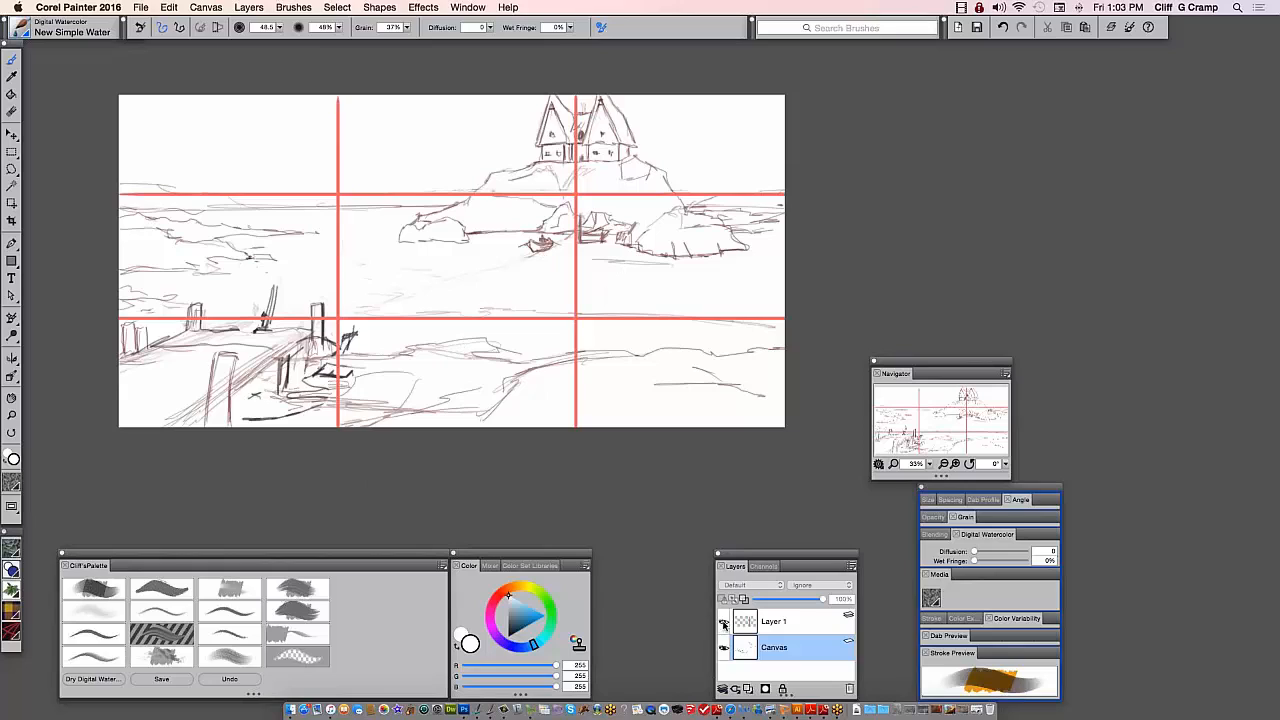
Hide the red grid layer and examine the value stages in the reference image of the chest and shipwreck
left_click(723, 623)
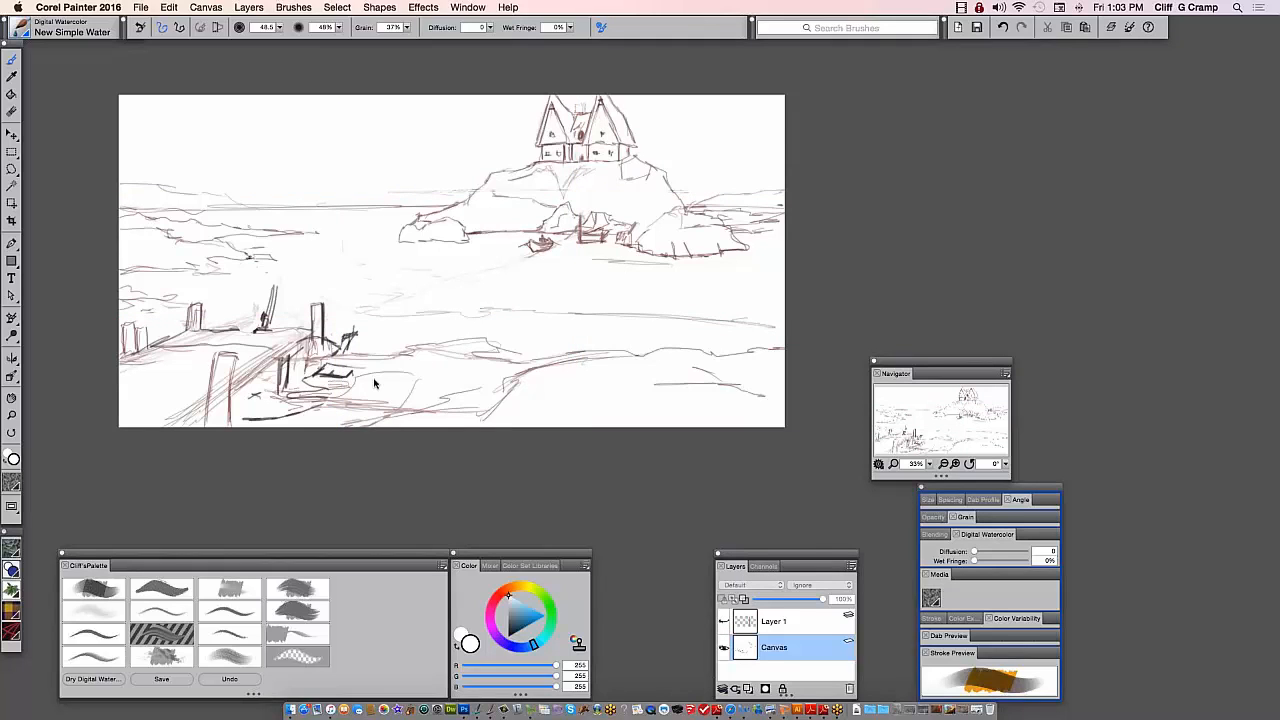
left_click(980, 690)
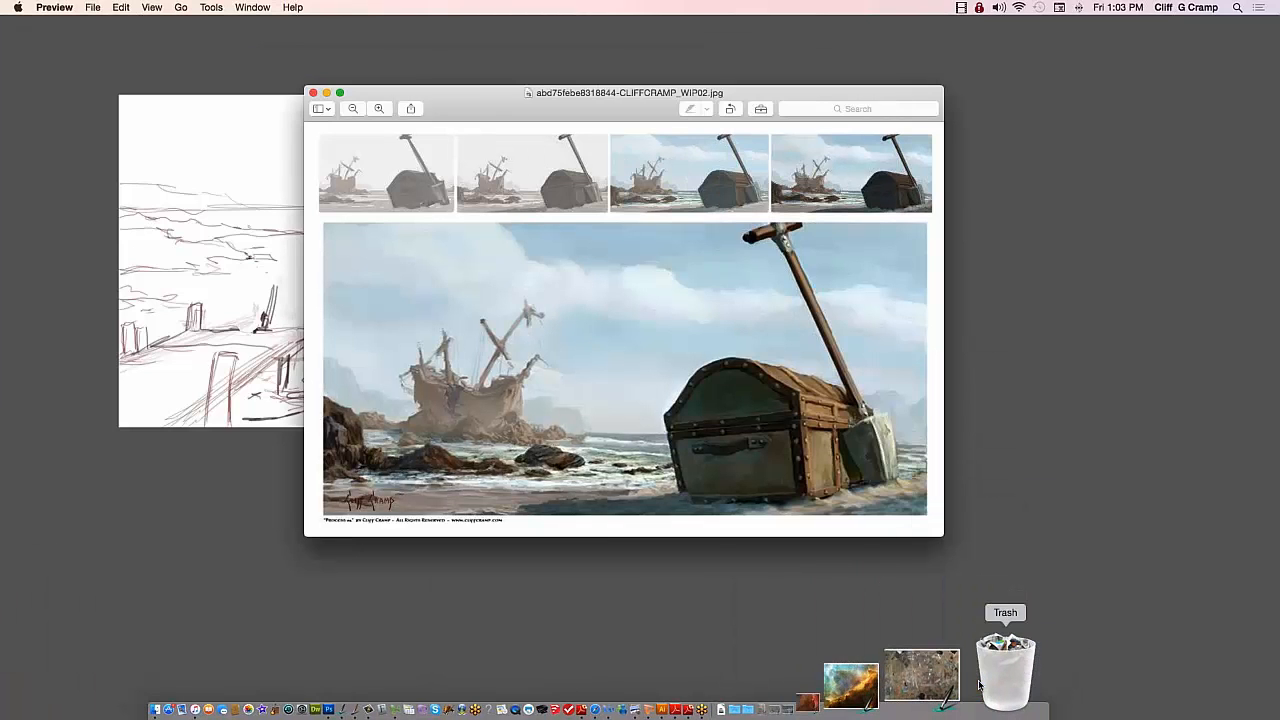
left_click_drag(479, 102, 422, 96)
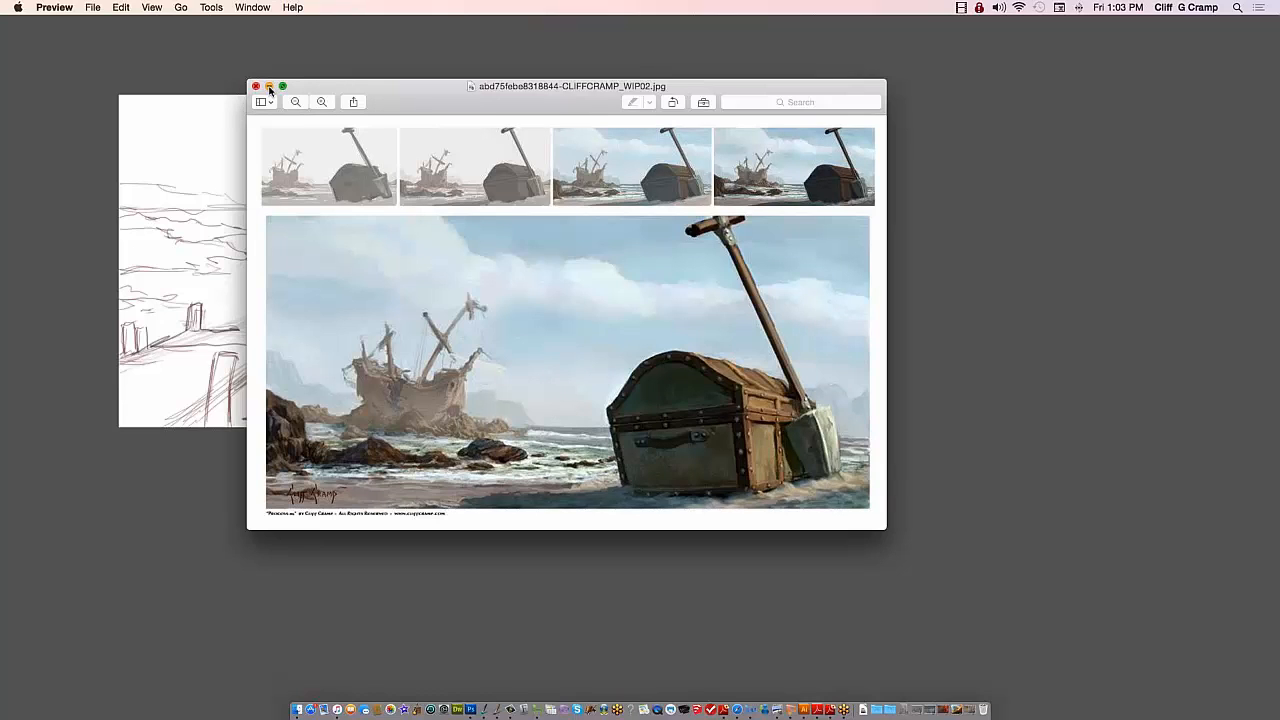
key("super+m")
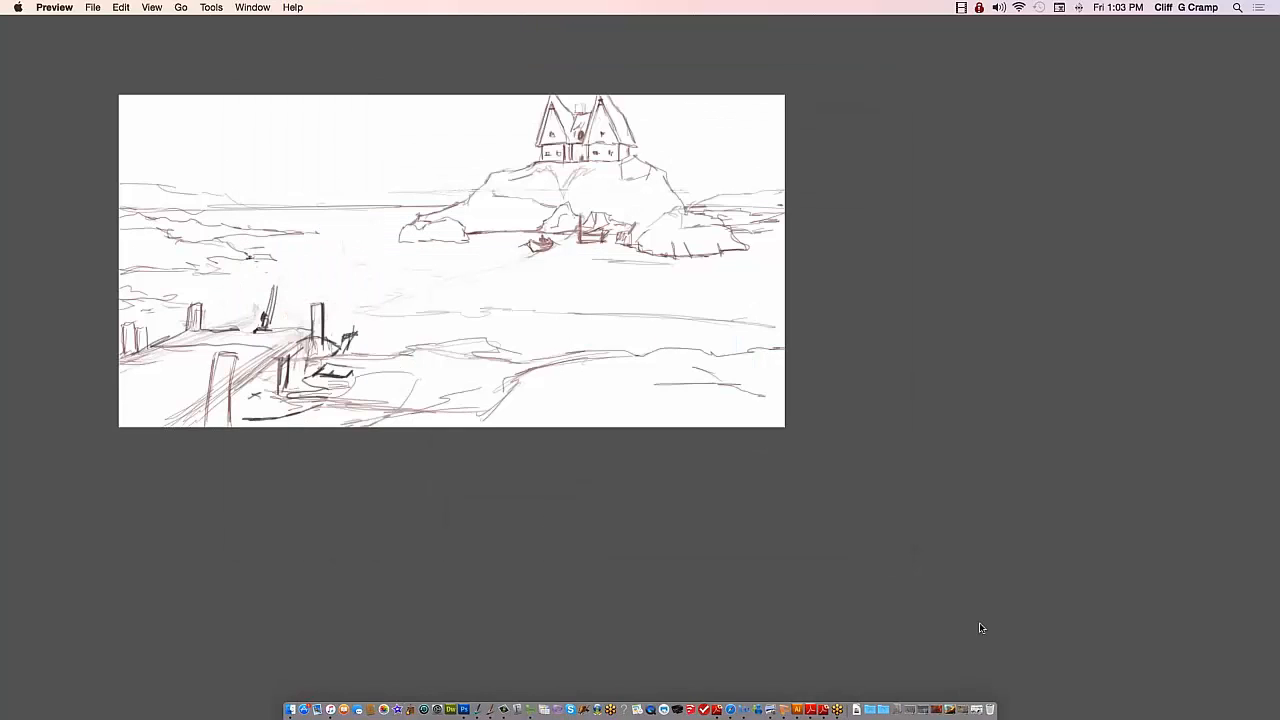
left_click(978, 706)
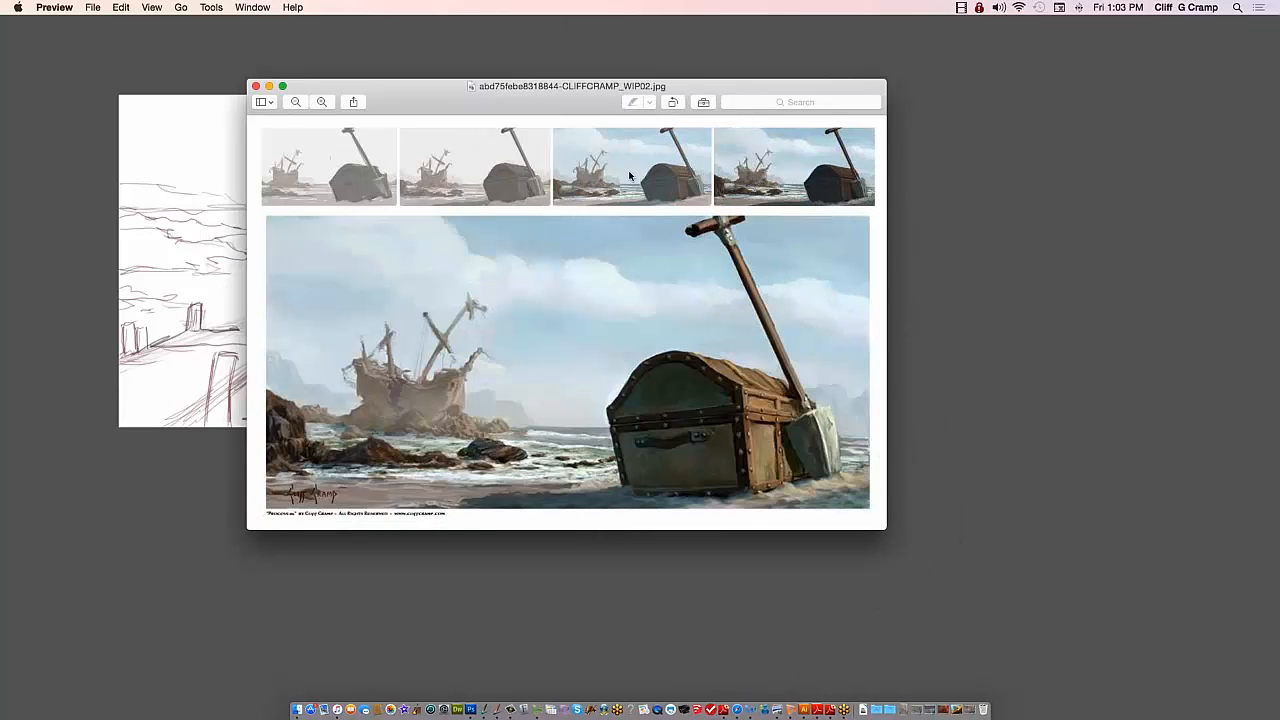
left_click(269, 86)
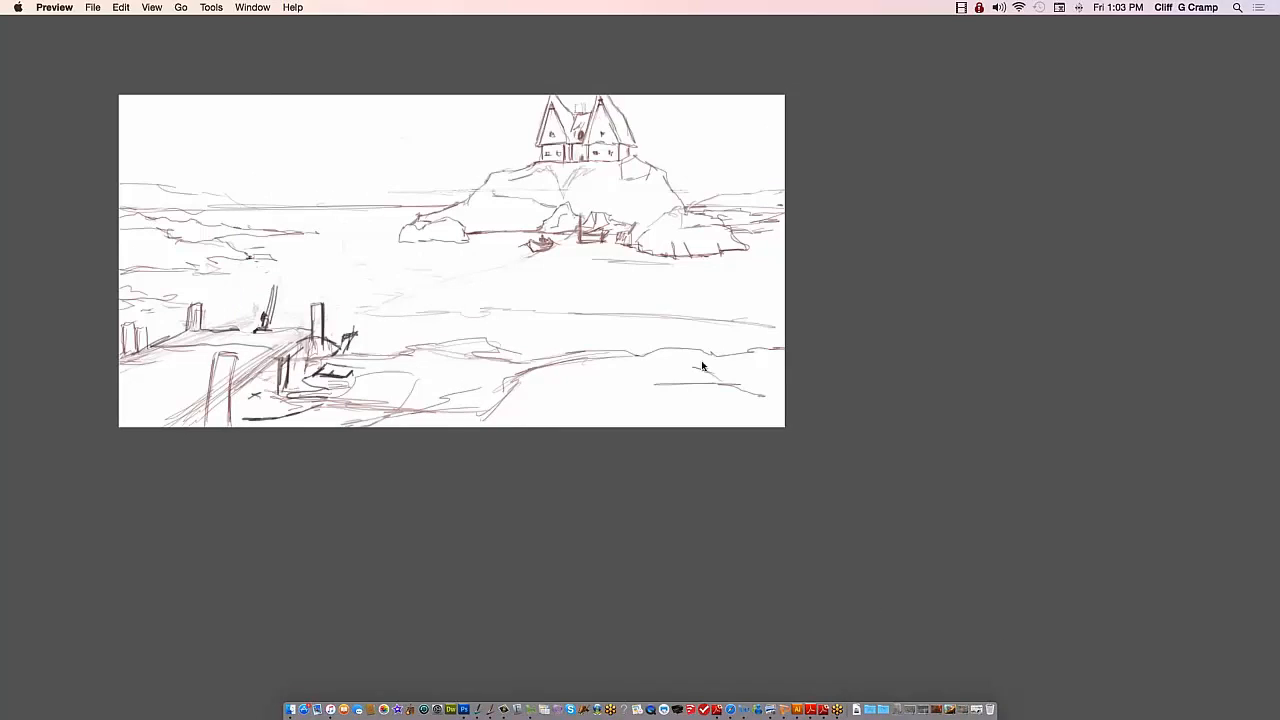
Switch back to Corel Painter and delete the grid layer, Layer 1
left_click(703, 348)
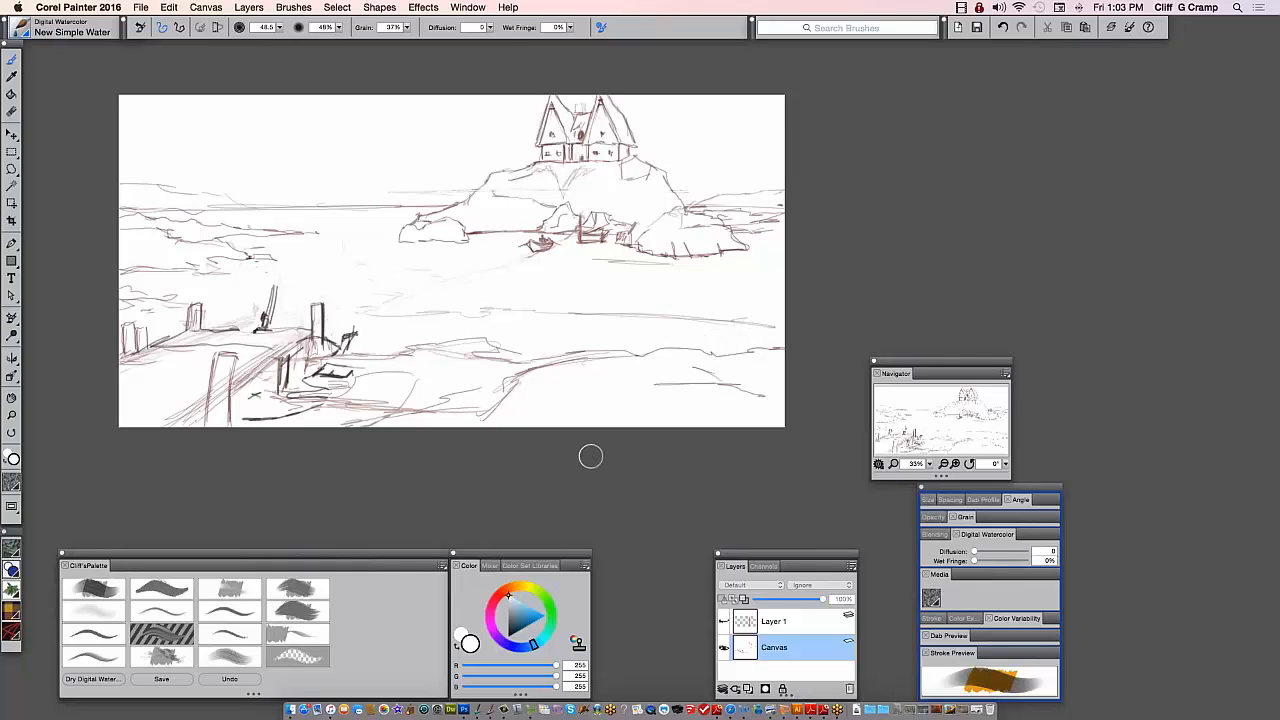
left_click(817, 621)
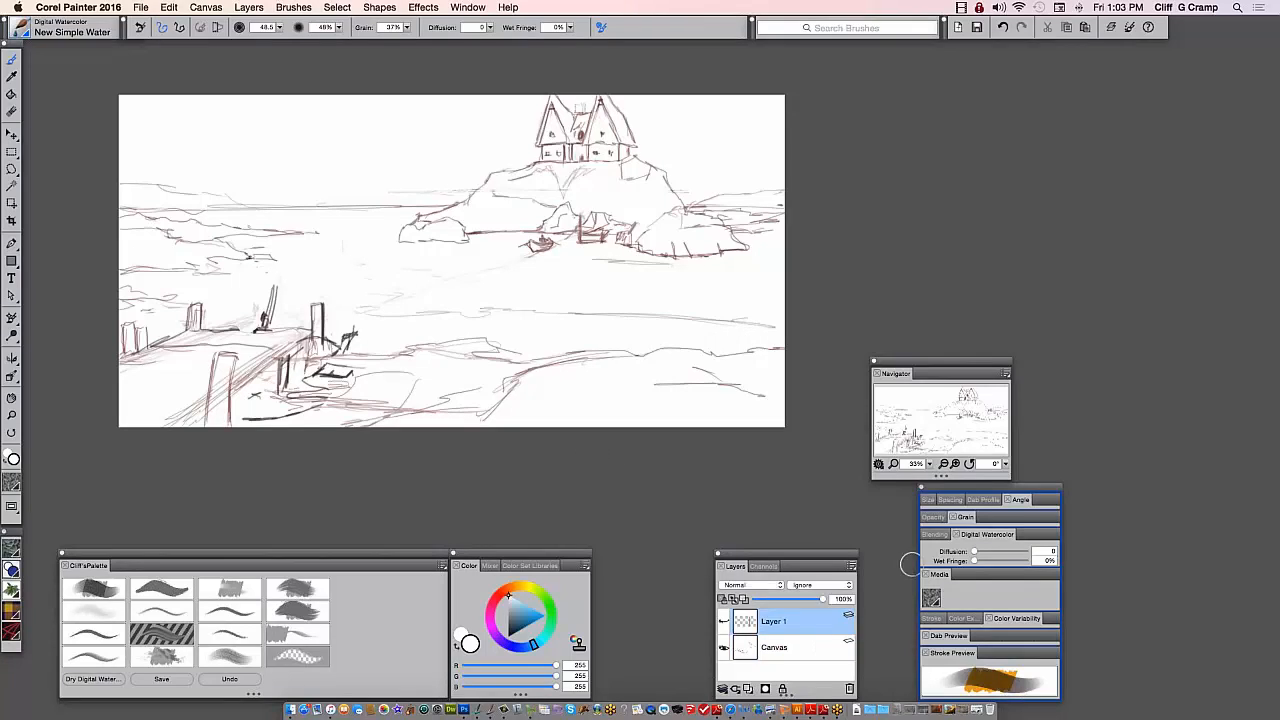
left_click(849, 689)
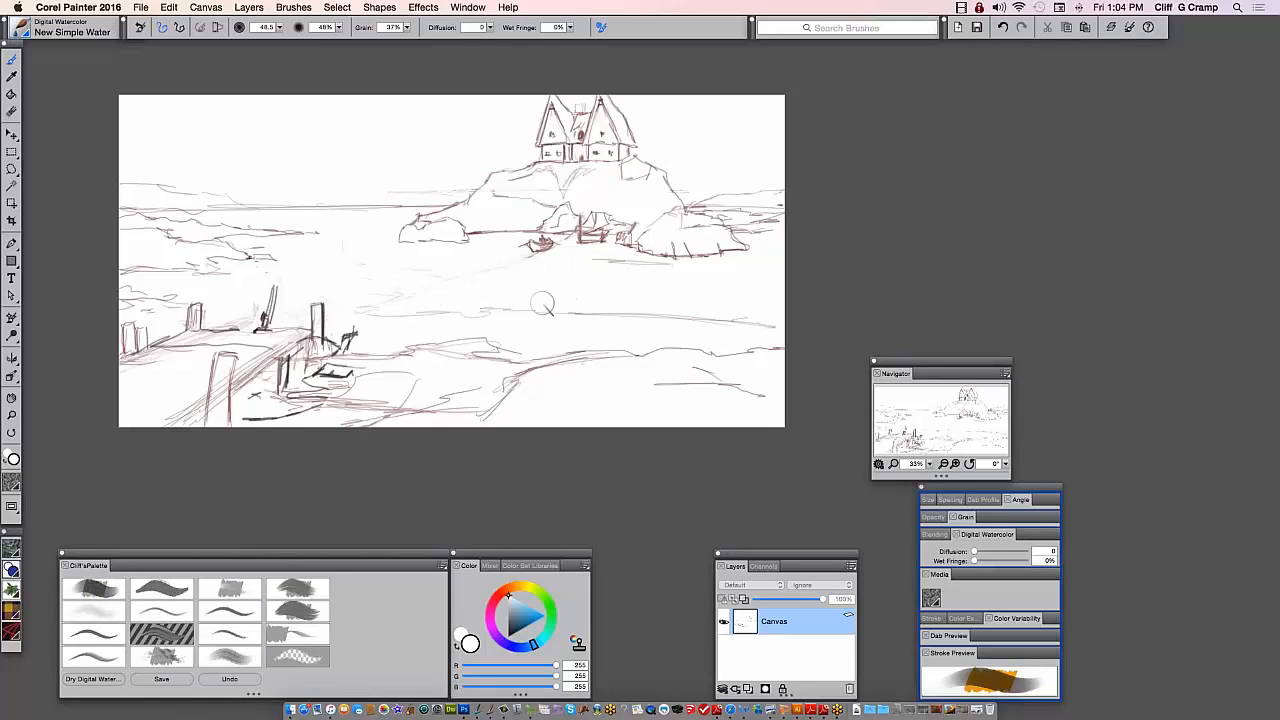
Cover the entire sketch with a light grey wash (RGB 217) using a large brush of size 108.4
left_click(508, 604)
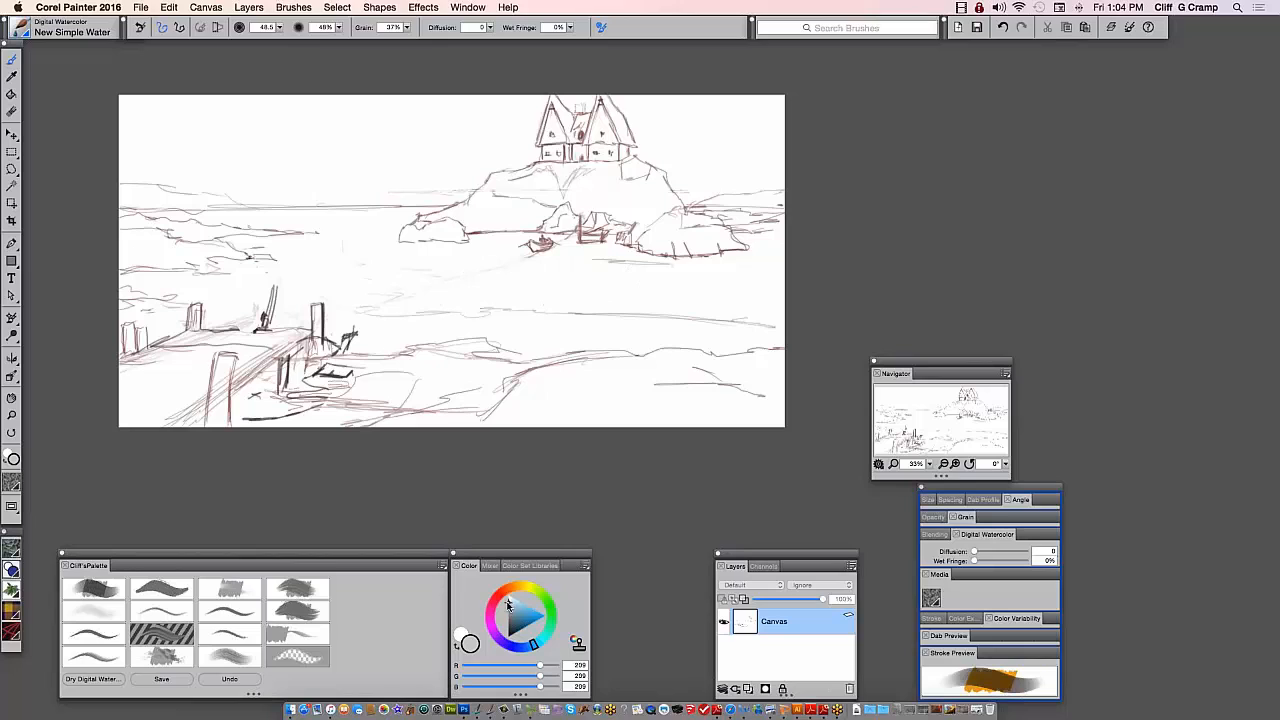
left_click(508, 602)
left_click_drag(255, 288, 575, 268)
left_click_drag(497, 272, 520, 272)
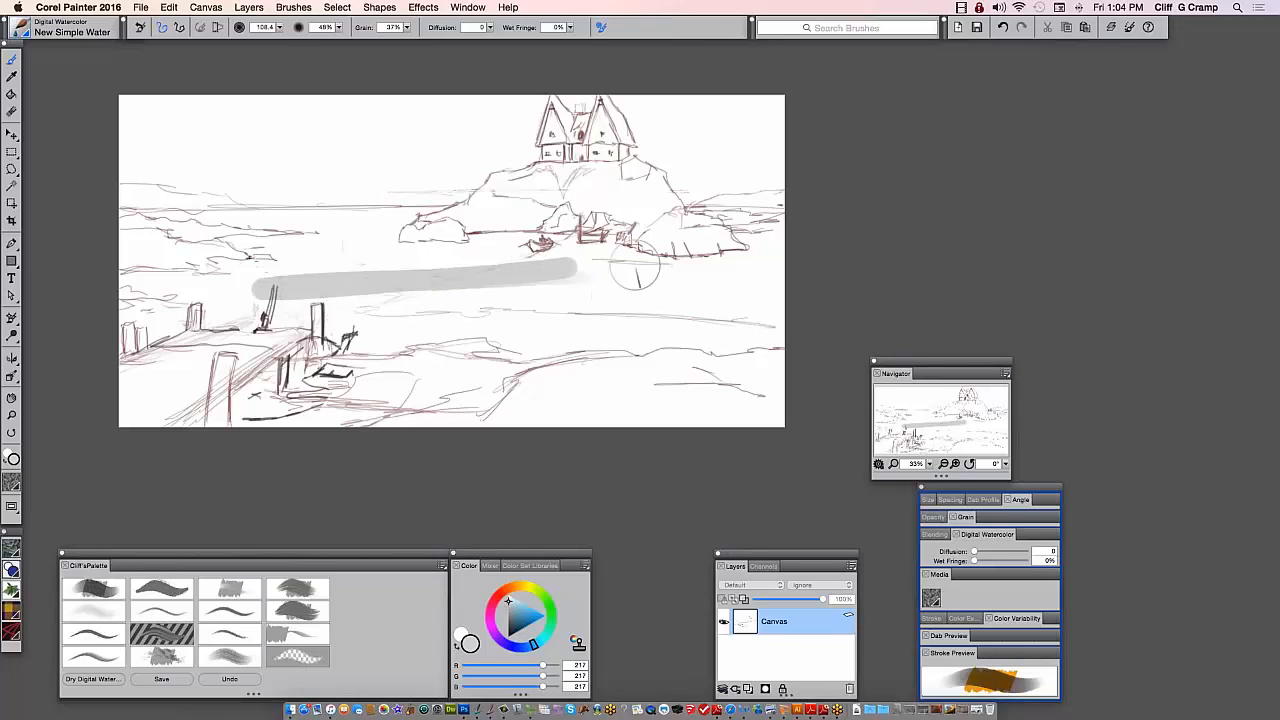
mouse_move(300, 262)
left_mouse_down()
mouse_move(760, 240)
mouse_move(718, 192)
mouse_move(290, 130)
mouse_move(140, 130)
mouse_move(160, 390)
left_mouse_up()
mouse_move(318, 100)
left_mouse_down()
mouse_move(467, 156)
mouse_move(311, 140)
mouse_move(268, 319)
mouse_move(156, 426)
mouse_move(779, 348)
mouse_move(819, 400)
mouse_move(789, 135)
mouse_move(822, 163)
mouse_move(675, 164)
mouse_move(536, 328)
mouse_move(745, 285)
mouse_move(699, 265)
mouse_move(142, 381)
mouse_move(576, 348)
mouse_move(503, 412)
mouse_move(807, 317)
mouse_move(767, 408)
left_mouse_up()
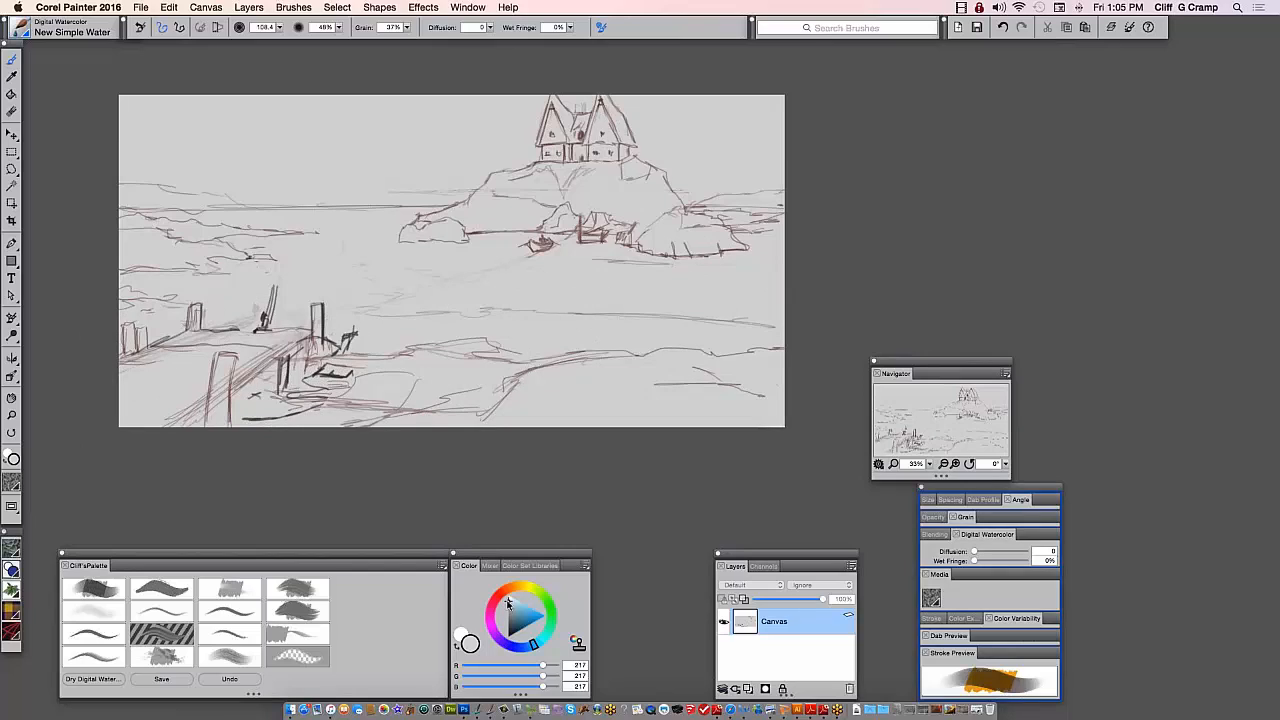
Paint lighter grey cloud bands across the sky on both sides of the house, using RGB 229 and 237 with a 54.1 brush
left_click(508, 601)
left_click(510, 598)
mouse_move(260, 188)
left_mouse_down()
mouse_move(445, 185)
mouse_move(160, 174)
left_mouse_up()
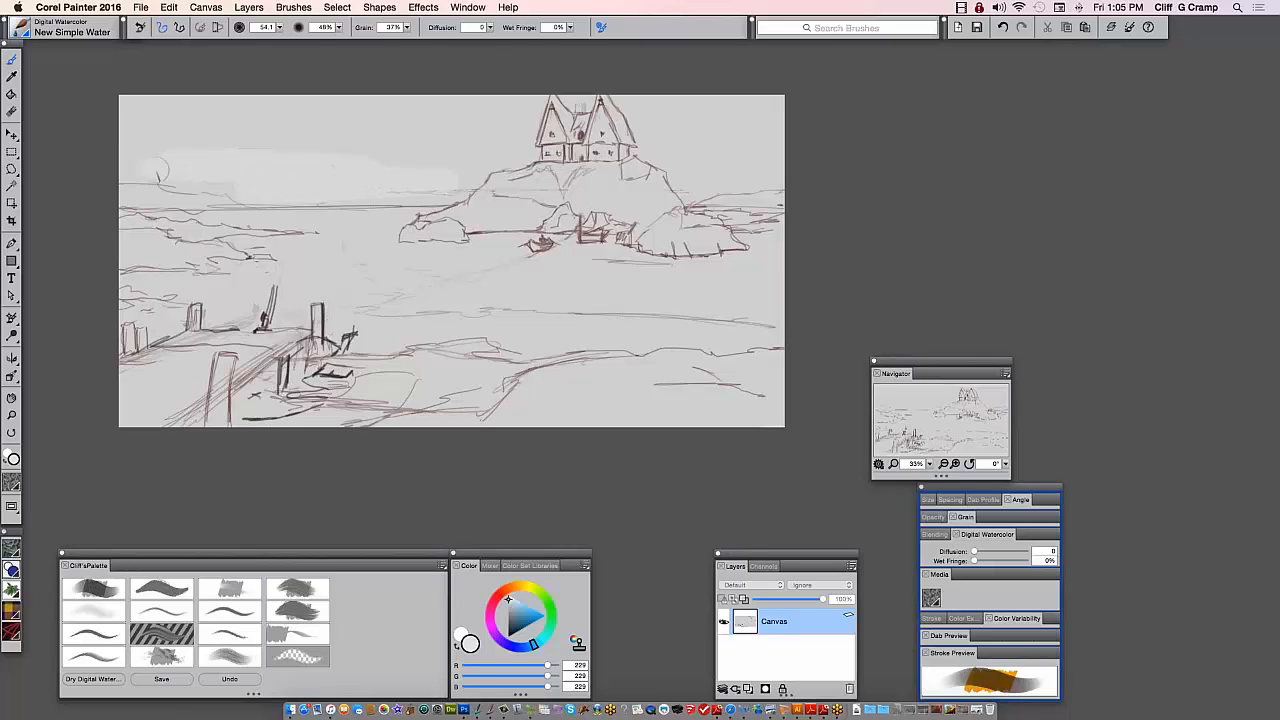
left_click(508, 600)
mouse_move(442, 180)
left_mouse_down()
mouse_move(240, 189)
mouse_move(512, 152)
mouse_move(462, 117)
mouse_move(220, 140)
mouse_move(532, 108)
mouse_move(480, 162)
left_mouse_up()
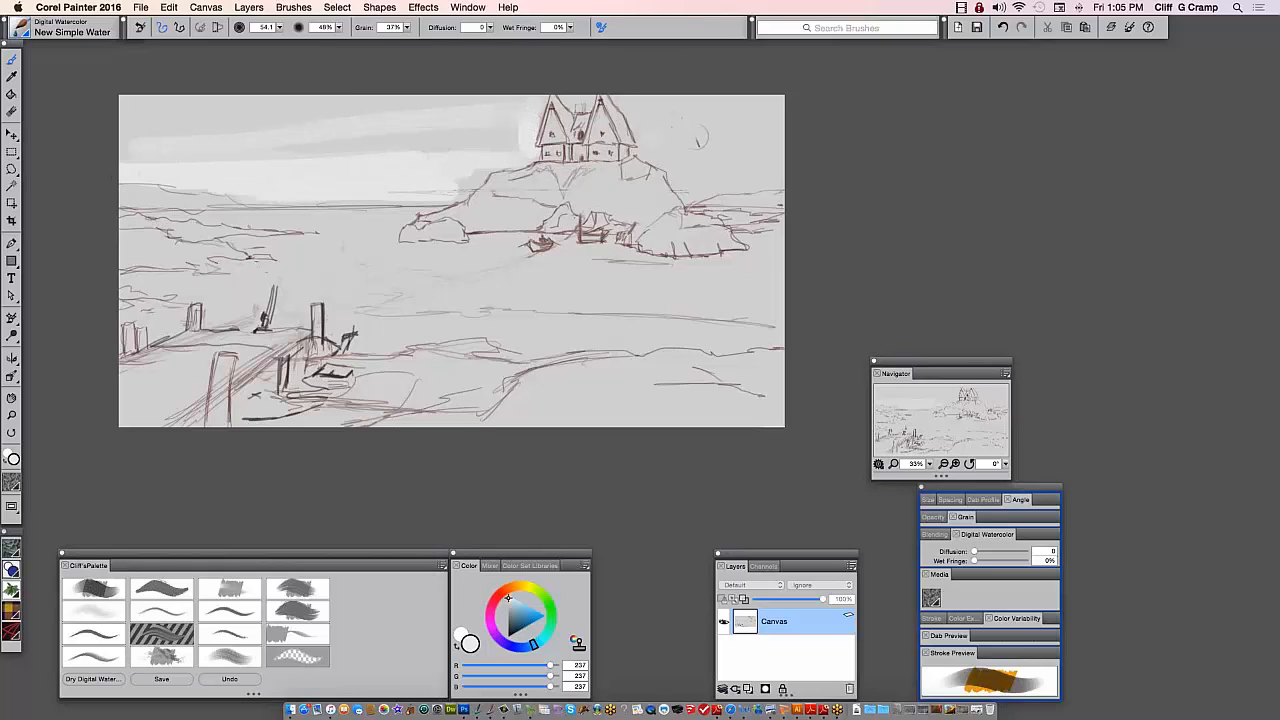
mouse_move(700, 137)
left_mouse_down()
mouse_move(676, 144)
mouse_move(774, 157)
mouse_move(766, 145)
mouse_move(736, 183)
mouse_move(678, 183)
mouse_move(760, 160)
left_mouse_up()
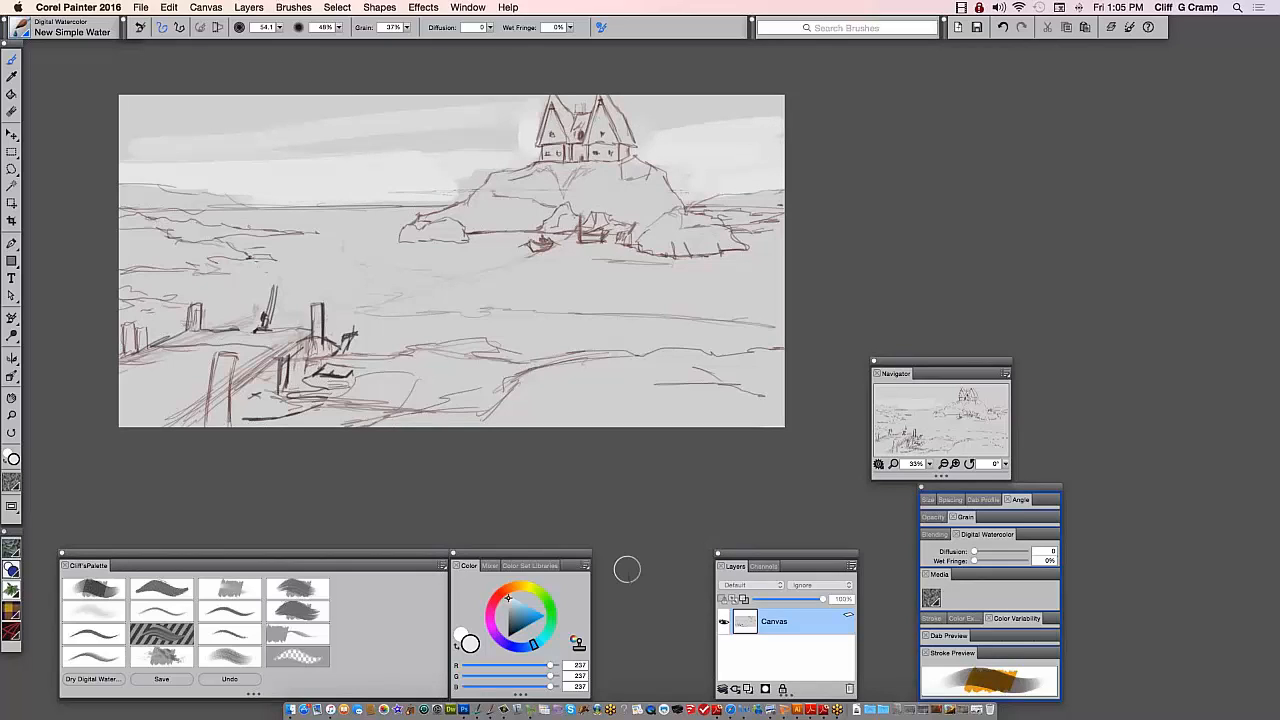
Block in the island, its house and the distant headland with a warm mid grey (RGB 184, 178, 178) and a 30.8 brush
left_click(437, 249, "alt")
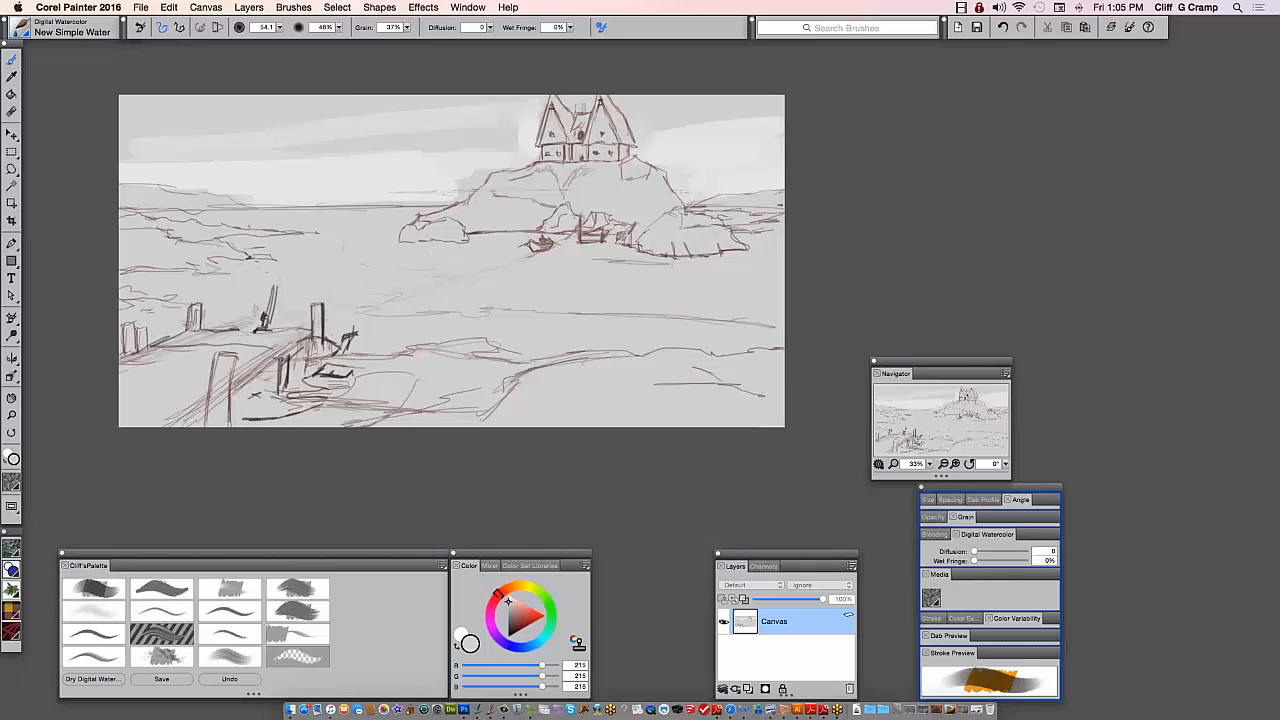
left_click(510, 610)
mouse_move(552, 228)
left_mouse_down()
mouse_move(478, 176)
mouse_move(430, 228)
mouse_move(458, 212)
mouse_move(410, 238)
mouse_move(475, 225)
mouse_move(546, 165)
mouse_move(552, 115)
mouse_move(560, 152)
mouse_move(556, 140)
mouse_move(570, 125)
mouse_move(585, 132)
mouse_move(600, 108)
mouse_move(630, 160)
mouse_move(604, 176)
mouse_move(585, 142)
mouse_move(562, 182)
mouse_move(648, 180)
mouse_move(688, 222)
mouse_move(592, 244)
mouse_move(550, 200)
mouse_move(630, 215)
mouse_move(650, 205)
mouse_move(645, 242)
mouse_move(735, 246)
left_mouse_up()
left_click_drag(558, 230, 455, 222)
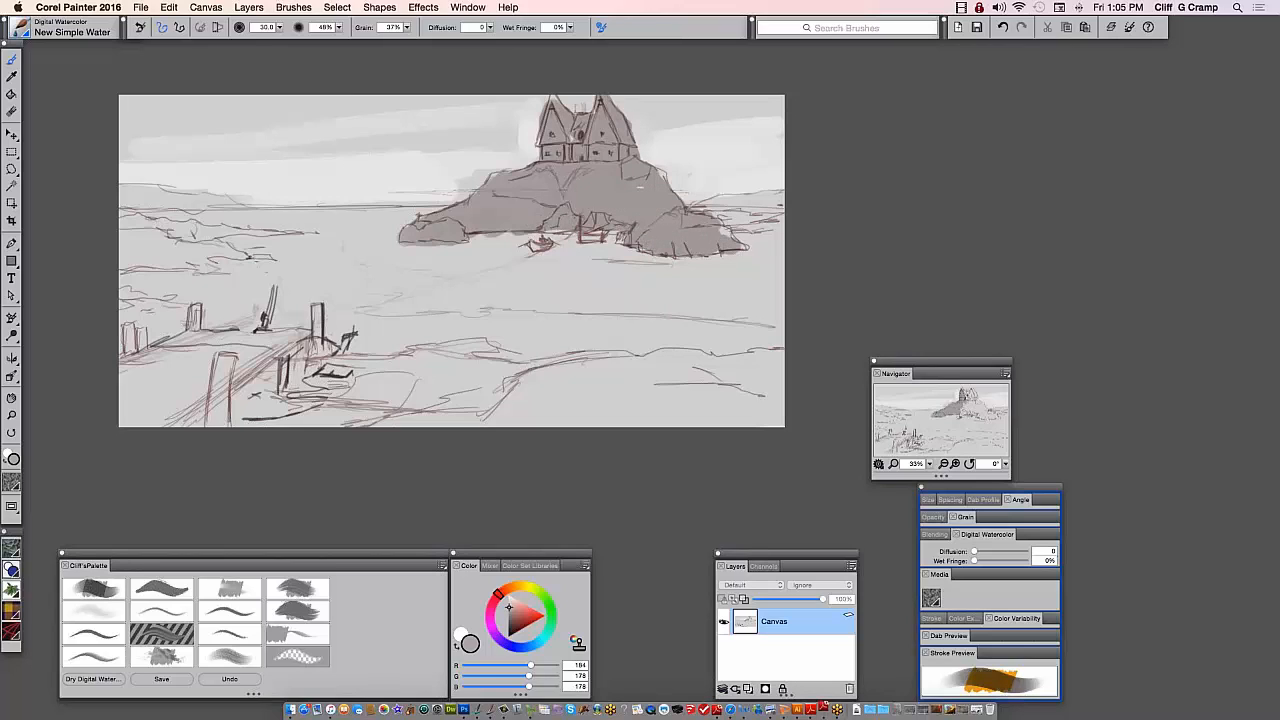
mouse_move(195, 228)
left_mouse_down()
mouse_move(125, 230)
mouse_move(135, 255)
mouse_move(272, 233)
mouse_move(228, 258)
mouse_move(134, 244)
left_mouse_up()
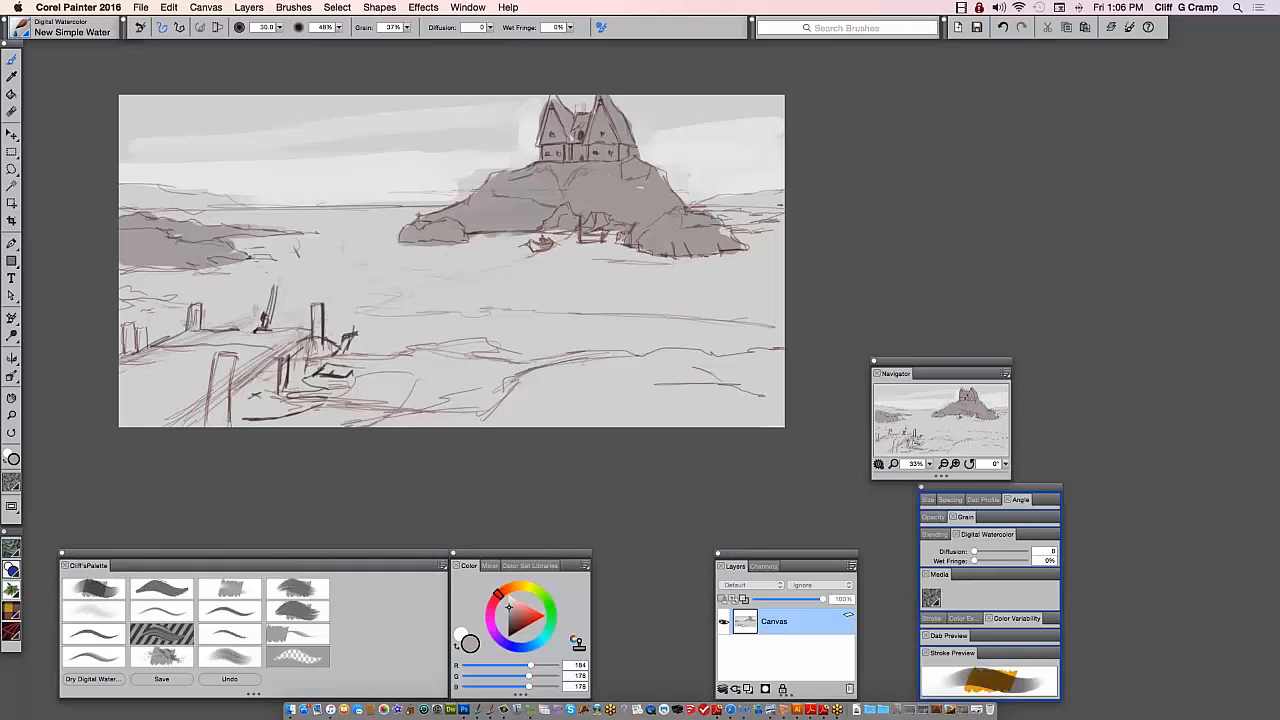
Block in the foreground shore, the dock with its posts and the bank behind it with a darker grey (RGB 157)
left_click_drag(509, 609, 510, 613)
left_click_drag(530, 387, 675, 361)
mouse_move(581, 375)
left_mouse_down()
mouse_move(532, 374)
mouse_move(612, 358)
mouse_move(539, 387)
mouse_move(581, 368)
mouse_move(515, 374)
mouse_move(745, 357)
mouse_move(571, 429)
mouse_move(600, 432)
mouse_move(752, 383)
mouse_move(637, 418)
mouse_move(769, 356)
mouse_move(438, 425)
mouse_move(523, 389)
mouse_move(439, 356)
mouse_move(460, 343)
mouse_move(340, 379)
mouse_move(351, 362)
mouse_move(236, 425)
mouse_move(240, 383)
mouse_move(198, 440)
mouse_move(569, 407)
mouse_move(419, 424)
mouse_move(466, 413)
mouse_move(452, 362)
mouse_move(346, 402)
mouse_move(453, 390)
mouse_move(294, 391)
left_mouse_up()
left_click(511, 617)
mouse_move(379, 377)
left_mouse_down()
mouse_move(347, 361)
mouse_move(250, 414)
mouse_move(388, 417)
mouse_move(281, 427)
mouse_move(414, 414)
mouse_move(281, 344)
mouse_move(313, 378)
mouse_move(297, 344)
mouse_move(307, 339)
mouse_move(190, 334)
mouse_move(236, 345)
mouse_move(190, 348)
mouse_move(131, 335)
mouse_move(122, 396)
mouse_move(168, 349)
mouse_move(143, 358)
mouse_move(204, 340)
mouse_move(130, 402)
mouse_move(294, 348)
mouse_move(214, 412)
mouse_move(152, 372)
left_mouse_up()
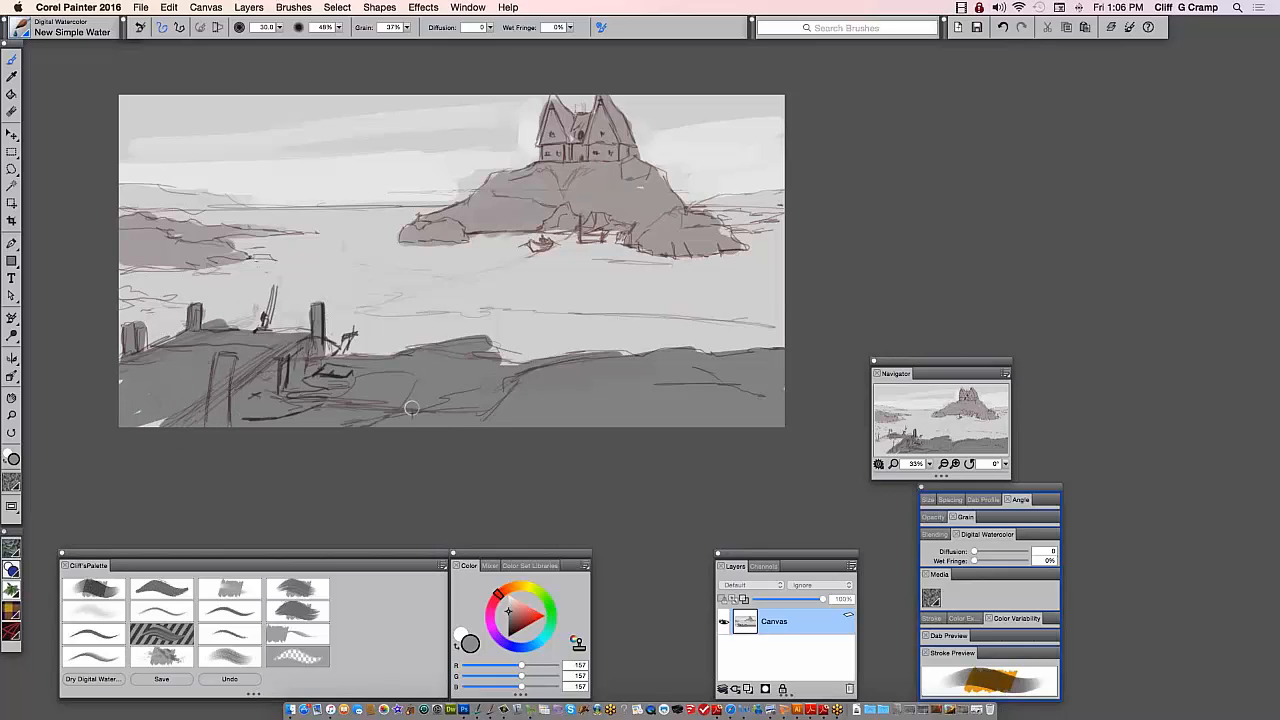
mouse_move(172, 312)
left_mouse_down()
mouse_move(118, 306)
mouse_move(168, 306)
left_mouse_up()
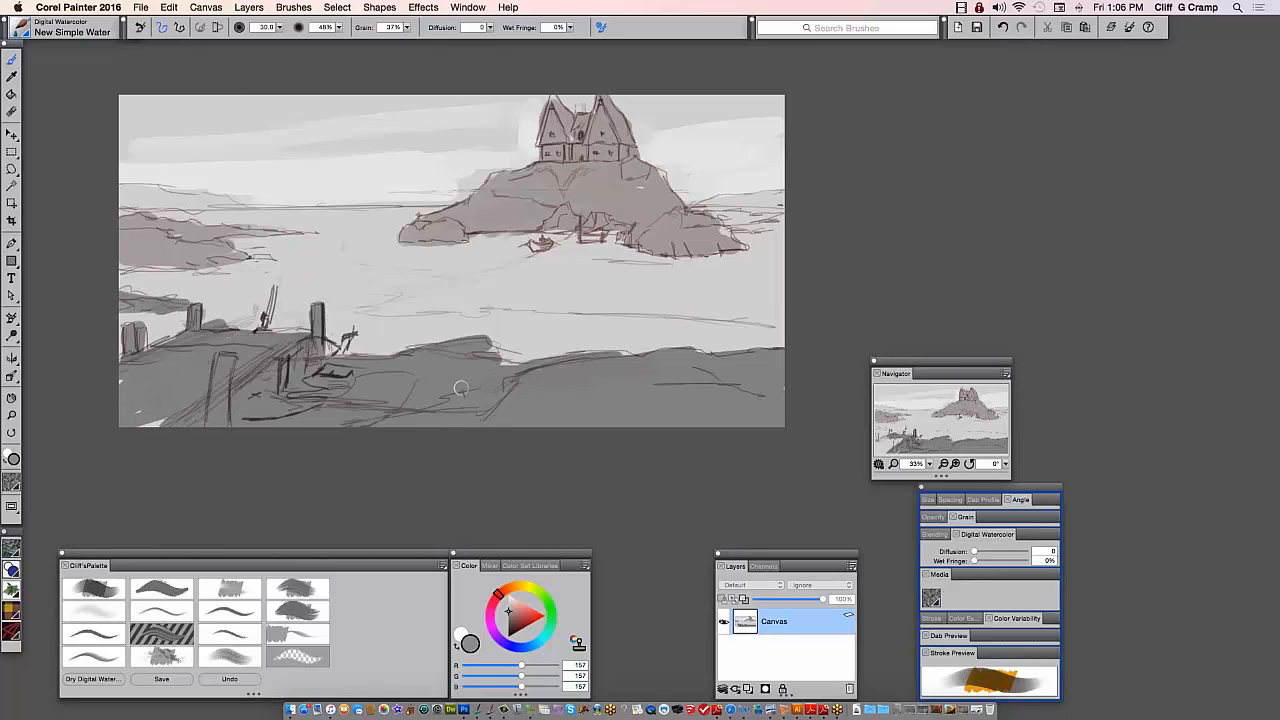
left_click_drag(499, 353, 511, 366)
left_click_drag(190, 418, 123, 405)
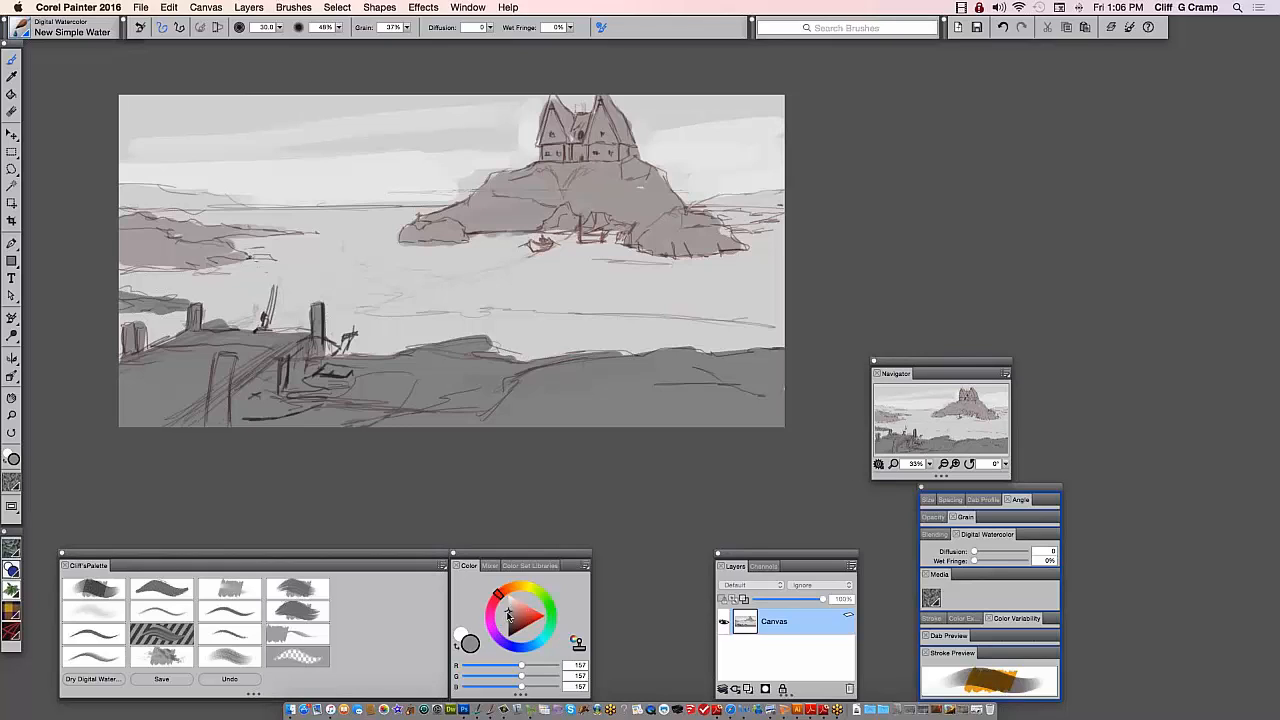
Darken the whole foreground shore and dock with layered strokes of RGB 133 grey
left_click(508, 615)
left_click_drag(634, 420, 752, 410)
mouse_move(663, 414)
left_mouse_down()
mouse_move(759, 381)
mouse_move(686, 381)
left_mouse_up()
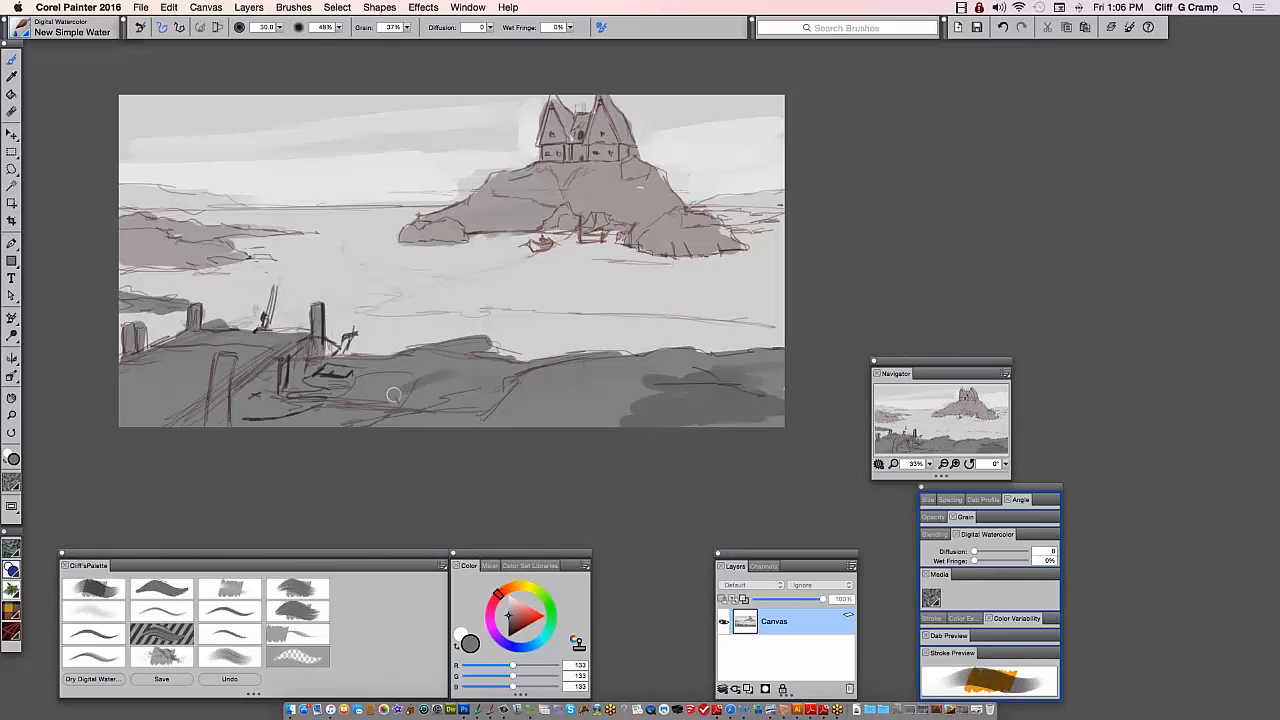
mouse_move(389, 391)
left_mouse_down()
mouse_move(436, 381)
mouse_move(455, 384)
mouse_move(434, 397)
mouse_move(752, 371)
mouse_move(591, 373)
mouse_move(802, 348)
mouse_move(625, 381)
mouse_move(698, 393)
mouse_move(757, 374)
mouse_move(638, 400)
mouse_move(721, 390)
mouse_move(371, 393)
mouse_move(464, 350)
mouse_move(284, 364)
mouse_move(260, 341)
mouse_move(180, 334)
mouse_move(128, 367)
mouse_move(132, 345)
mouse_move(173, 338)
mouse_move(194, 308)
mouse_move(218, 346)
mouse_move(197, 348)
mouse_move(311, 347)
mouse_move(317, 310)
mouse_move(151, 414)
mouse_move(259, 388)
mouse_move(103, 411)
mouse_move(324, 411)
mouse_move(231, 428)
mouse_move(473, 422)
mouse_move(349, 428)
mouse_move(298, 373)
mouse_move(311, 366)
mouse_move(285, 371)
mouse_move(339, 391)
mouse_move(482, 366)
left_mouse_up()
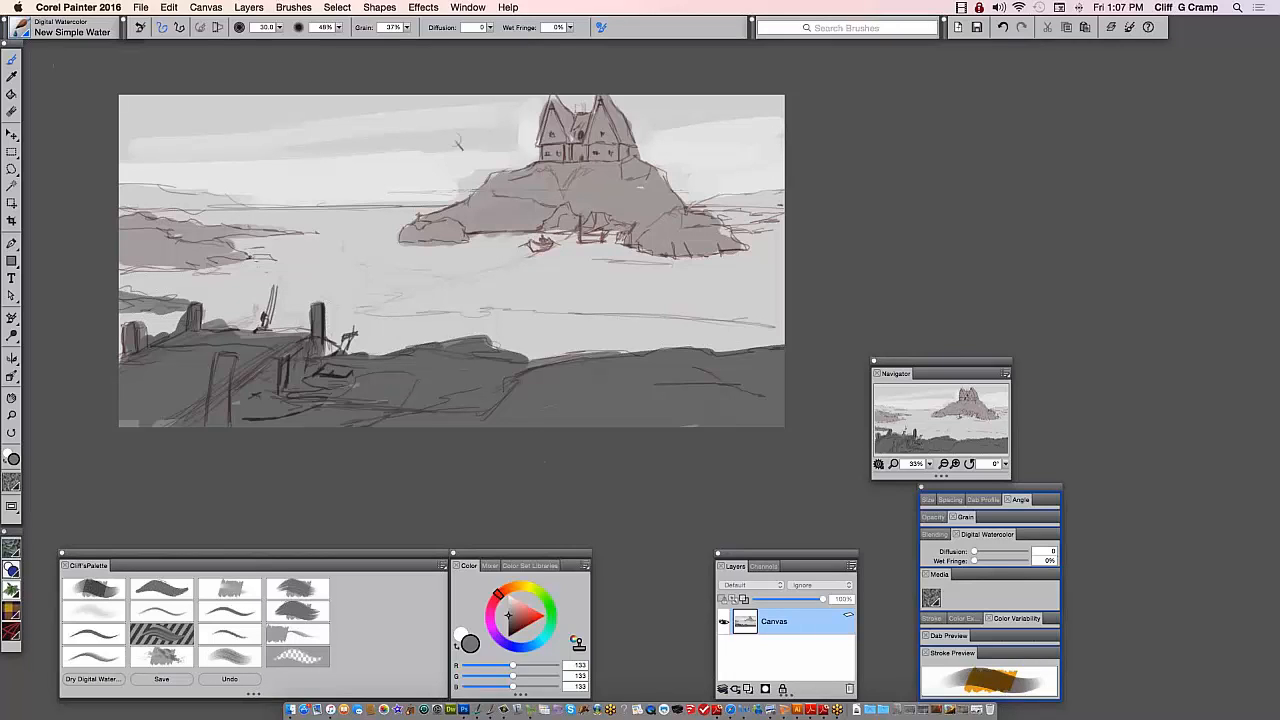
Sample the island's grey, lighten it to RGB 193 and brush it over the upper rock and house
left_click(568, 182, "alt")
left_click(507, 605)
left_click(508, 604)
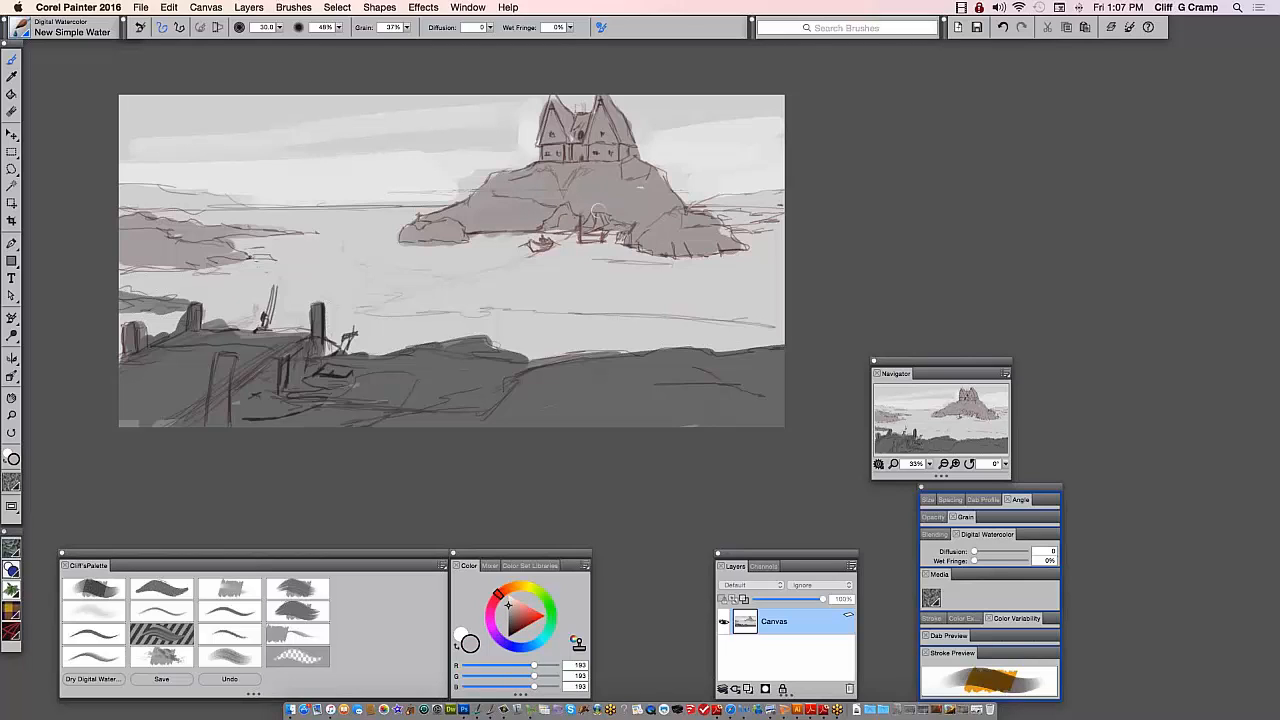
left_click_drag(524, 187, 550, 112)
Paint RGB 213 light accents on the house's gables and walls and the small rock beside the island, using a 15.8 brush
left_click(509, 601)
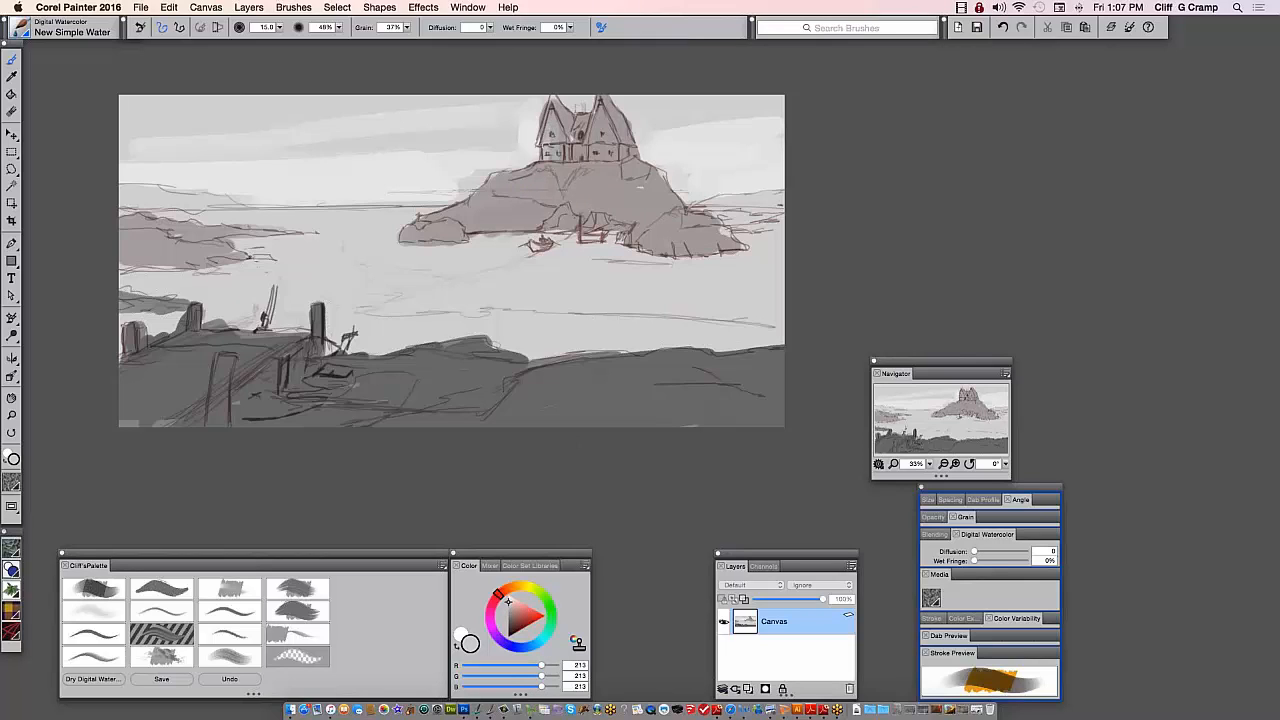
left_click_drag(550, 122, 553, 158)
mouse_move(590, 118)
left_mouse_down()
mouse_move(594, 160)
mouse_move(600, 150)
mouse_move(608, 162)
left_mouse_up()
left_click_drag(598, 96, 594, 144)
left_click_drag(545, 102, 550, 148)
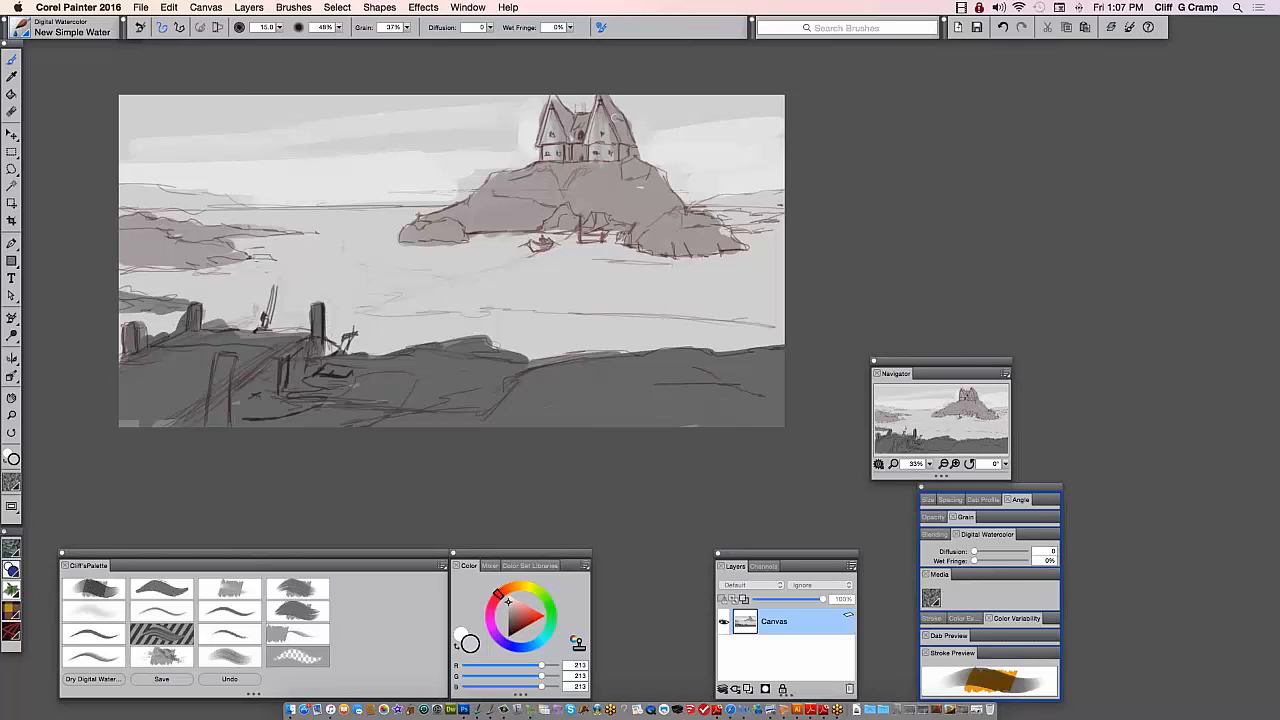
mouse_move(600, 102)
left_mouse_down()
mouse_move(614, 142)
mouse_move(592, 162)
left_mouse_up()
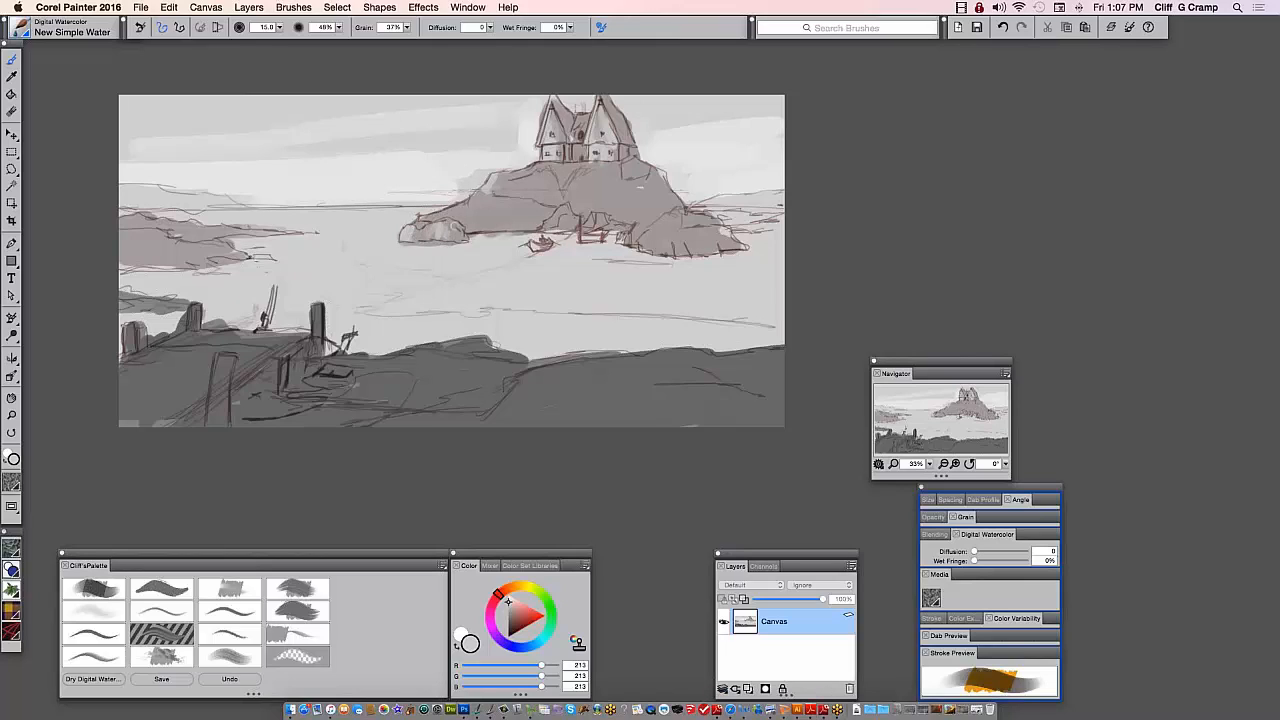
Add thin light strokes to the rock facets across the island's cliffs and slopes, using small brushes of size 3.8 and 6.8
key("super+alt")
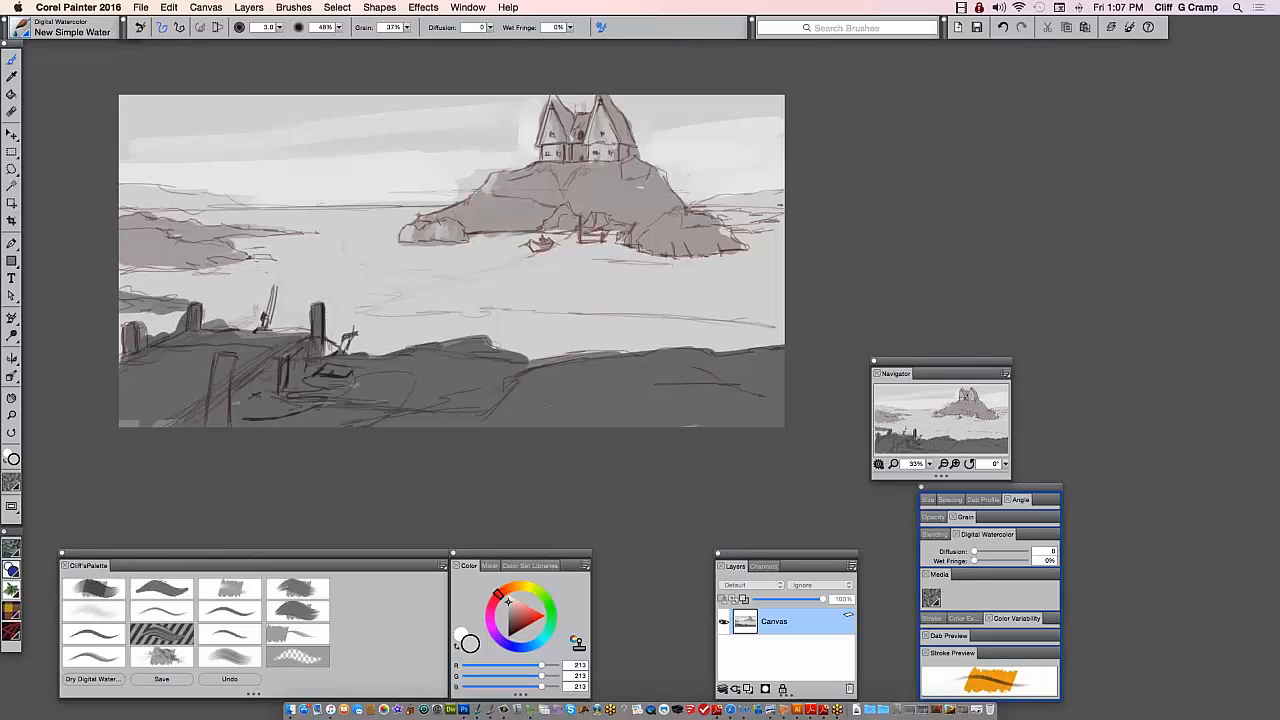
left_click_drag(468, 207, 444, 210)
key("super+alt")
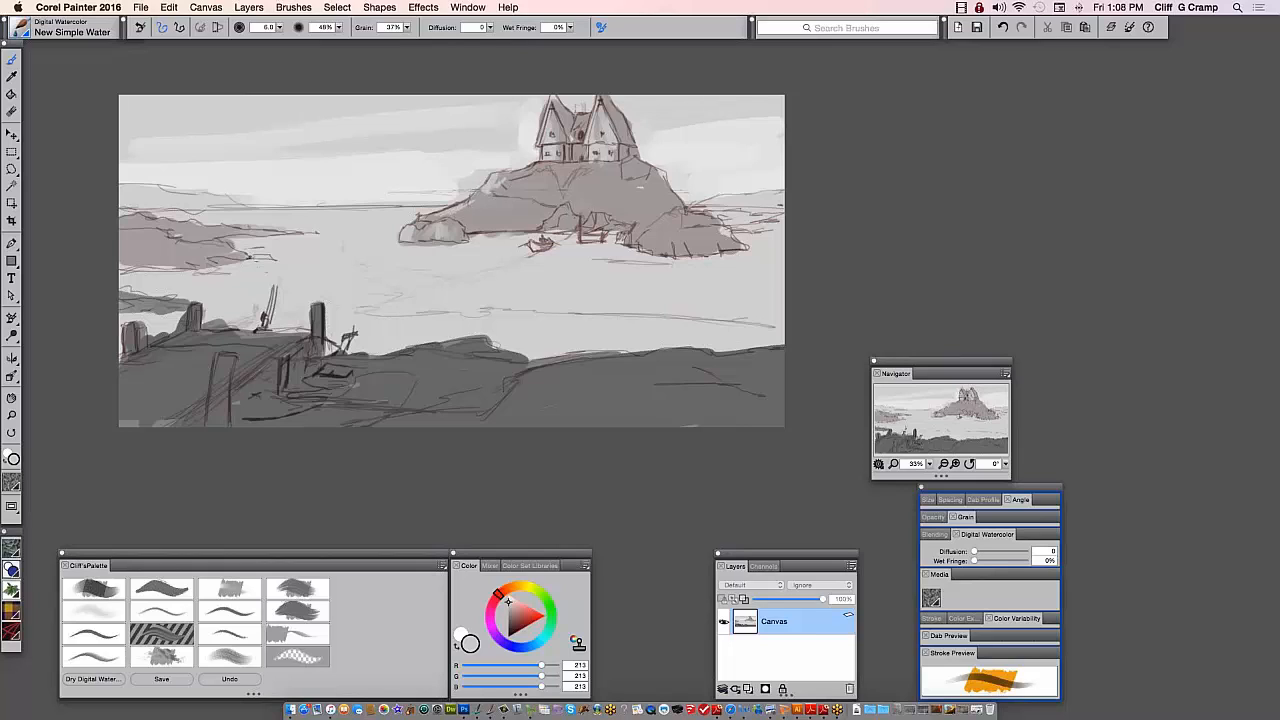
left_click_drag(530, 170, 545, 166)
left_click_drag(560, 163, 565, 193)
left_click_drag(544, 146, 544, 160)
left_click_drag(606, 192, 628, 185)
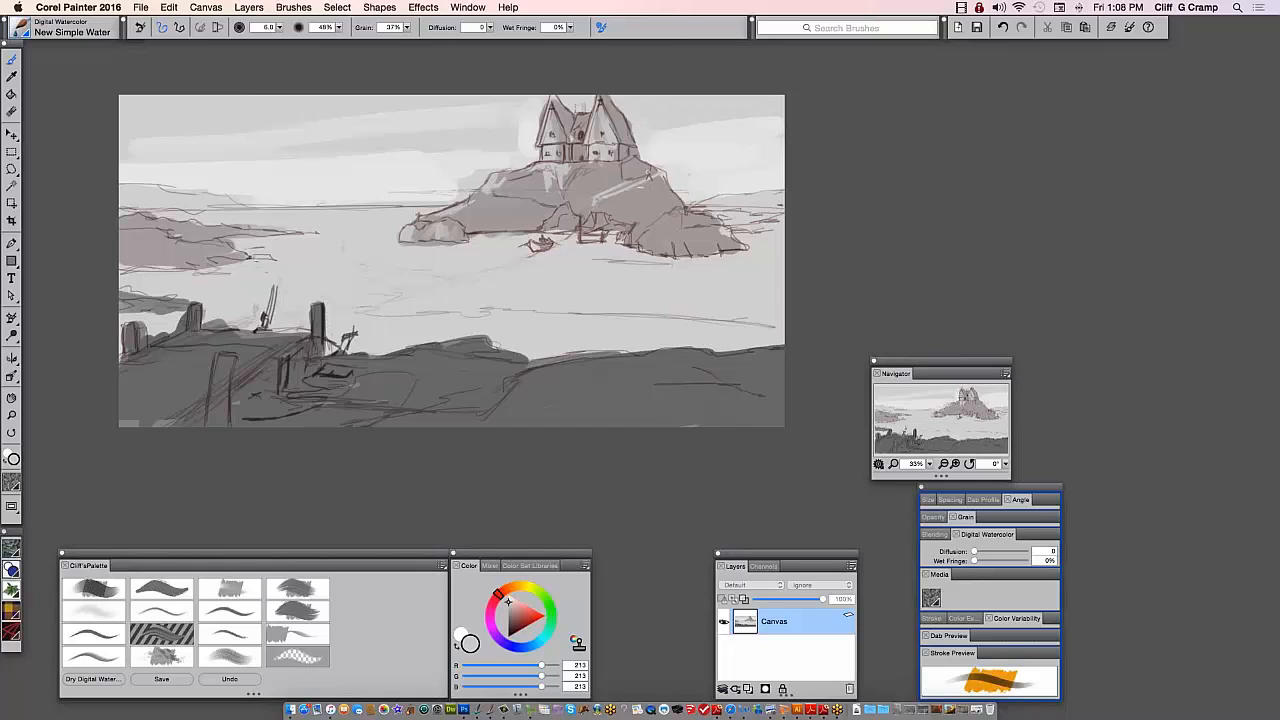
left_click_drag(592, 196, 616, 187)
left_click_drag(556, 220, 570, 208)
mouse_move(512, 203)
left_mouse_down()
mouse_move(488, 222)
mouse_move(538, 204)
mouse_move(470, 221)
left_mouse_up()
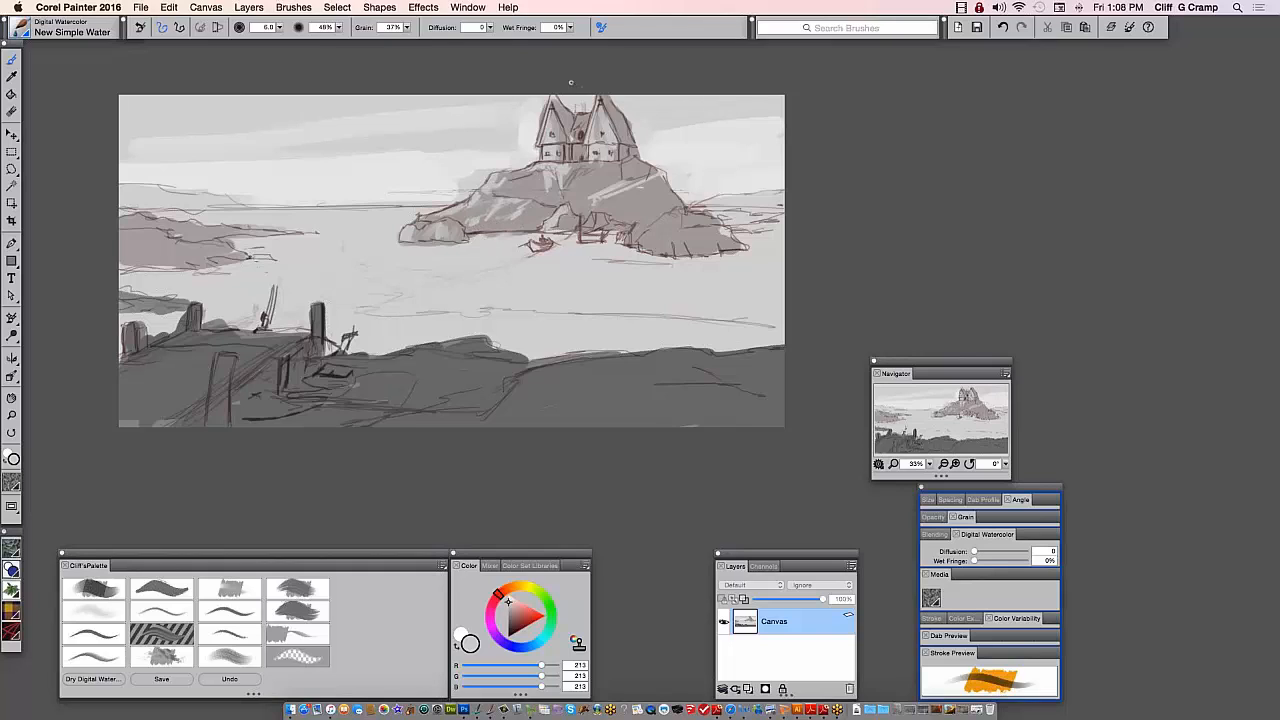
Sample tones around the island and brush light grey (RGB 215) over its lower rocks and the distant headland with a 30.9 brush
left_click(540, 100, "alt")
left_click(504, 114, "alt")
left_click(564, 165, "alt")
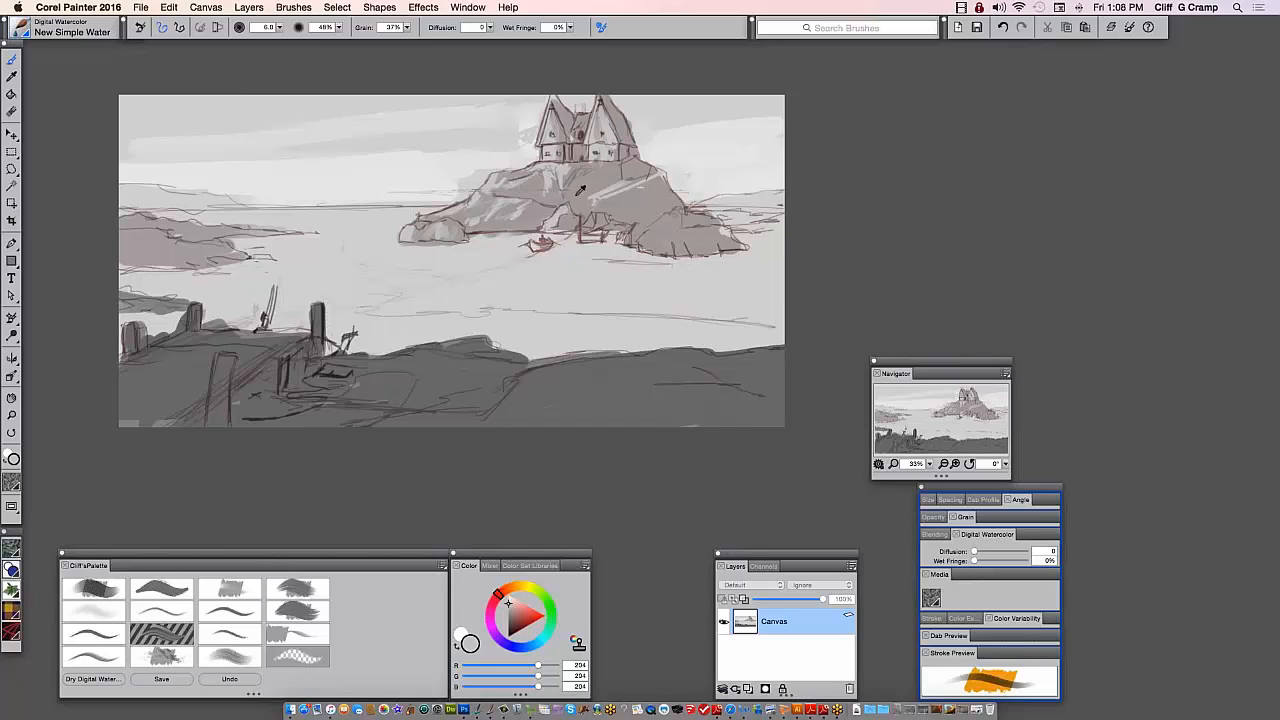
left_click(585, 248, "alt")
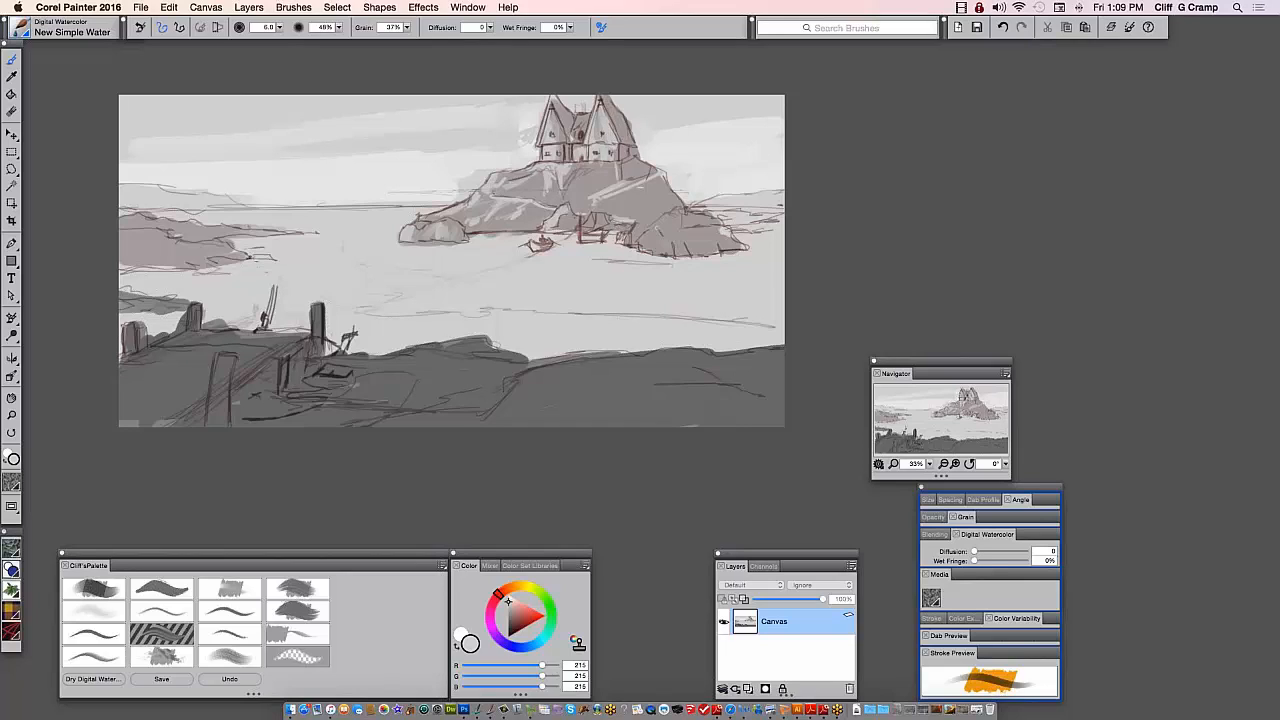
mouse_move(650, 236)
left_mouse_down()
mouse_move(666, 220)
mouse_move(652, 236)
mouse_move(668, 248)
mouse_move(698, 242)
mouse_move(620, 204)
mouse_move(493, 226)
left_mouse_up()
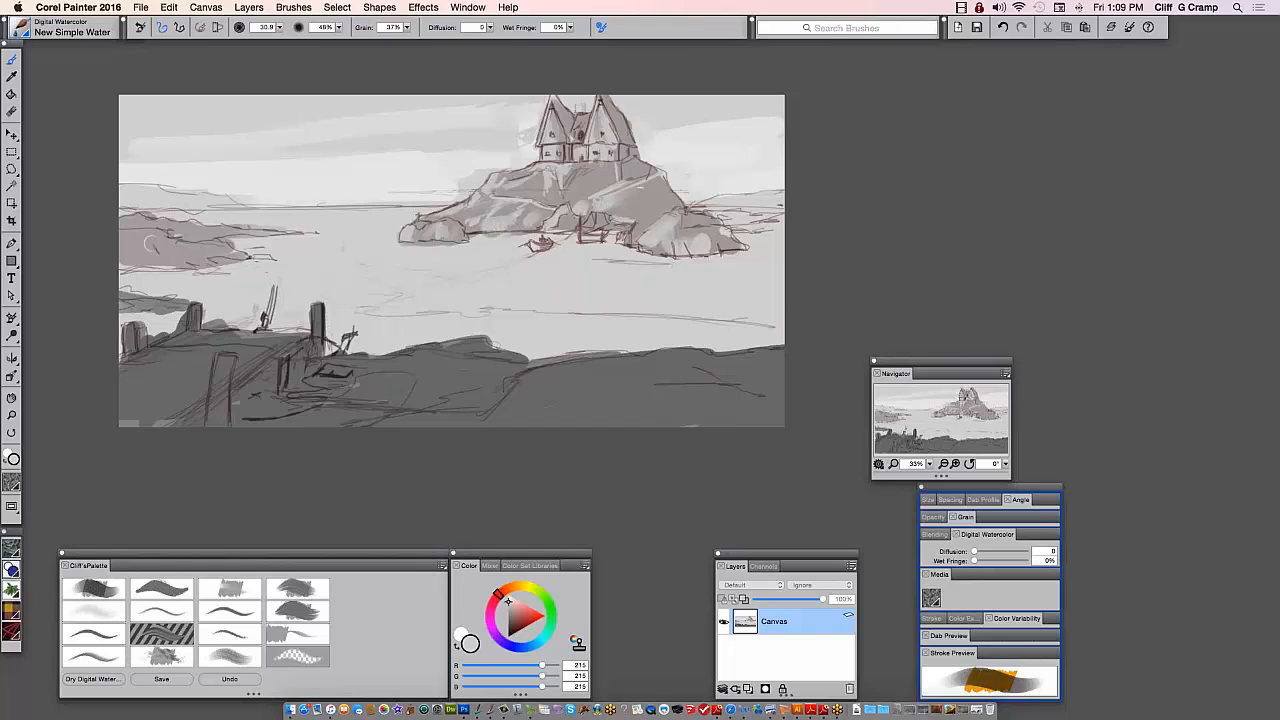
mouse_move(150, 243)
left_mouse_down()
mouse_move(170, 216)
mouse_move(125, 250)
mouse_move(132, 258)
mouse_move(212, 240)
mouse_move(223, 198)
mouse_move(202, 256)
mouse_move(198, 246)
left_mouse_up()
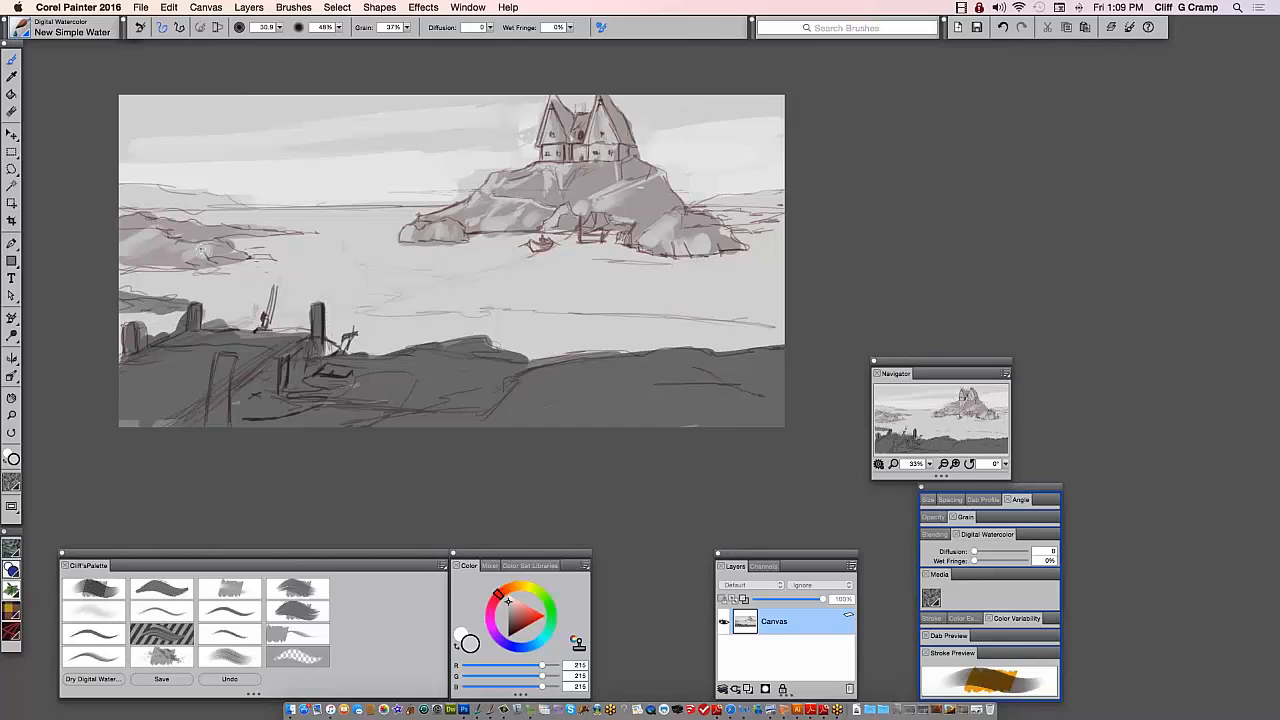
Touch up the distant headlands with light strokes using a 19.8 brush, sampling the pale sky tone (RGB 234)
key("bracketleft")
key("bracketleft")
key("bracketleft")
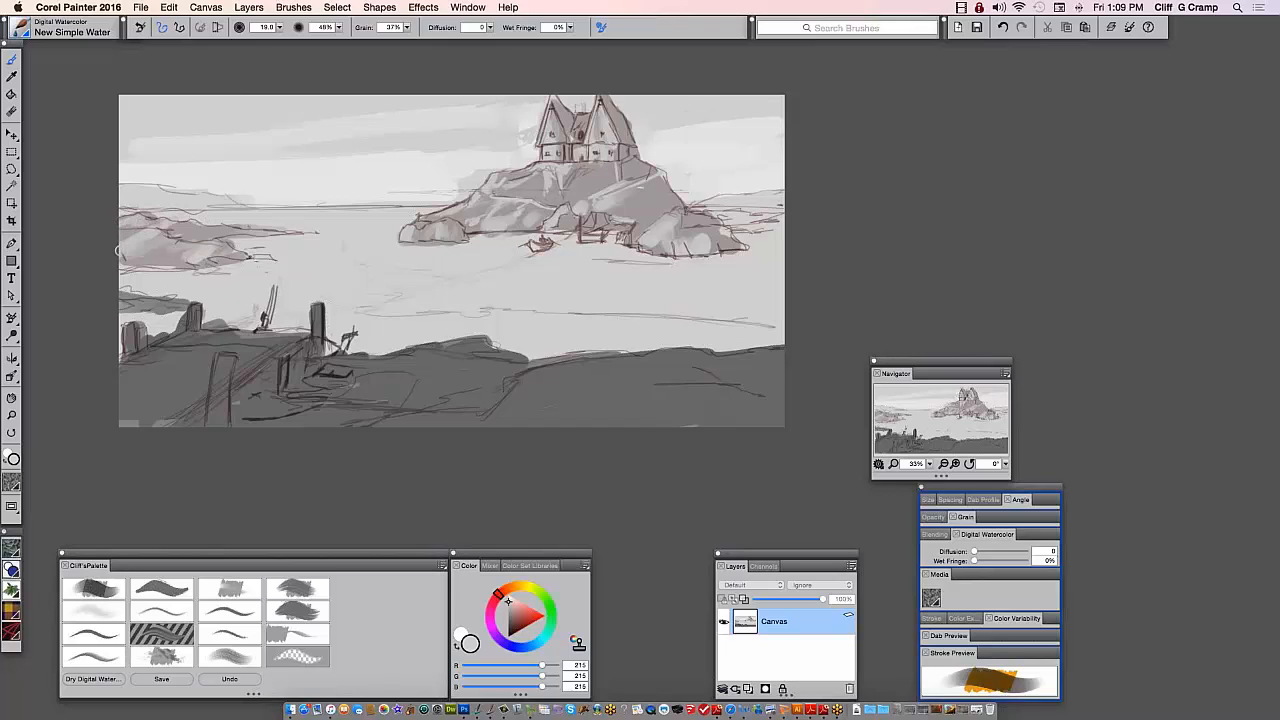
left_click_drag(306, 285, 308, 300)
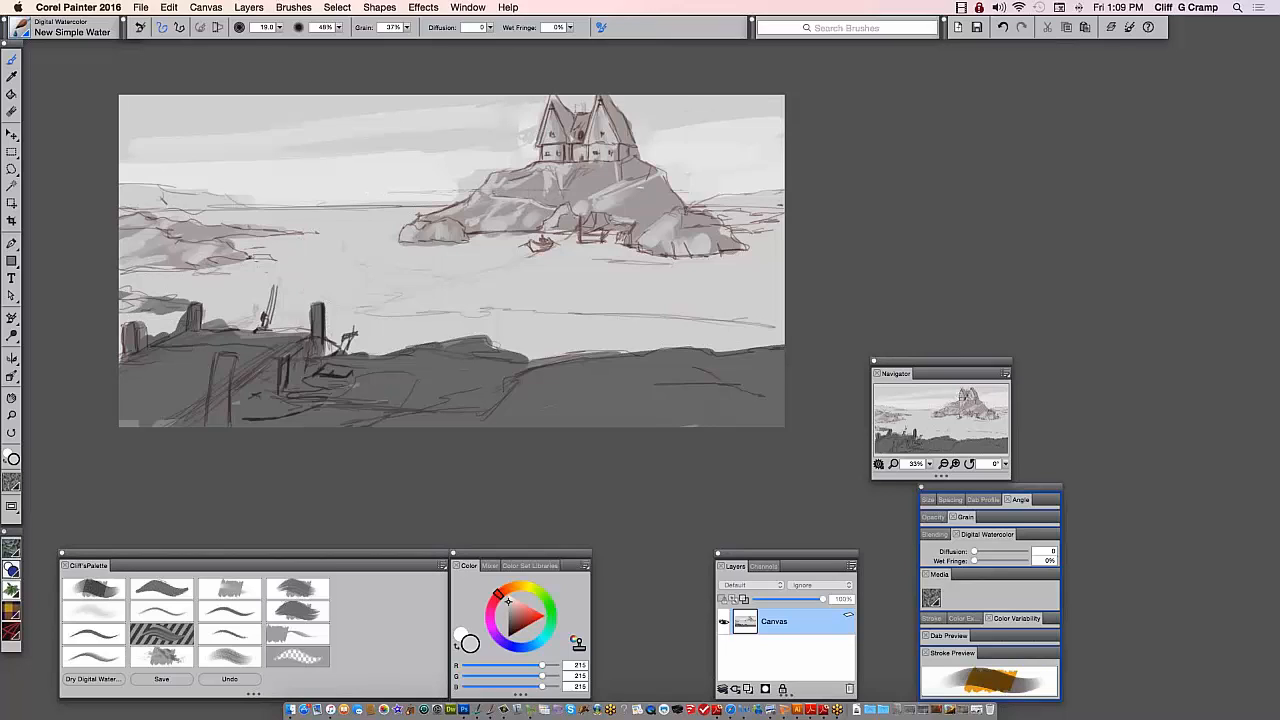
left_click(247, 177, "alt")
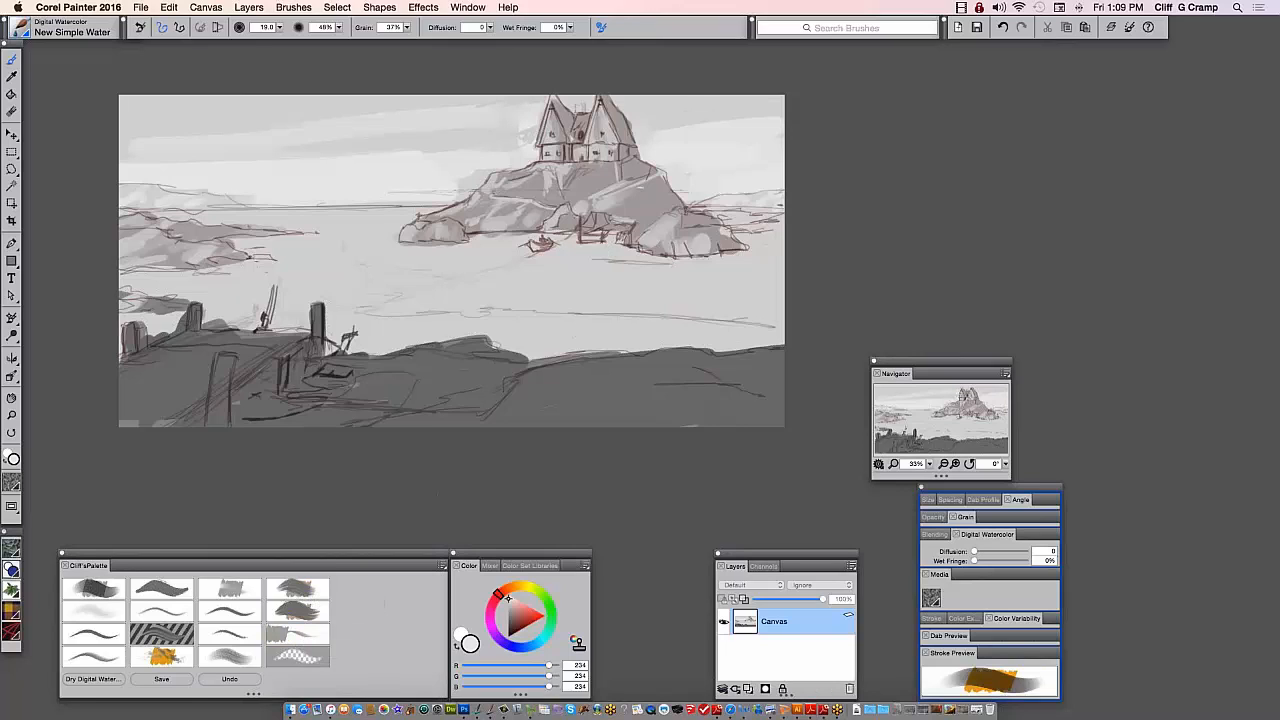
left_click(94, 680)
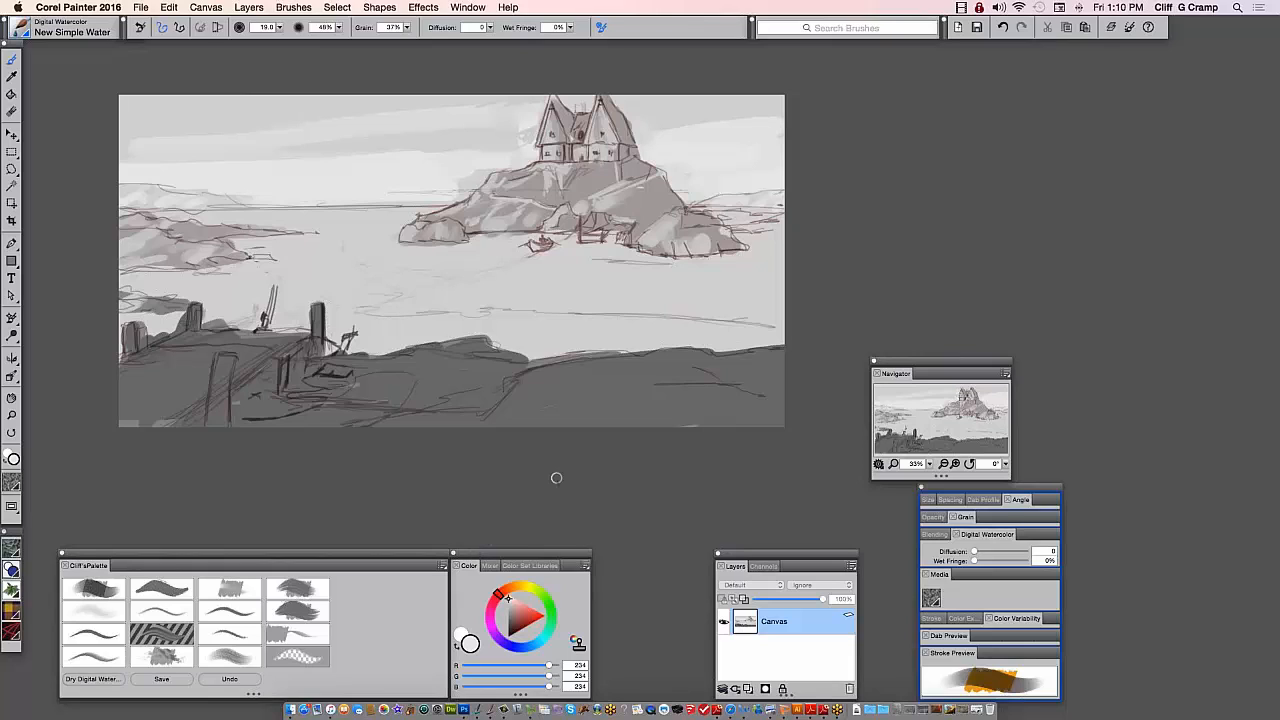
Darken the painting and strengthen its tones with Brightness/Contrast, setting brightness to -31 and contrast to 19
left_click(430, 8)
mouse_move(450, 60)
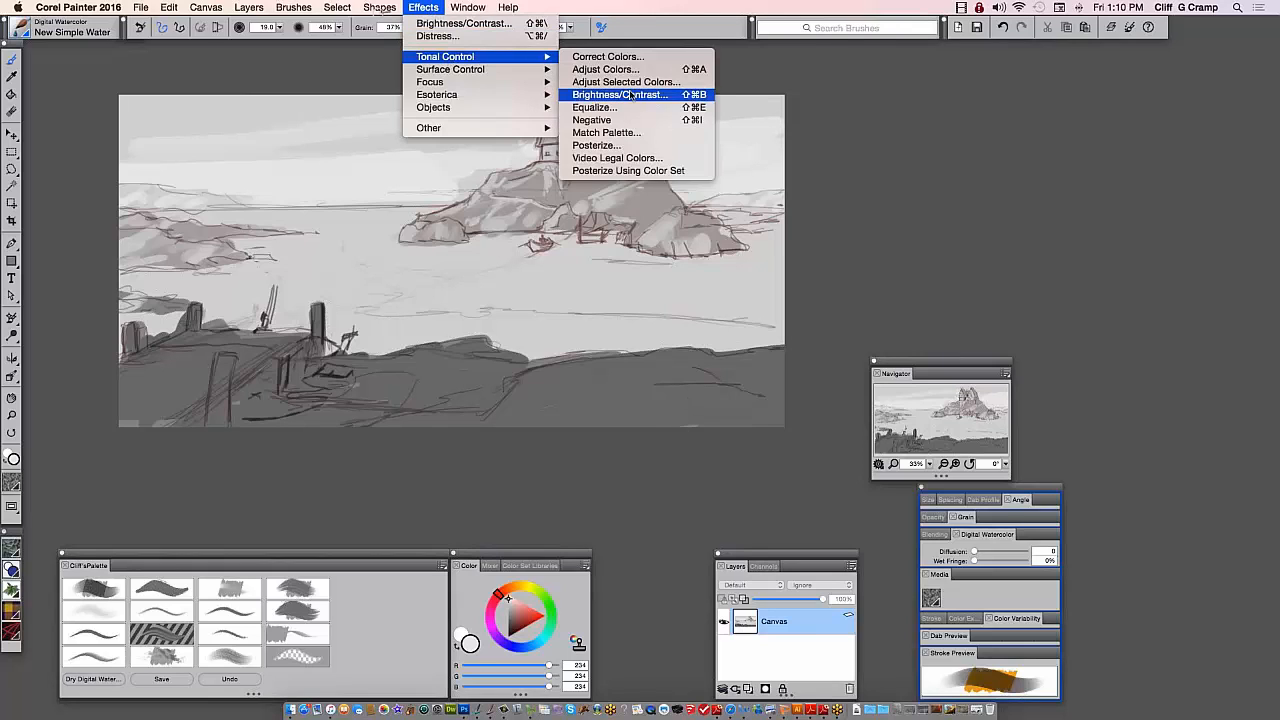
left_click(630, 94)
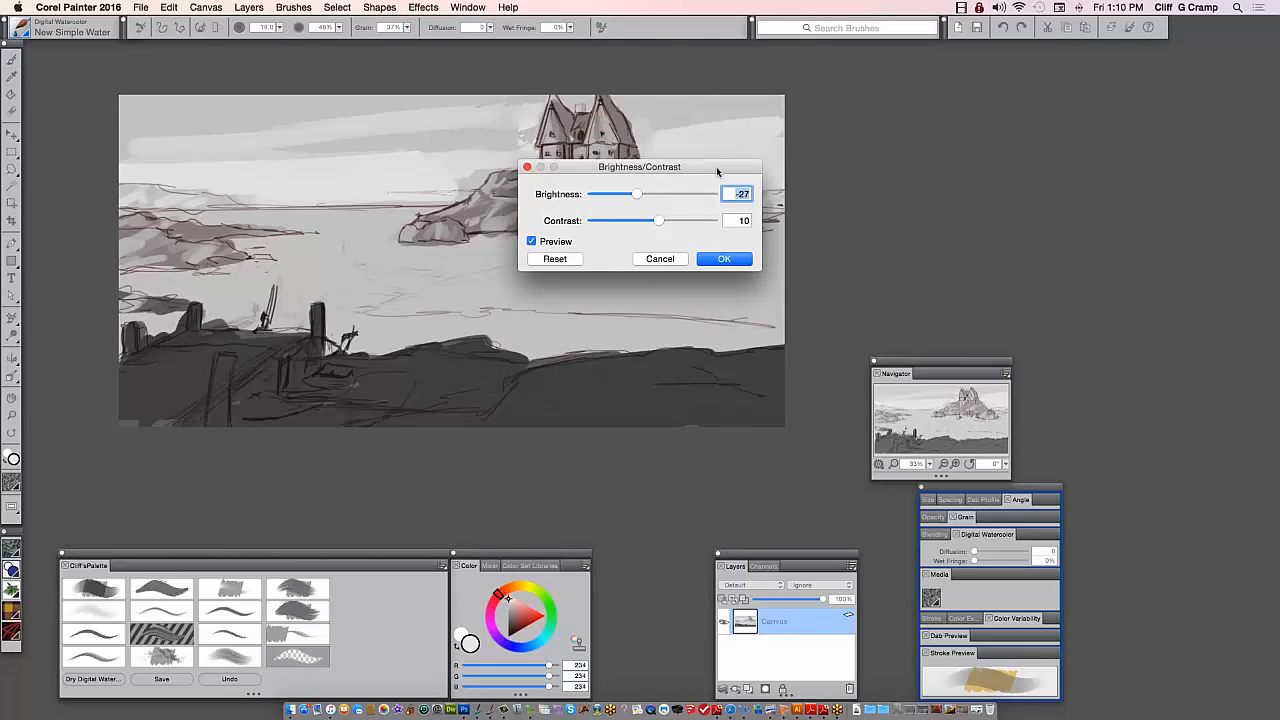
mouse_move(931, 252)
left_mouse_down()
mouse_move(958, 279)
mouse_move(937, 281)
mouse_move(955, 280)
mouse_move(932, 256)
left_mouse_up()
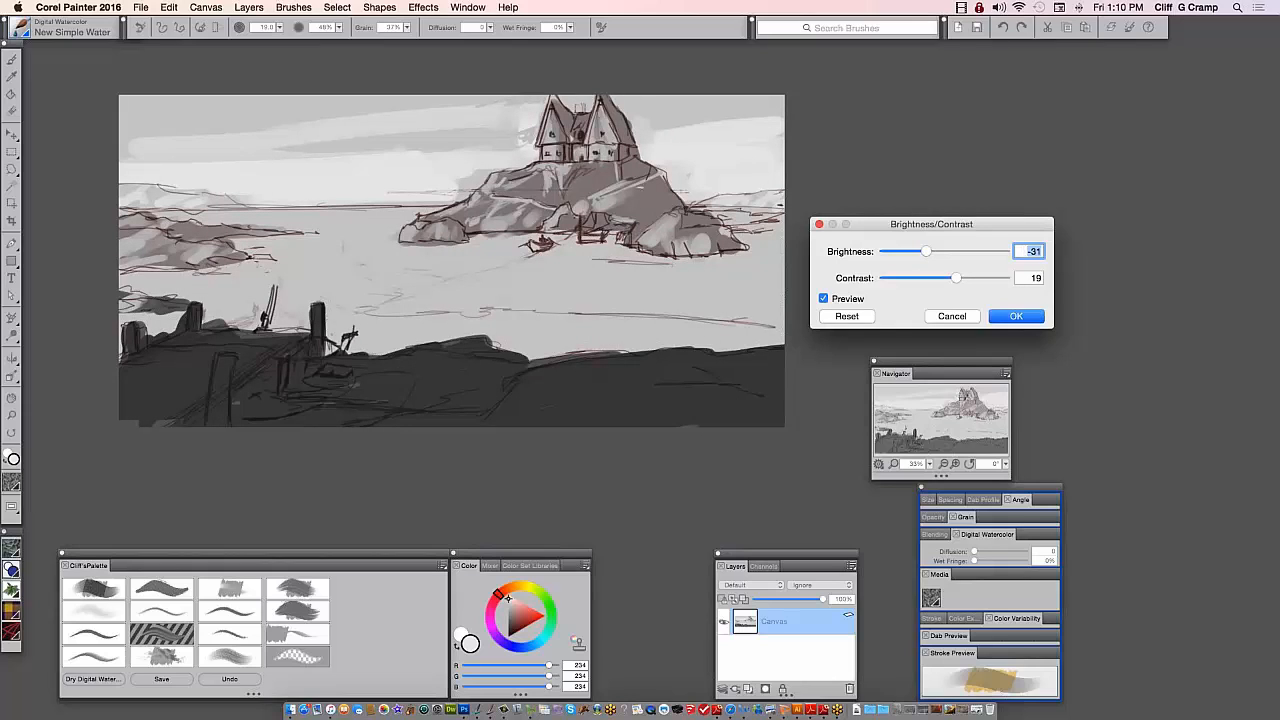
left_click(1016, 316)
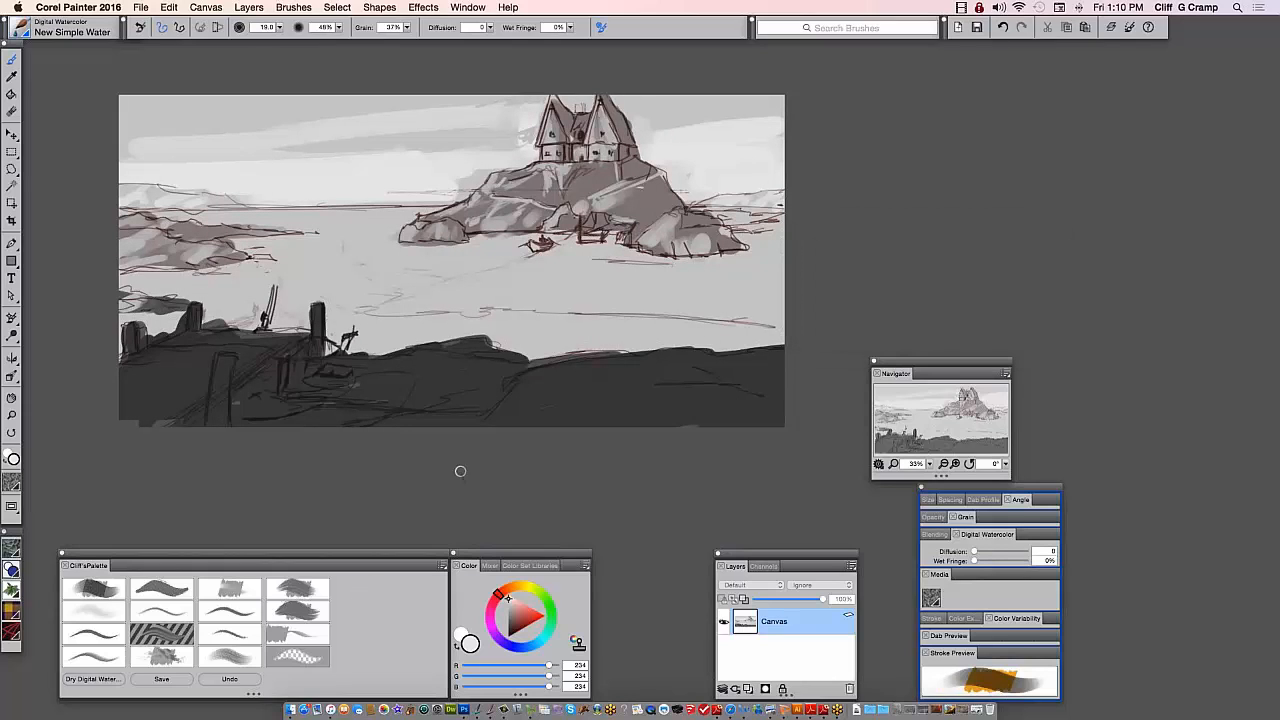
Wash light grey tones (RGB 234 and 213) over the water, sky and rest of the painting, enlarging the brush to 78.5
left_click(101, 592)
mouse_move(342, 290)
left_mouse_down()
mouse_move(640, 287)
mouse_move(362, 325)
mouse_move(600, 345)
mouse_move(550, 280)
mouse_move(587, 297)
left_mouse_up()
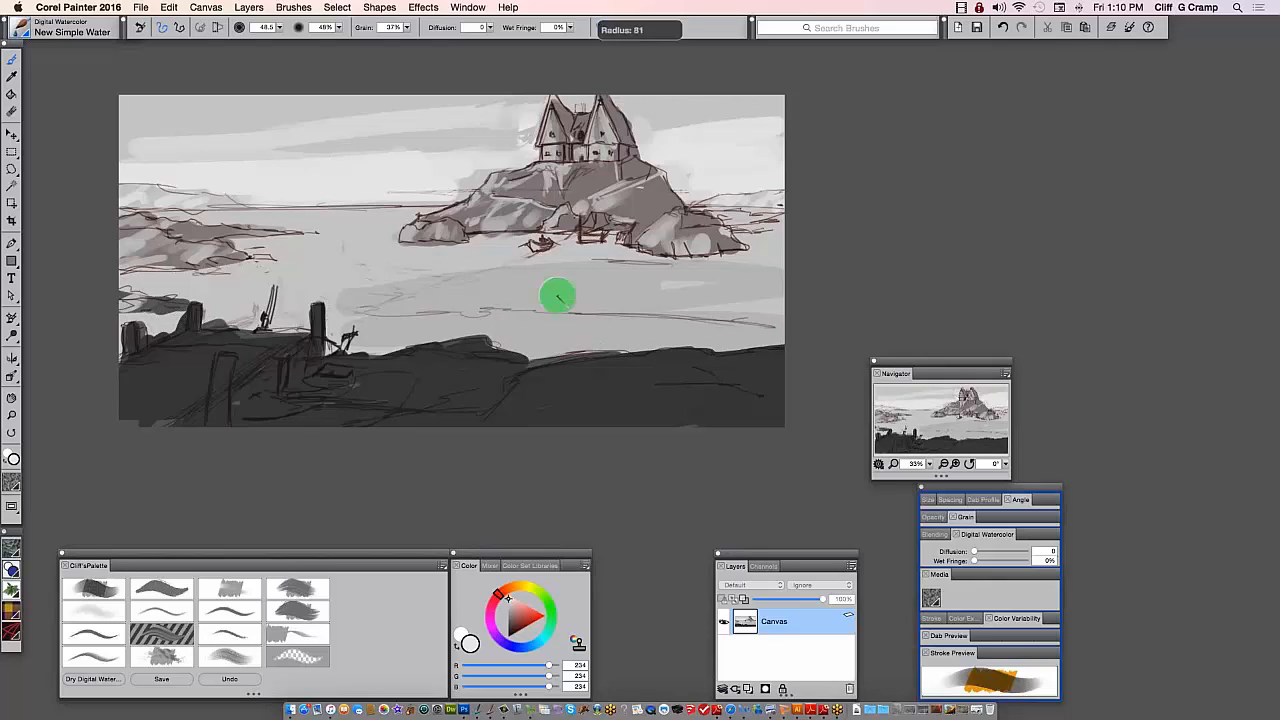
left_click_drag(455, 265, 700, 284)
mouse_move(540, 250)
left_mouse_down()
mouse_move(770, 256)
mouse_move(330, 280)
left_mouse_up()
left_click(508, 600)
left_click_drag(440, 150, 789, 135)
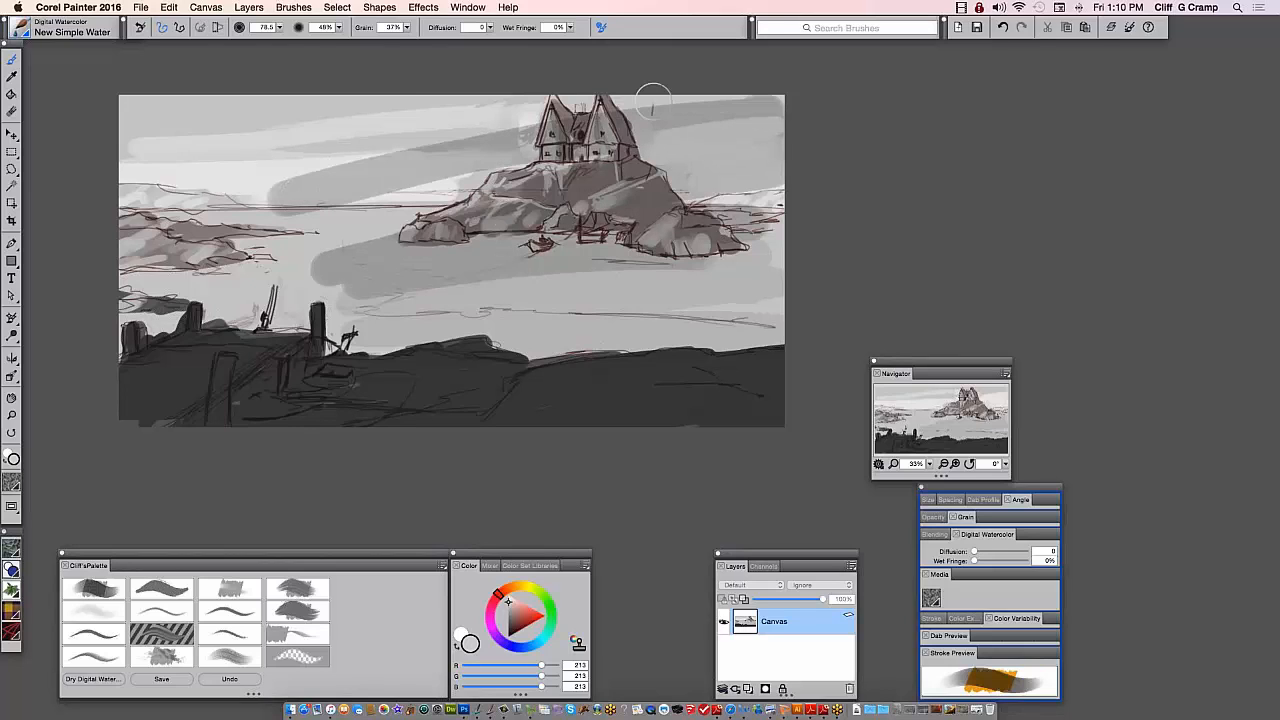
mouse_move(651, 91)
left_mouse_down()
mouse_move(322, 97)
mouse_move(294, 69)
left_mouse_up()
mouse_move(150, 165)
left_mouse_down()
mouse_move(634, 171)
mouse_move(212, 250)
mouse_move(454, 216)
mouse_move(240, 293)
mouse_move(467, 356)
mouse_move(420, 350)
mouse_move(480, 347)
mouse_move(302, 334)
mouse_move(205, 245)
mouse_move(213, 195)
mouse_move(120, 170)
mouse_move(198, 103)
mouse_move(160, 314)
mouse_move(205, 292)
mouse_move(160, 345)
left_mouse_up()
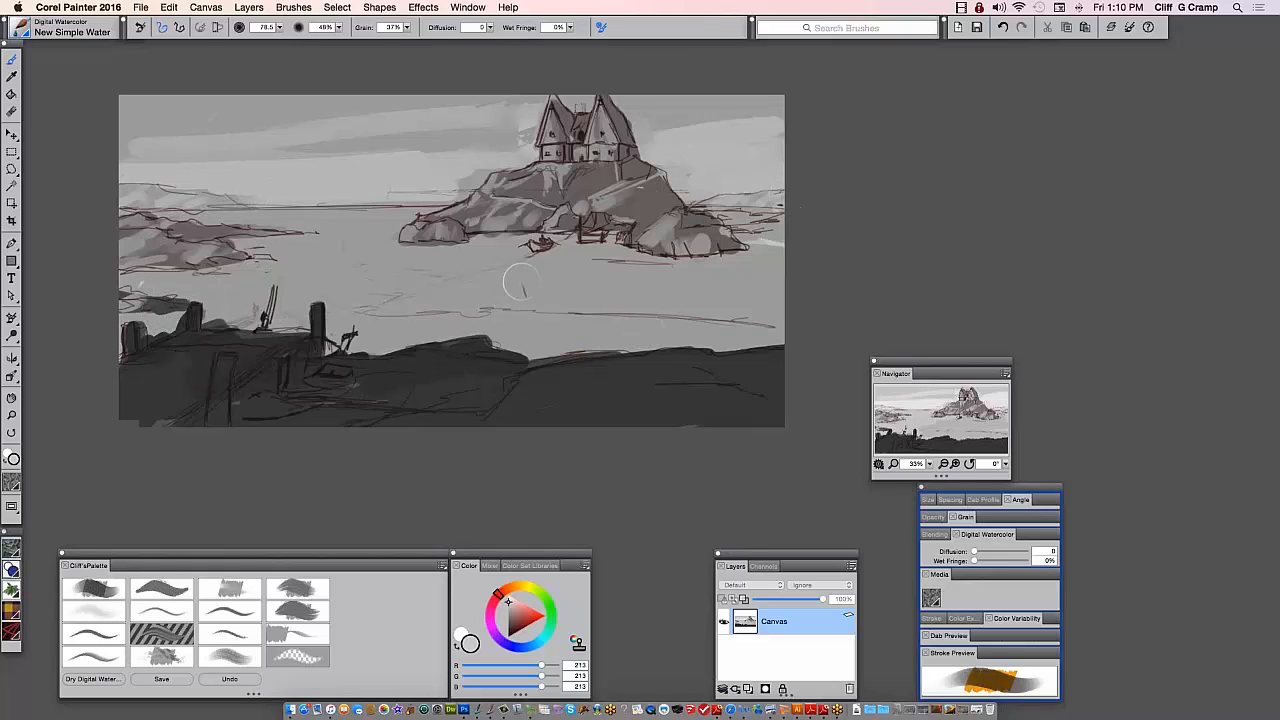
Brush white (RGB 255) light patches across the foreground water and beside the small rock, using 28.3 and 37.9 brushes
key("bracketleft")
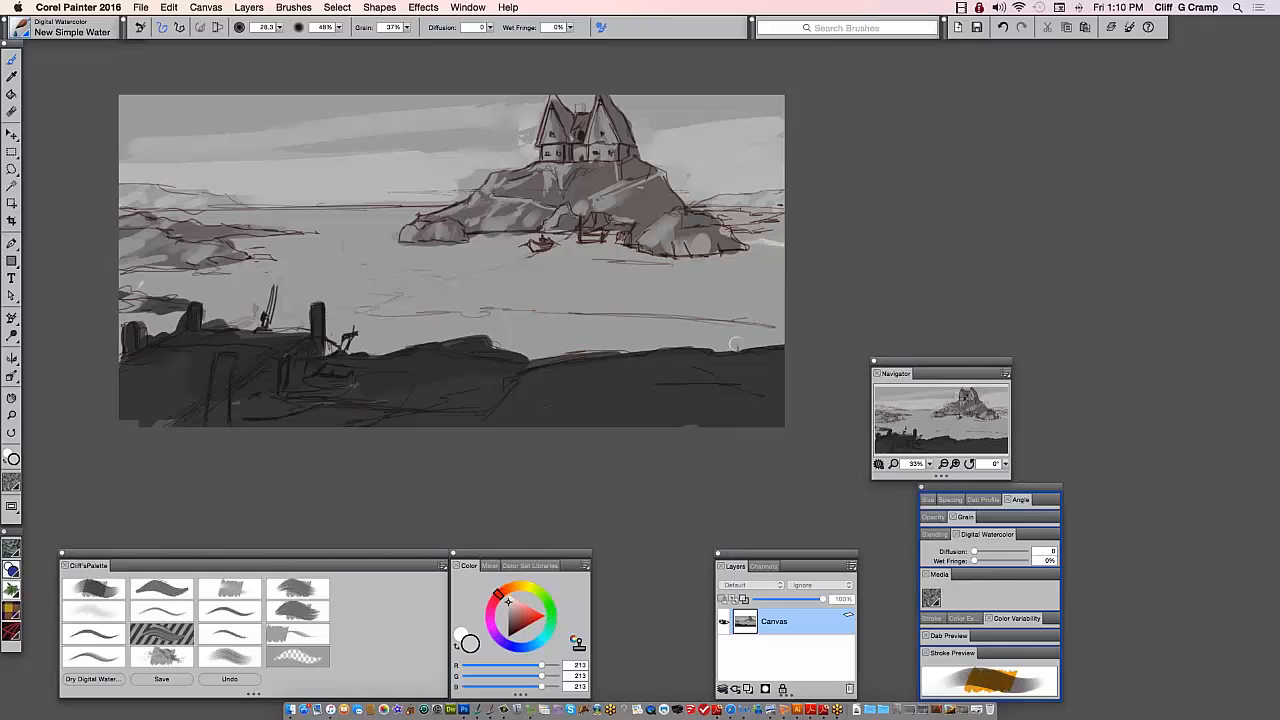
left_click(508, 595)
mouse_move(760, 330)
left_mouse_down()
mouse_move(670, 329)
mouse_move(751, 328)
left_mouse_up()
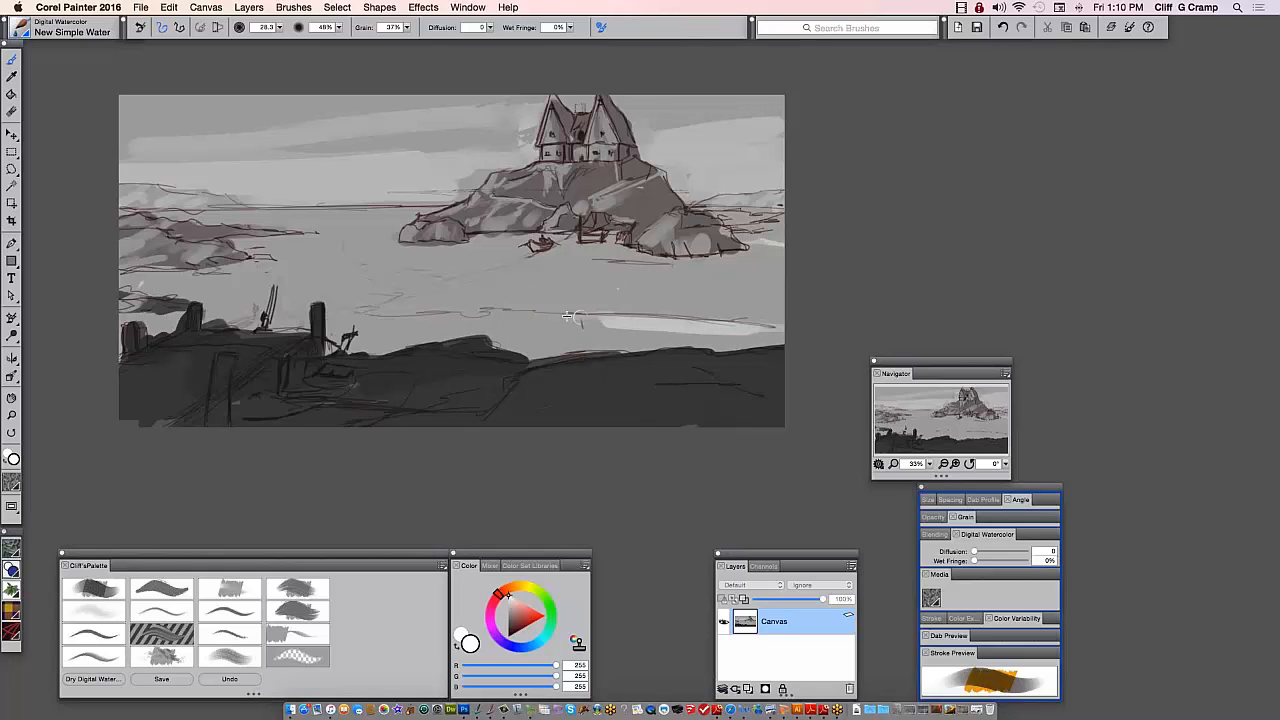
key("bracketright")
mouse_move(637, 320)
left_mouse_down()
mouse_move(570, 328)
mouse_move(700, 330)
mouse_move(290, 293)
left_mouse_up()
left_click_drag(388, 224, 265, 226)
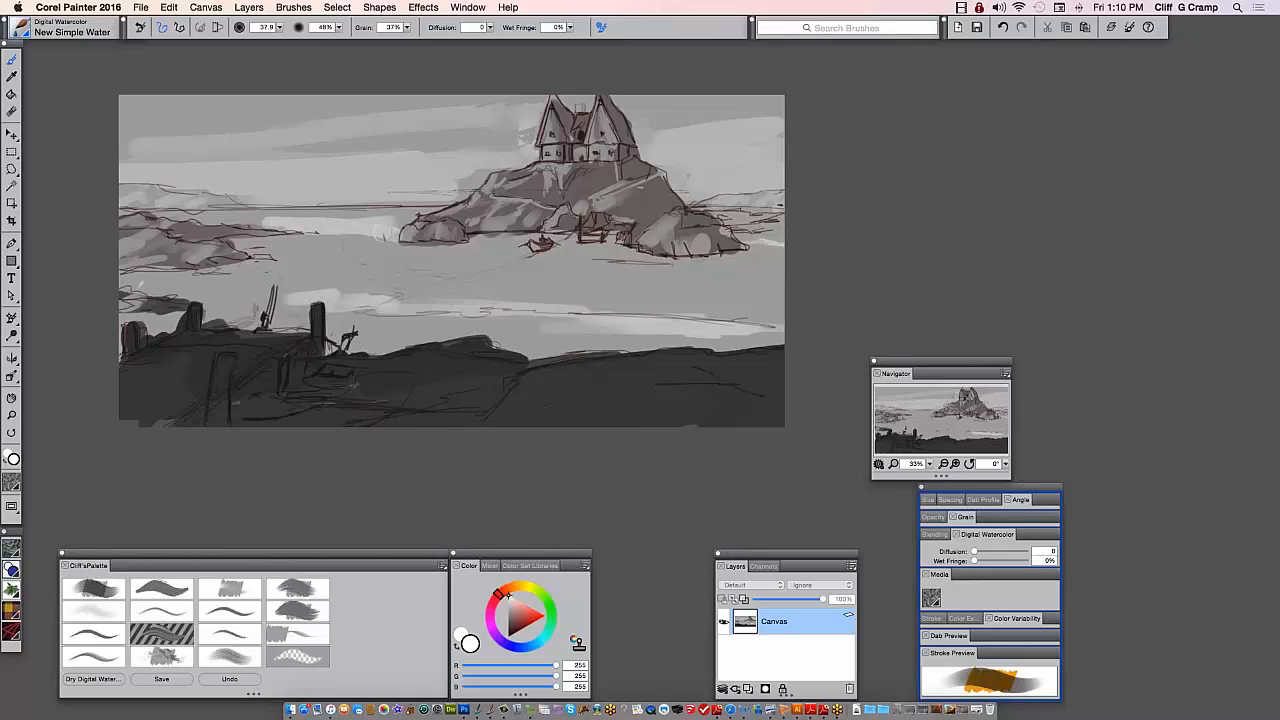
Add white horizontal strokes to the water below the island and across the middle of the bay with a 21.8 brush
left_click_drag(361, 254, 355, 252)
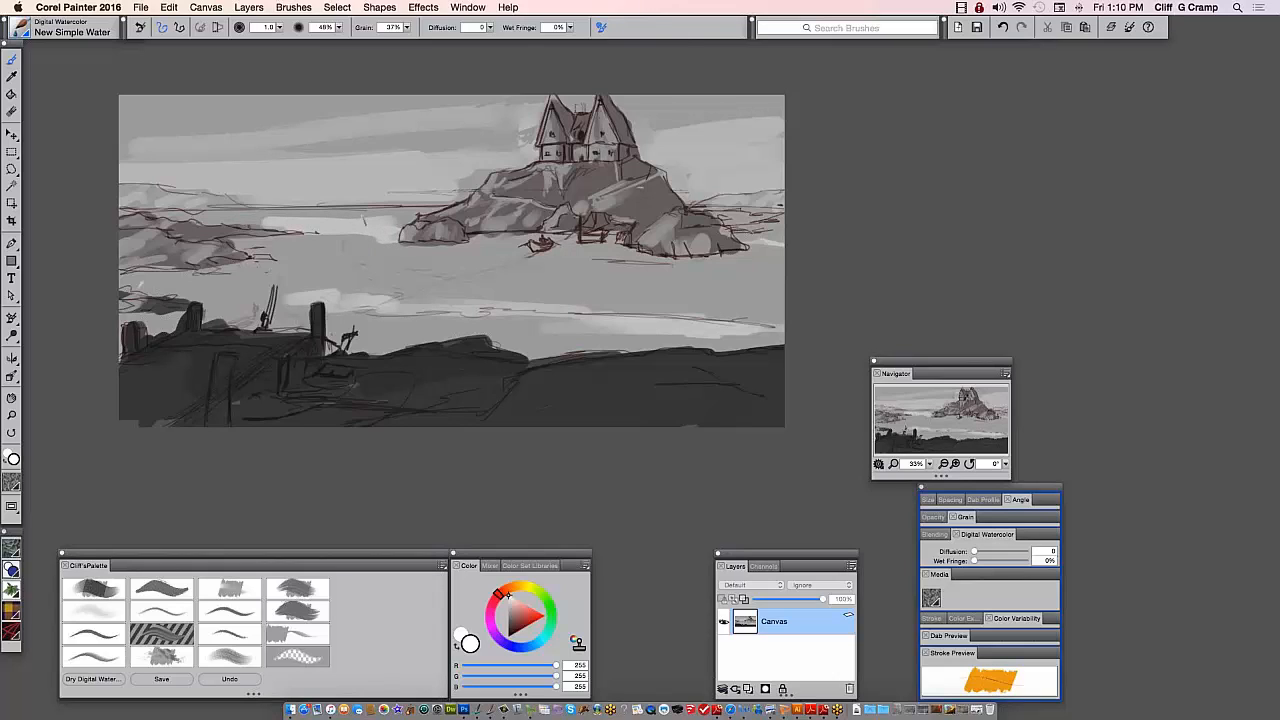
mouse_move(318, 222)
left_mouse_down()
mouse_move(240, 242)
mouse_move(292, 250)
left_mouse_up()
mouse_move(445, 246)
left_mouse_down()
mouse_move(398, 245)
mouse_move(456, 215)
mouse_move(439, 240)
mouse_move(458, 238)
mouse_move(333, 252)
mouse_move(492, 236)
mouse_move(581, 256)
mouse_move(759, 258)
mouse_move(791, 277)
left_mouse_up()
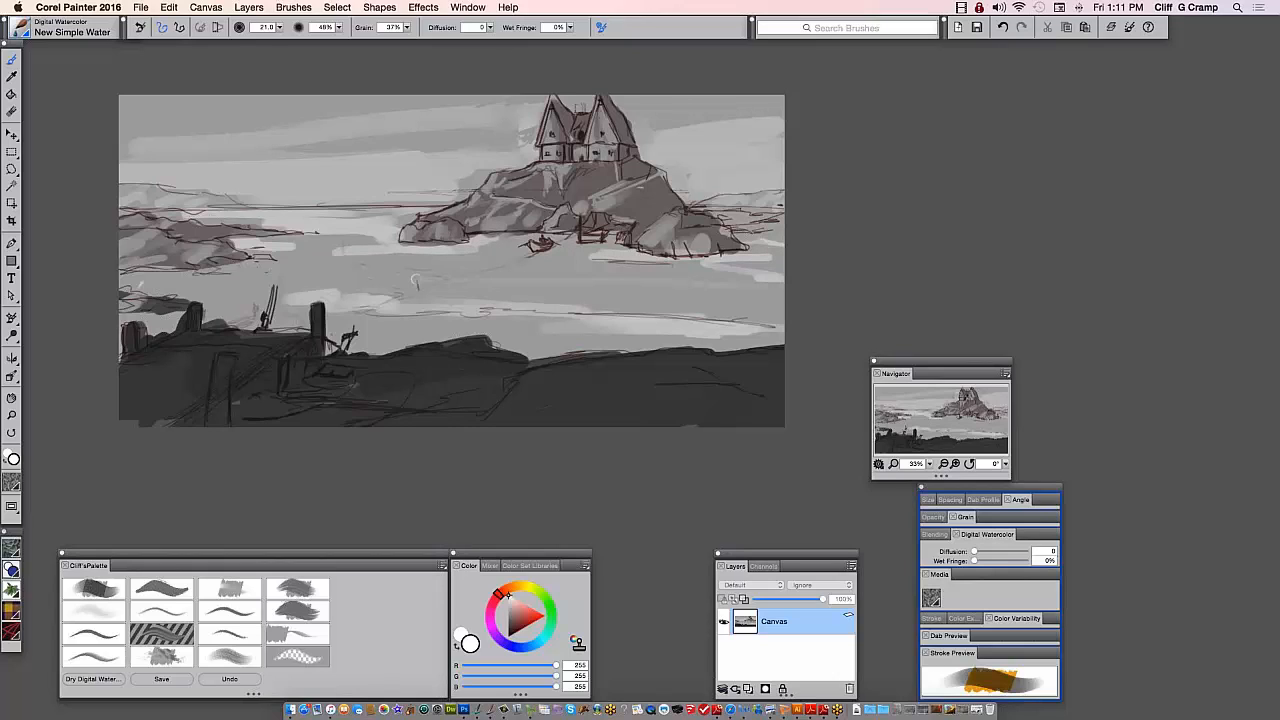
mouse_move(415, 282)
left_mouse_down()
mouse_move(788, 298)
mouse_move(260, 268)
mouse_move(470, 290)
mouse_move(376, 320)
mouse_move(620, 345)
mouse_move(580, 322)
mouse_move(524, 324)
left_mouse_up()
left_click_drag(618, 338, 712, 352)
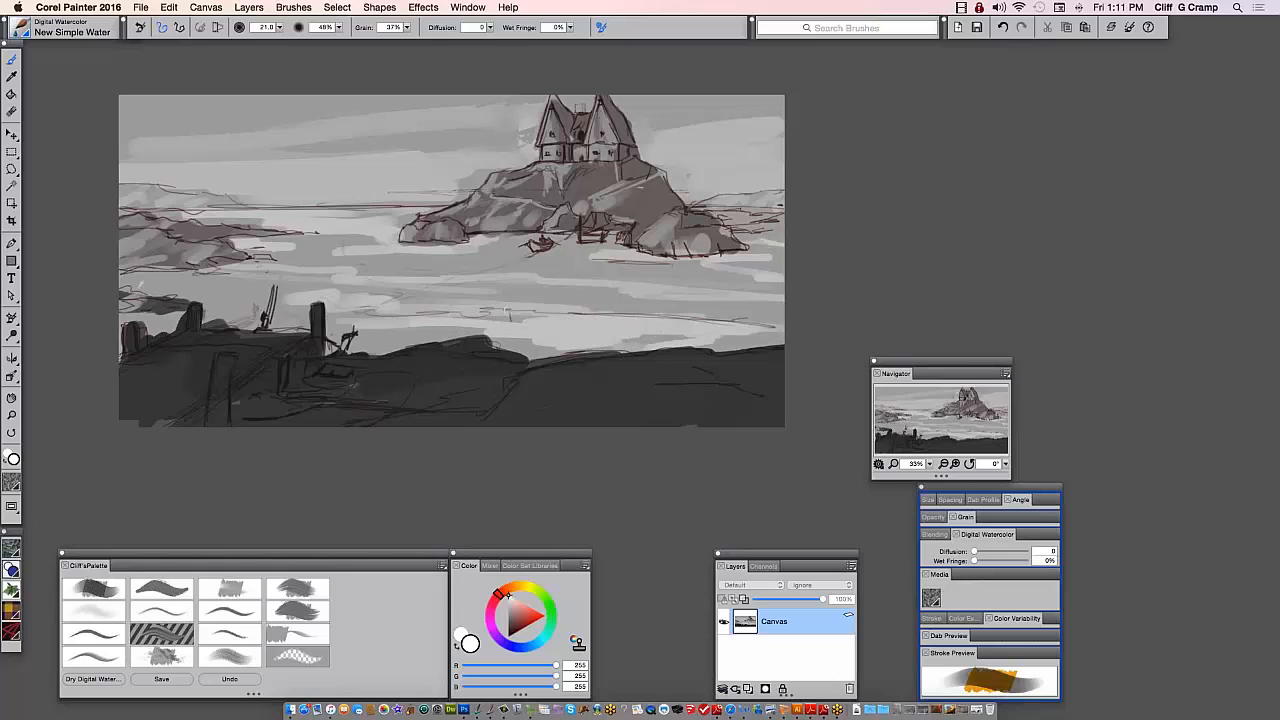
Extend the white water strokes along the foreground shore, around the dock and beside the island's far edge
left_click_drag(456, 300, 428, 300)
left_click_drag(512, 344, 572, 354)
mouse_move(716, 338)
left_mouse_down()
mouse_move(780, 334)
mouse_move(700, 316)
mouse_move(766, 314)
left_mouse_up()
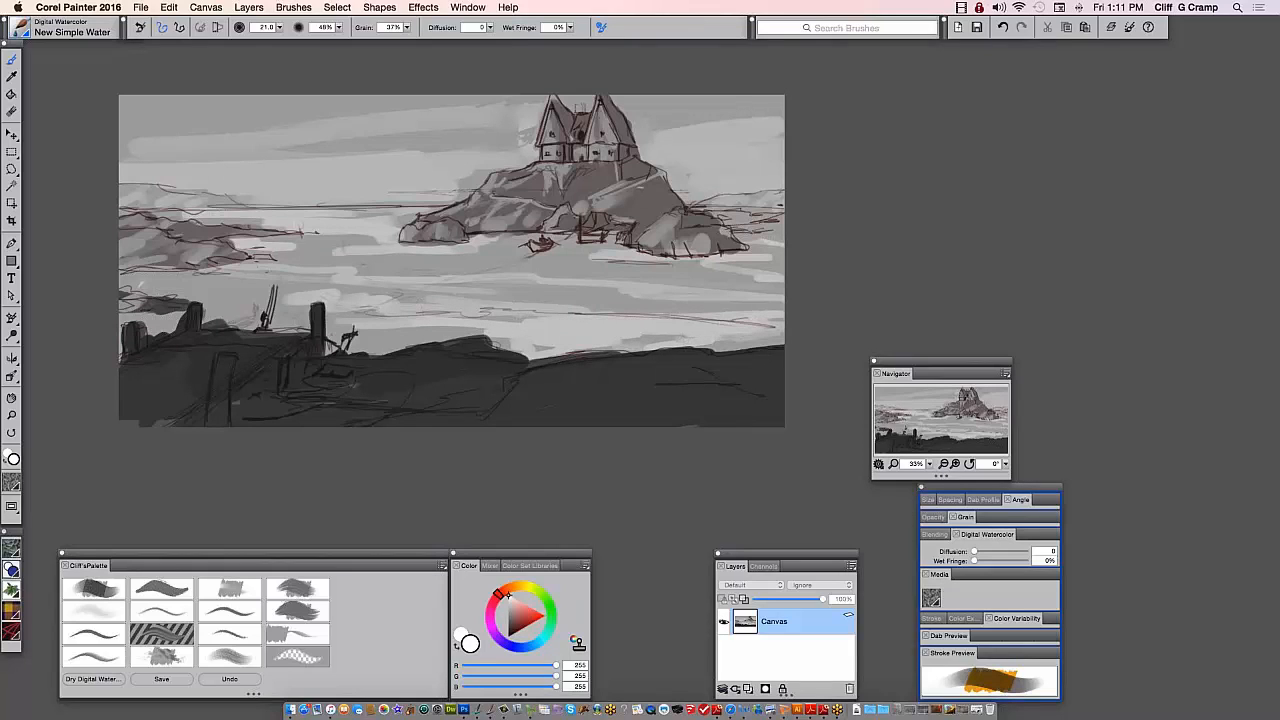
left_click_drag(264, 298, 134, 292)
left_click_drag(248, 304, 136, 316)
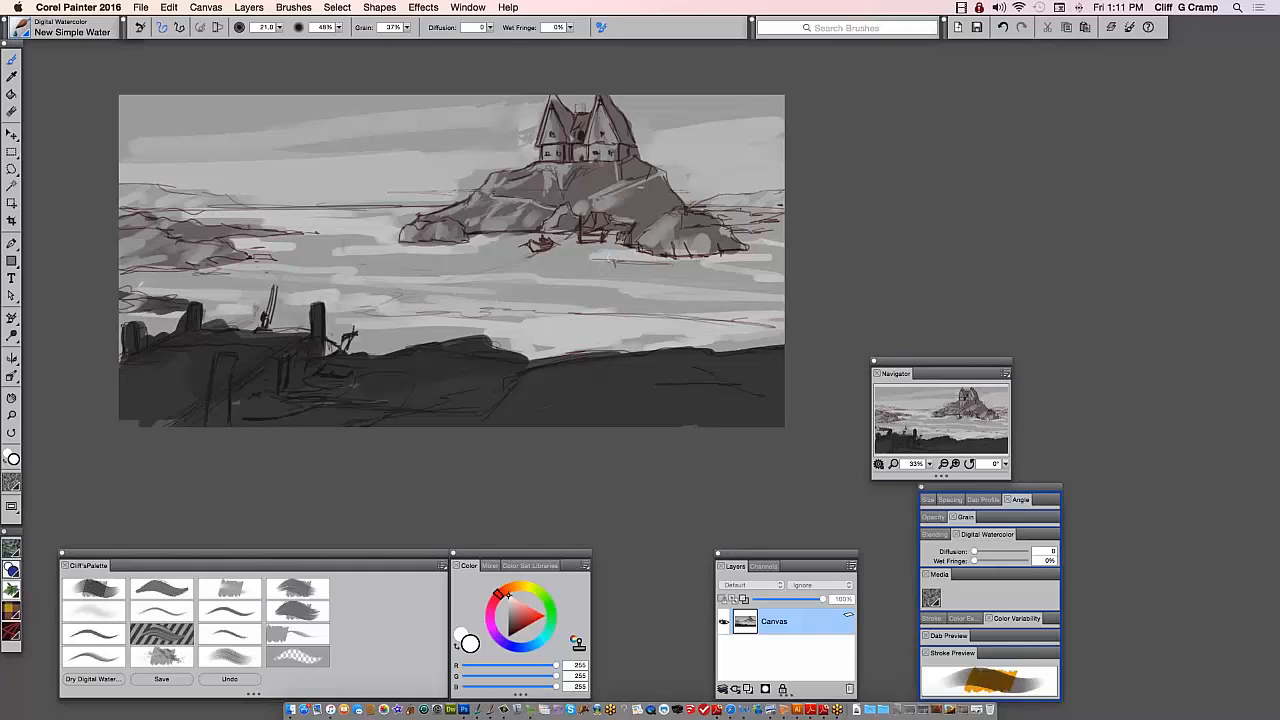
mouse_move(780, 246)
left_mouse_down()
mouse_move(764, 215)
mouse_move(710, 212)
left_mouse_up()
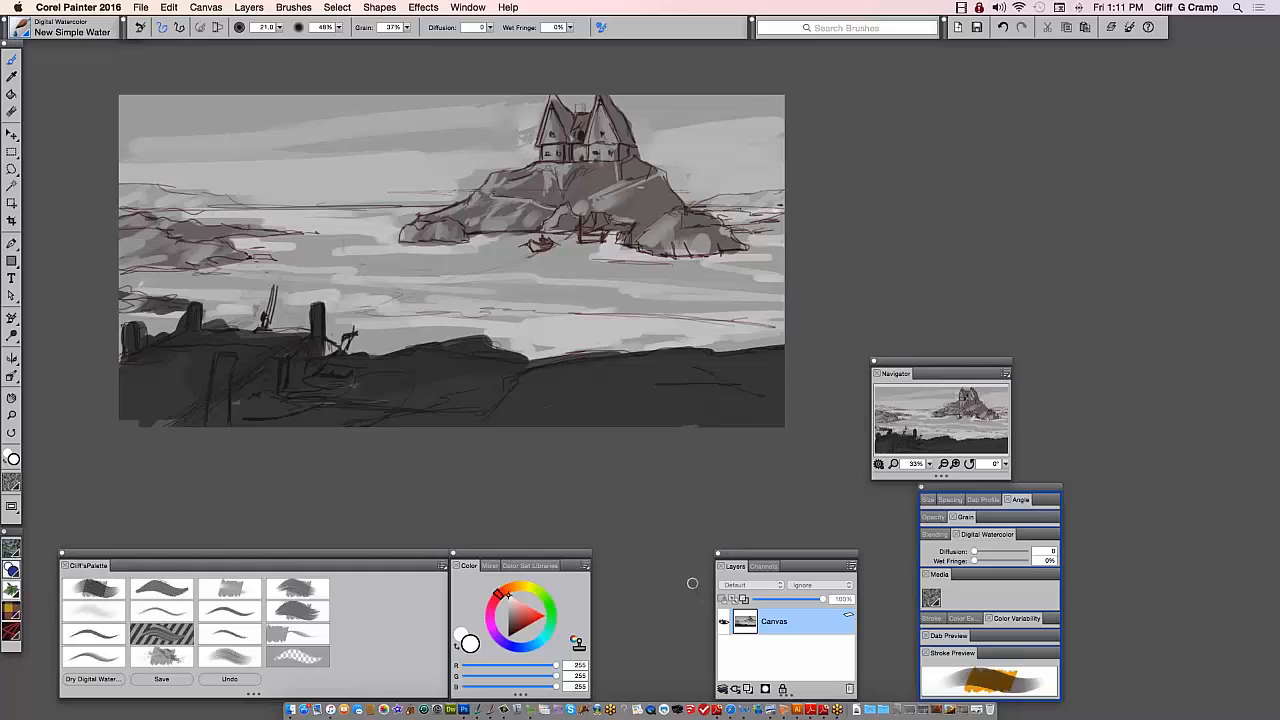
Switch to the Detail Airbrush, undo the test strokes and draw thin white streaks across the foreground water at size 4.2
left_click(92, 679)
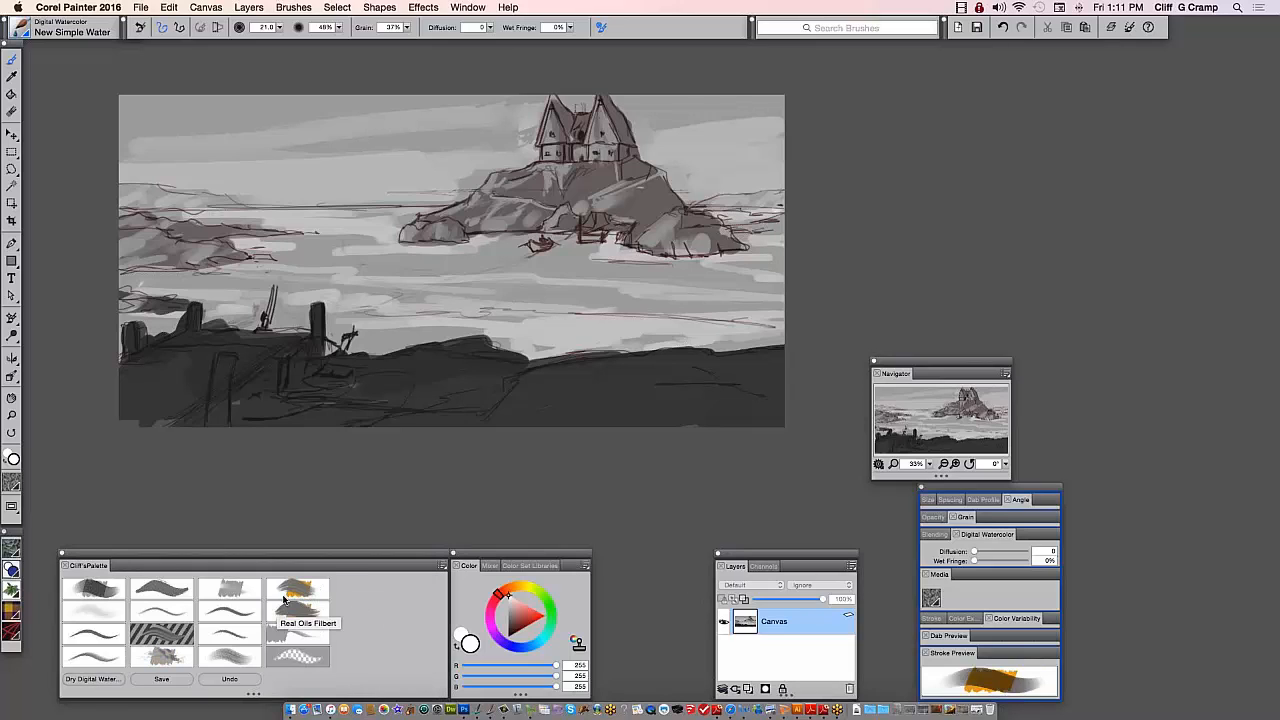
left_click(162, 610)
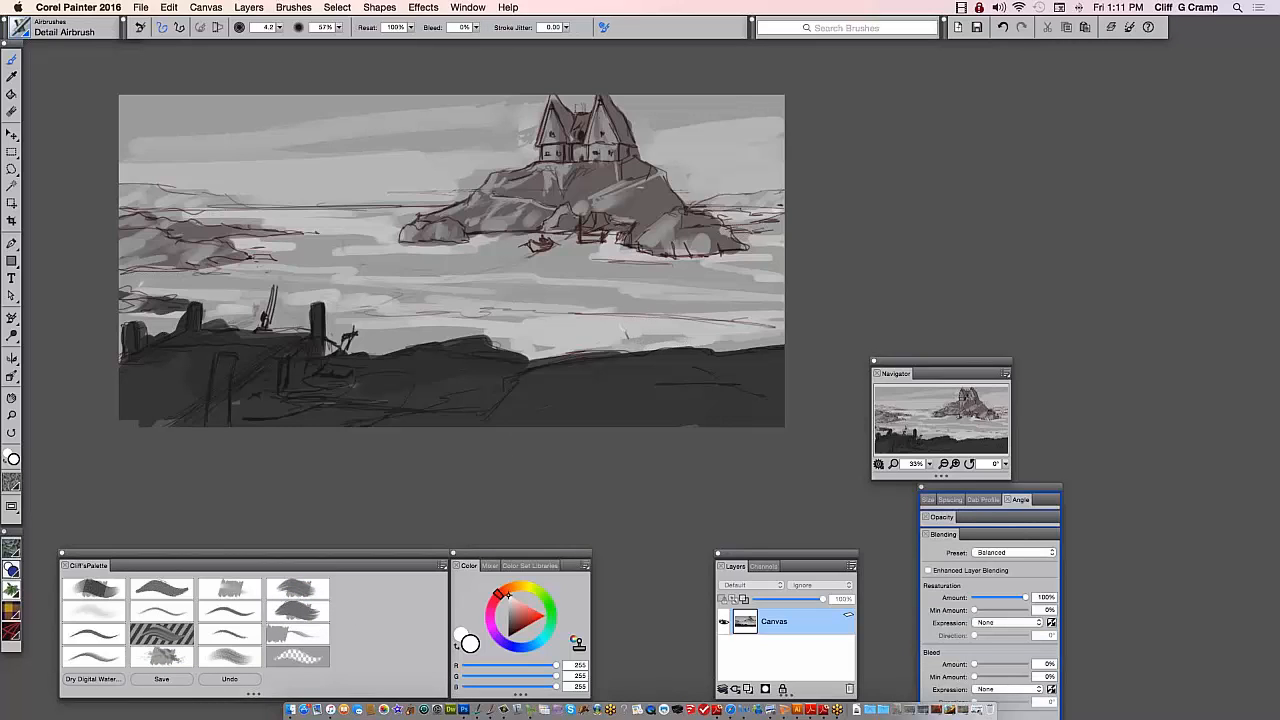
key("super+z")
key("super+z")
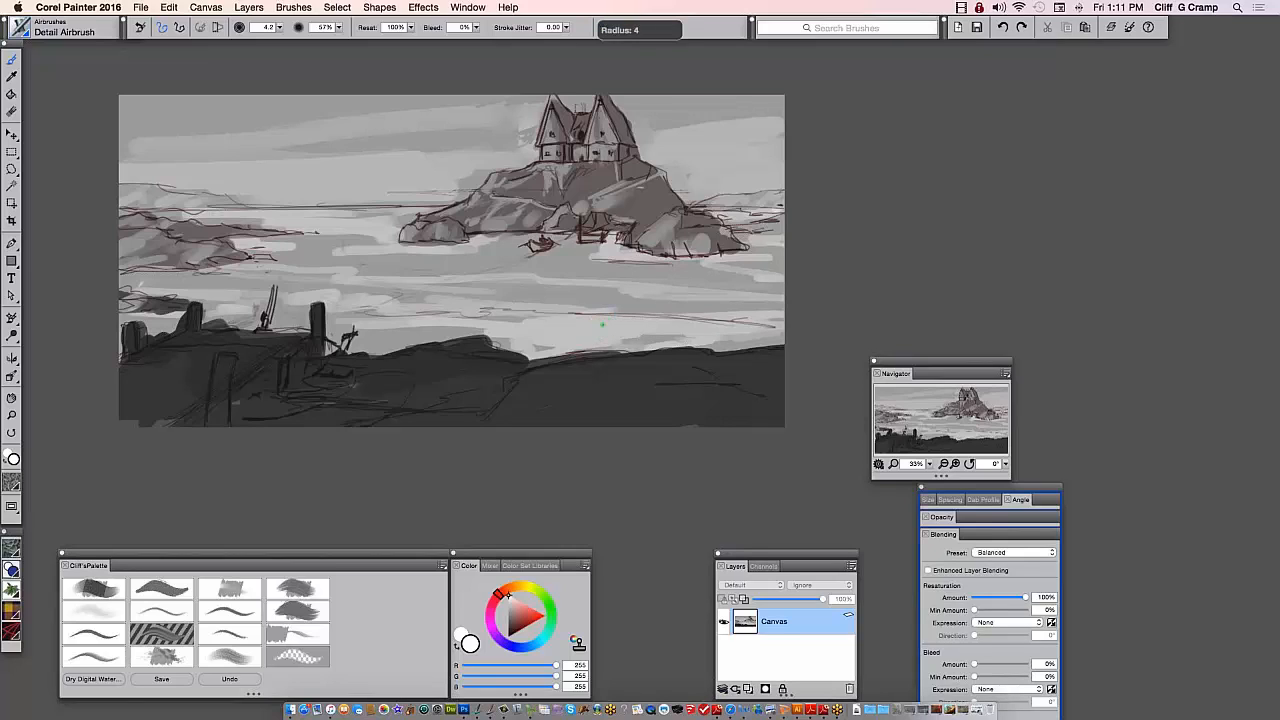
mouse_move(665, 318)
left_mouse_down()
mouse_move(547, 316)
mouse_move(777, 320)
mouse_move(457, 312)
left_mouse_up()
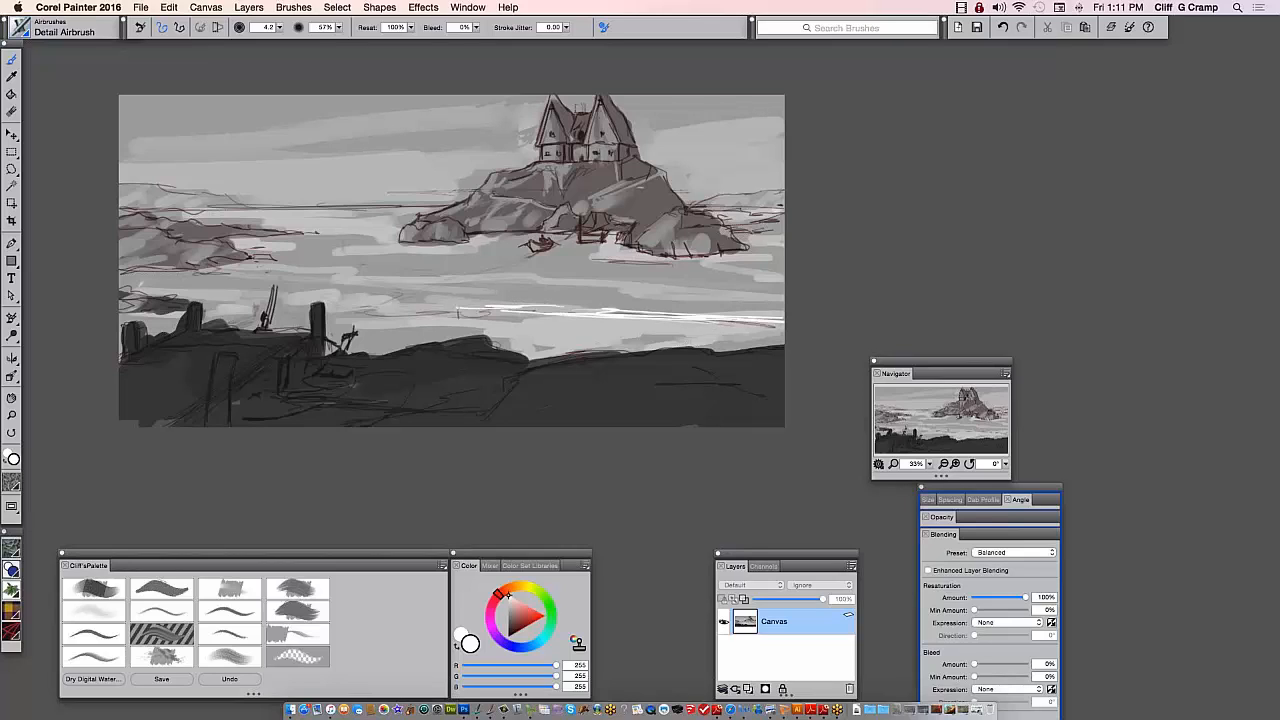
Enlarge the airbrush and paint broader white bands across the foreground water and along the island's waterline
key("bracketright")
key("bracketright")
key("bracketright")
mouse_move(576, 318)
left_mouse_down()
mouse_move(412, 318)
mouse_move(764, 340)
mouse_move(330, 310)
left_mouse_up()
mouse_move(576, 266)
left_mouse_down()
mouse_move(748, 262)
mouse_move(560, 256)
mouse_move(770, 260)
mouse_move(292, 248)
mouse_move(372, 266)
mouse_move(388, 260)
mouse_move(366, 239)
mouse_move(396, 237)
left_mouse_up()
Enlarge the airbrush to 10.8, sample a near-white (RGB 242, 238, 238) and streak the water between headland and dock
key("bracketright")
key("bracketright")
left_click(409, 239, "alt")
mouse_move(227, 260)
left_mouse_down()
mouse_move(320, 266)
mouse_move(100, 277)
mouse_move(270, 290)
left_mouse_up()
left_click_drag(411, 313, 533, 316)
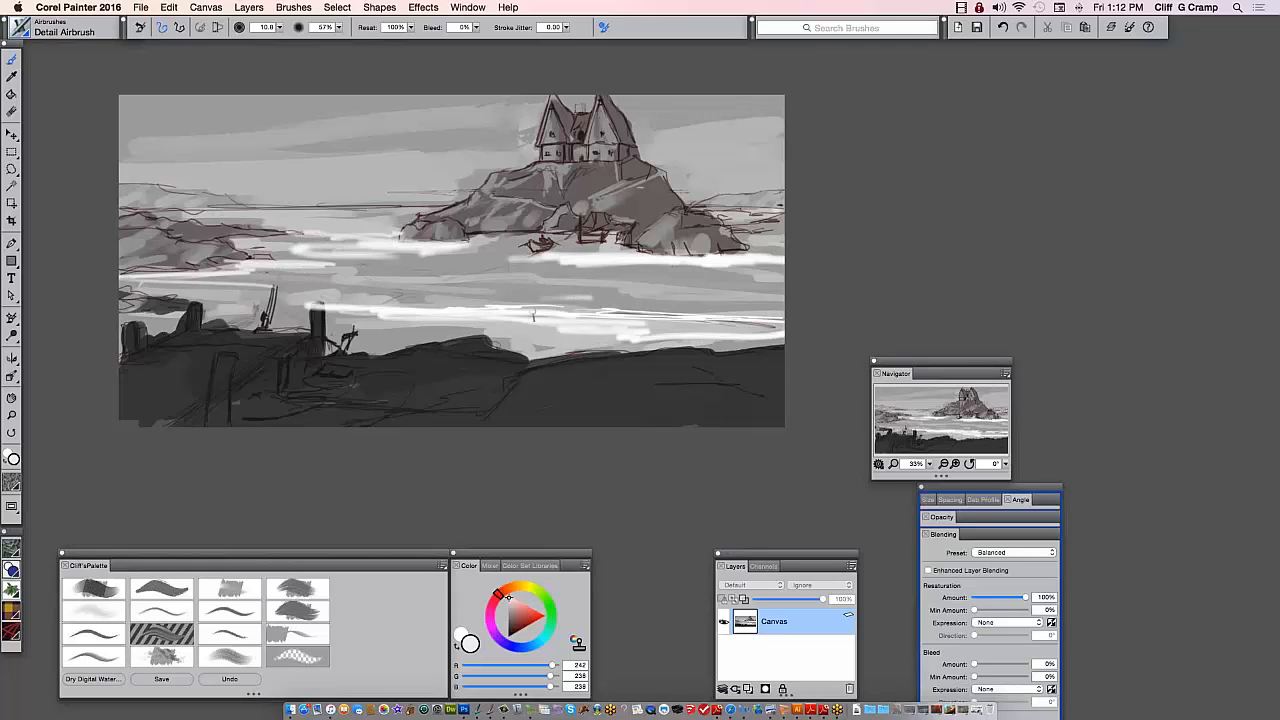
Add near-white airbrush streaks across the mid-bay, along the foreground shore and on the distant water either side of the island
mouse_move(640, 312)
left_mouse_down()
mouse_move(530, 308)
mouse_move(645, 296)
mouse_move(815, 313)
mouse_move(352, 285)
mouse_move(204, 298)
mouse_move(254, 301)
left_mouse_up()
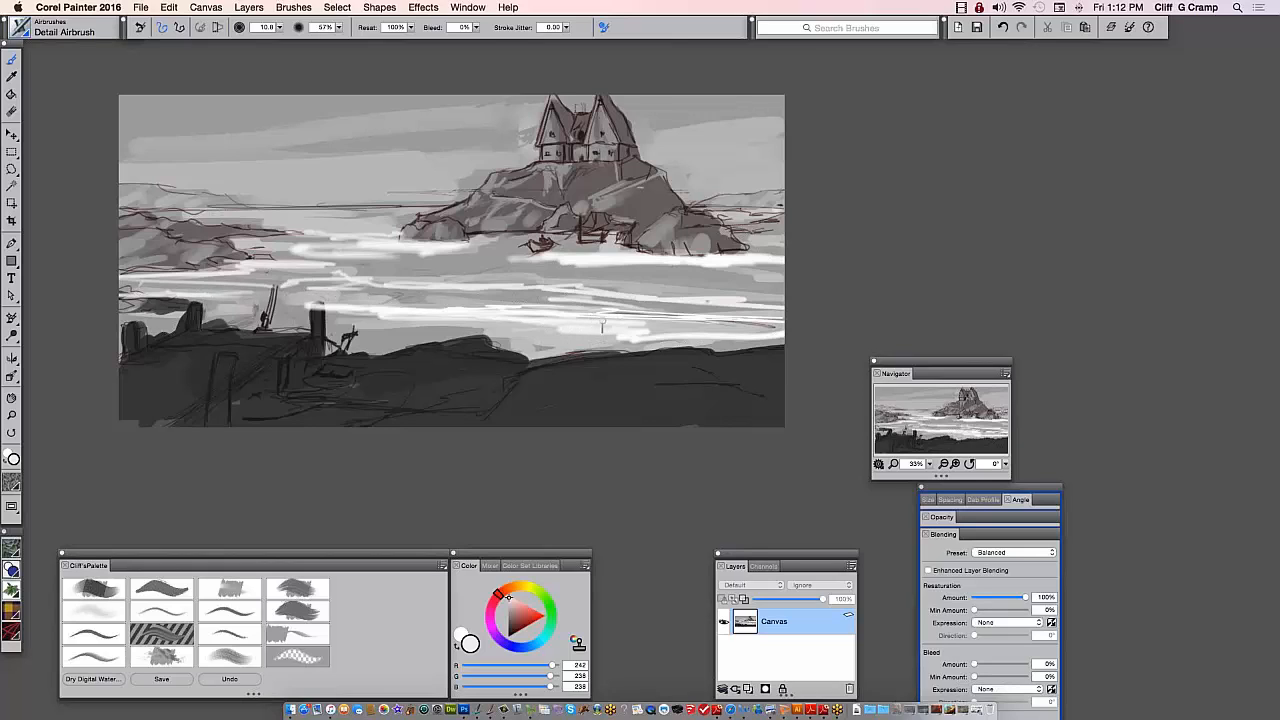
mouse_move(540, 338)
left_mouse_down()
mouse_move(500, 340)
mouse_move(550, 345)
mouse_move(490, 340)
mouse_move(706, 333)
left_mouse_up()
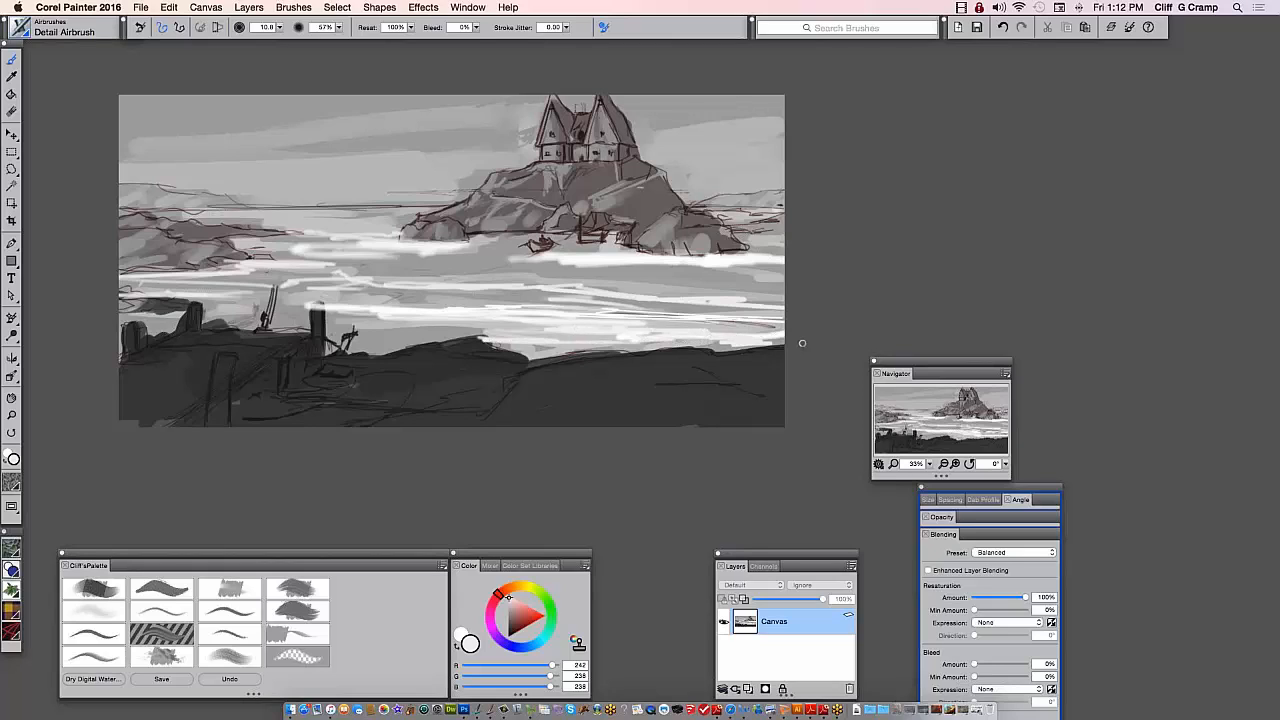
mouse_move(741, 258)
left_mouse_down()
mouse_move(752, 255)
mouse_move(740, 224)
mouse_move(720, 226)
mouse_move(785, 220)
left_mouse_up()
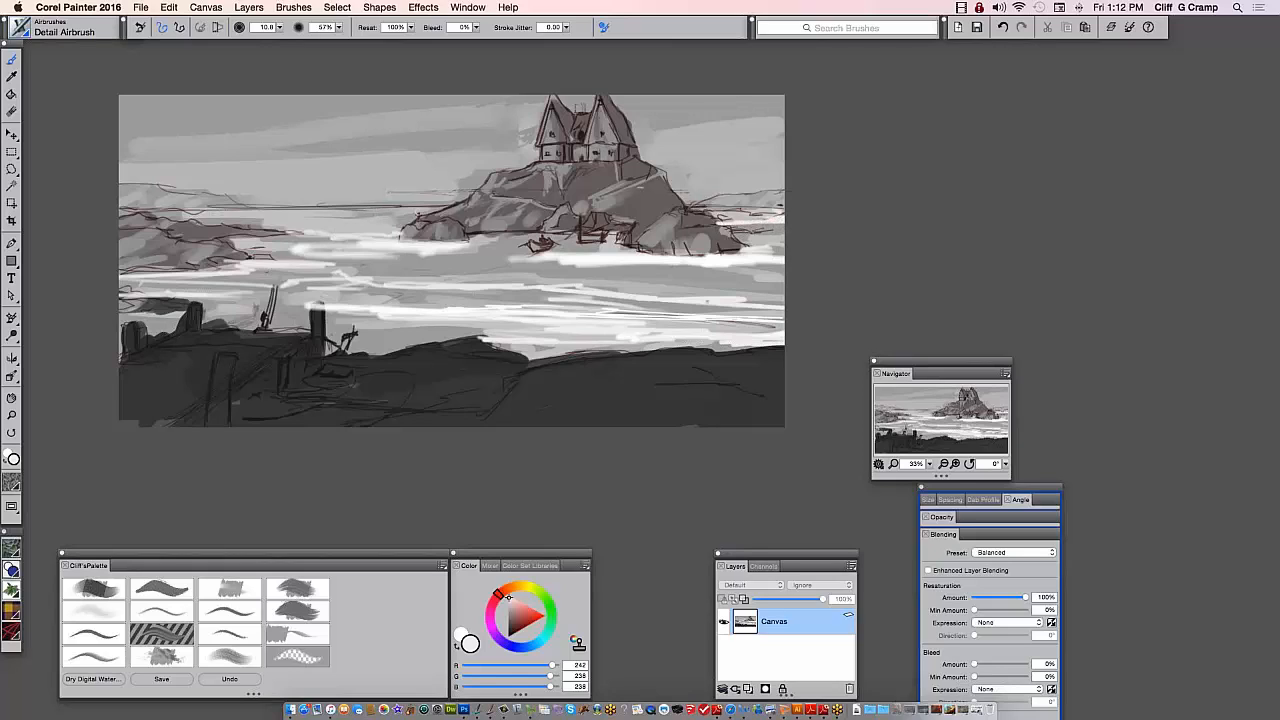
mouse_move(428, 216)
left_mouse_down()
mouse_move(166, 220)
mouse_move(463, 220)
left_mouse_up()
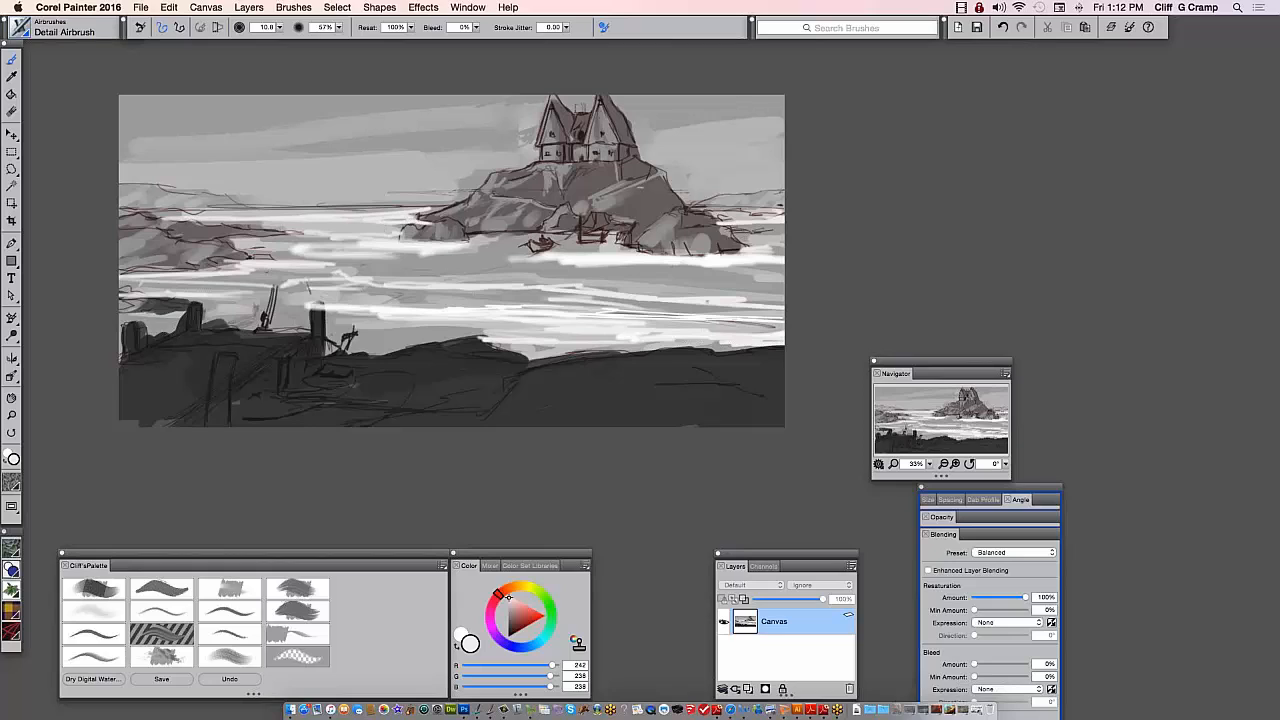
left_click_drag(162, 280, 402, 276)
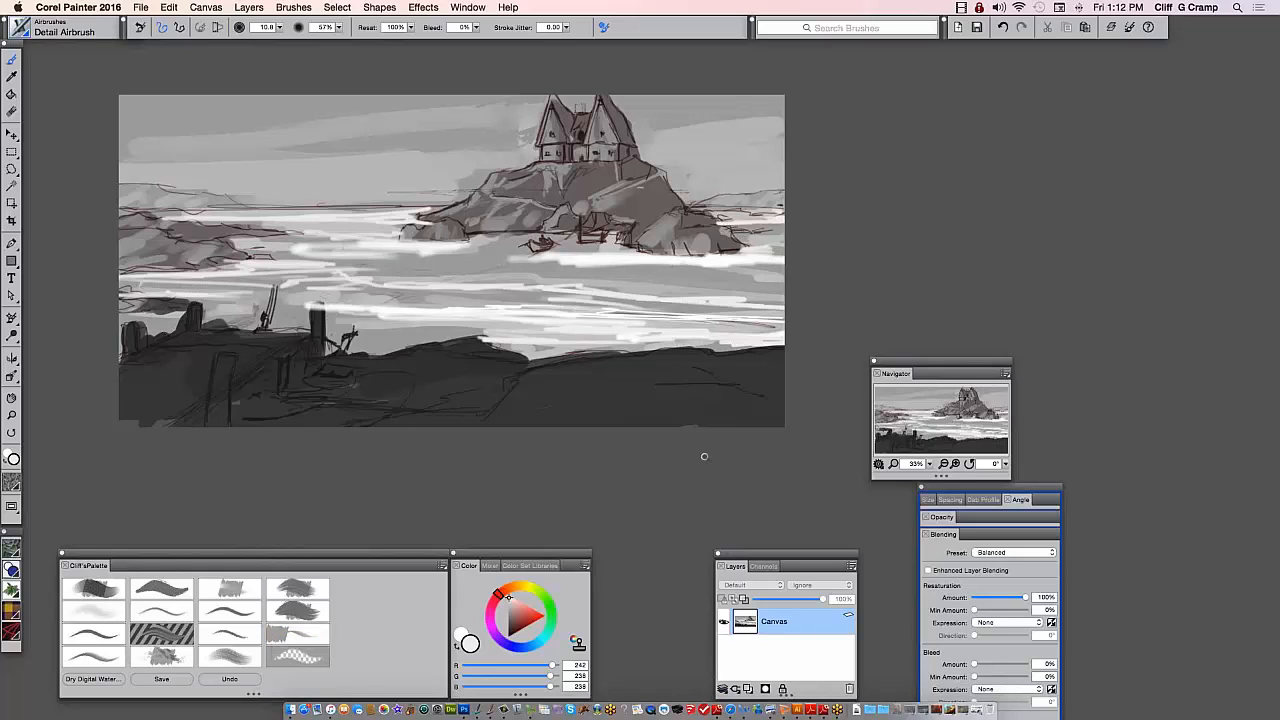
Paint light grey (RGB 209) highlights on the rock beneath the house and on its gables with a 20.1 Real Flat Opaque brush
left_click(298, 592)
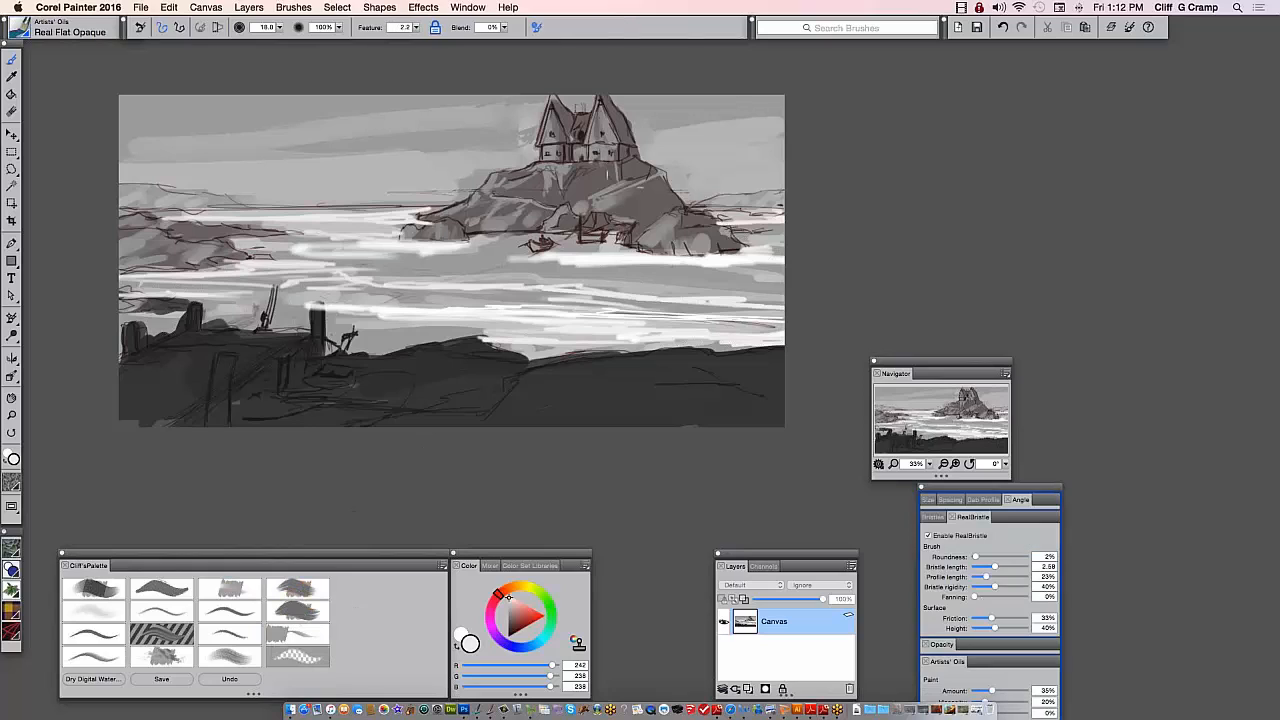
left_click_drag(597, 193, 598, 191)
left_click(565, 165, "alt")
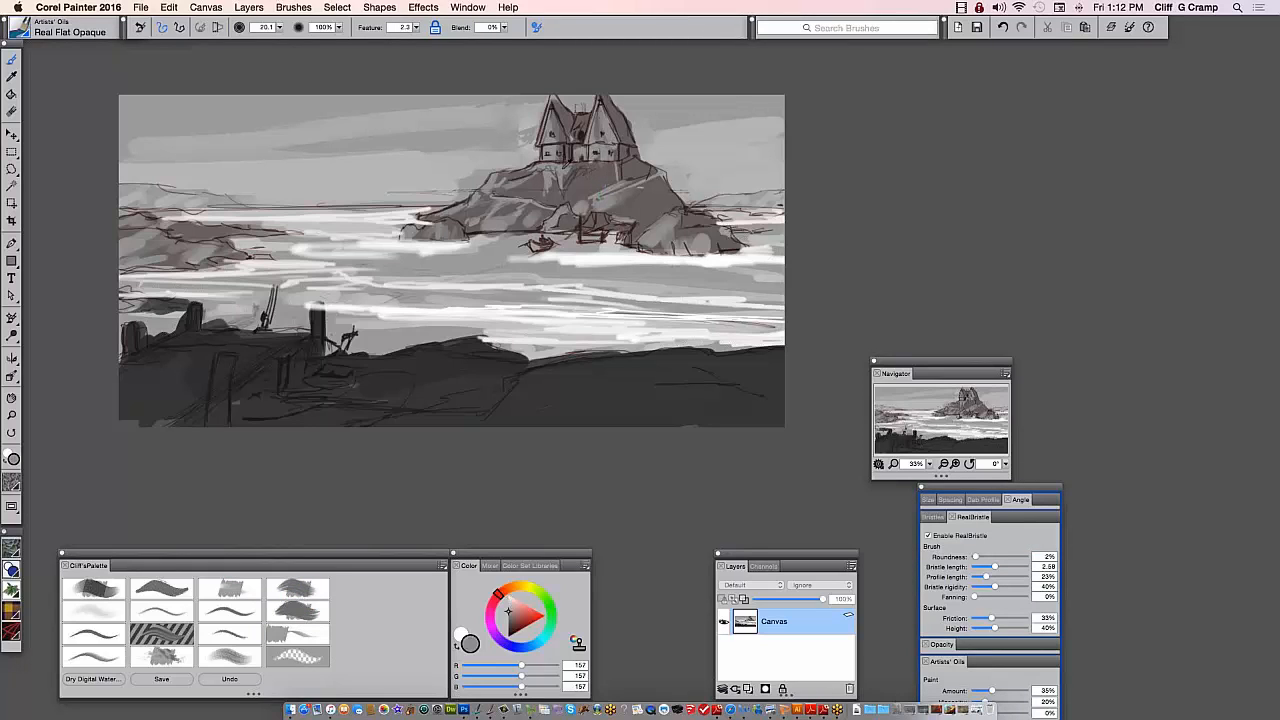
left_click(509, 601)
left_click_drag(542, 170, 566, 160)
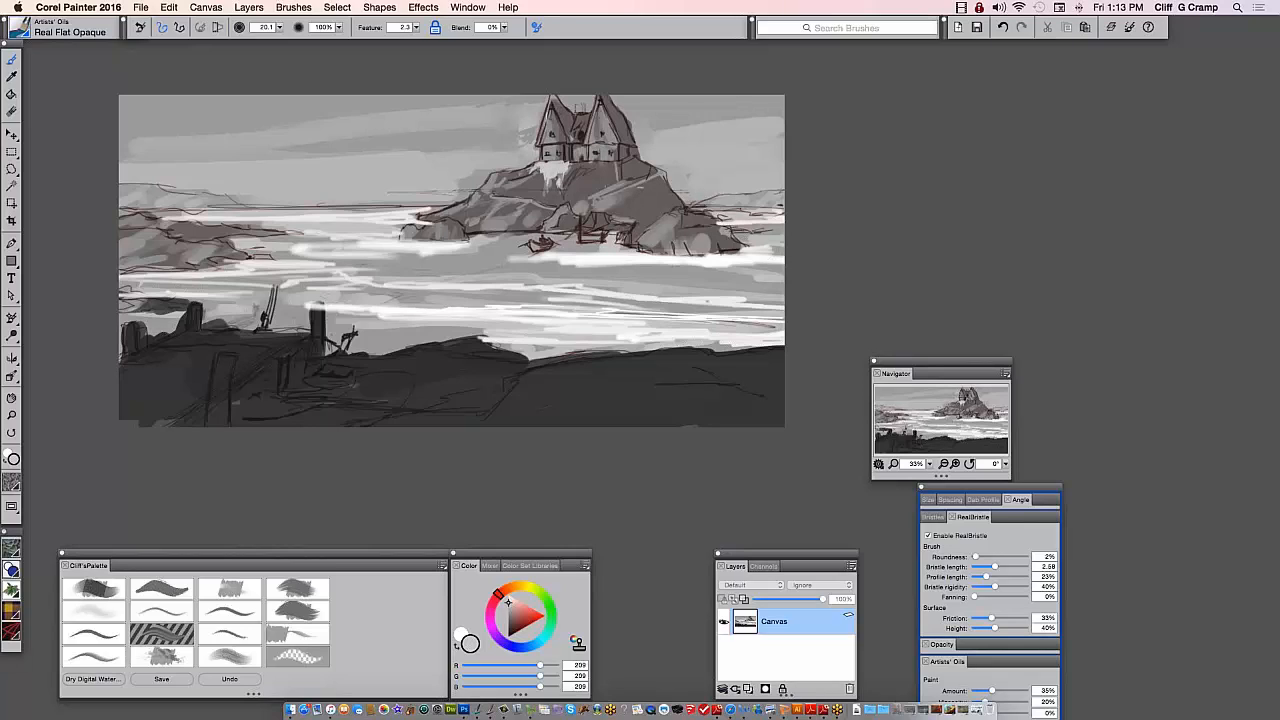
left_click_drag(556, 100, 558, 130)
left_click_drag(598, 104, 590, 140)
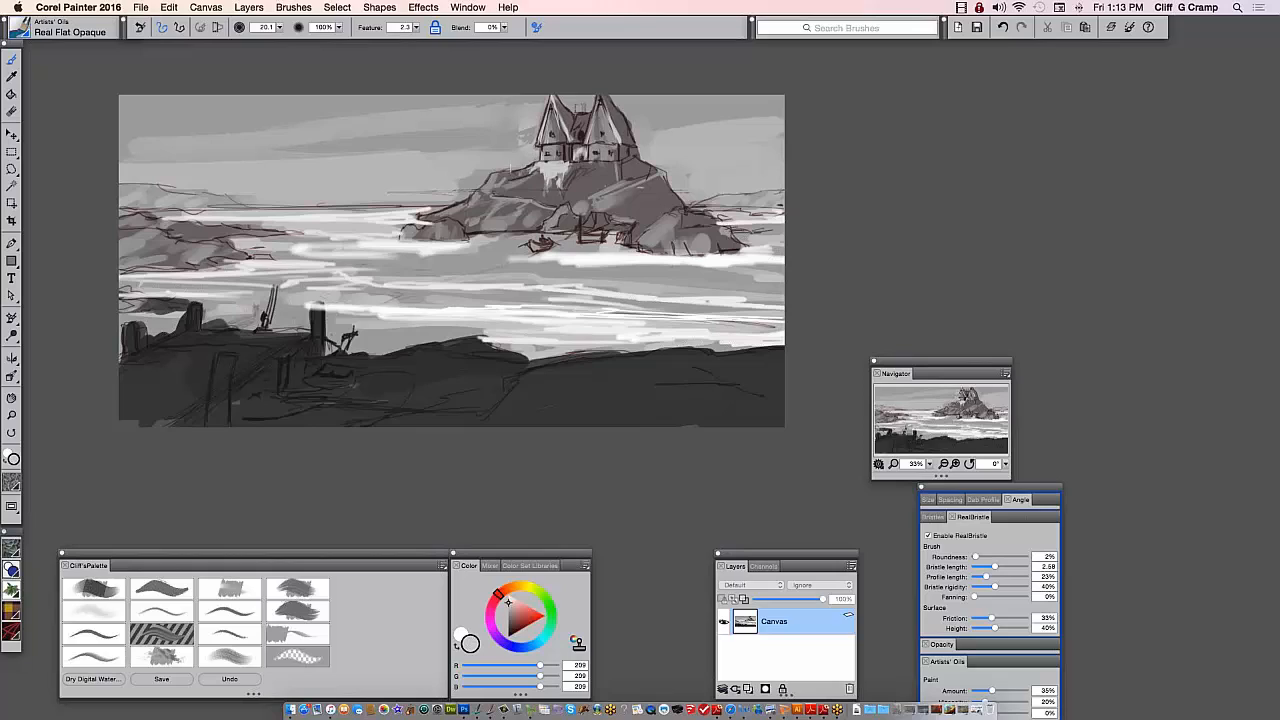
Add light grey (RGB 209) highlights to the island's sloping rocks and the small boulders at the waterline
mouse_move(498, 174)
left_mouse_down()
mouse_move(491, 184)
mouse_move(513, 180)
left_mouse_up()
mouse_move(464, 208)
left_mouse_down()
mouse_move(468, 220)
mouse_move(484, 188)
mouse_move(486, 200)
mouse_move(436, 216)
left_mouse_up()
left_click_drag(462, 202, 474, 214)
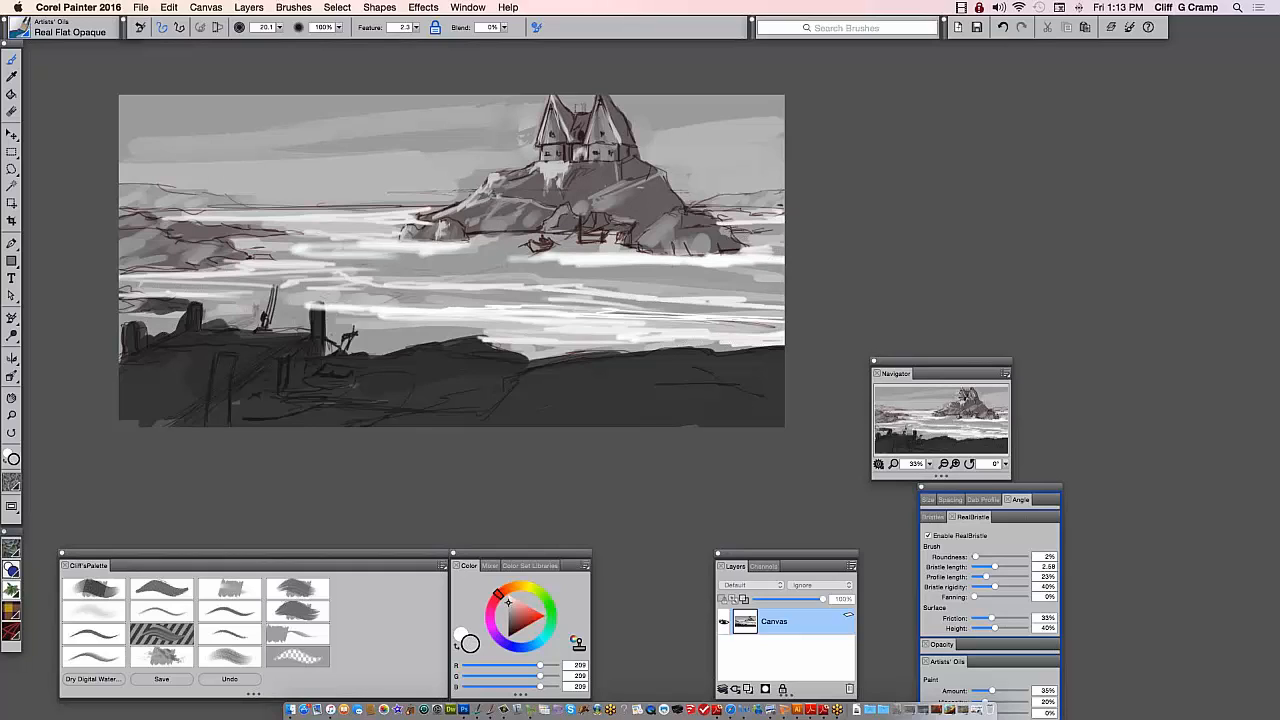
Finish the light grey highlights on the island's boulders and slope, and paint dark grey (RGB 82, 67, 65) shadows on its lower rocks
mouse_move(402, 228)
left_mouse_down()
mouse_move(436, 246)
mouse_move(436, 228)
left_mouse_up()
left_click_drag(592, 204, 650, 172)
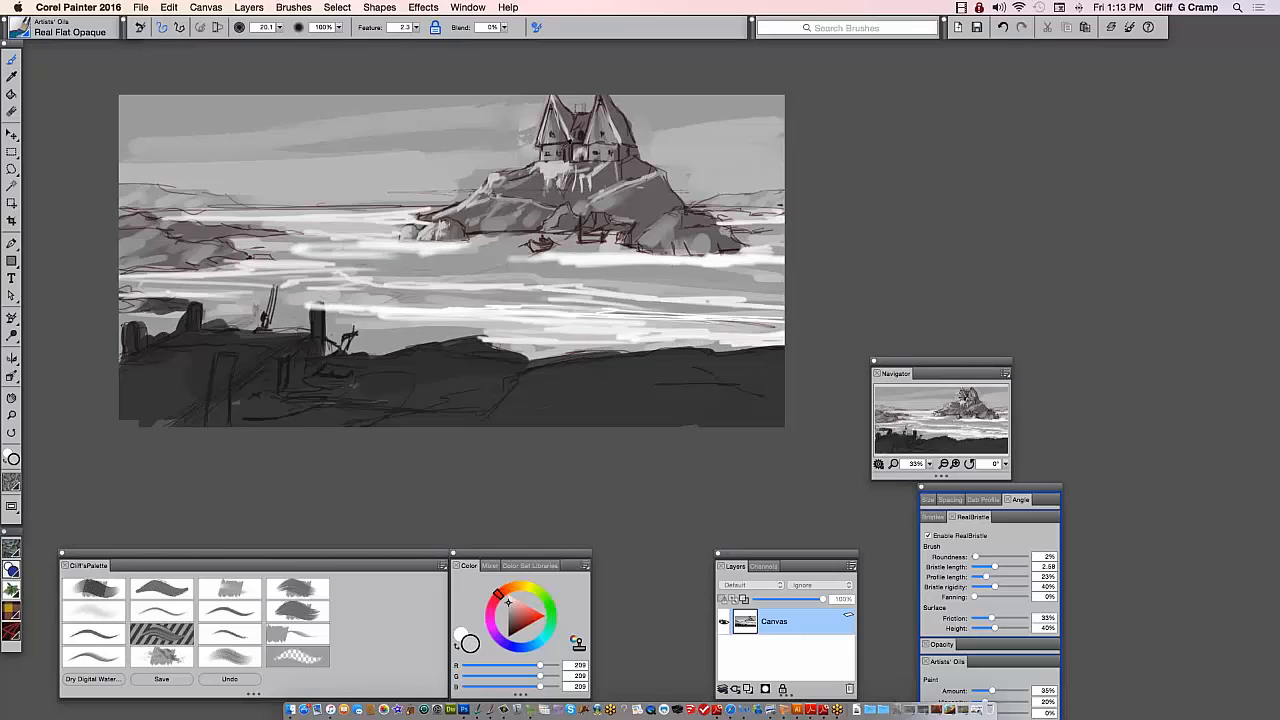
left_click(571, 141, "alt")
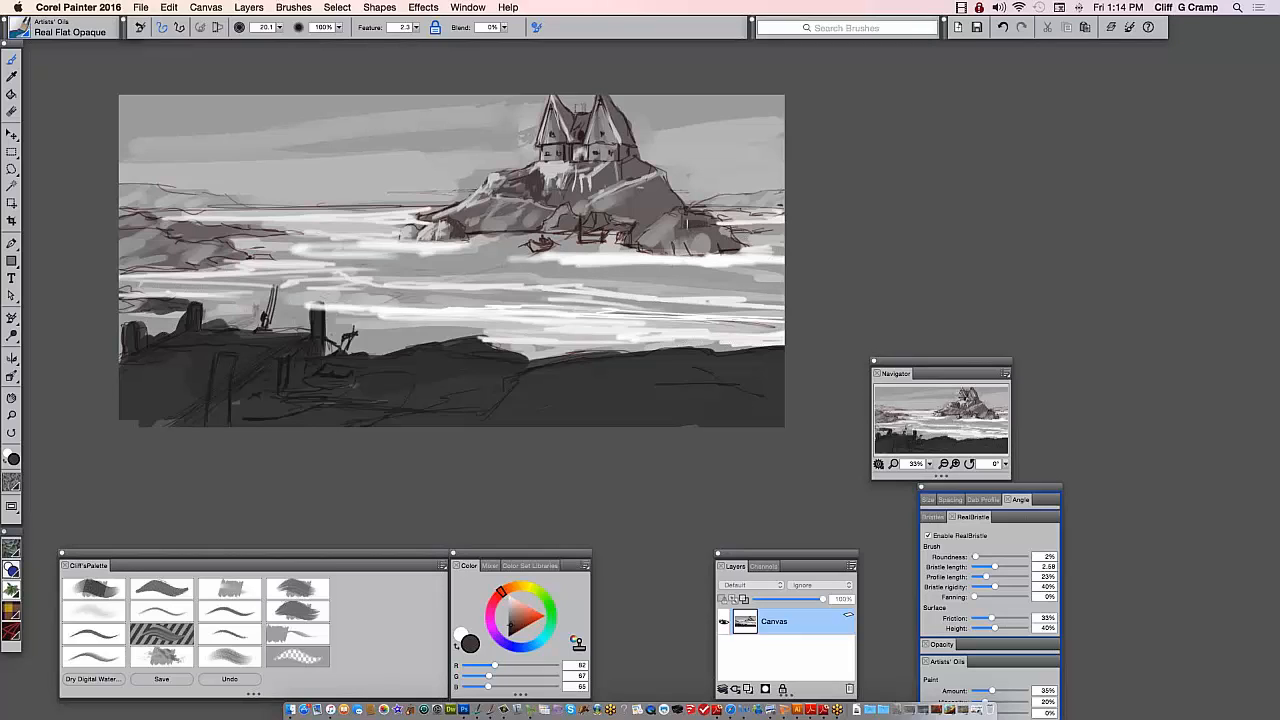
mouse_move(686, 224)
left_mouse_down()
mouse_move(706, 215)
mouse_move(734, 238)
left_mouse_up()
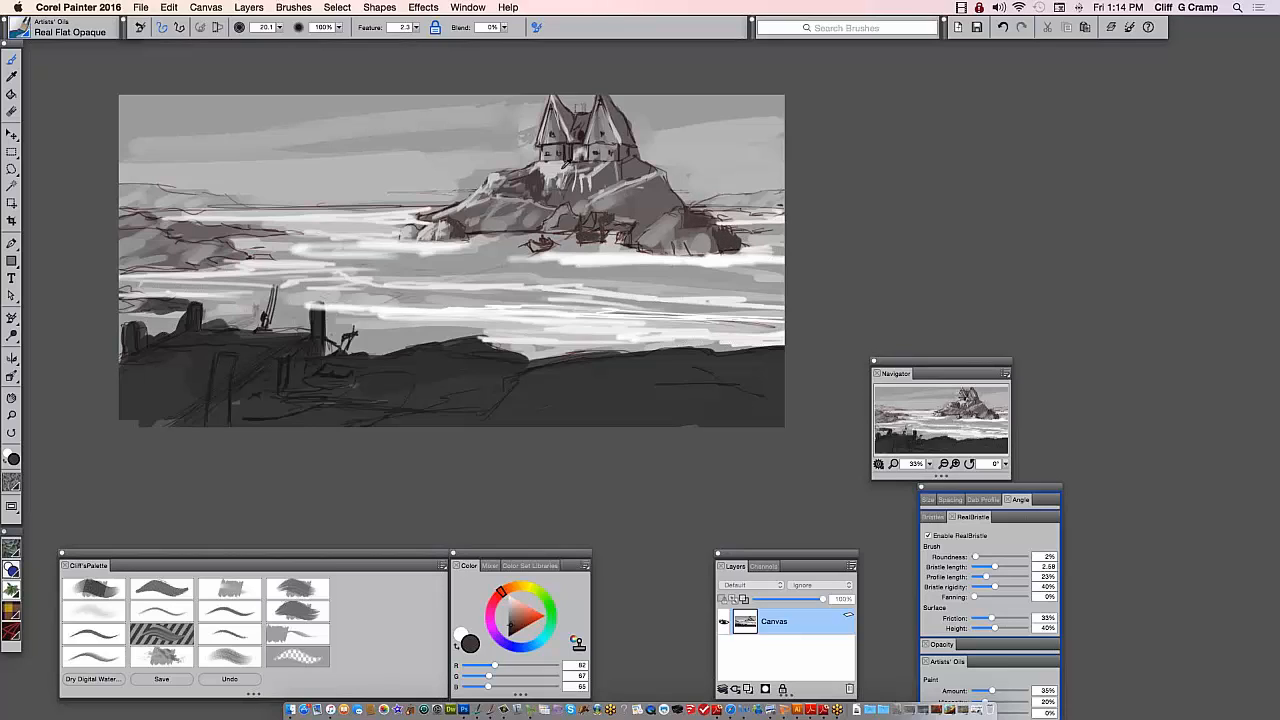
Sample light grey (RGB 208) from the lit rock and highlight the boulders along the island's base near the landing
left_click(564, 164, "alt")
mouse_move(564, 205)
left_mouse_down()
mouse_move(556, 224)
mouse_move(596, 210)
left_mouse_up()
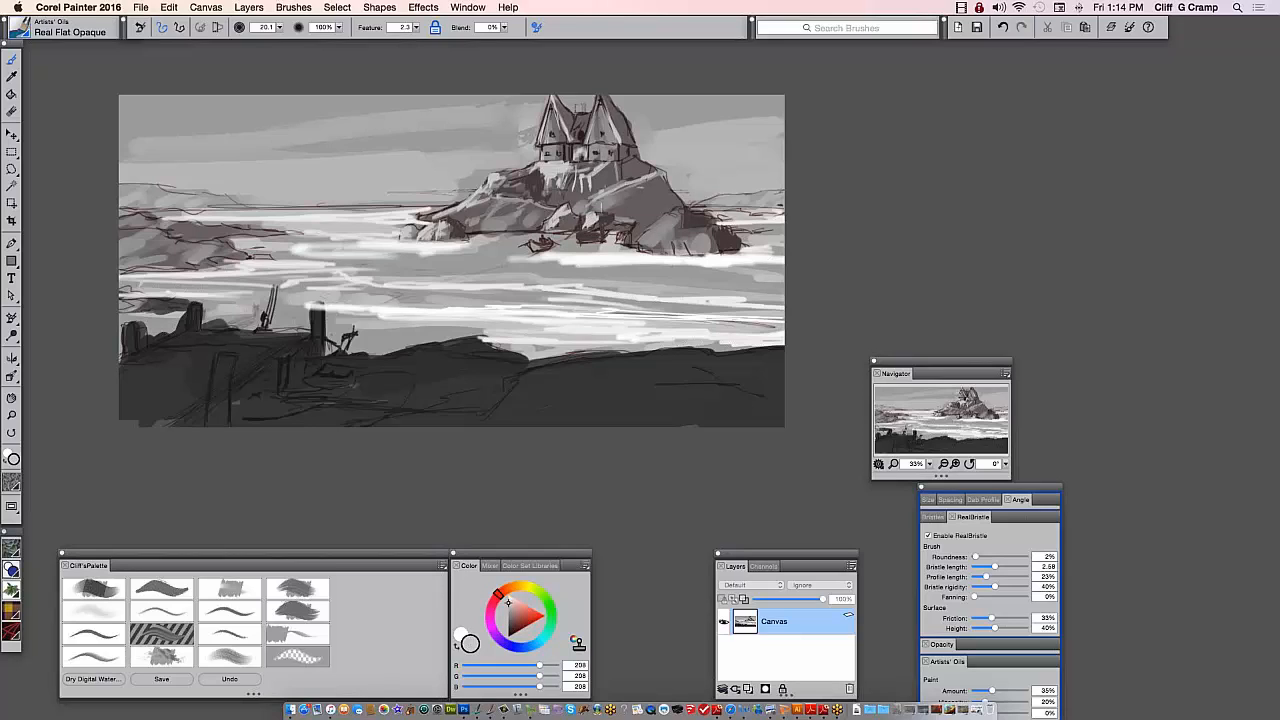
left_click_drag(516, 228, 472, 238)
Sample tones from the water and brush pale grey (RGB 230) strokes across the mid-bay below the island
left_click(600, 290, "alt")
mouse_move(530, 300)
left_mouse_down()
mouse_move(690, 312)
mouse_move(456, 294)
mouse_move(778, 316)
left_mouse_up()
left_click(505, 294, "alt")
left_click_drag(600, 298, 778, 296)
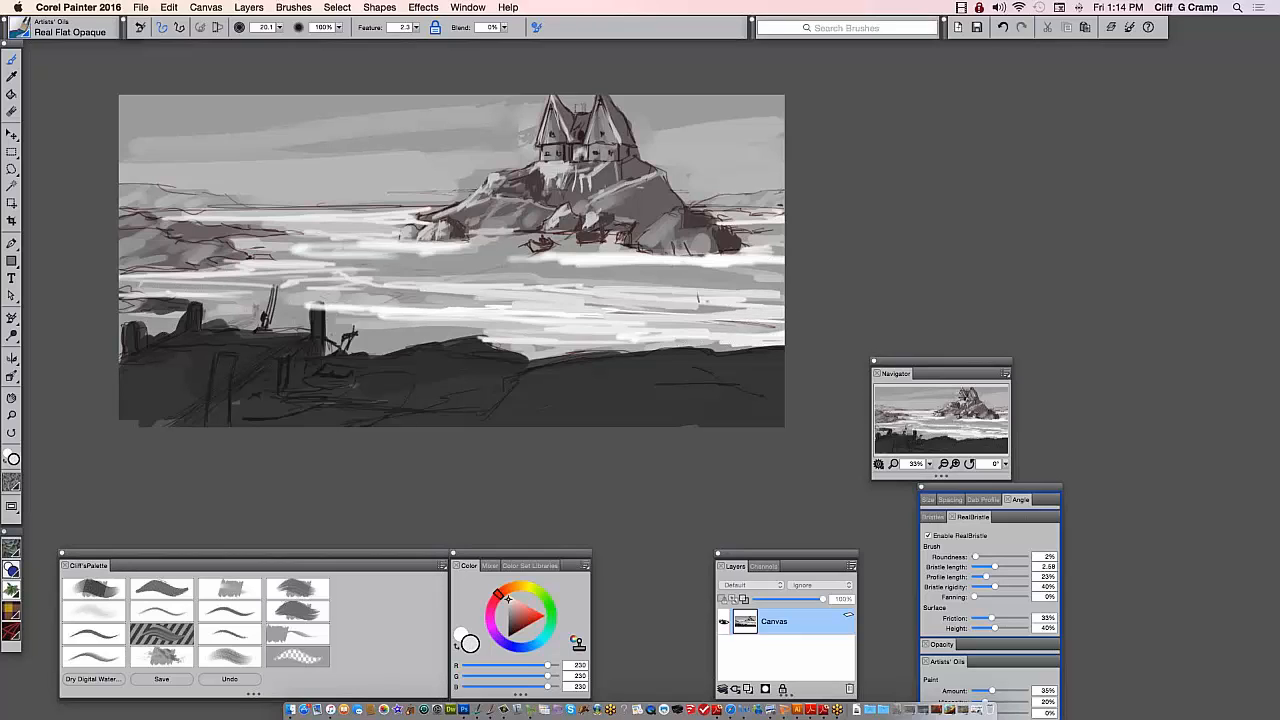
Break up the bright water below the island and around the small boat with strokes of sampled greys (RGB 210 and 171)
left_click(690, 298, "alt")
mouse_move(526, 266)
left_mouse_down()
mouse_move(782, 274)
mouse_move(466, 258)
left_mouse_up()
left_click(565, 252, "alt")
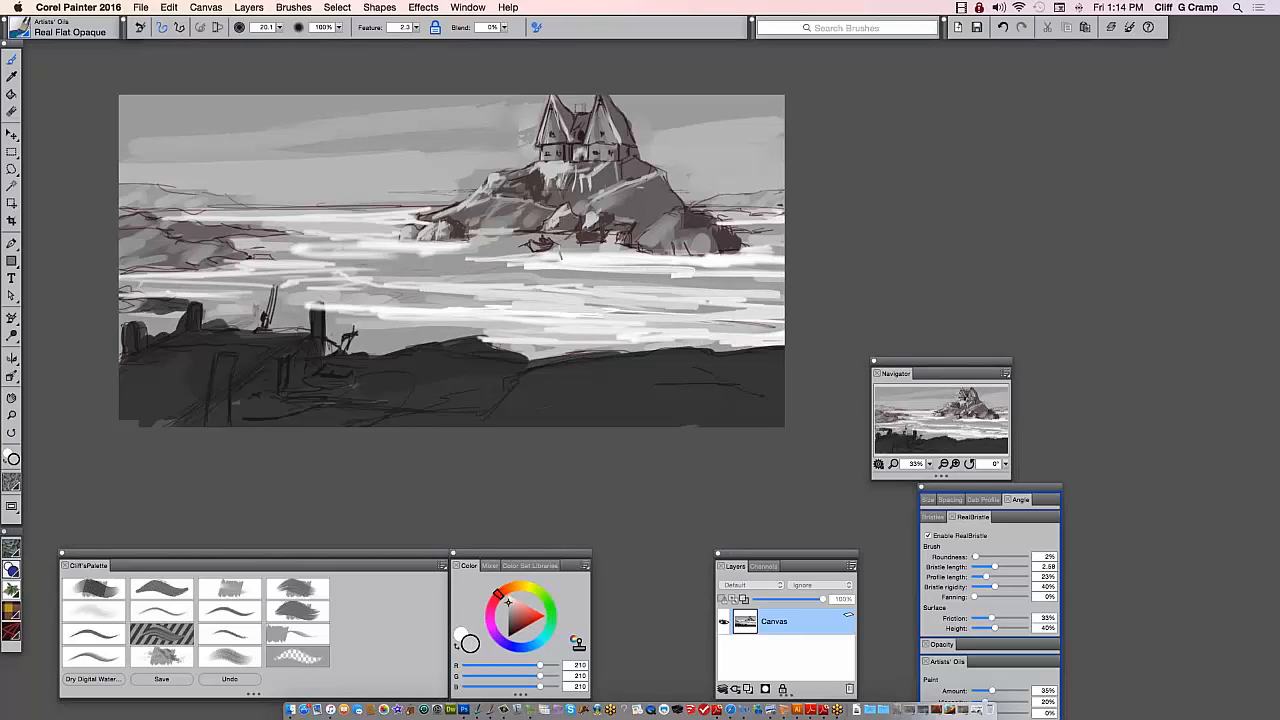
left_click(533, 253, "alt")
left_click_drag(552, 252, 644, 255)
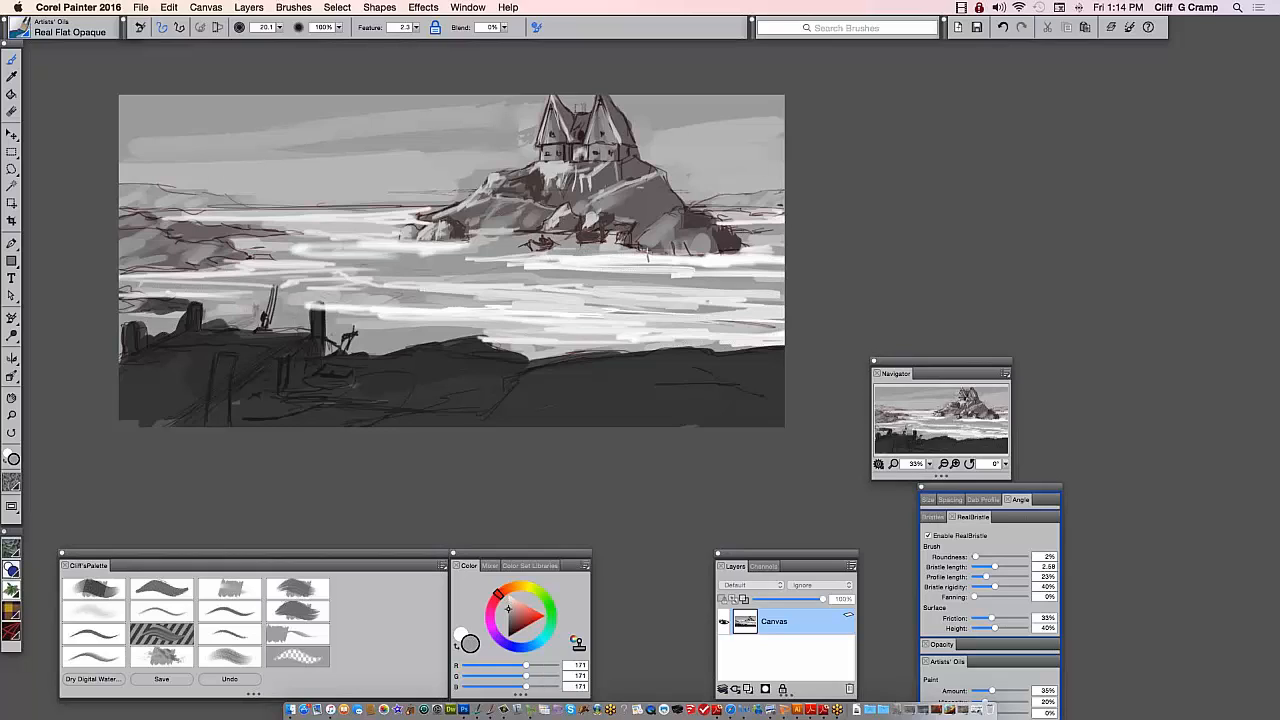
Clean up the sky and the island's edge beside the distant hills using sampled greys (RGB 169, 192 and 183)
left_click(762, 192, "alt")
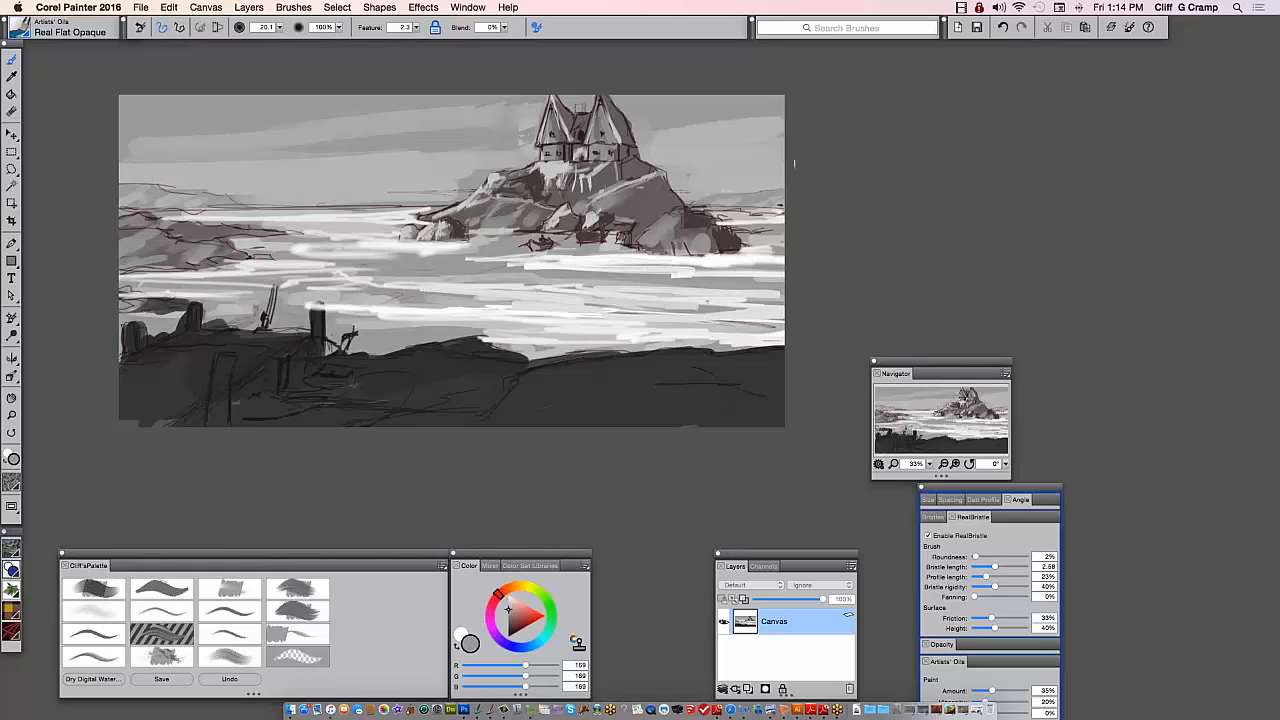
left_click(778, 194, "alt")
left_click(721, 190, "alt")
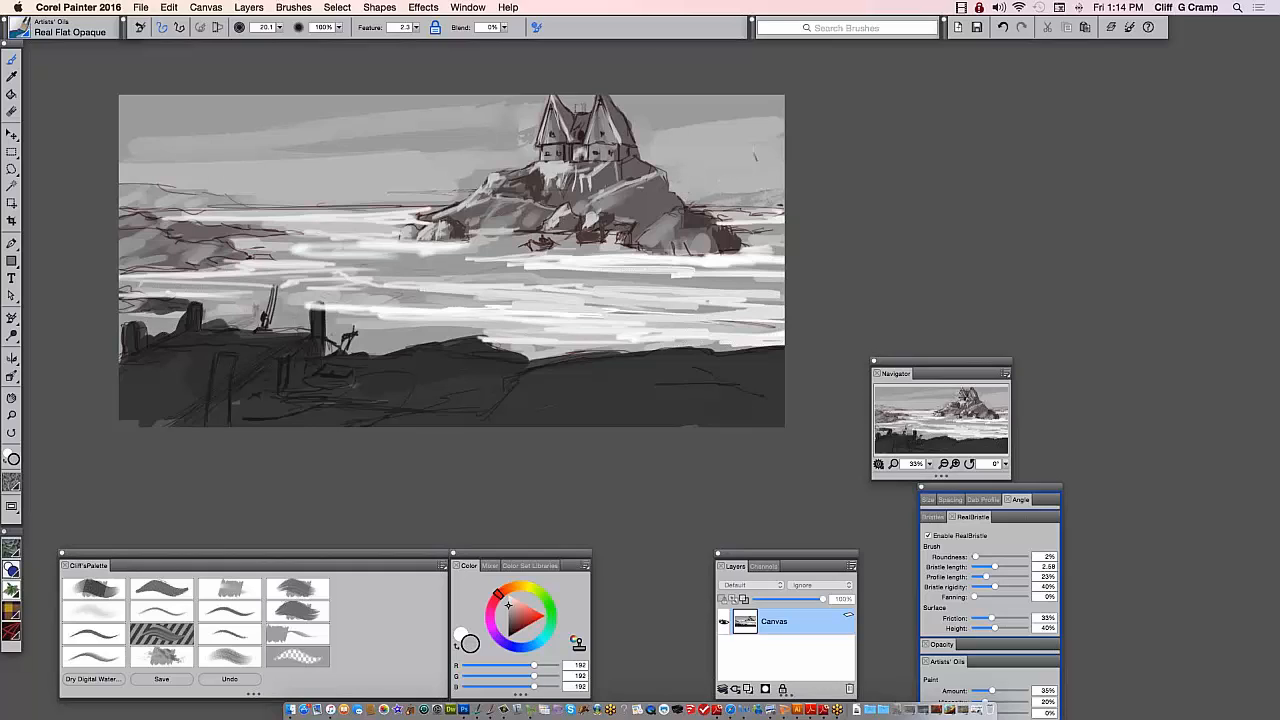
left_click(668, 192, "alt")
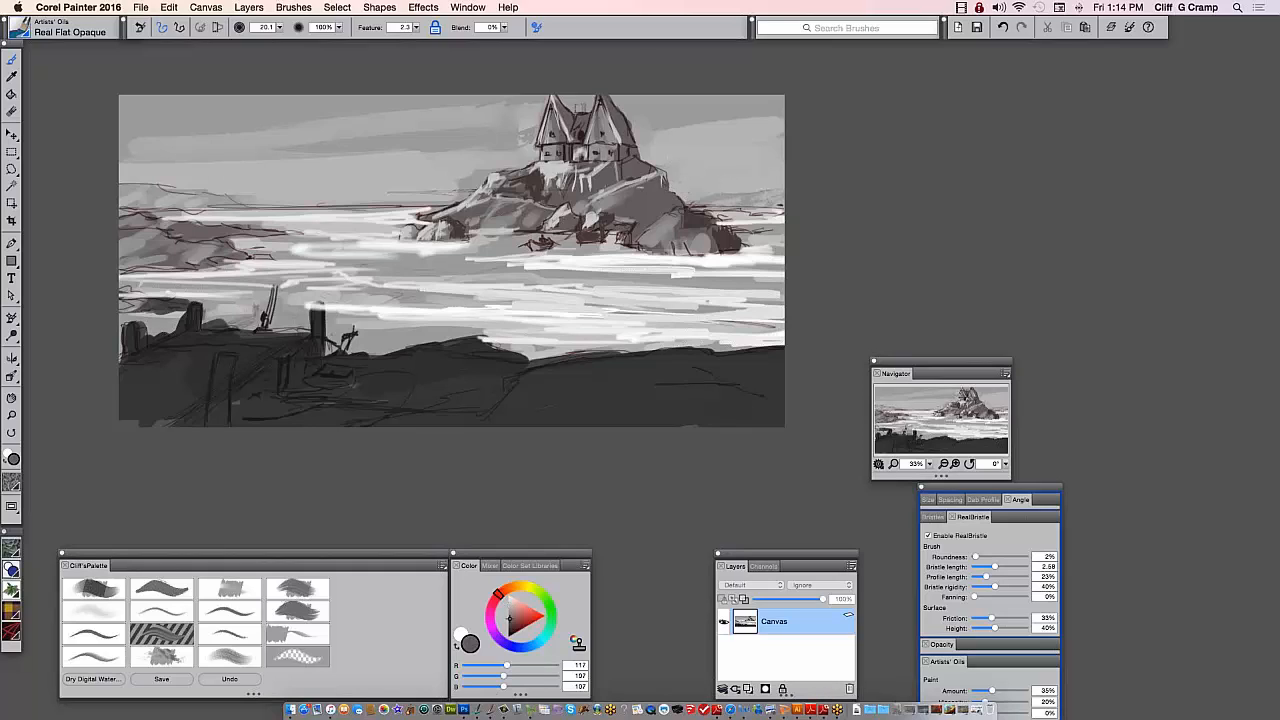
left_click_drag(667, 190, 667, 172)
left_click(680, 182, "alt")
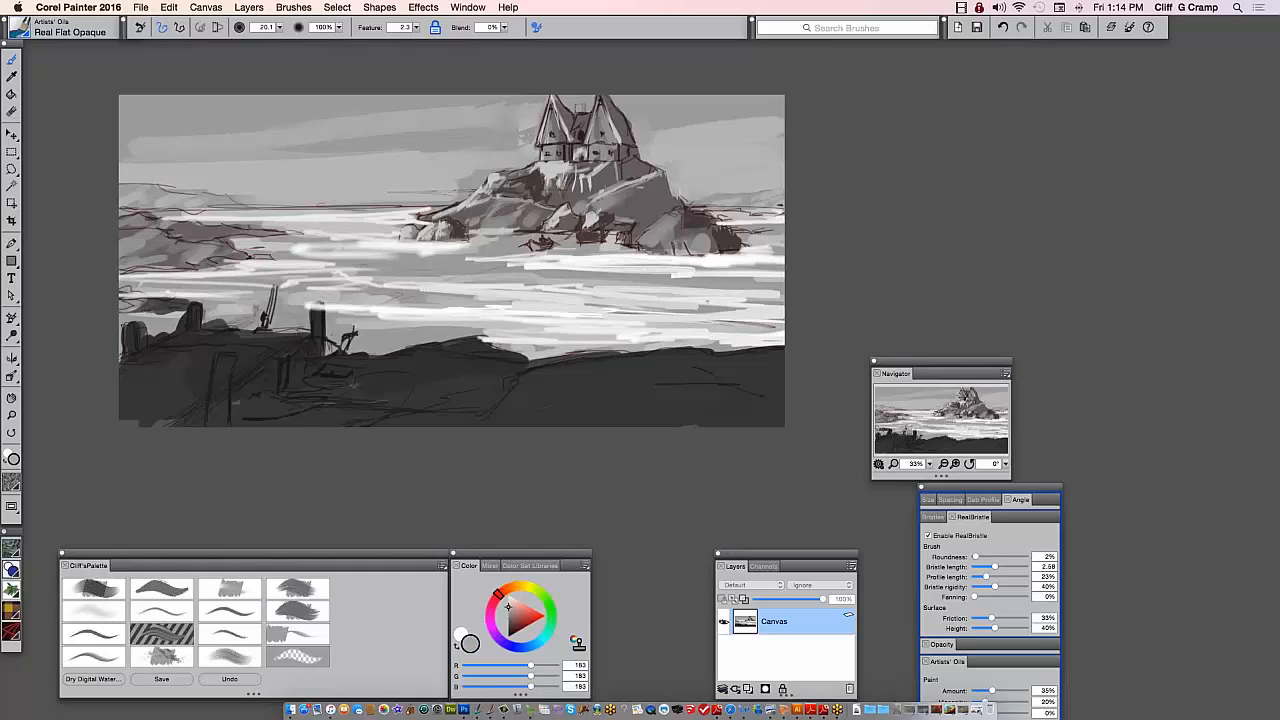
Paint dark grey (RGB 91, 76, 75) shadow strokes down the island's slope on the side facing the distant hills
left_click(662, 192, "alt")
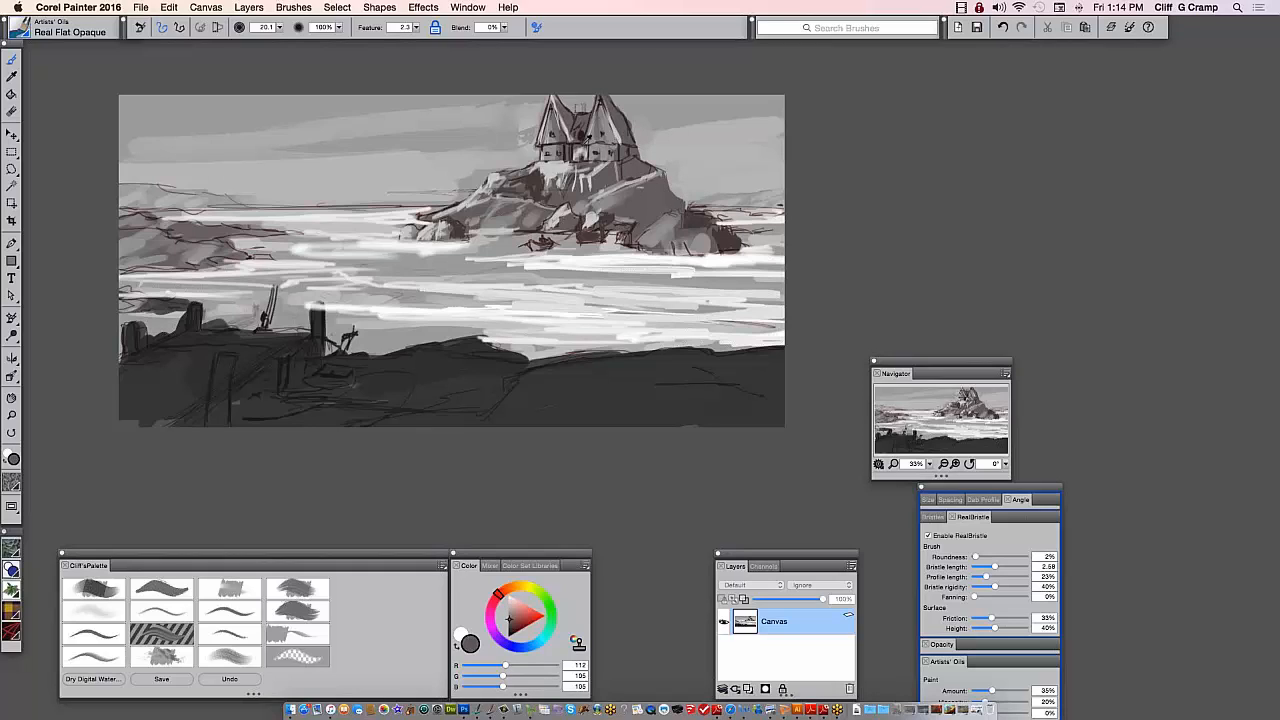
left_click(544, 182, "alt")
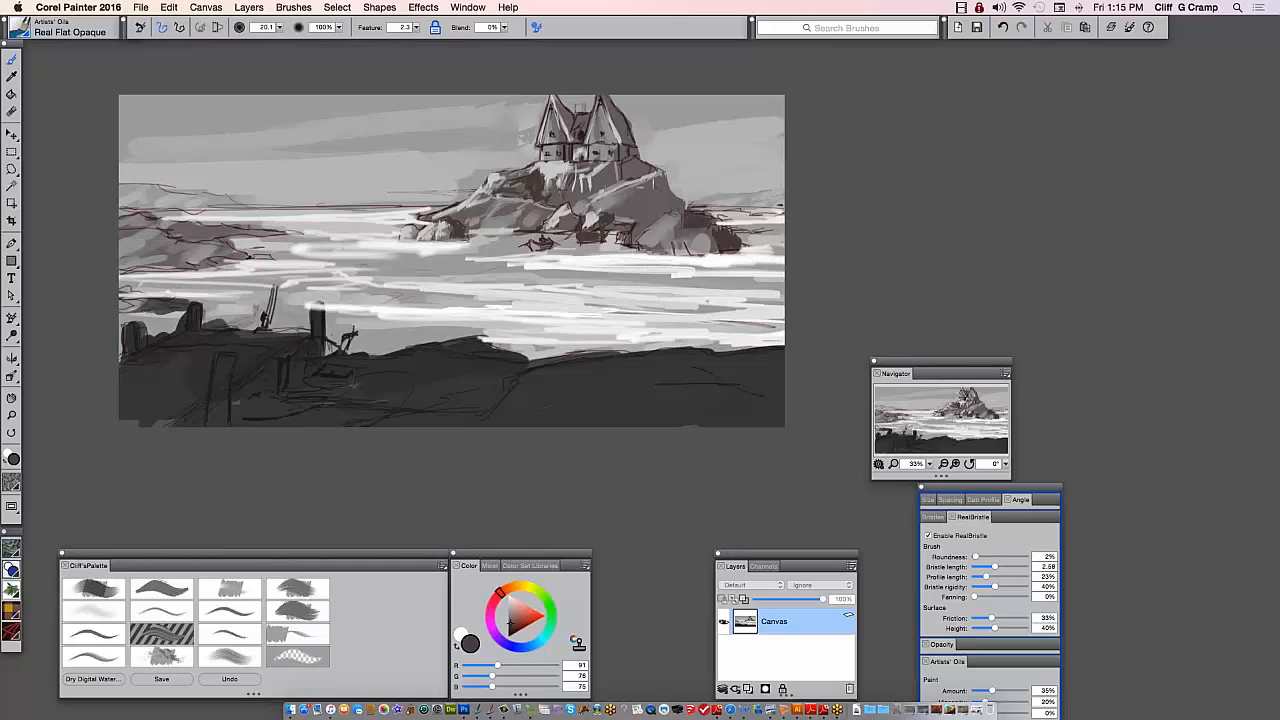
mouse_move(666, 192)
left_mouse_down()
mouse_move(678, 204)
mouse_move(664, 186)
mouse_move(662, 206)
mouse_move(650, 204)
mouse_move(668, 214)
mouse_move(638, 200)
mouse_move(656, 222)
mouse_move(644, 194)
left_mouse_up()
left_click(632, 190)
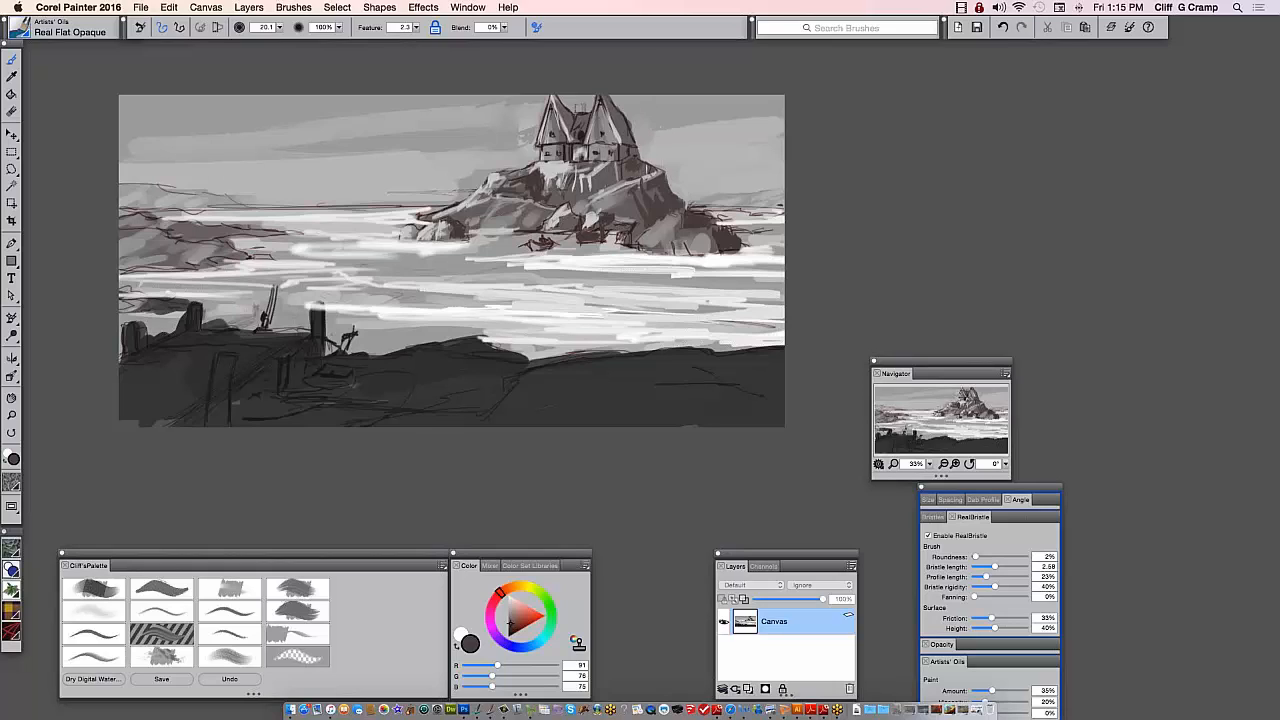
Refine the rock edge beneath the house and the large waterline boulder with sampled mid greys, including RGB 157
left_click(629, 162, "alt")
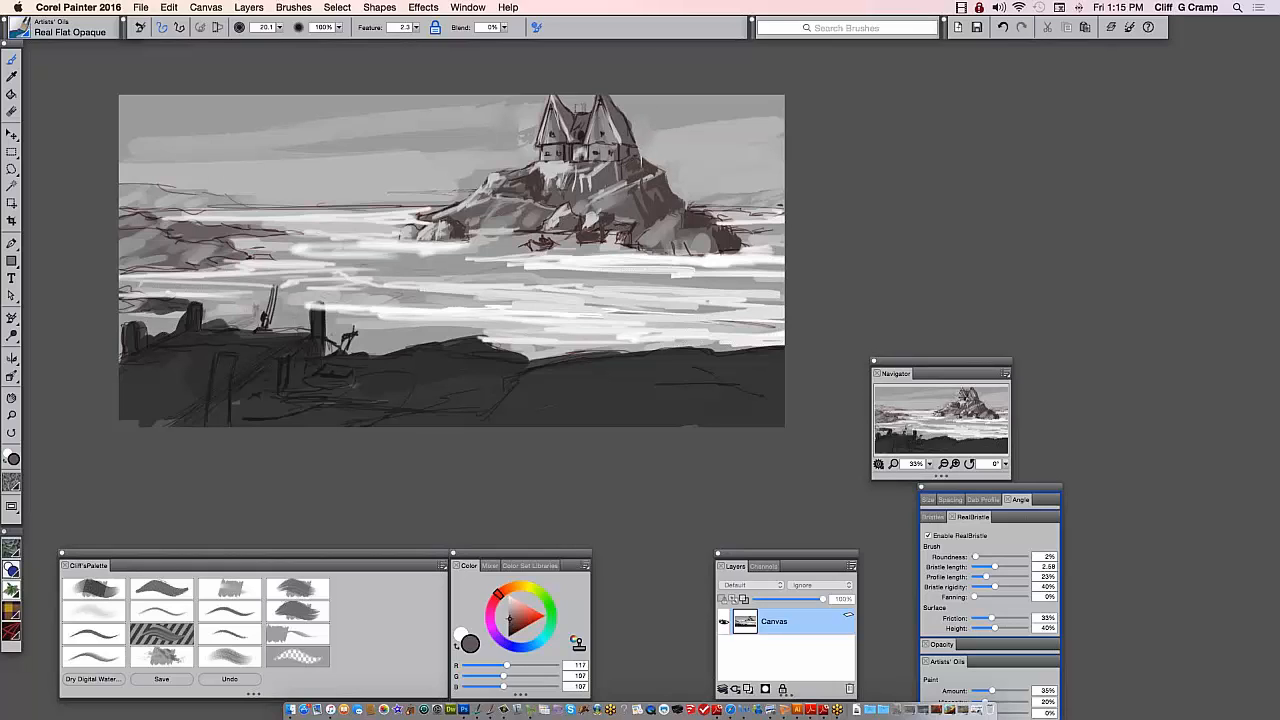
left_click(630, 168, "alt")
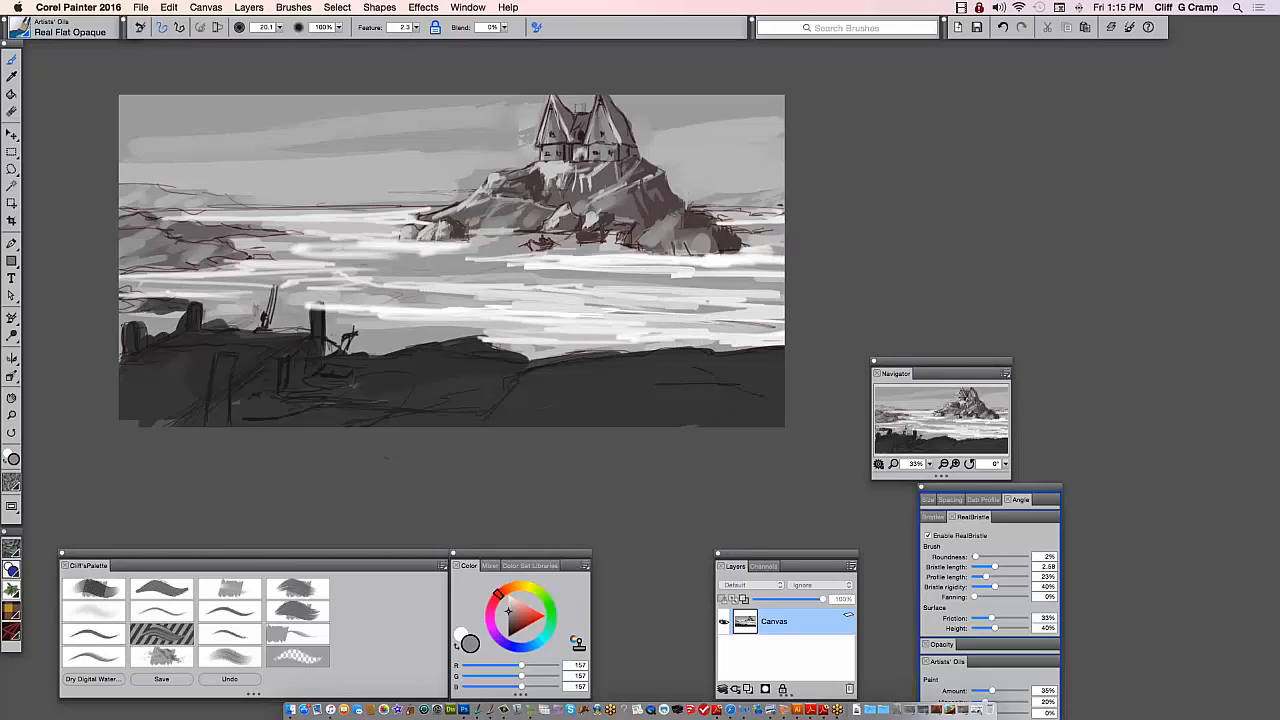
left_click(708, 240, "alt")
left_click_drag(702, 224, 716, 252)
Sample a dark tone (RGB 65, 44, 44) from the house and shade the round boulder at the island's headland-facing tip
left_click(545, 180, "alt")
left_click(590, 127, "alt")
left_click_drag(457, 238, 476, 232)
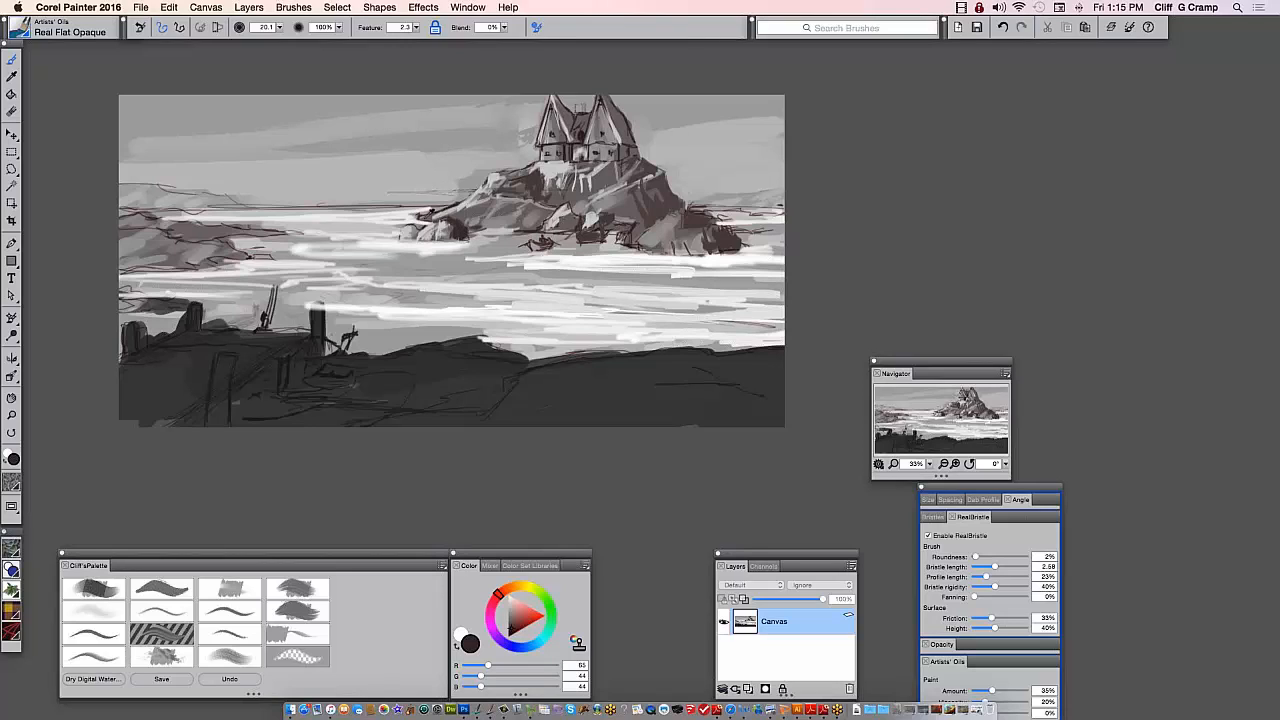
Reshape the boulders at the island's headland-facing tip with sampled near-white (RGB 234, 230, 230) and dark shadow tones
left_click(414, 212, "alt")
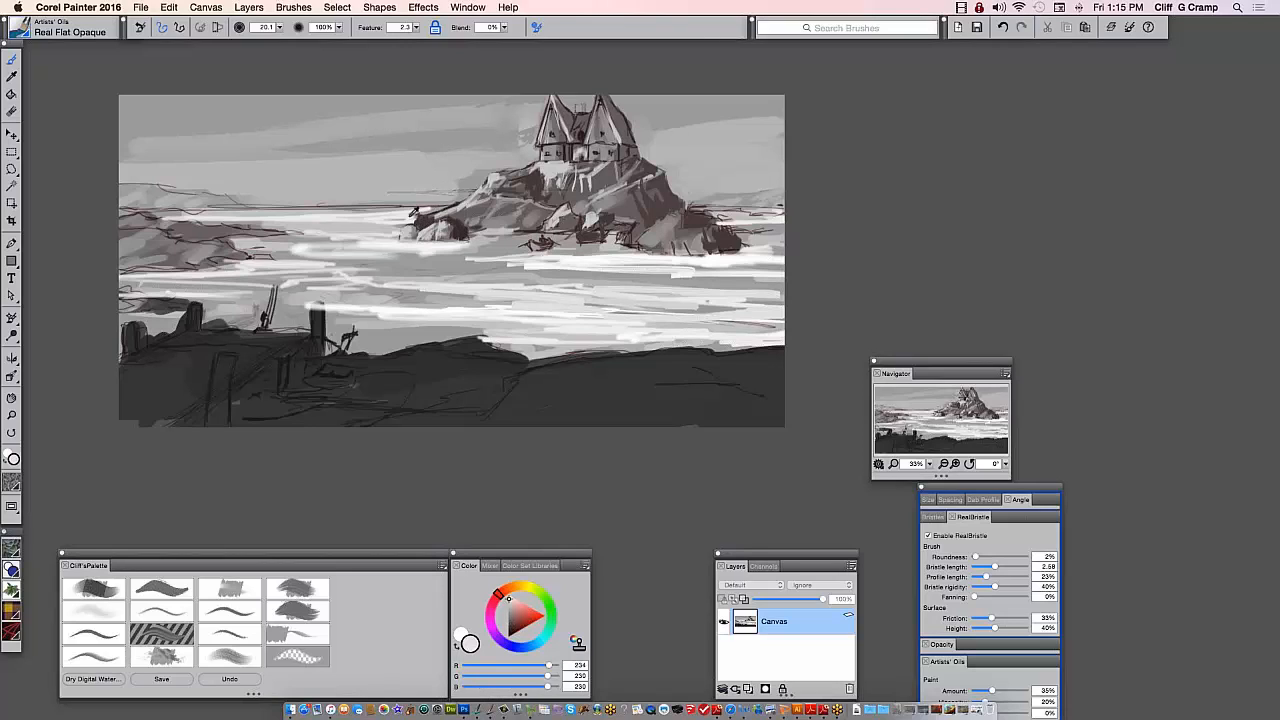
left_click(416, 215, "alt")
left_click(416, 228, "alt")
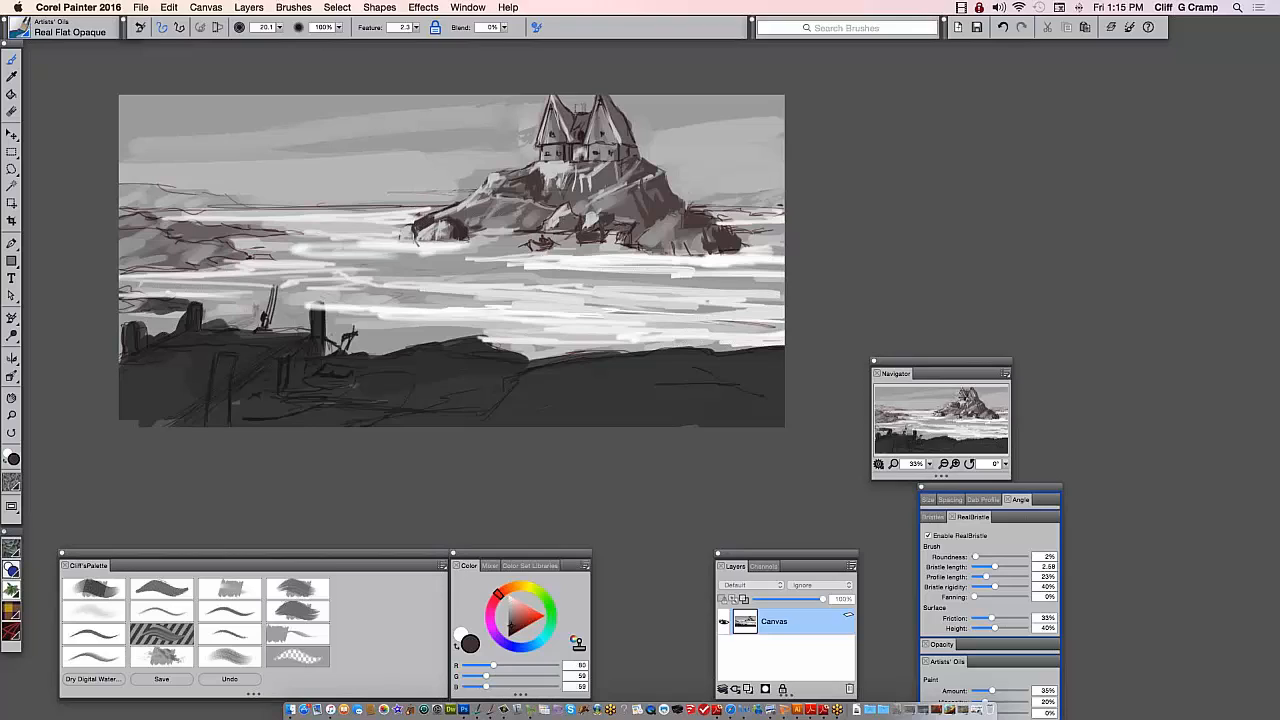
left_click_drag(436, 238, 464, 242)
Paint dark shadow strokes (RGB 83, 68, 67) across the rocky headland and along its waterline
left_click(487, 211, "alt")
left_click(232, 258, "alt")
mouse_move(236, 258)
left_mouse_down()
mouse_move(204, 258)
mouse_move(252, 256)
mouse_move(232, 254)
mouse_move(248, 236)
mouse_move(282, 236)
mouse_move(155, 218)
left_mouse_up()
mouse_move(214, 258)
left_mouse_down()
mouse_move(168, 250)
mouse_move(170, 266)
mouse_move(122, 266)
left_mouse_up()
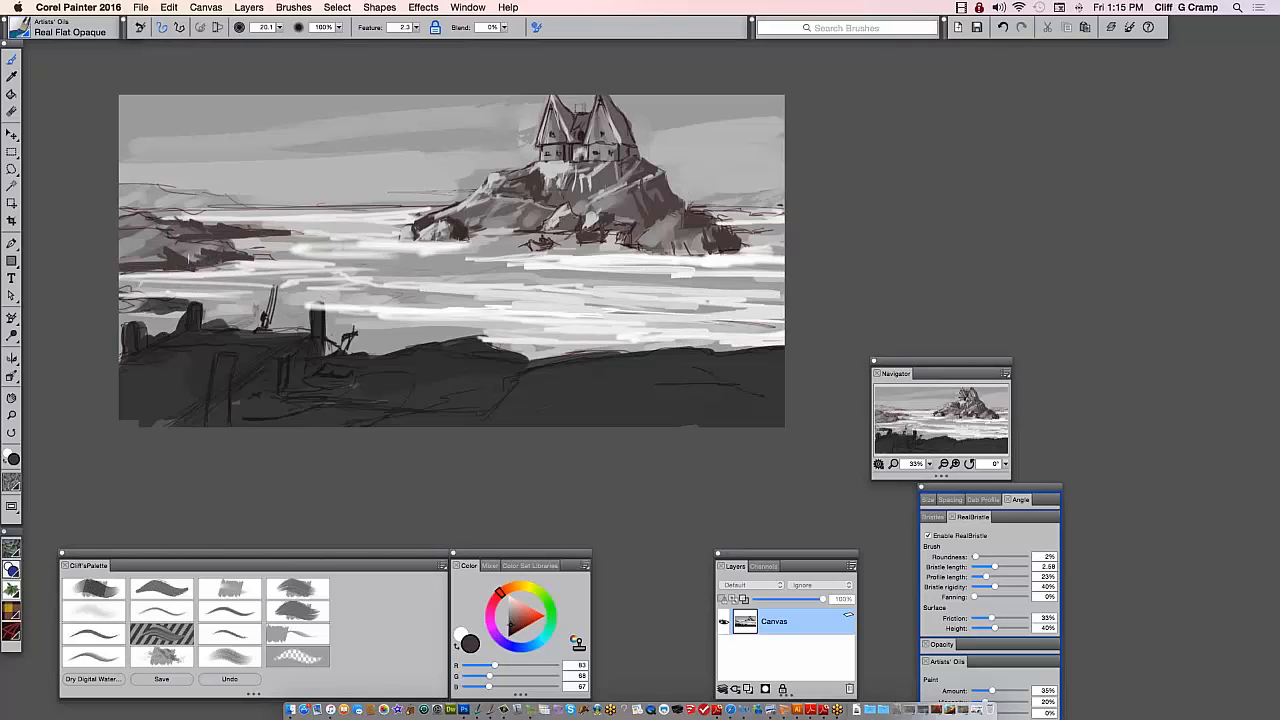
Add mid-grey planes (RGB 160 and 121, 113, 113) to the headland rocks and near-white (RGB 235, 230, 230) touches at their shoreline
left_click(156, 255, "alt")
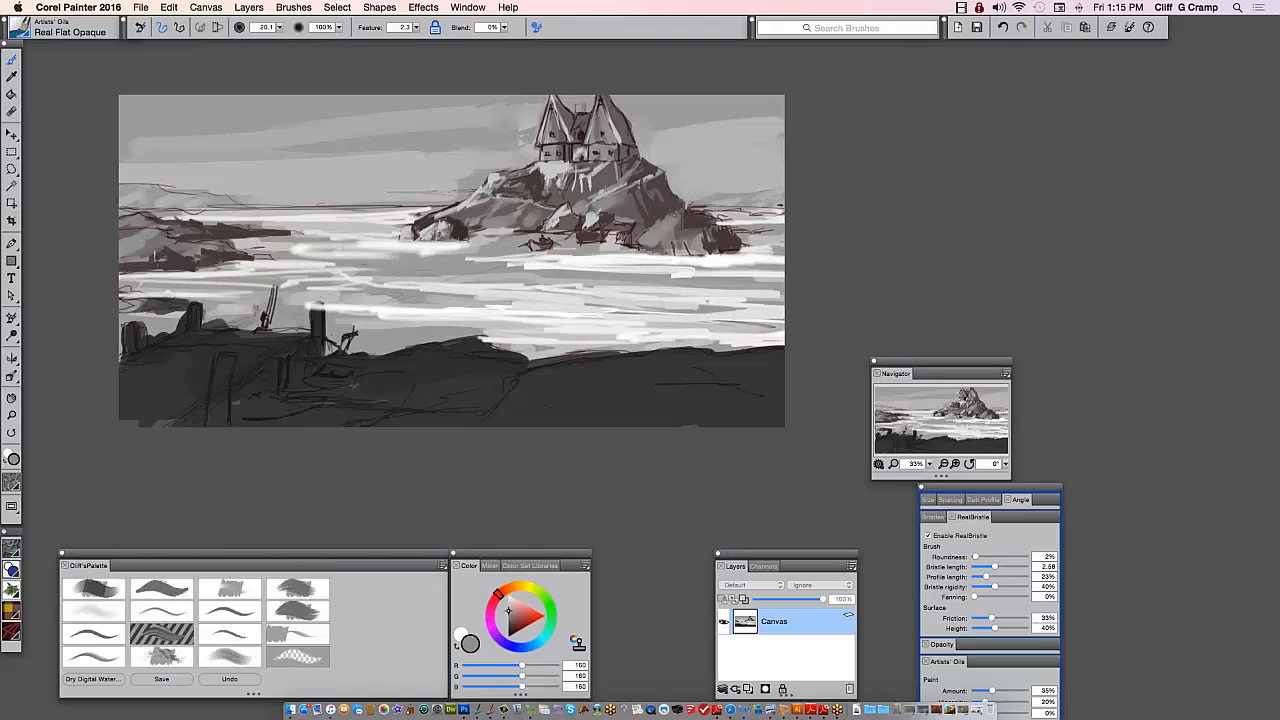
mouse_move(148, 262)
left_mouse_down()
mouse_move(174, 248)
mouse_move(180, 272)
mouse_move(146, 282)
mouse_move(224, 252)
left_mouse_up()
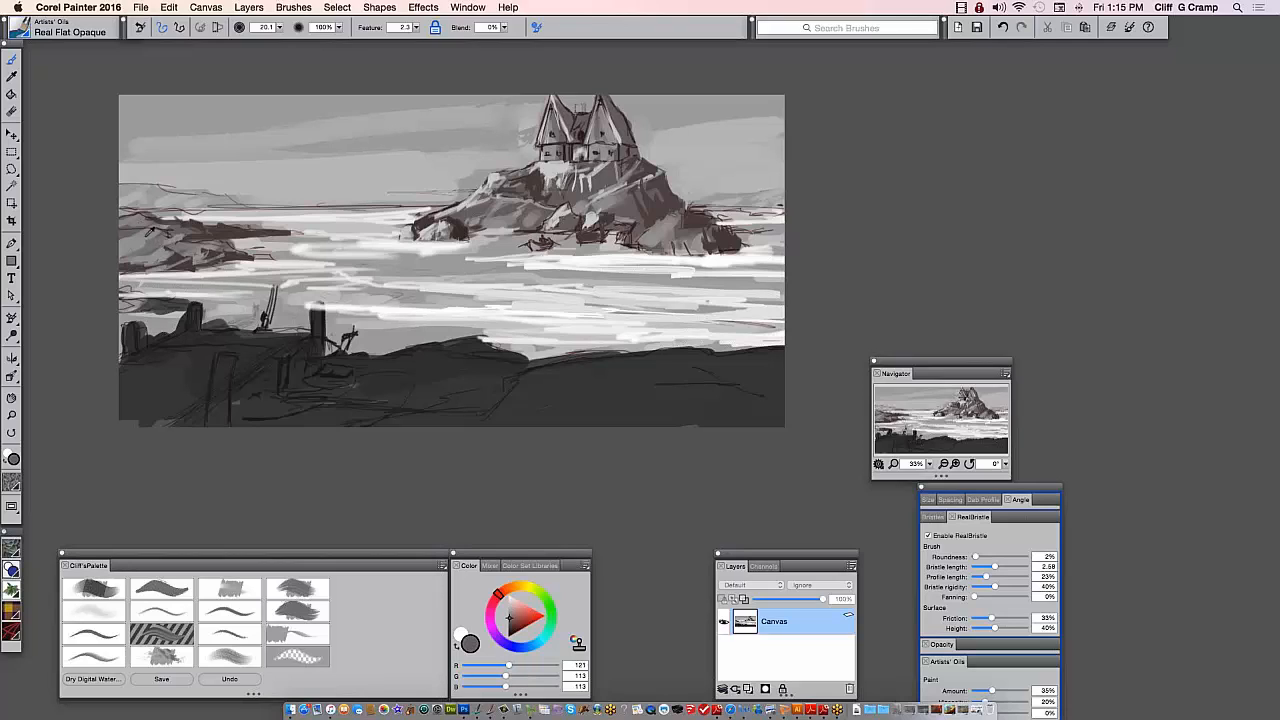
left_click(253, 267, "alt")
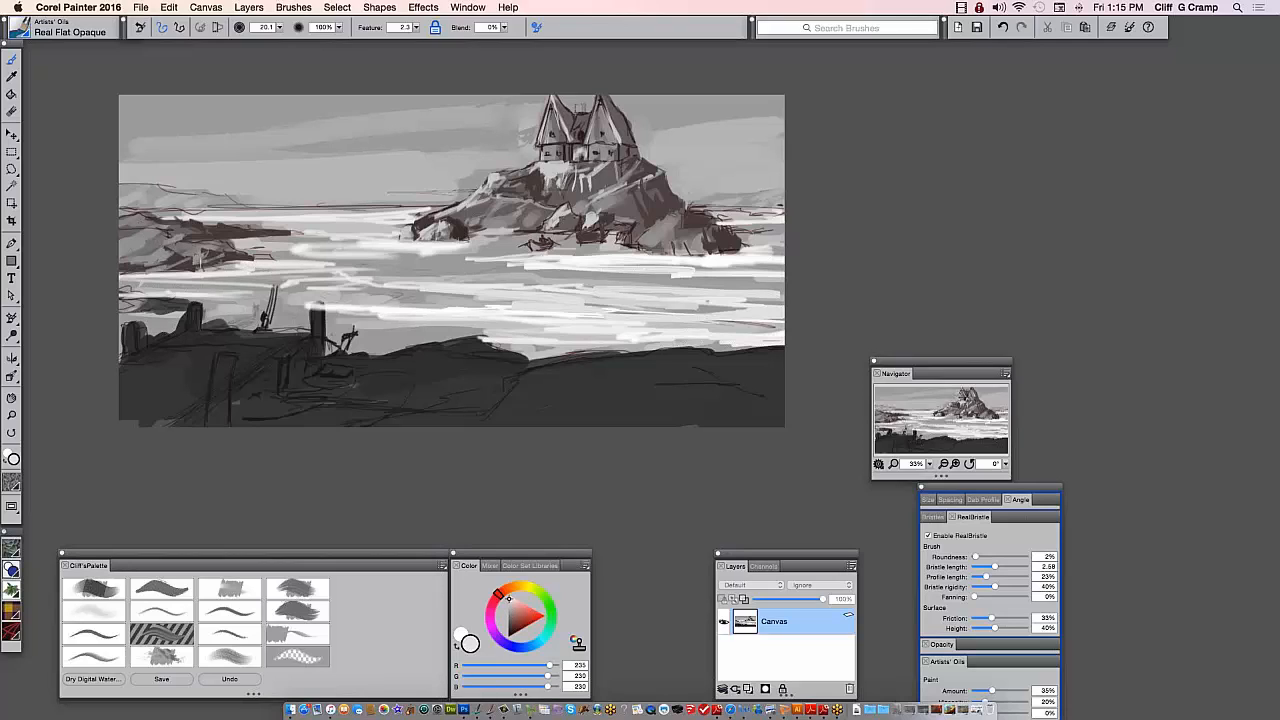
mouse_move(196, 265)
left_mouse_down()
mouse_move(250, 262)
mouse_move(308, 236)
mouse_move(240, 238)
left_mouse_up()
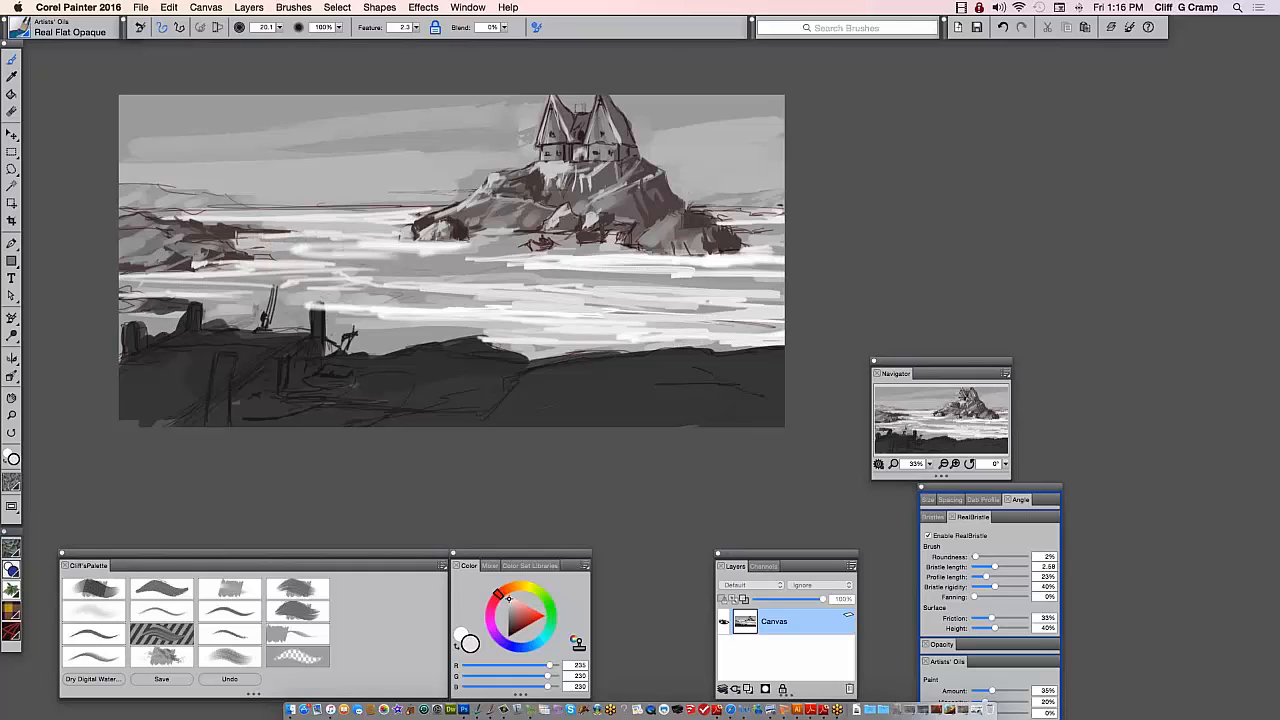
Lay mid grey (RGB 171) over the water between headland and island, and touch up the island's tip boulder with light grey (RGB 203)
left_click(384, 255, "alt")
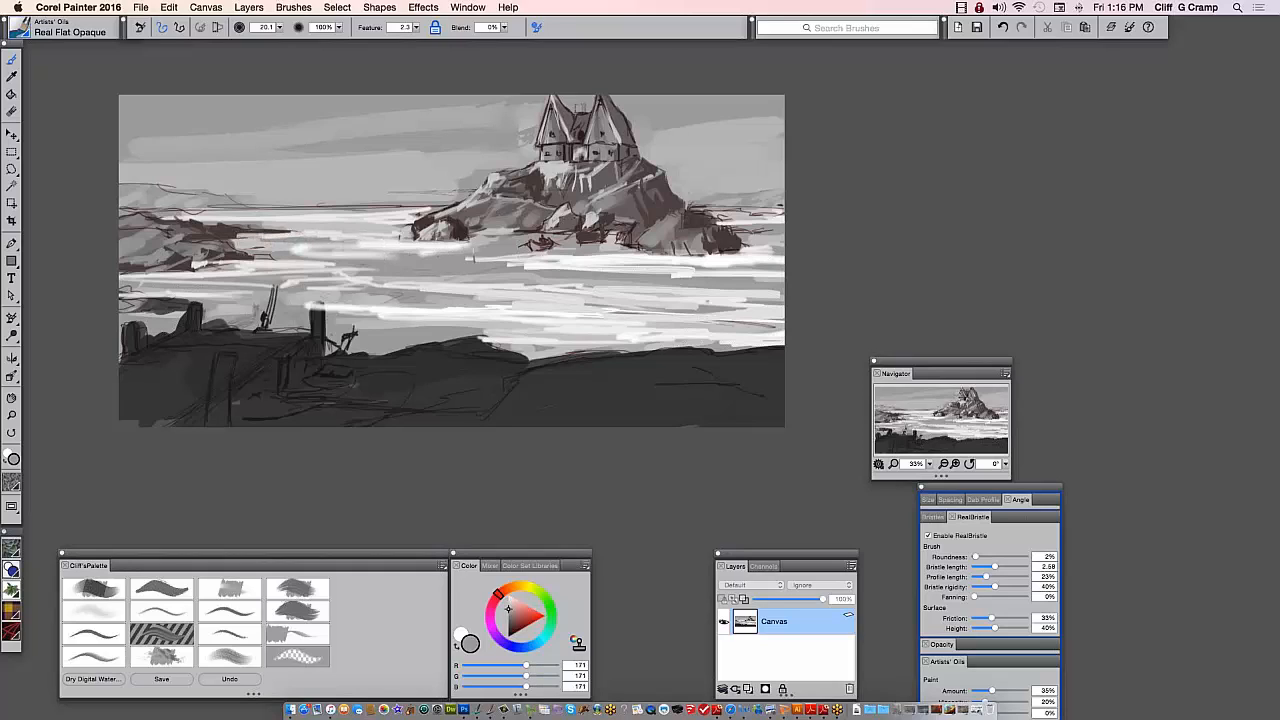
left_click_drag(384, 255, 468, 252)
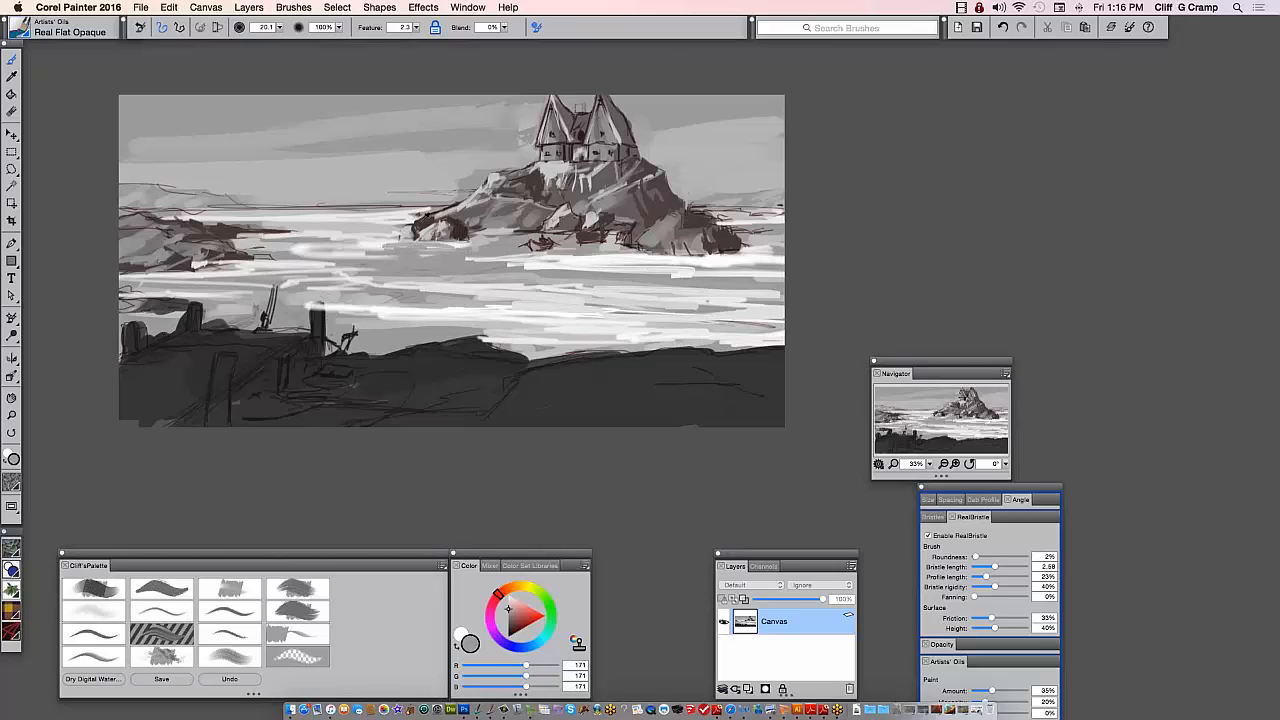
left_click(420, 228, "alt")
left_click(428, 226, "alt")
left_click(418, 232, "alt")
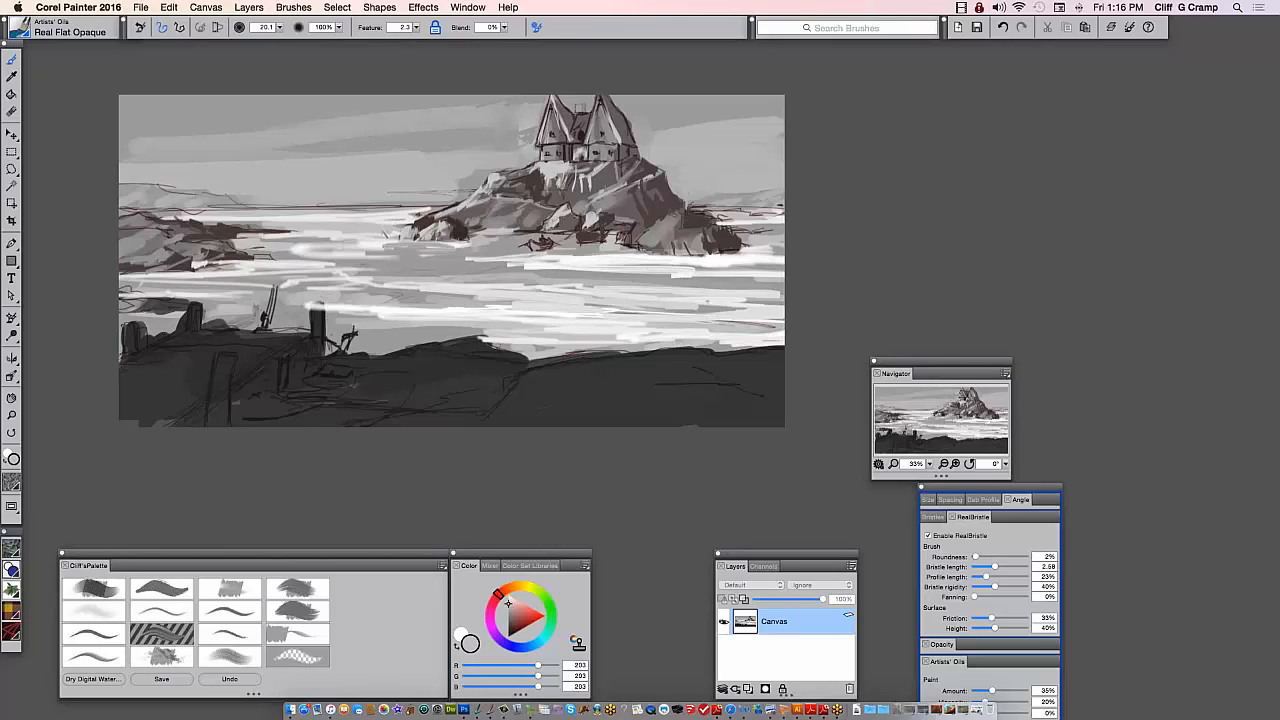
Sample the sky grey (RGB 195) and paint over the stray sketch lines above the horizon between headland and island
left_click(456, 178, "alt")
mouse_move(391, 196)
left_mouse_down()
mouse_move(441, 194)
mouse_move(300, 198)
left_mouse_up()
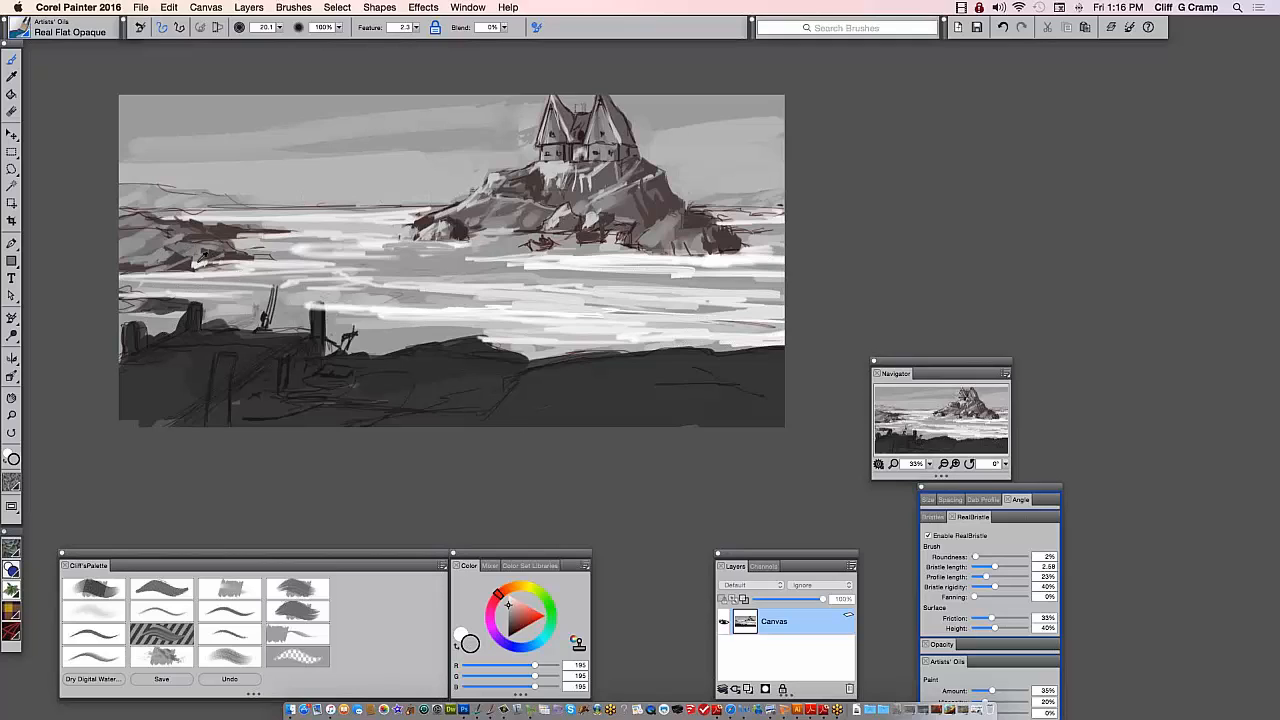
Rework the small shore rocks behind the dock posts with sampled greys (RGB 160 and 171) and near-black (RGB 38, 18, 18)
left_click(190, 258, "alt")
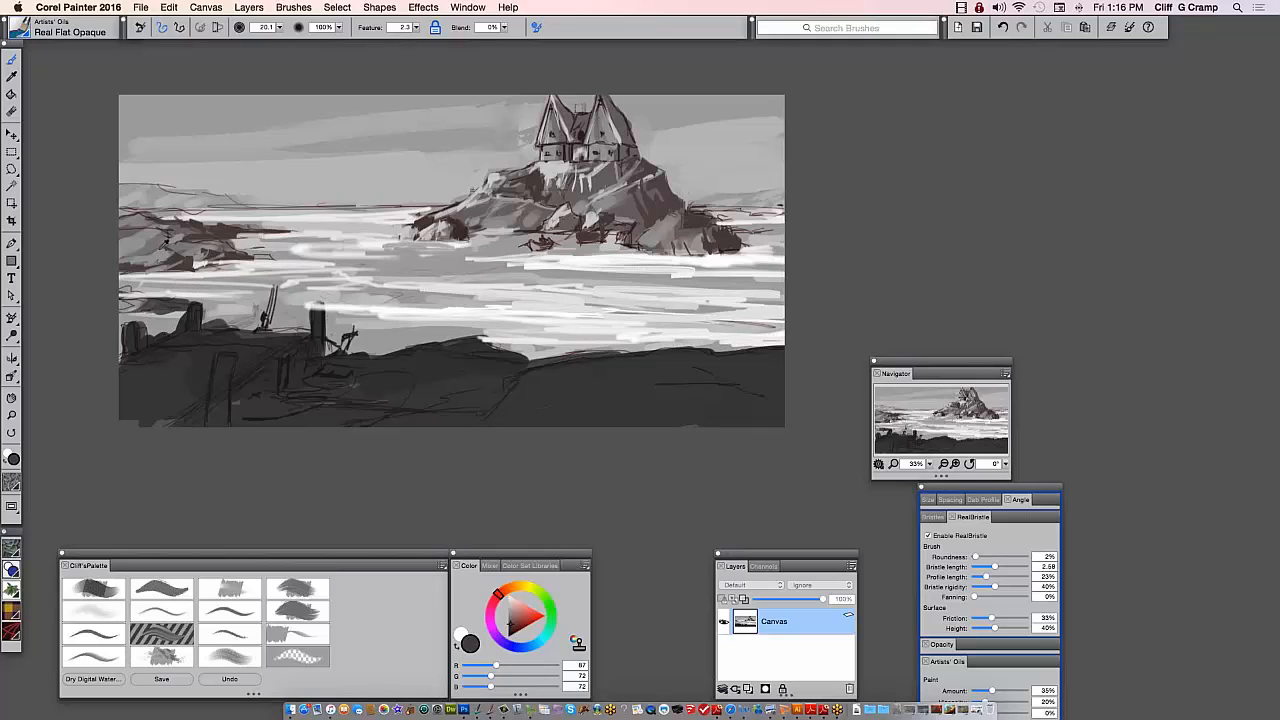
left_click(140, 300, "alt")
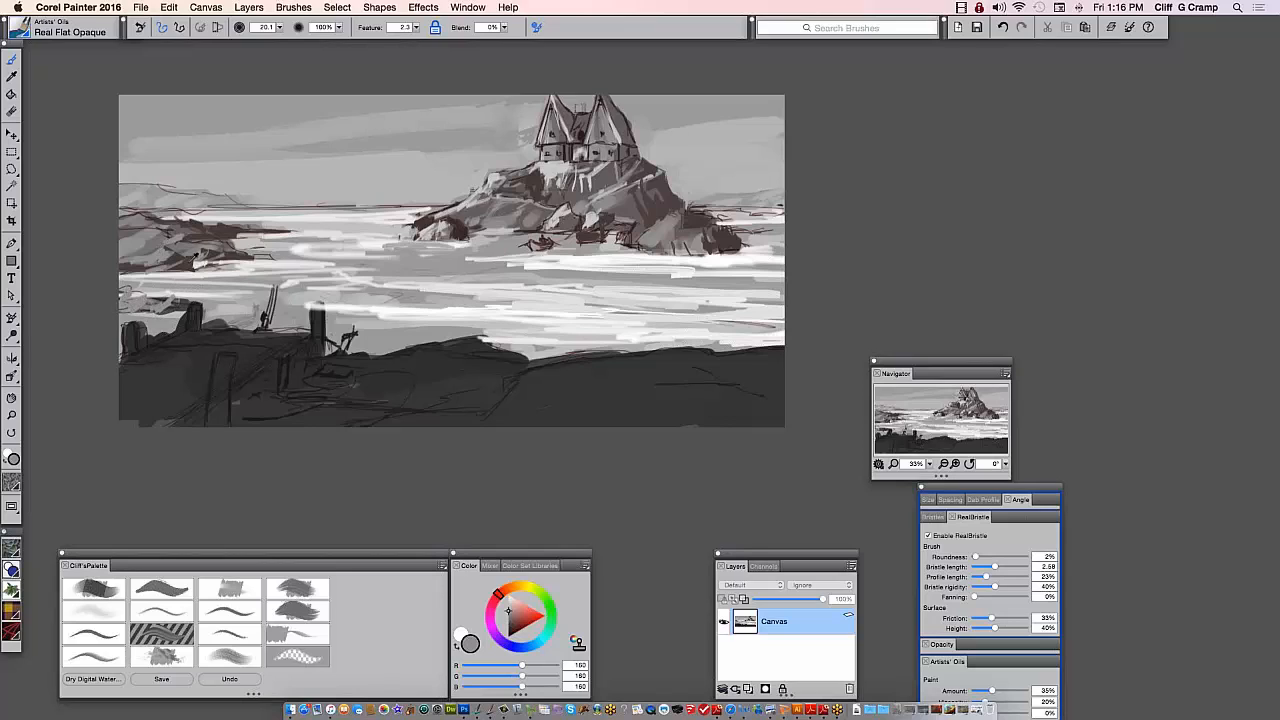
left_click(168, 307, "alt")
left_click(590, 124, "alt")
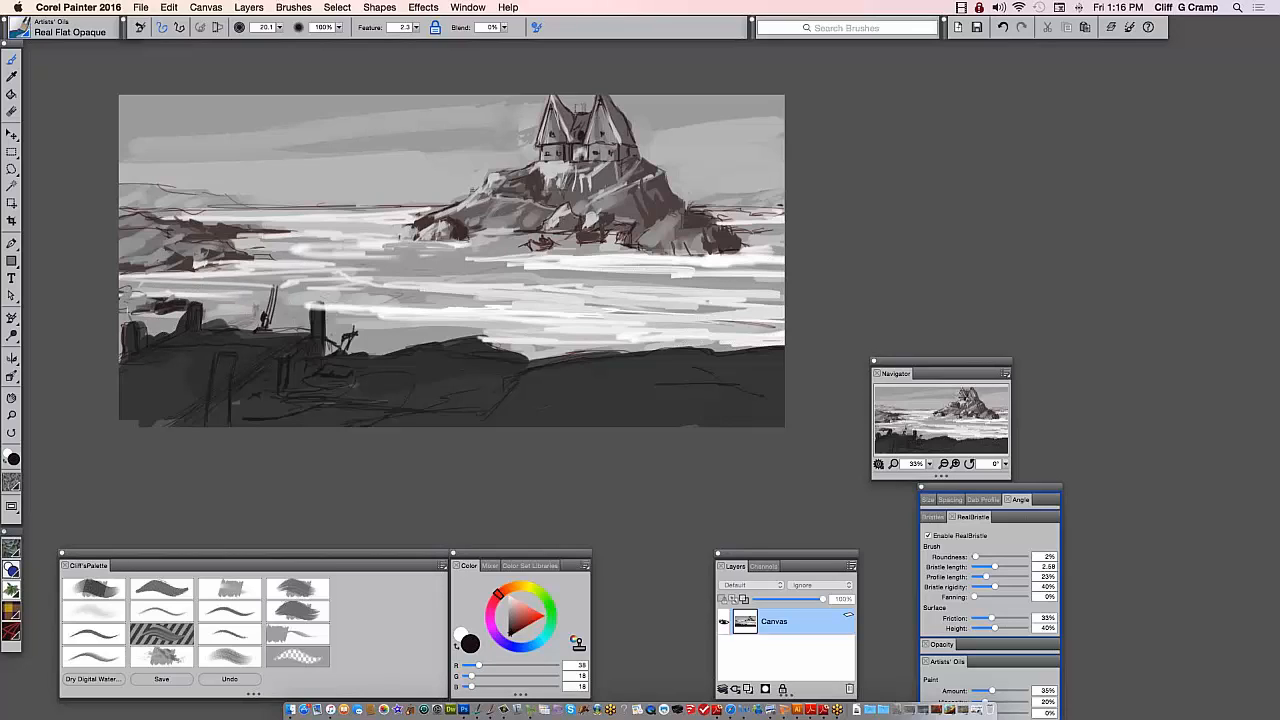
left_click(186, 318, "alt")
left_click(181, 310, "alt")
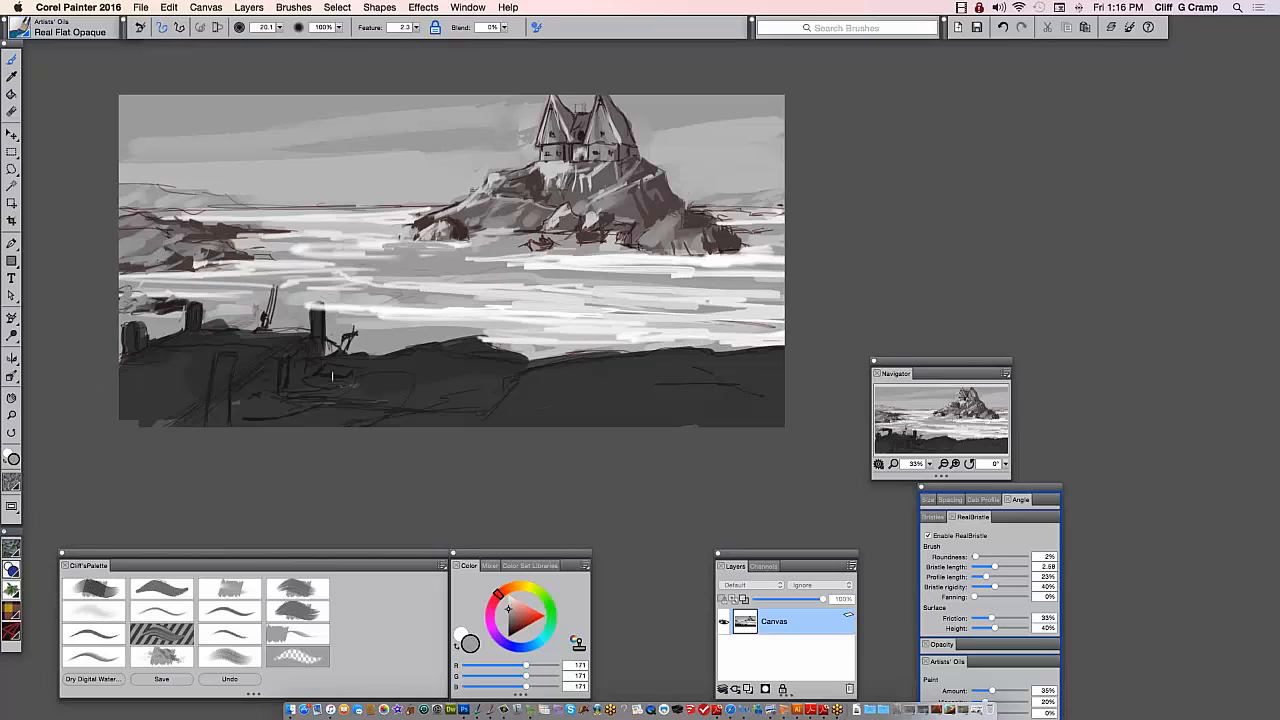
Block mid grey (RGB 117, 108, 108) and darker grey (RGB 92, 87, 87) into the foreground slope, with near-white (RGB 242, 238, 238) touches along its crest
left_click(510, 203, "alt")
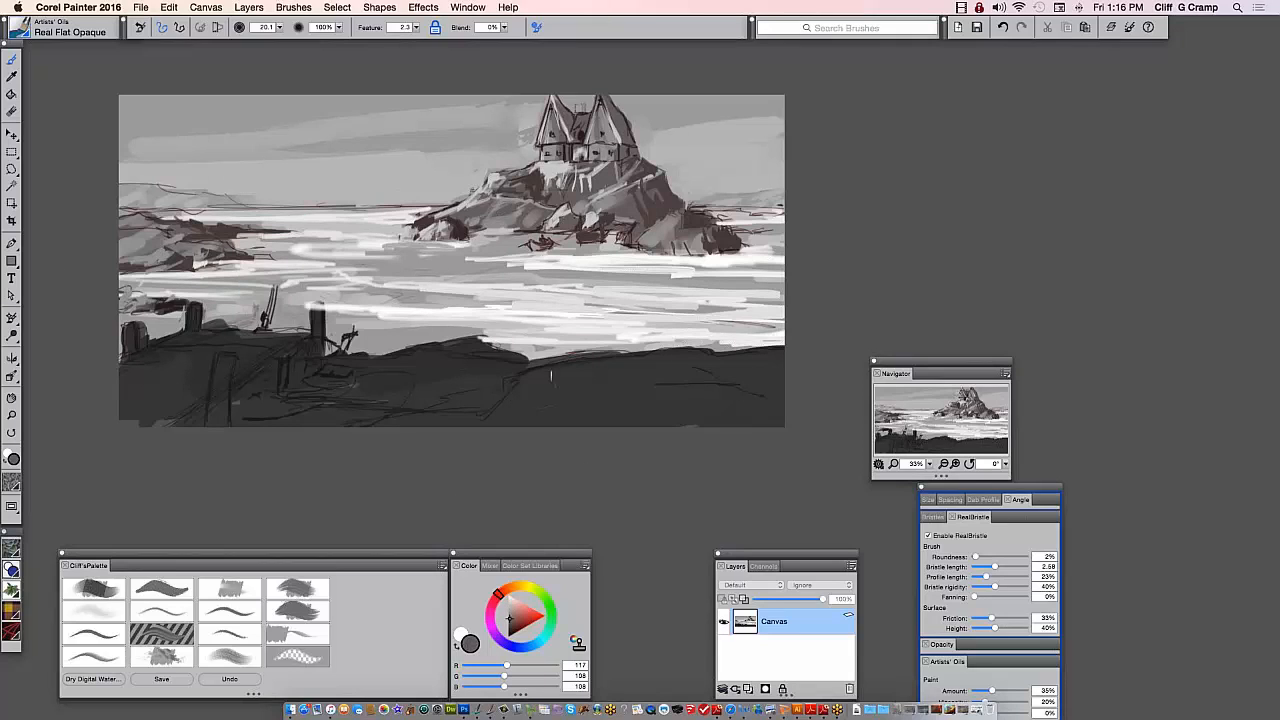
mouse_move(541, 378)
left_mouse_down()
mouse_move(490, 420)
mouse_move(544, 377)
mouse_move(529, 386)
mouse_move(547, 397)
mouse_move(534, 428)
mouse_move(555, 391)
mouse_move(529, 372)
mouse_move(547, 368)
mouse_move(551, 406)
mouse_move(569, 371)
mouse_move(556, 412)
left_mouse_up()
left_click(505, 400, "alt")
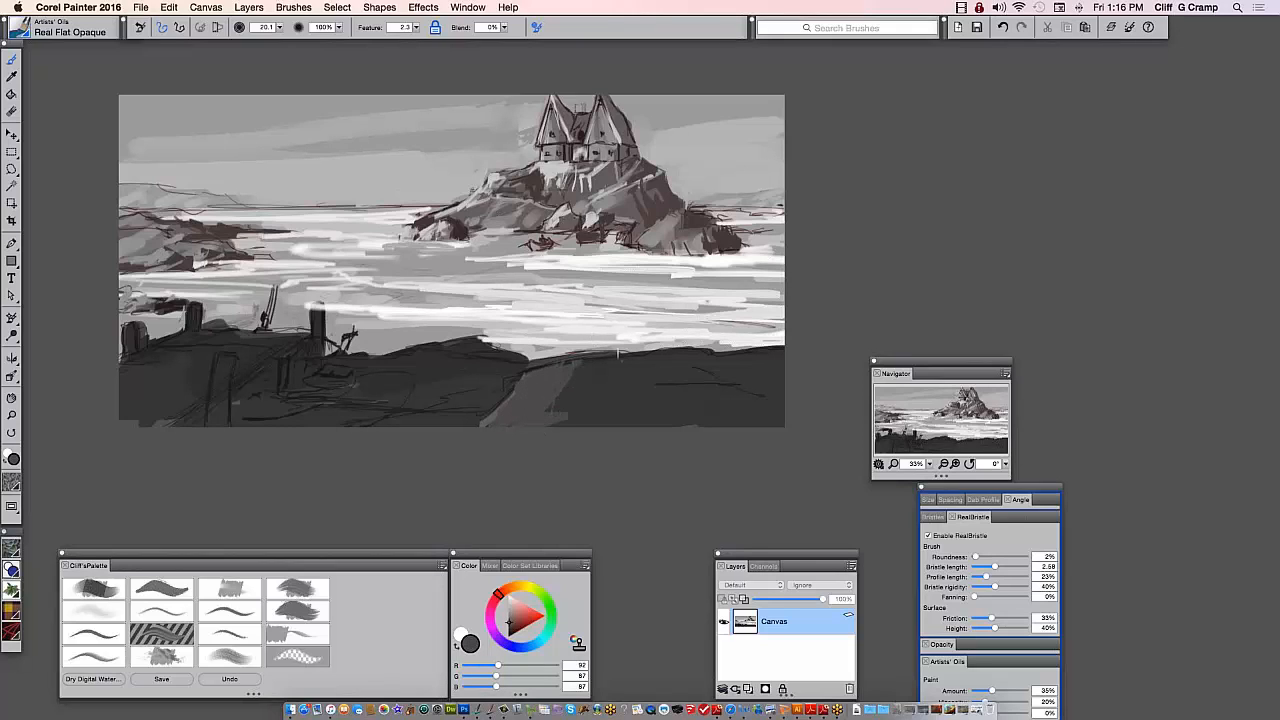
left_click(585, 325, "alt")
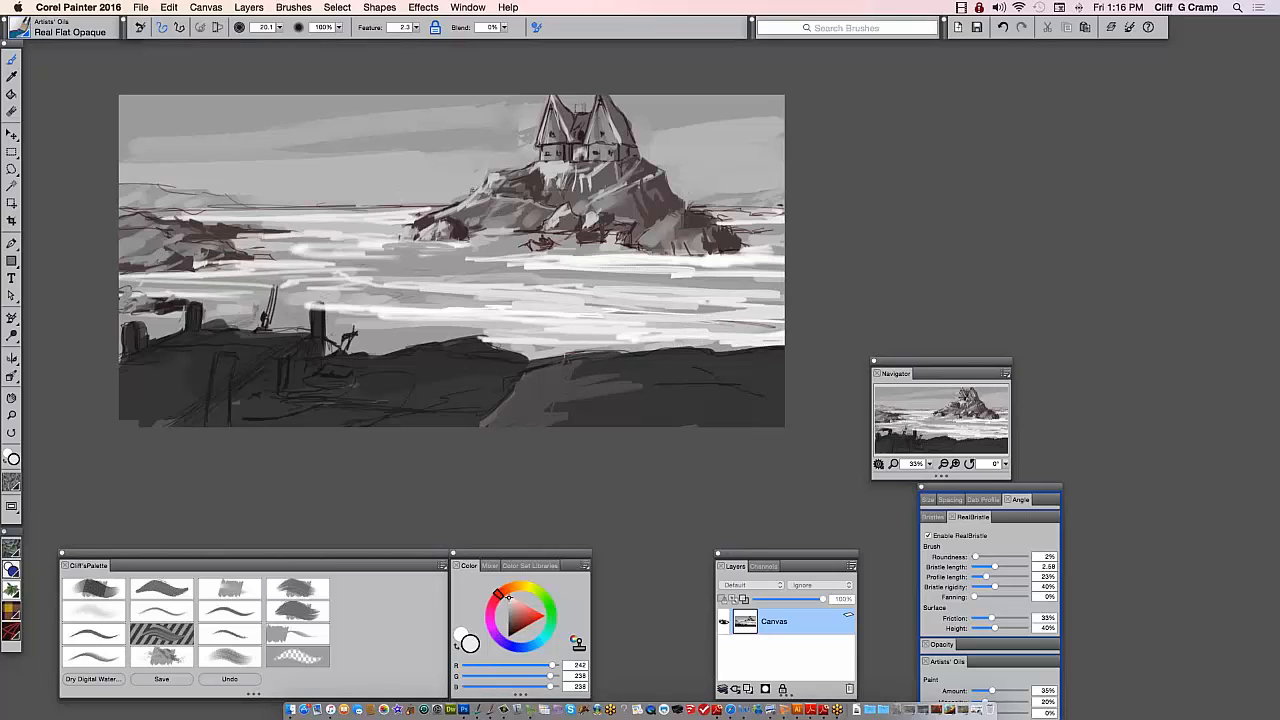
Paint two reflective pools in the dark foreground, either side of the central slope, with light grey (RGB 192) and mid grey (RGB 171)
left_click(455, 153, "alt")
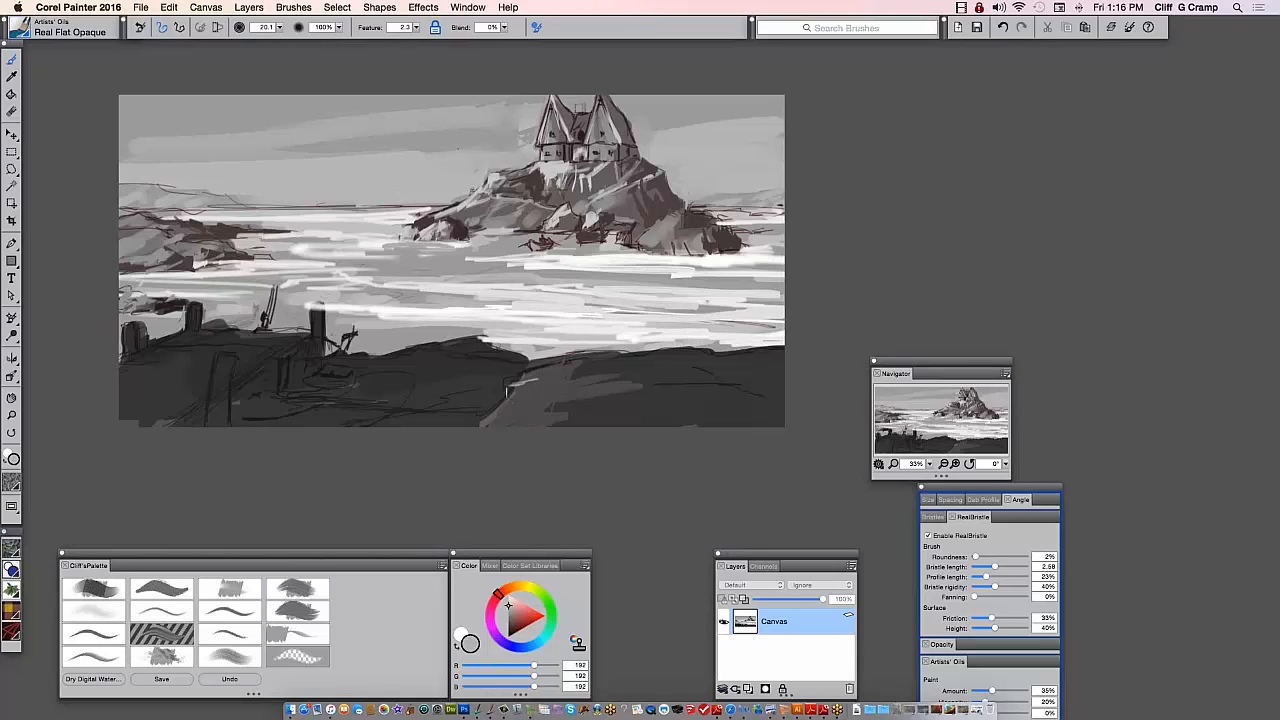
mouse_move(440, 393)
left_mouse_down()
mouse_move(486, 385)
mouse_move(408, 398)
mouse_move(486, 386)
mouse_move(416, 395)
mouse_move(488, 376)
left_mouse_up()
mouse_move(739, 404)
left_mouse_down()
mouse_move(672, 386)
mouse_move(782, 410)
left_mouse_up()
left_click(725, 98, "alt")
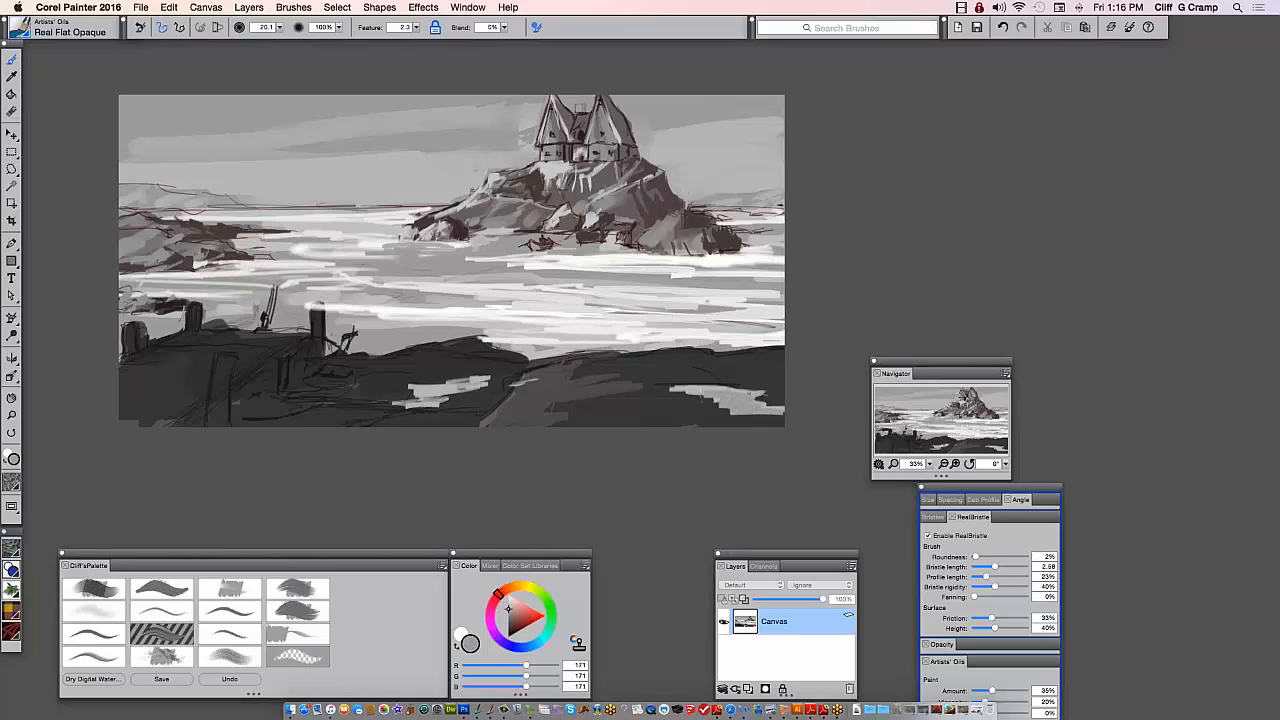
mouse_move(682, 392)
left_mouse_down()
mouse_move(718, 410)
mouse_move(778, 406)
mouse_move(756, 392)
left_mouse_up()
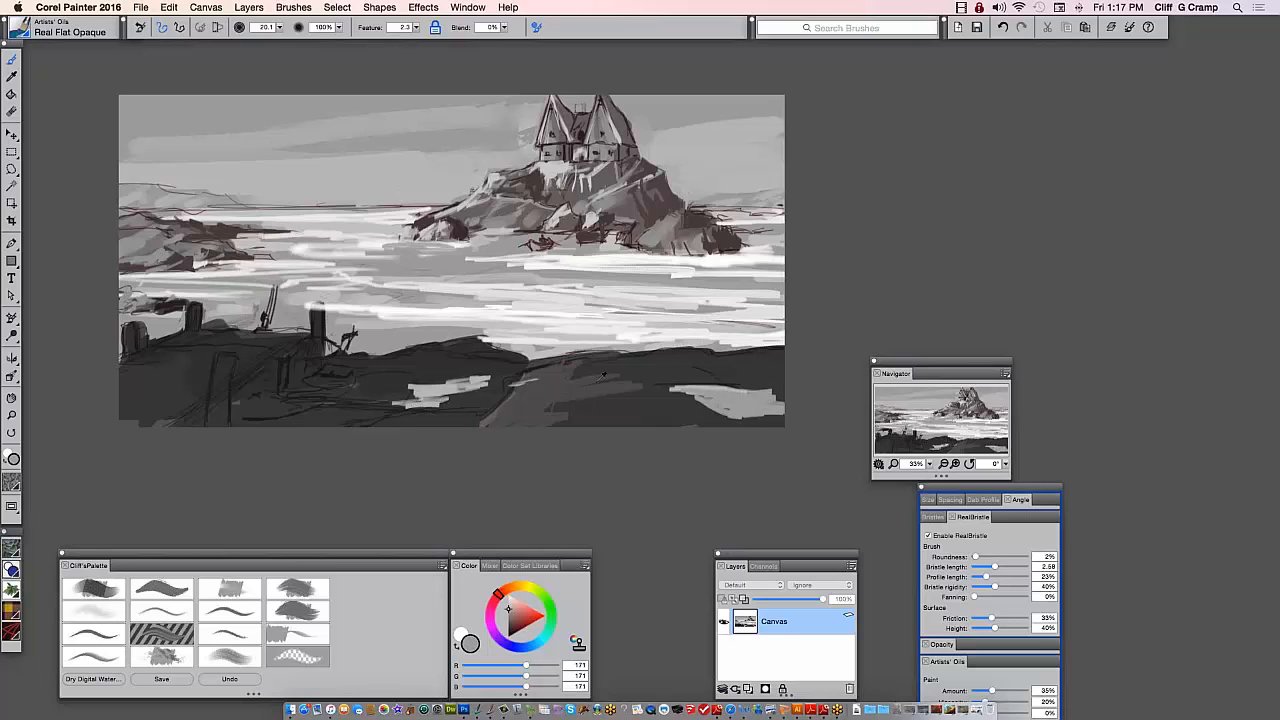
Add dark-grey planes (RGB 92, 88, 88 and 93, 89, 89) to the slope and the foreground bank beside the dock
left_click(641, 416, "alt")
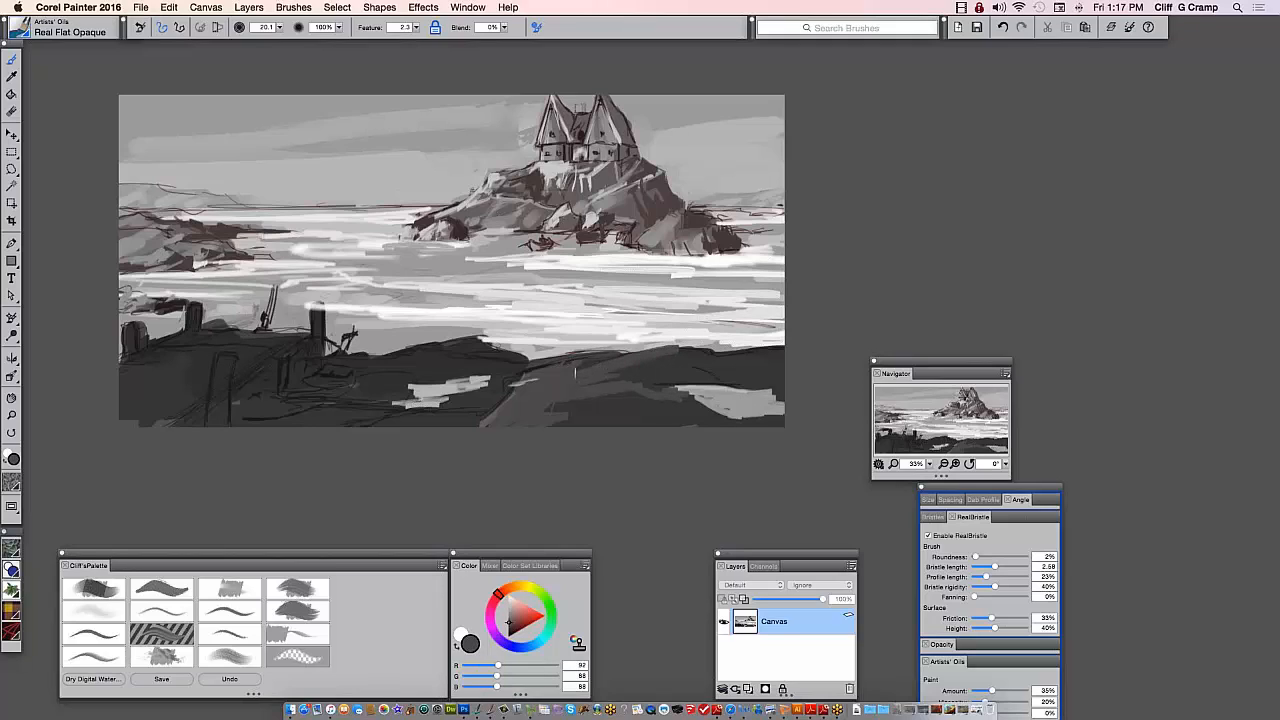
left_click(474, 372, "alt")
left_click(413, 374, "alt")
left_click(367, 380, "alt")
mouse_move(367, 380)
left_mouse_down()
mouse_move(384, 372)
mouse_move(412, 400)
mouse_move(368, 384)
mouse_move(392, 398)
mouse_move(370, 400)
mouse_move(402, 364)
mouse_move(387, 371)
mouse_move(470, 362)
left_mouse_up()
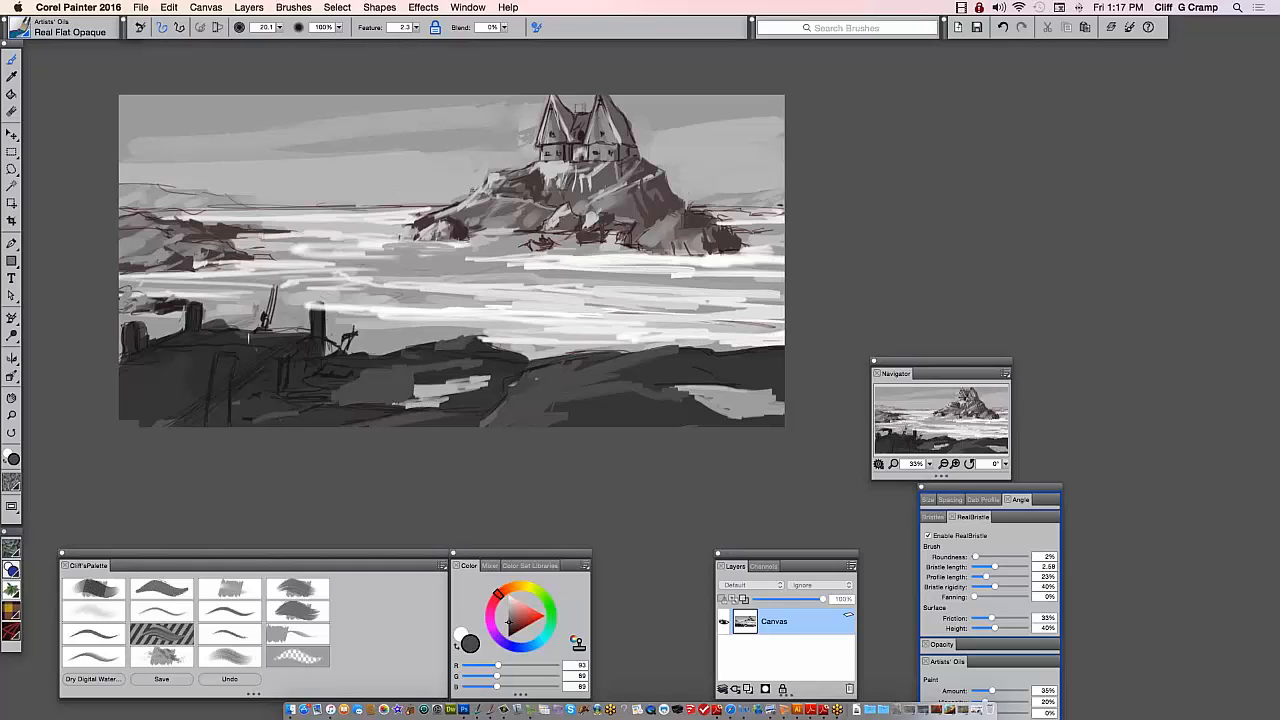
Model the dock posts with dark-grey lit sides (RGB 93, 89, 89) and near-black shadow sides (RGB 22, 13, 13), covering the light streak over the far post
mouse_move(214, 366)
left_mouse_down()
mouse_move(224, 386)
mouse_move(208, 420)
mouse_move(216, 356)
mouse_move(212, 420)
mouse_move(214, 384)
mouse_move(235, 357)
mouse_move(222, 410)
mouse_move(223, 396)
left_mouse_up()
left_click(224, 362, "alt")
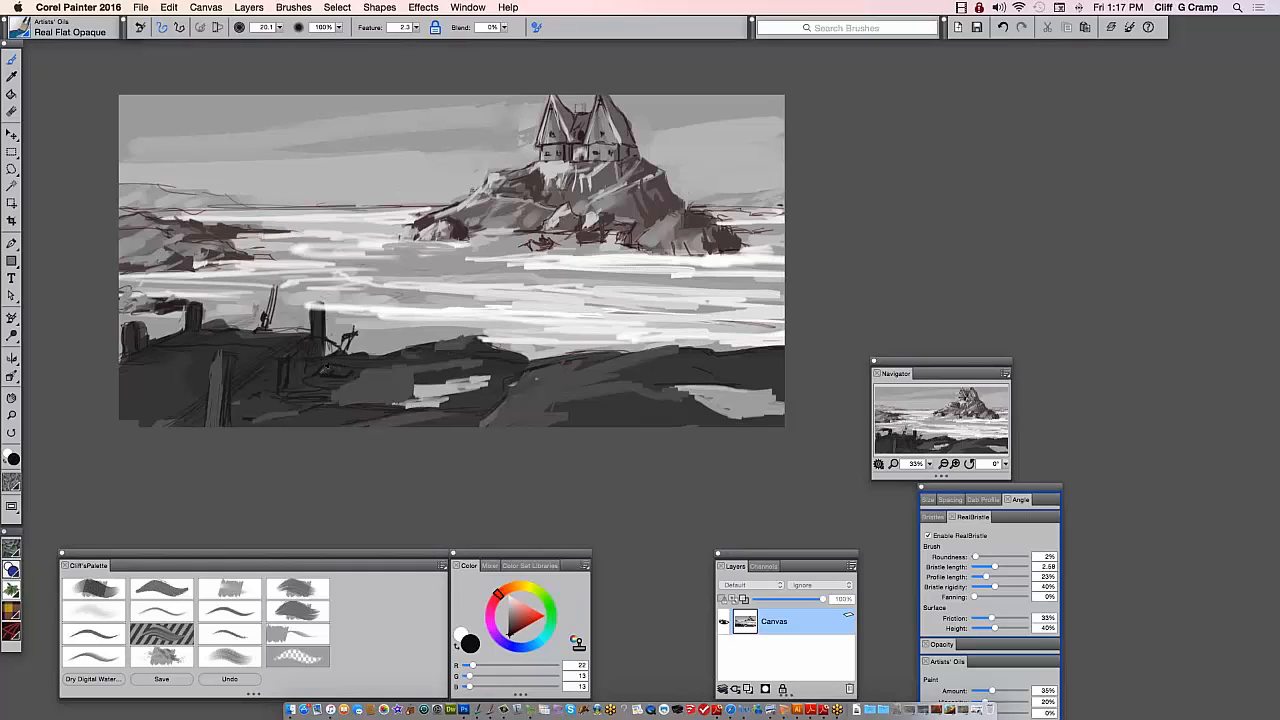
left_click(226, 362, "alt")
left_click_drag(224, 368, 227, 436)
left_click_drag(193, 304, 199, 320)
left_click_drag(139, 322, 139, 346)
left_click(163, 320, "alt")
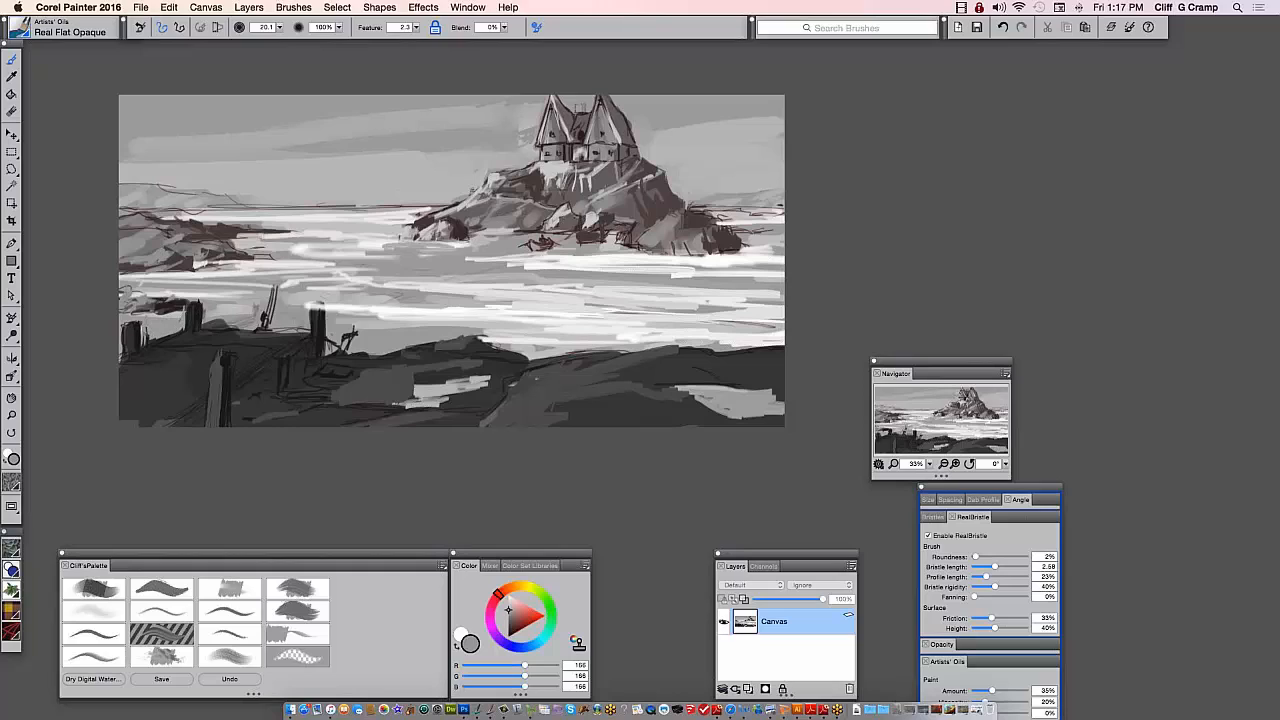
left_click(322, 316, "alt")
left_click_drag(322, 316, 314, 306)
Lay light streaks (RGB 197 to 237, 234, 234) and mid grey (RGB 171) over the water between the dock and the island
left_click(305, 285, "alt")
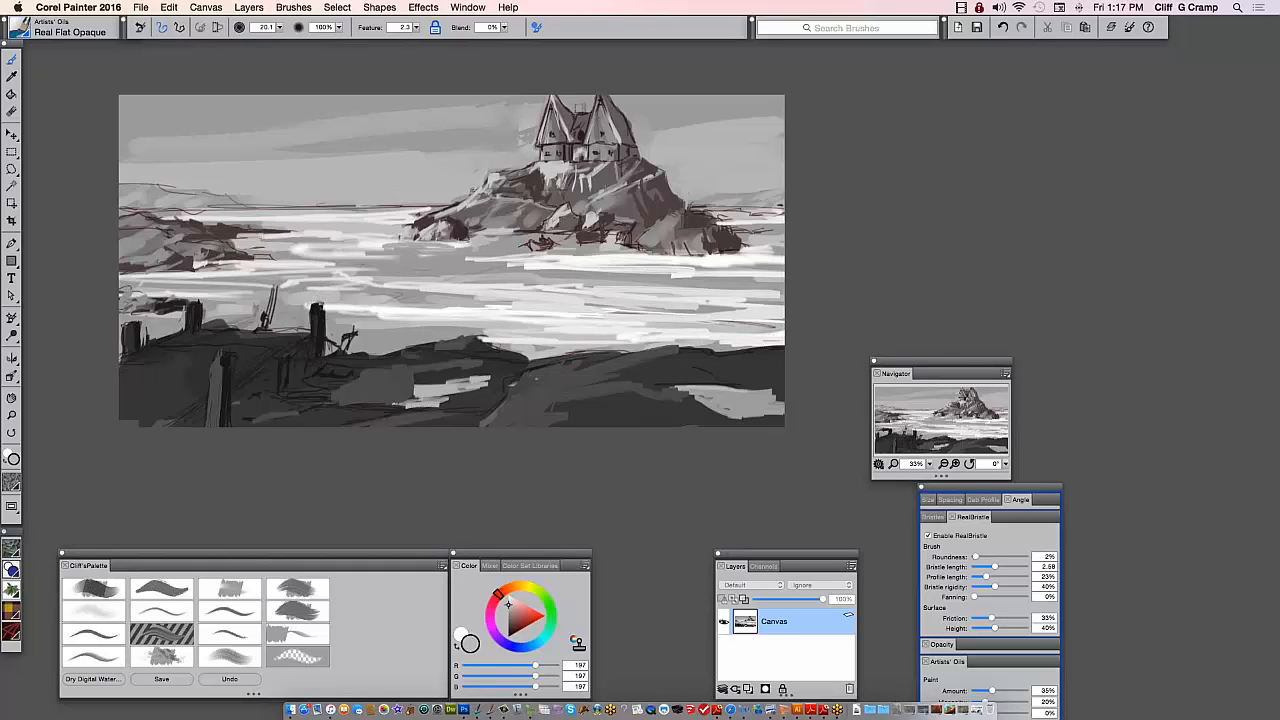
left_click(300, 258, "alt")
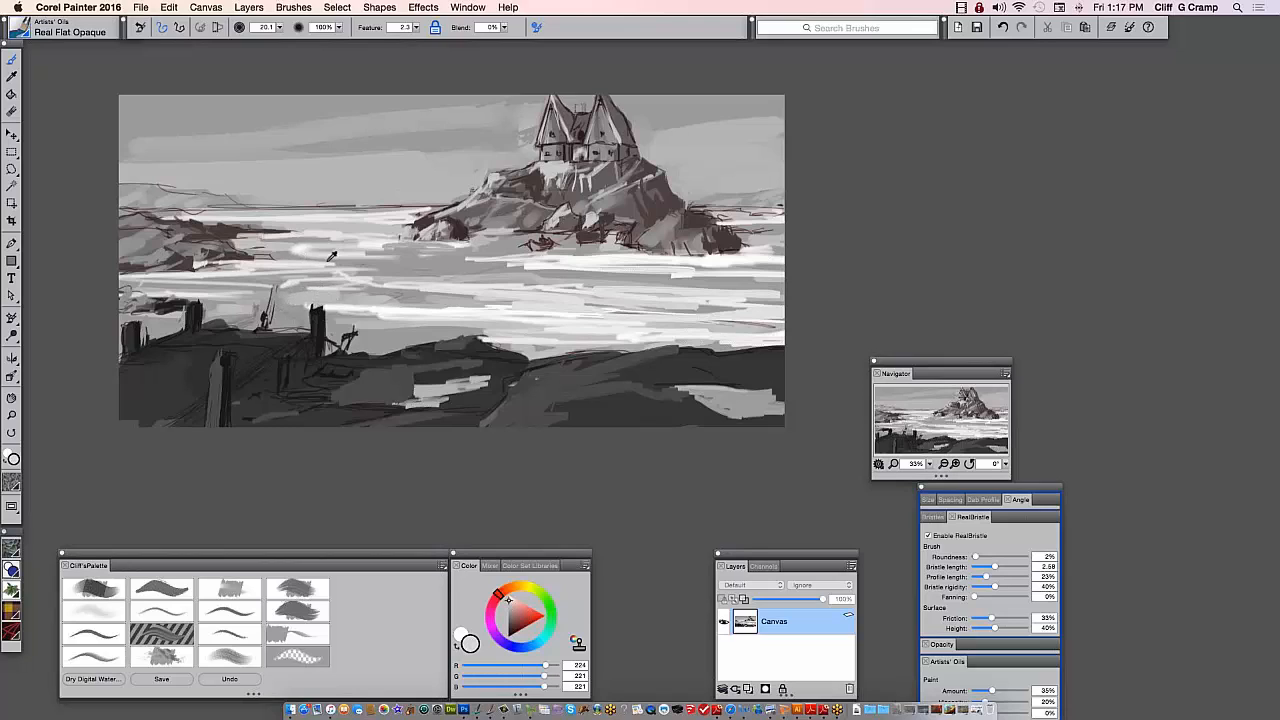
left_click_drag(350, 262, 524, 263)
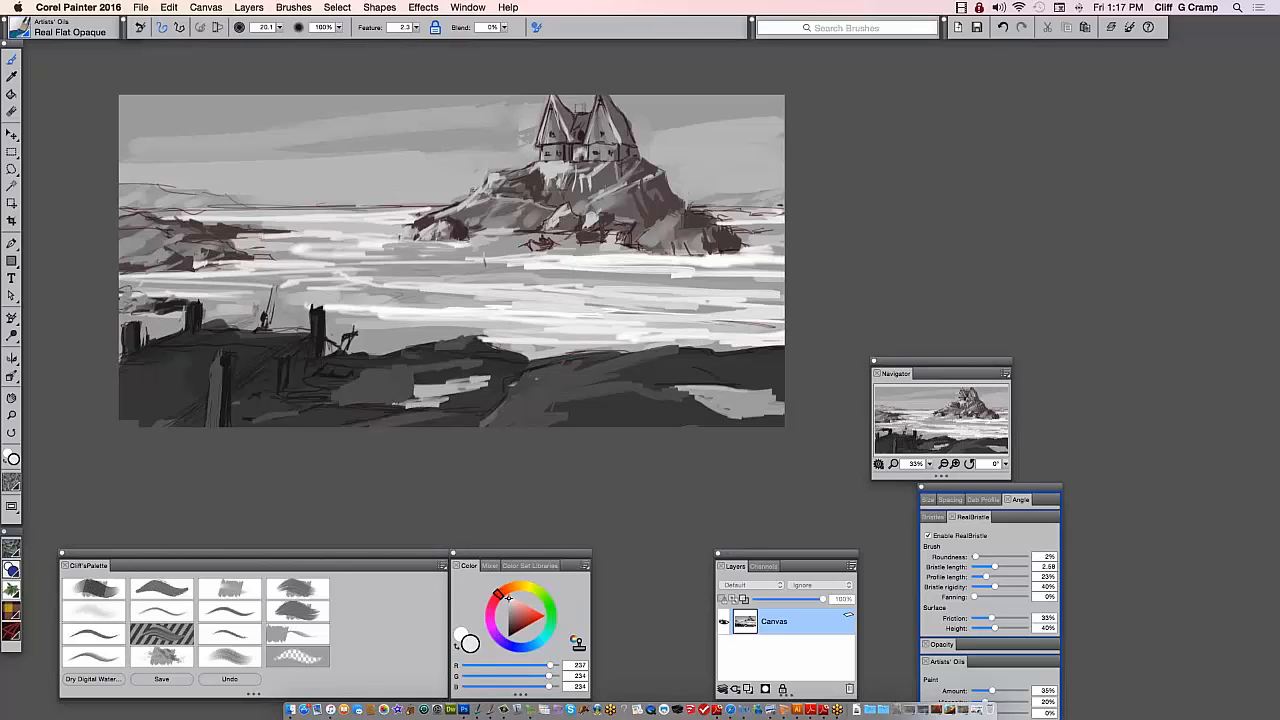
left_click(567, 264, "alt")
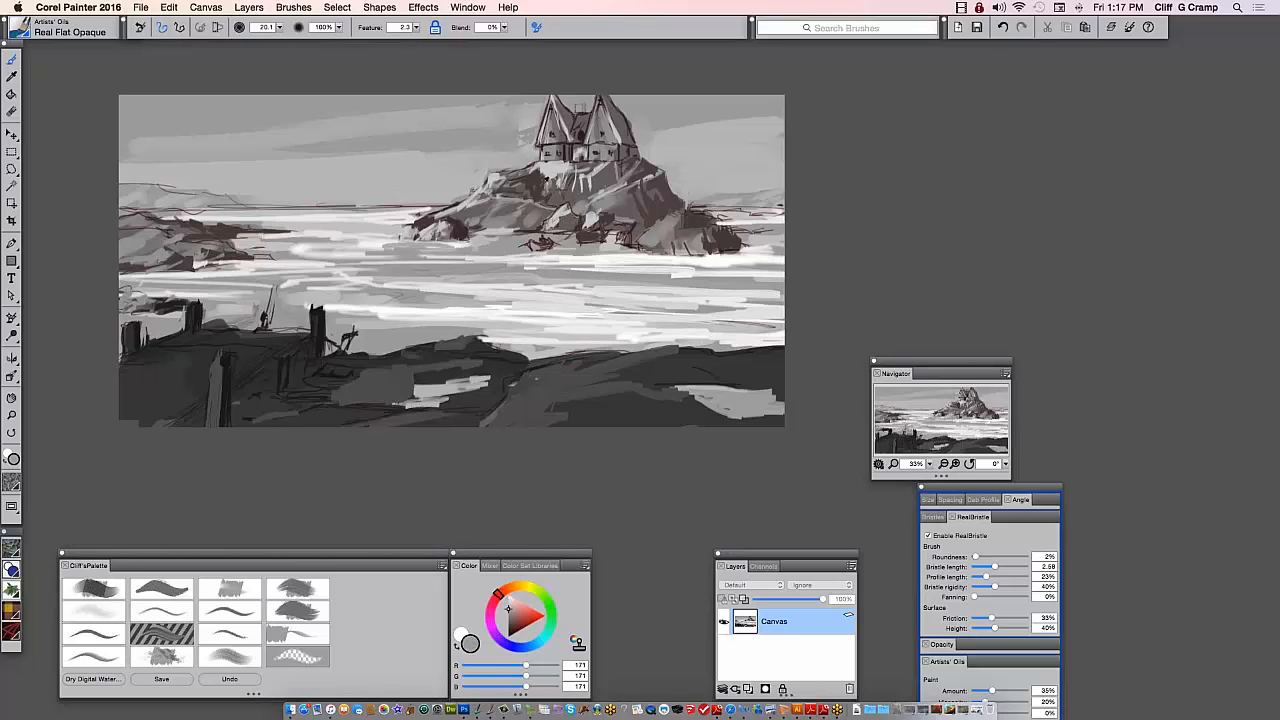
Darken the small boat and the island's shaded rock faces with sampled dark greys (RGB 78, 65, 64 and 51, 34, 34)
left_click(545, 248, "alt")
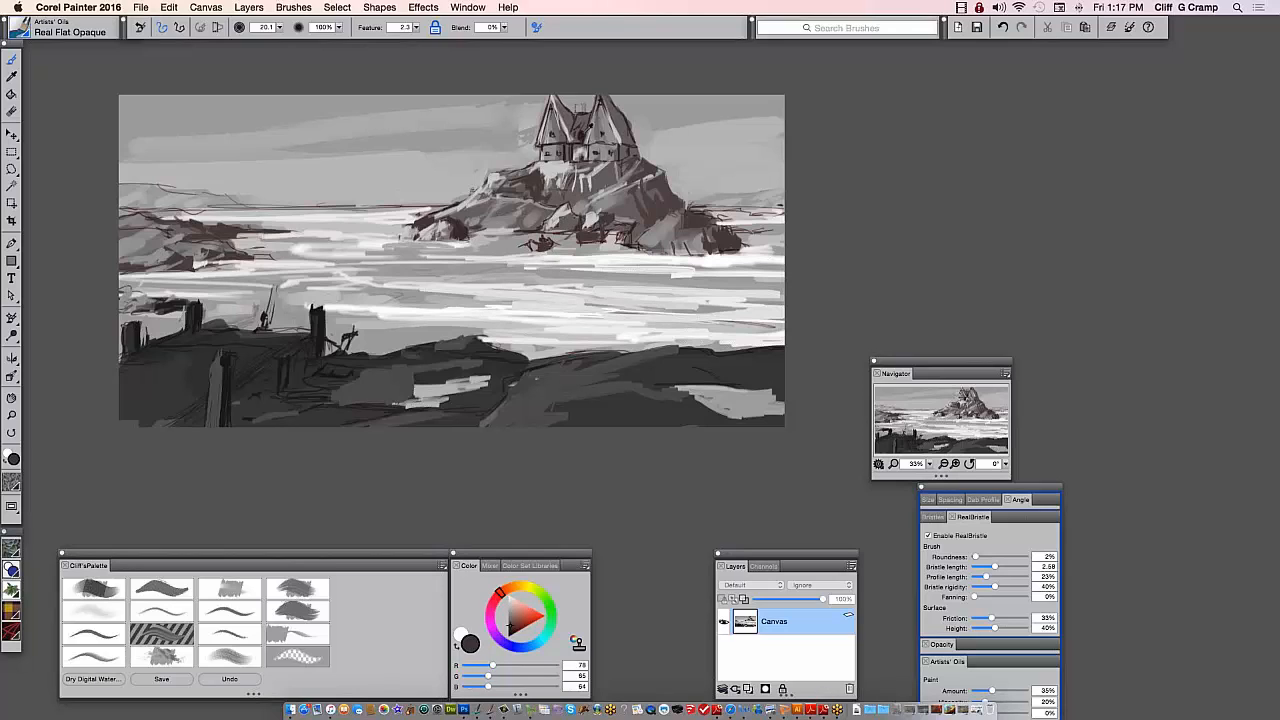
left_click(541, 244, "alt")
left_click(667, 175, "alt")
left_click(602, 220, "alt")
left_click(664, 186, "alt")
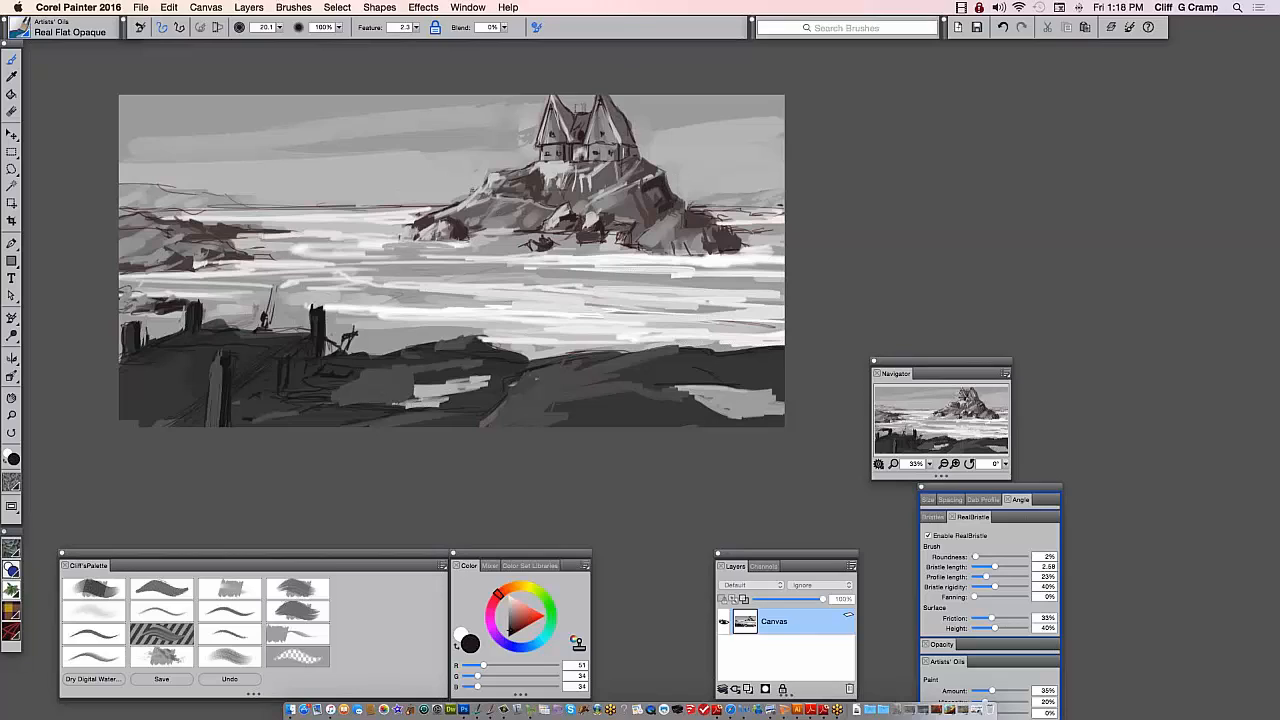
Clean up the house's outer wall and roof edge with dark (RGB 51, 34, 34), roof grey (RGB 112, 105, 105) and sky greys (RGB 188 and 171)
left_click_drag(626, 148, 622, 150)
left_click(648, 142, "alt")
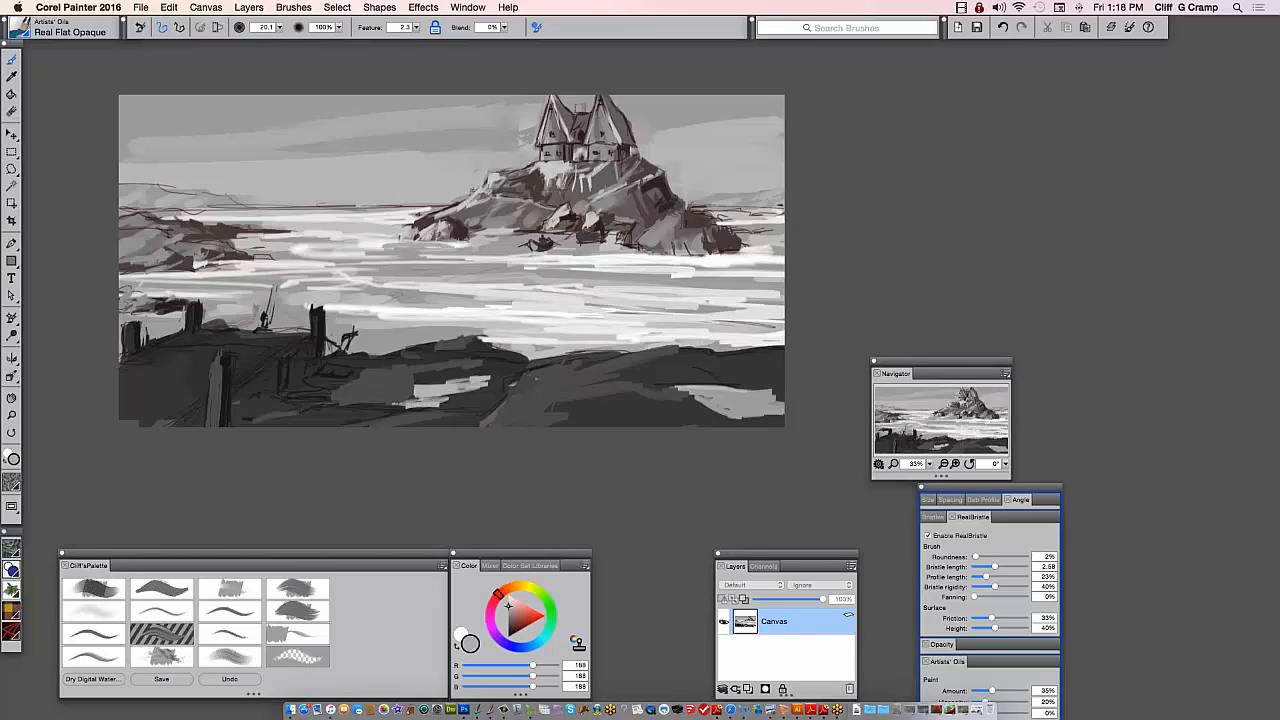
left_click(645, 130, "alt")
left_click(626, 120, "alt")
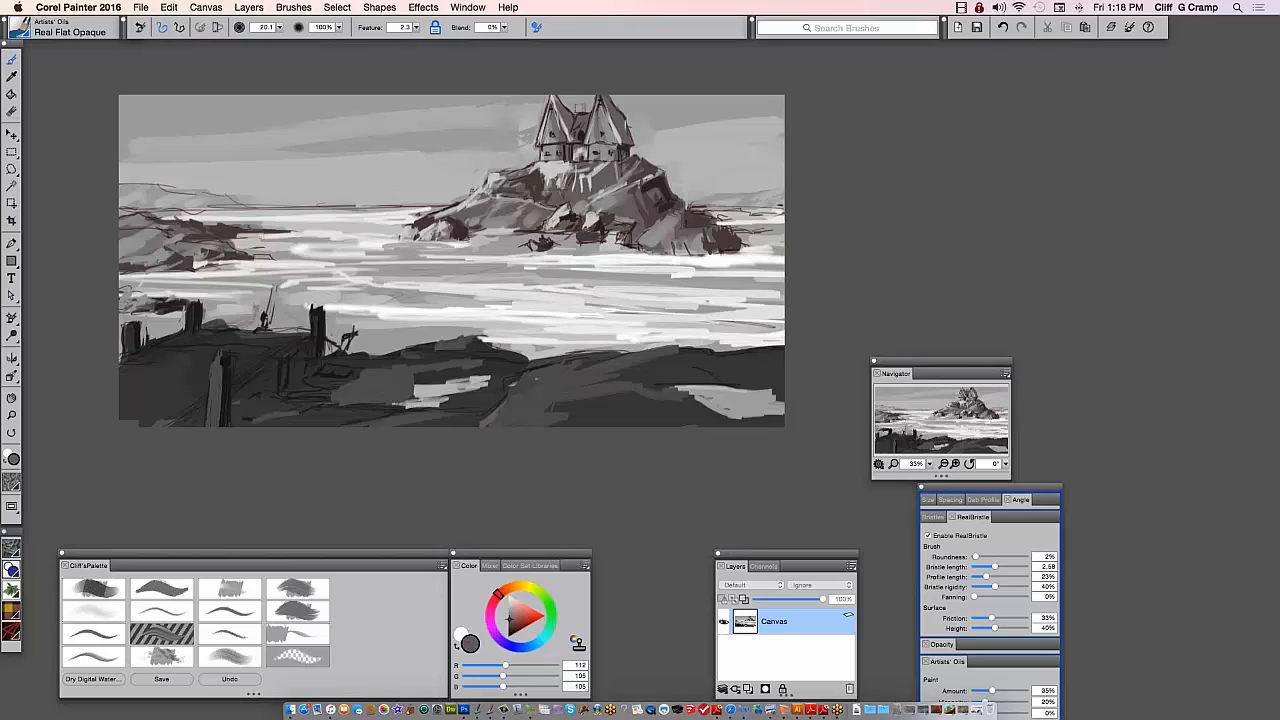
left_click(634, 105, "alt")
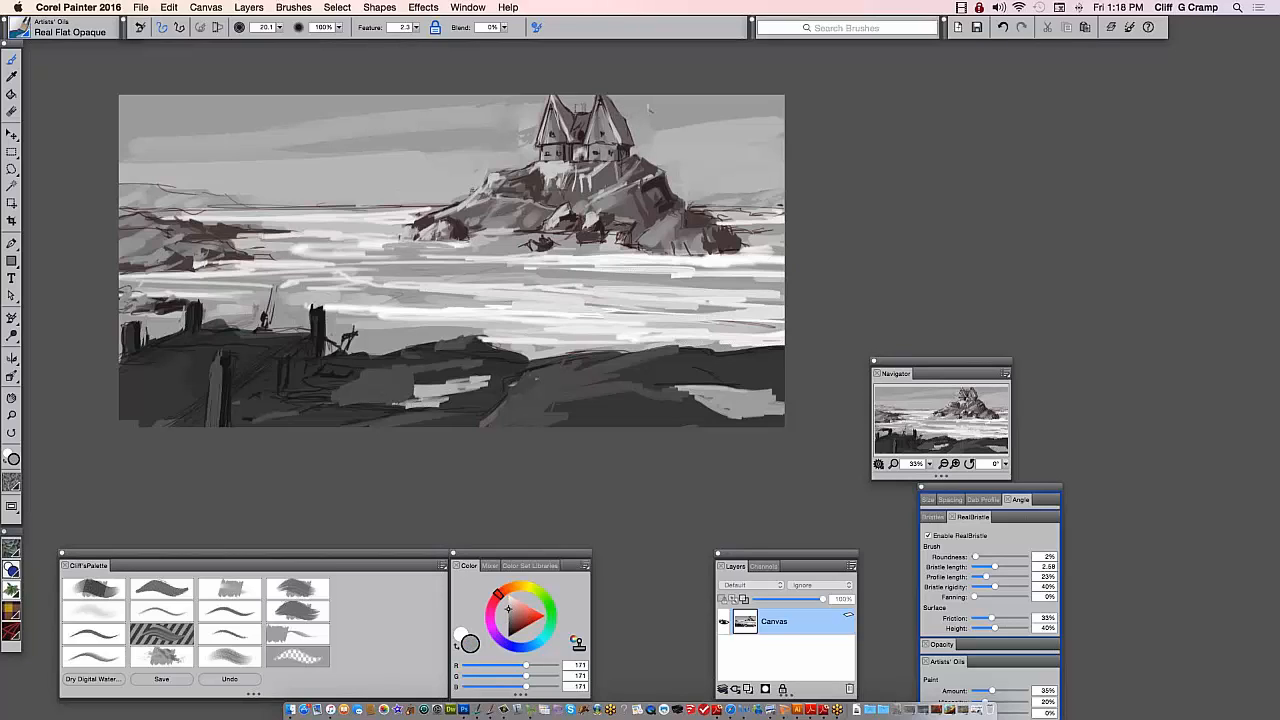
Paint plank strokes across the dock deck with sampled dark grey (RGB 92, 90, 90)
left_click(456, 380, "alt")
left_click(315, 322, "alt")
mouse_move(190, 302)
left_mouse_down()
mouse_move(194, 324)
mouse_move(190, 302)
mouse_move(294, 342)
mouse_move(178, 342)
mouse_move(280, 336)
mouse_move(212, 330)
mouse_move(305, 342)
mouse_move(193, 340)
mouse_move(136, 360)
mouse_move(204, 350)
mouse_move(224, 366)
mouse_move(136, 370)
mouse_move(206, 378)
mouse_move(165, 404)
mouse_move(183, 410)
left_mouse_up()
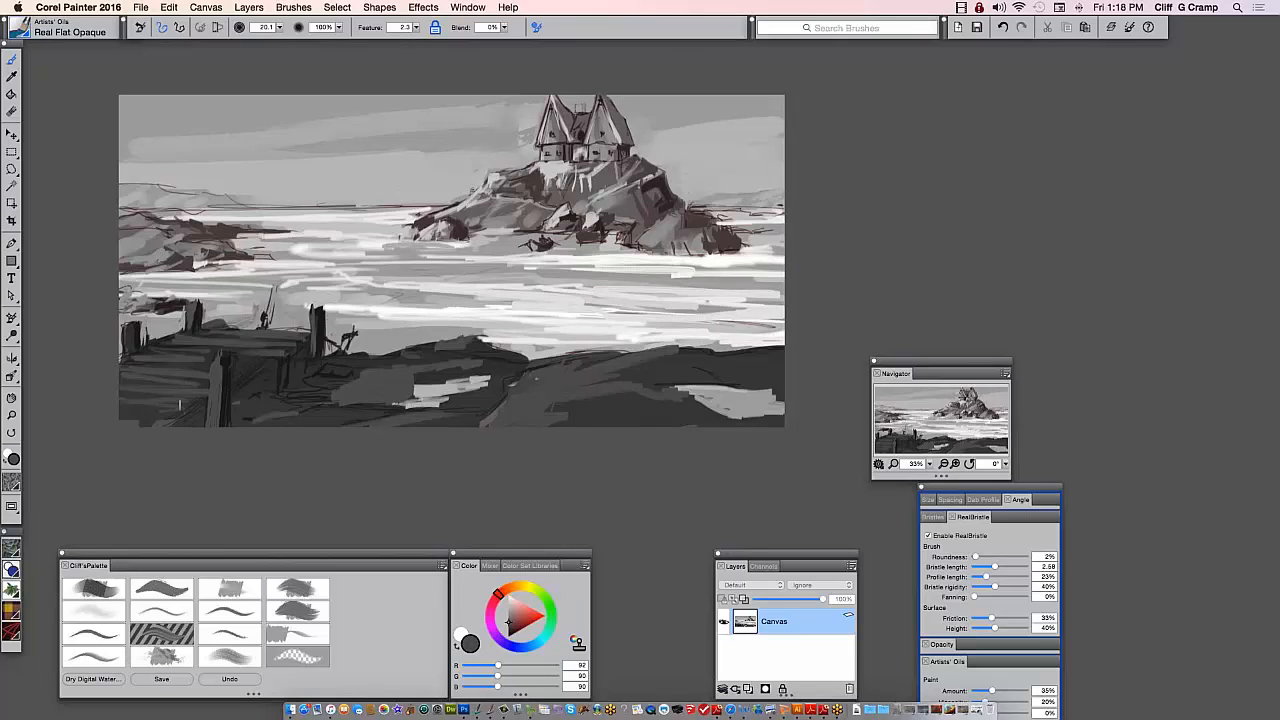
Fill the shadow beneath the dock with near-black (RGB 21, 16, 16) and reinforce the thin pole at its far end
left_click(326, 326, "alt")
left_click(232, 384, "alt")
left_click_drag(190, 415, 204, 404)
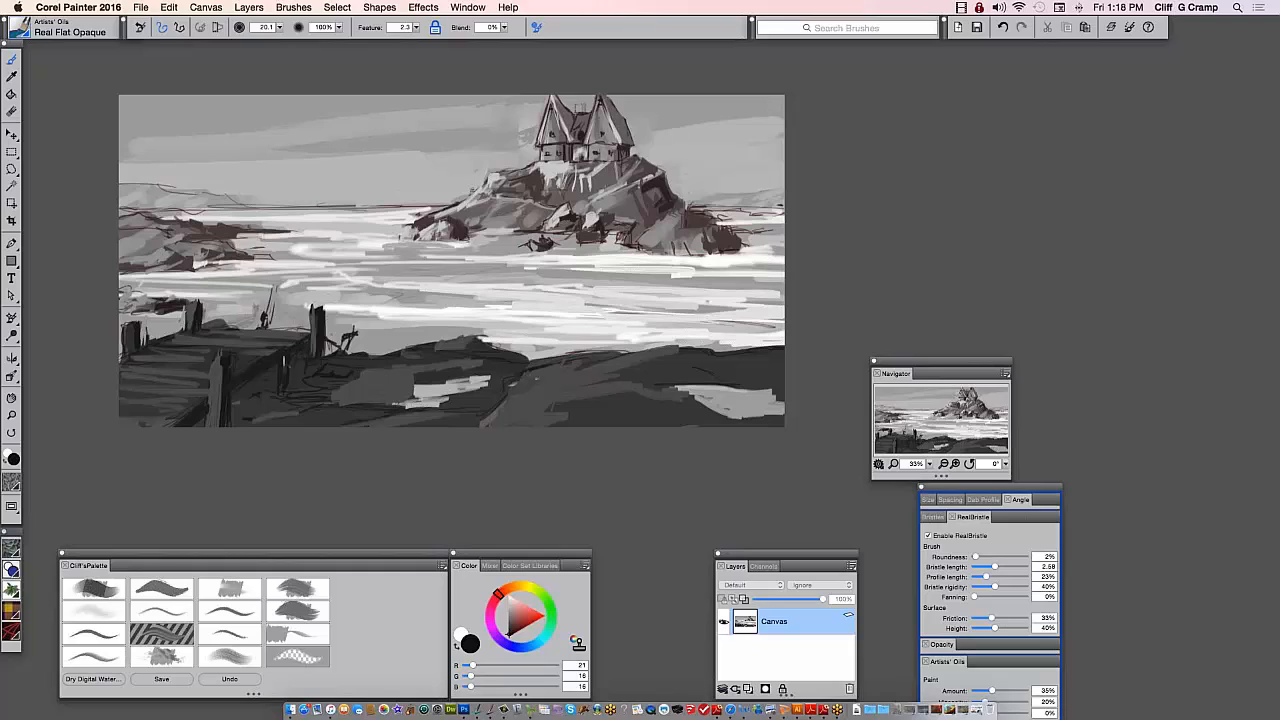
mouse_move(290, 382)
left_mouse_down()
mouse_move(349, 345)
mouse_move(297, 386)
mouse_move(271, 378)
mouse_move(322, 384)
mouse_move(232, 396)
mouse_move(233, 413)
mouse_move(291, 403)
mouse_move(238, 399)
mouse_move(292, 420)
left_mouse_up()
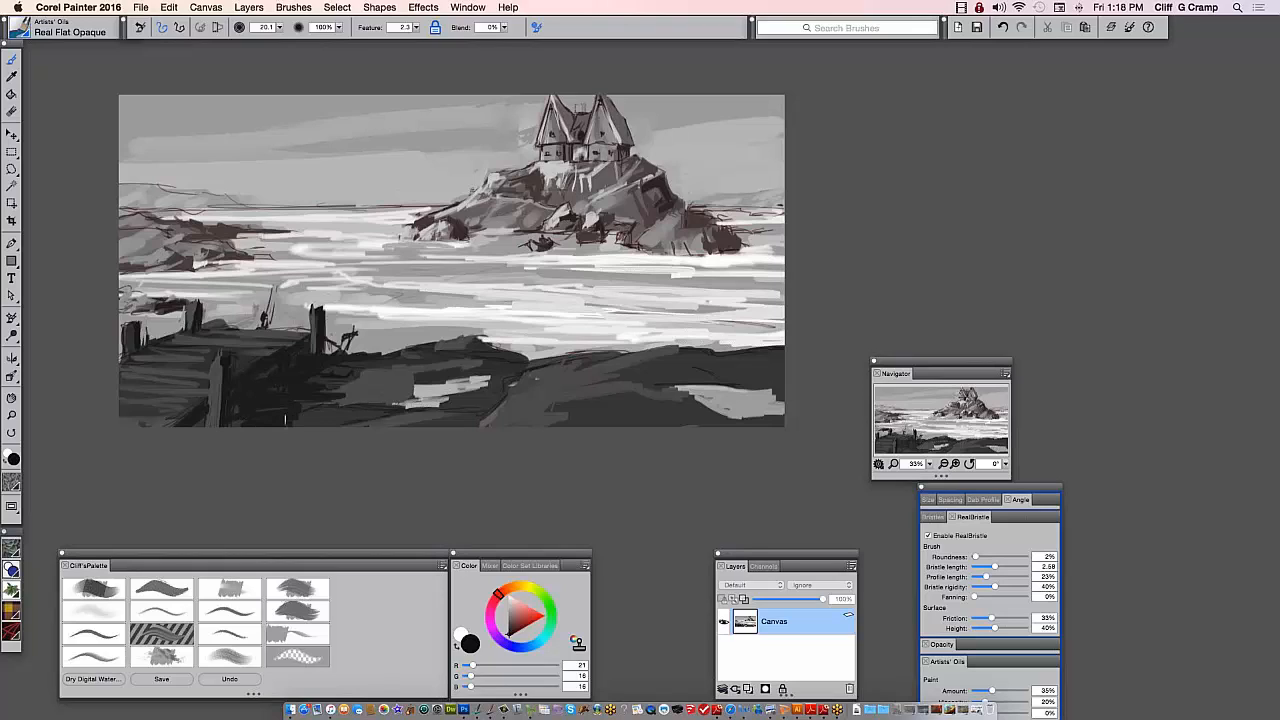
left_click(276, 362, "alt")
left_click_drag(273, 286, 268, 311)
left_click(201, 393, "alt")
Reshape the foreground shoreline around the dark rock tip with near-white (RGB 242, 237, 237) and light-grey (RGB 210 and 203) water strokes
left_click(515, 340, "alt")
left_click_drag(490, 352, 576, 355)
left_click(541, 334, "alt")
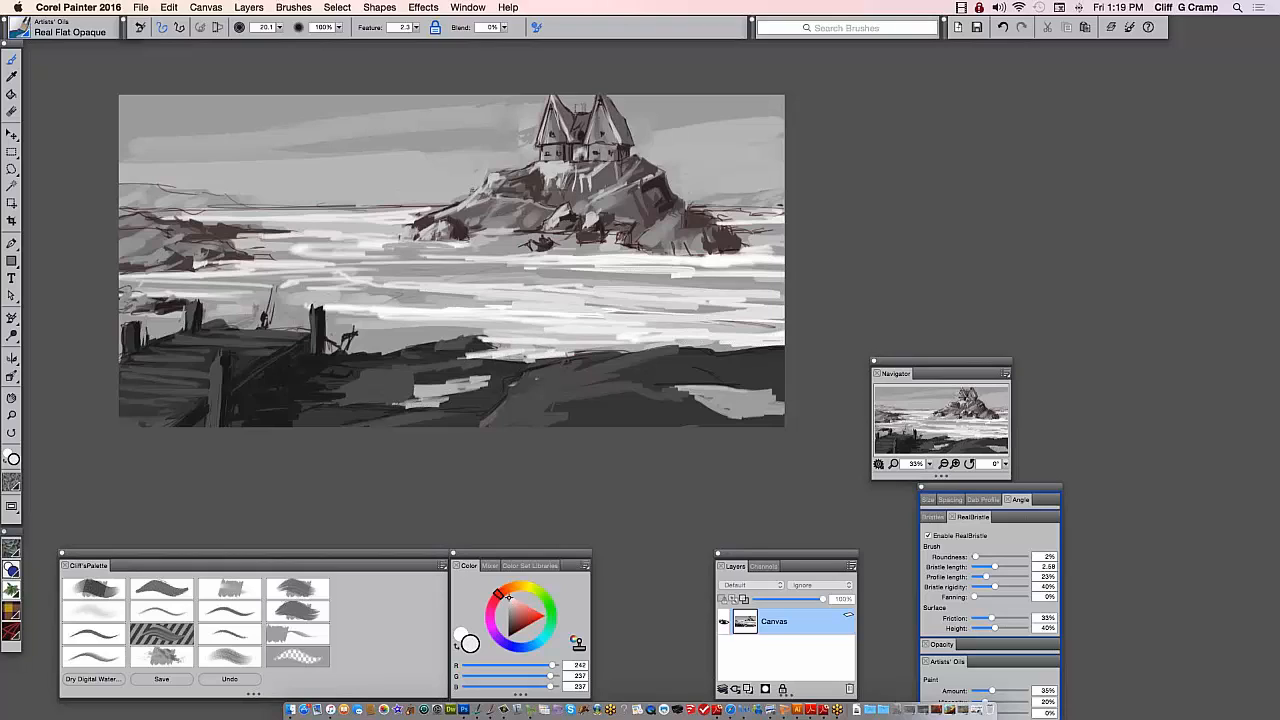
left_click(484, 344, "alt")
left_click(482, 338, "alt")
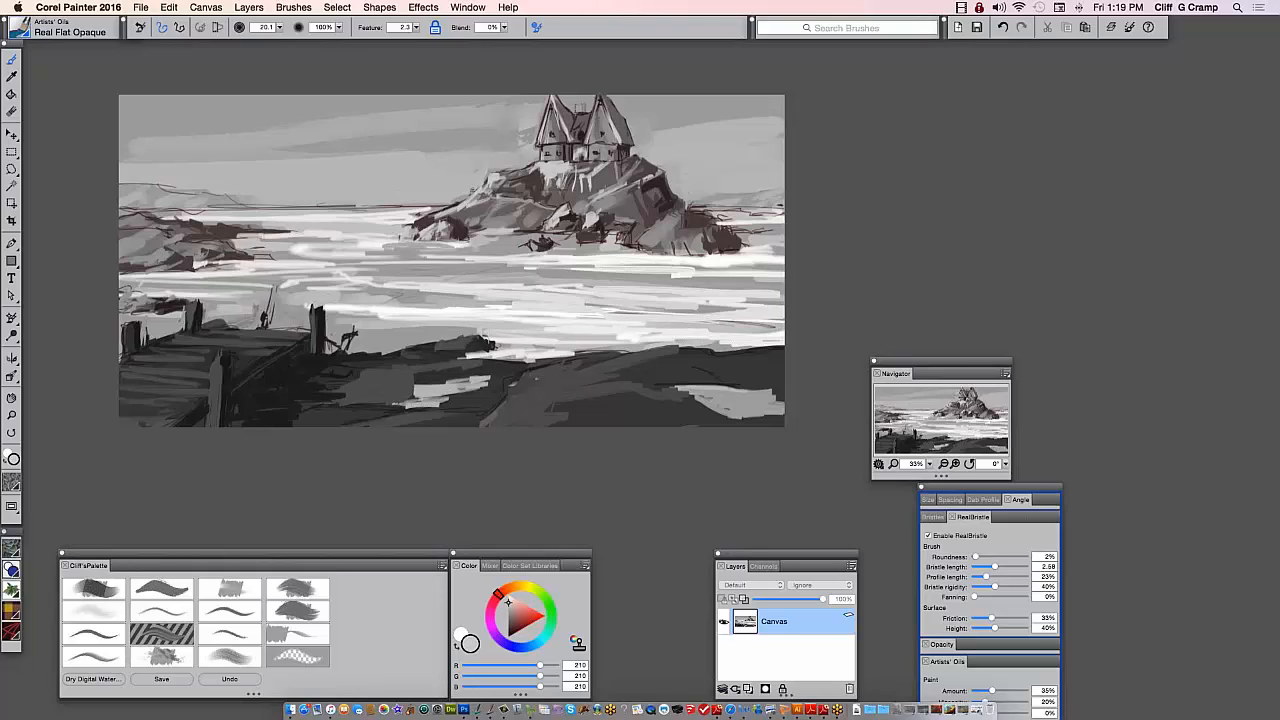
left_click(472, 326, "alt")
left_click(488, 322, "alt")
left_click_drag(408, 330, 494, 334)
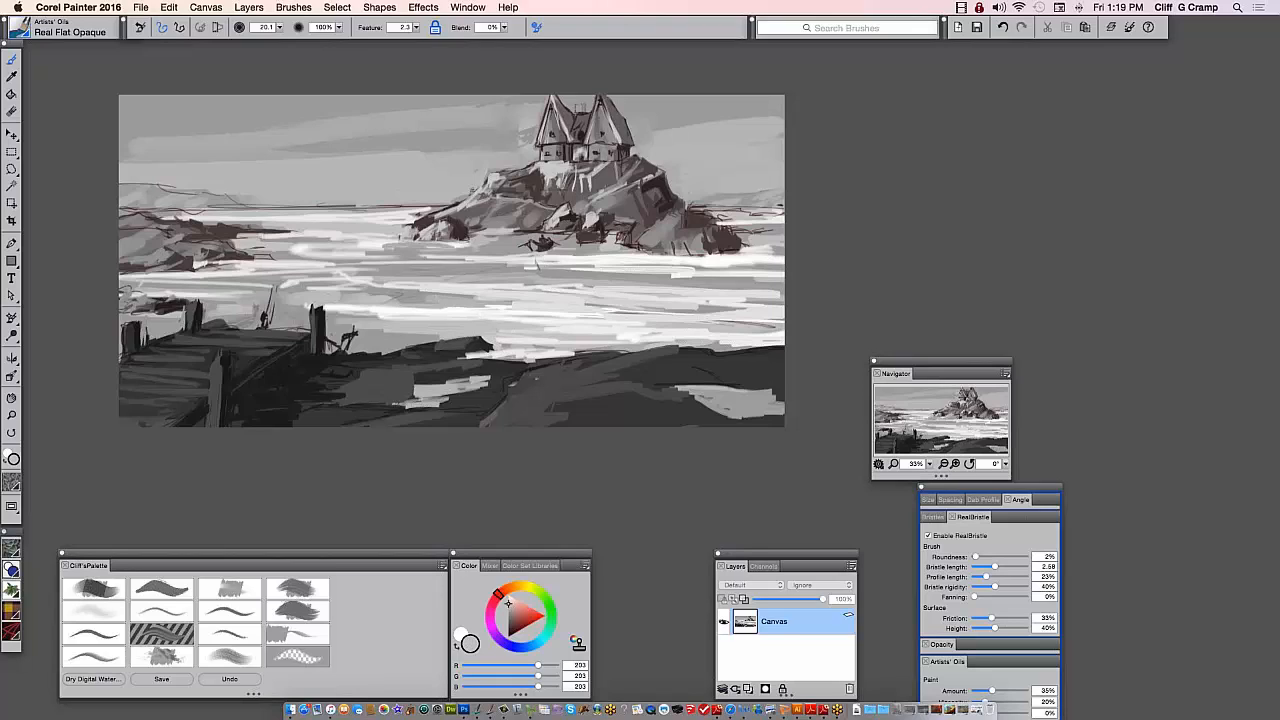
Touch up the water in front of the island with mid grey (RGB 171) and the tip boulder's shadow with near-black (RGB 60, 42, 42)
left_click(558, 256, "alt")
left_click(512, 246, "alt")
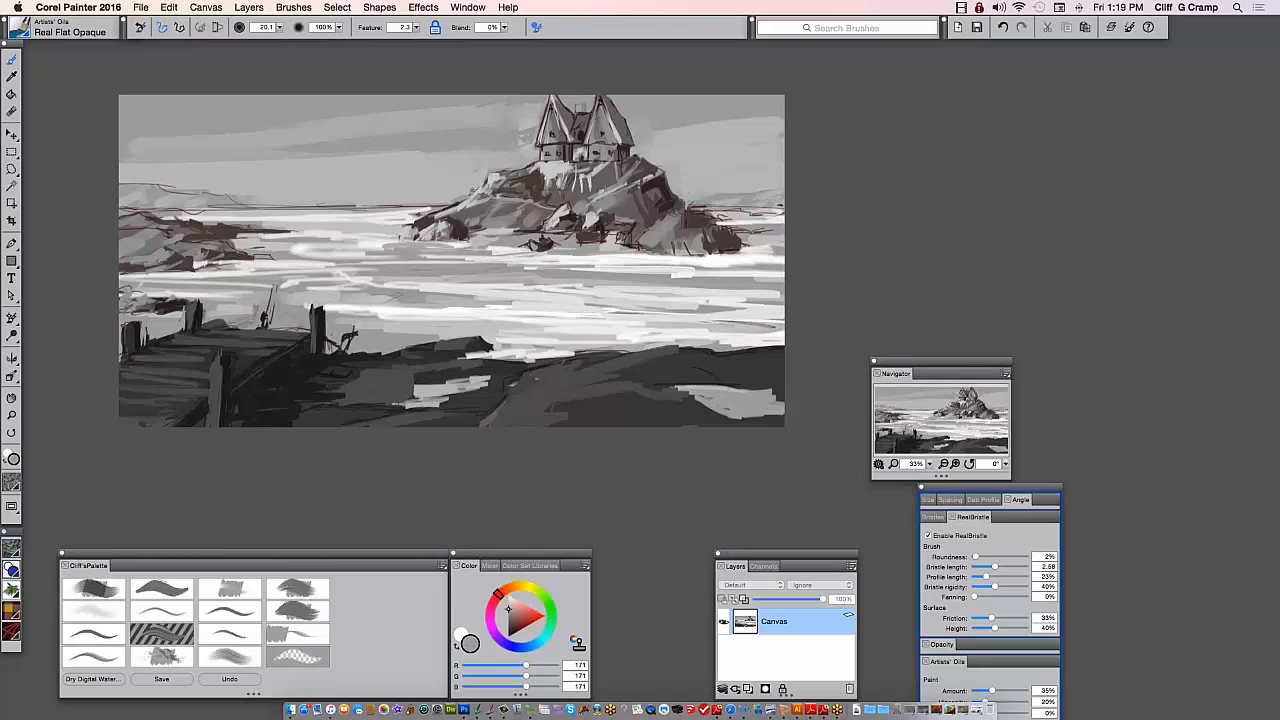
left_click(469, 223, "alt")
left_click(467, 230, "alt")
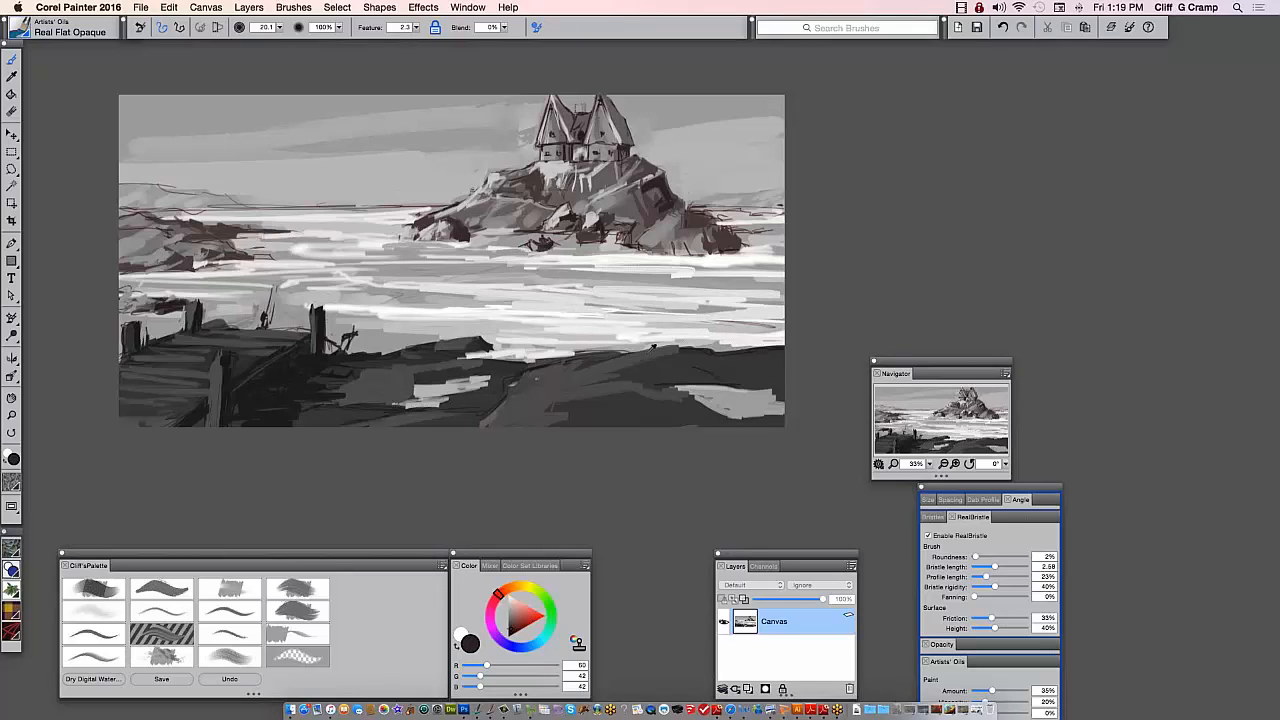
Rework the foreground slope with sampled dark greys and break up the edge of the pool beyond it
left_click(766, 354, "alt")
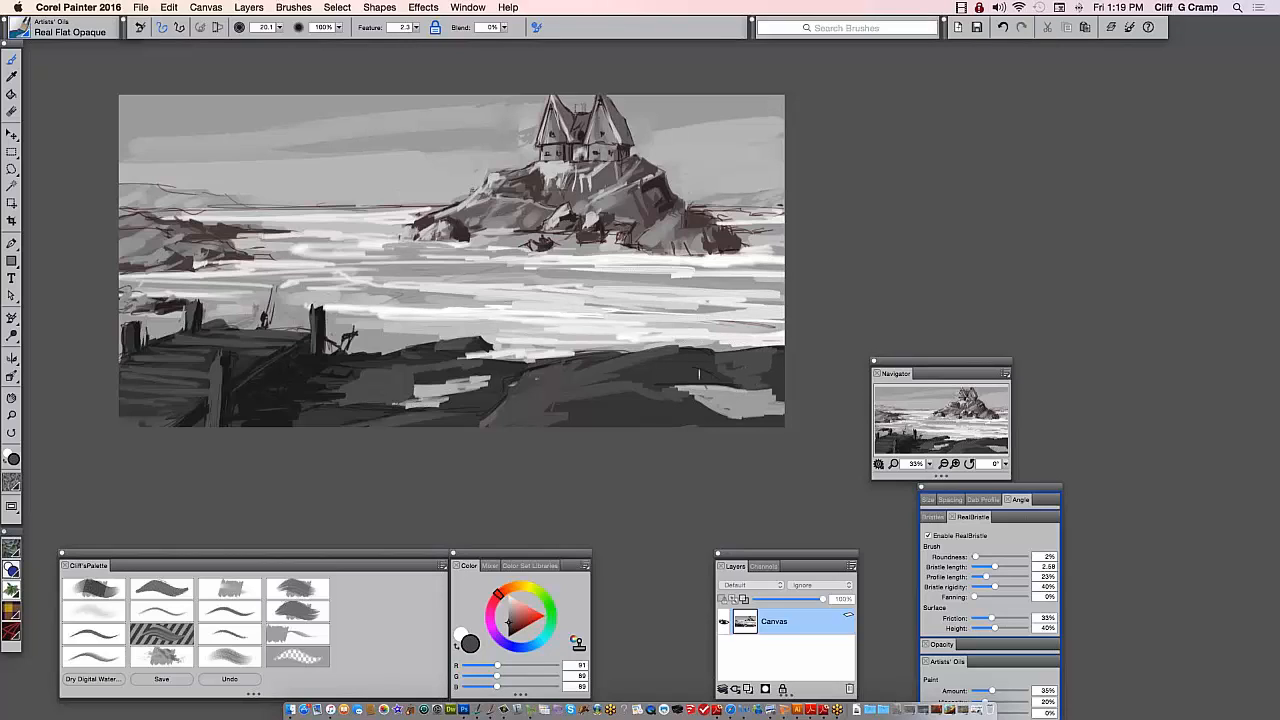
left_click(661, 177, "alt")
left_click(600, 414, "alt")
left_click_drag(698, 414, 716, 411)
Detail the island's shoreline rocks below the house with sampled darks (RGB 52, 37, 37), mid grey (RGB 117, 107, 107) and light greys (RGB 207 and 171)
left_click(416, 346, "alt")
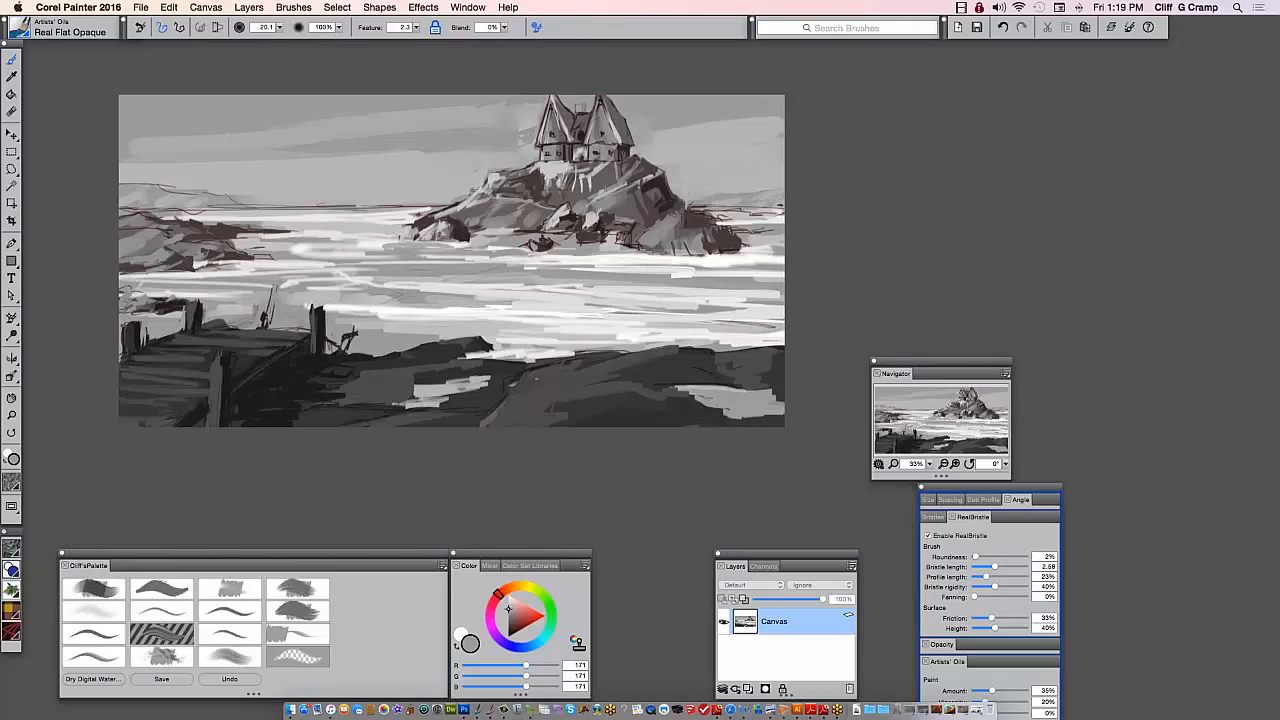
left_click(627, 235, "alt")
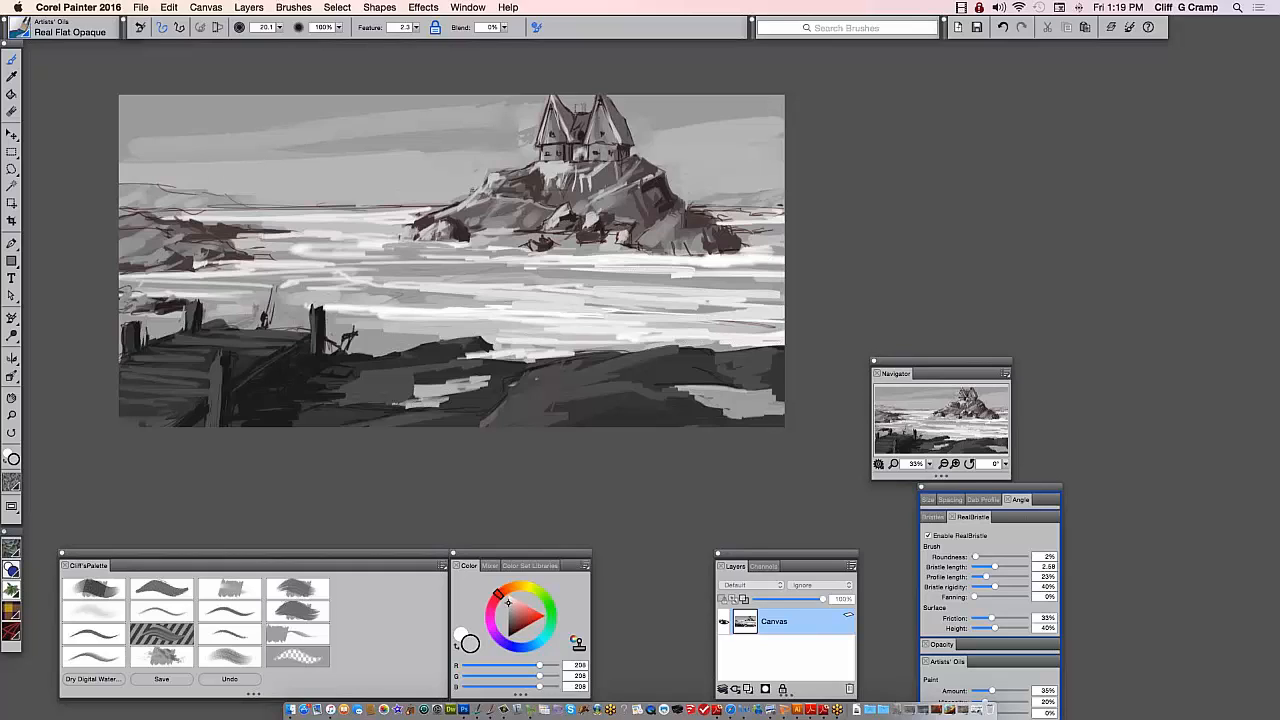
left_click(662, 194, "alt")
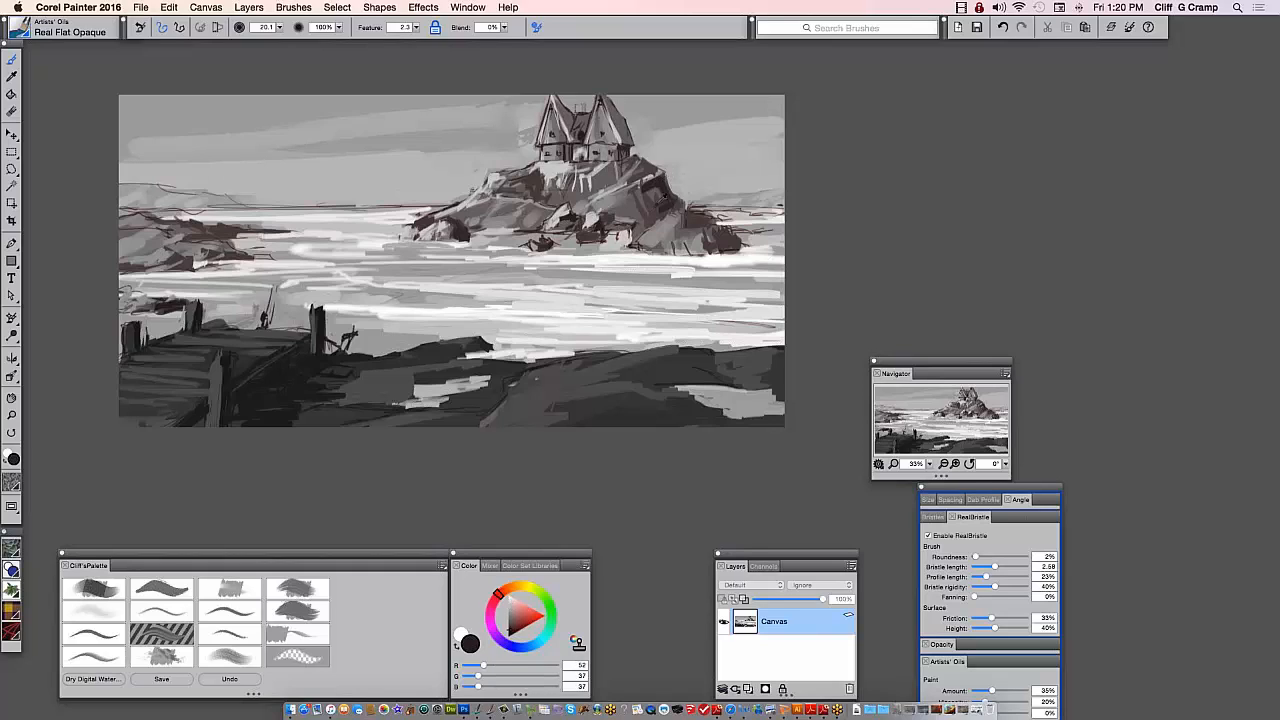
left_click(628, 220, "alt")
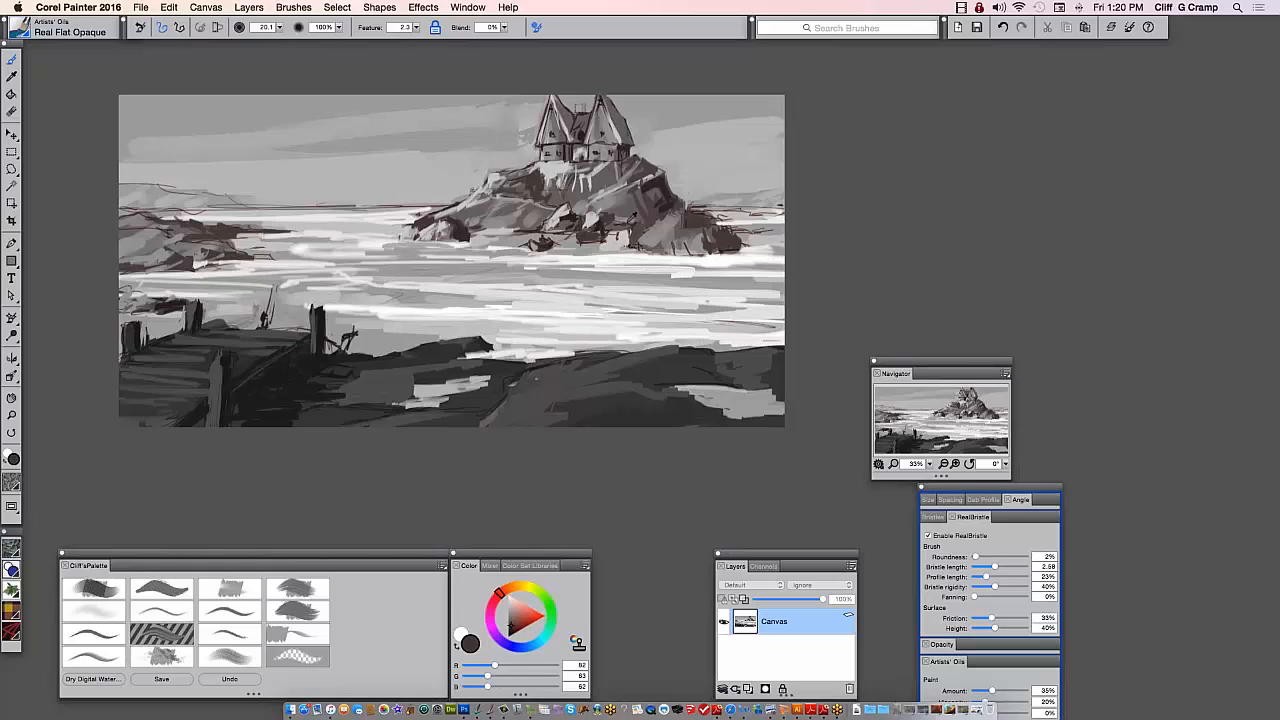
left_click(625, 220, "alt")
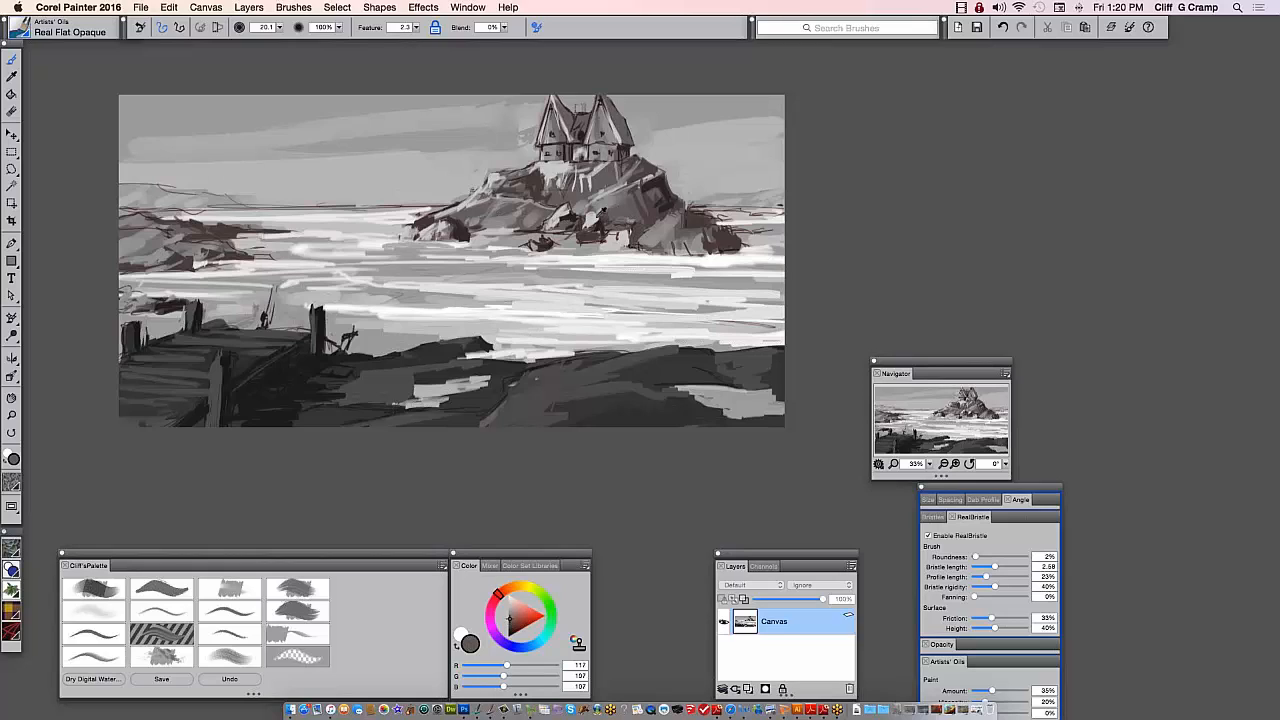
left_click(600, 226, "alt")
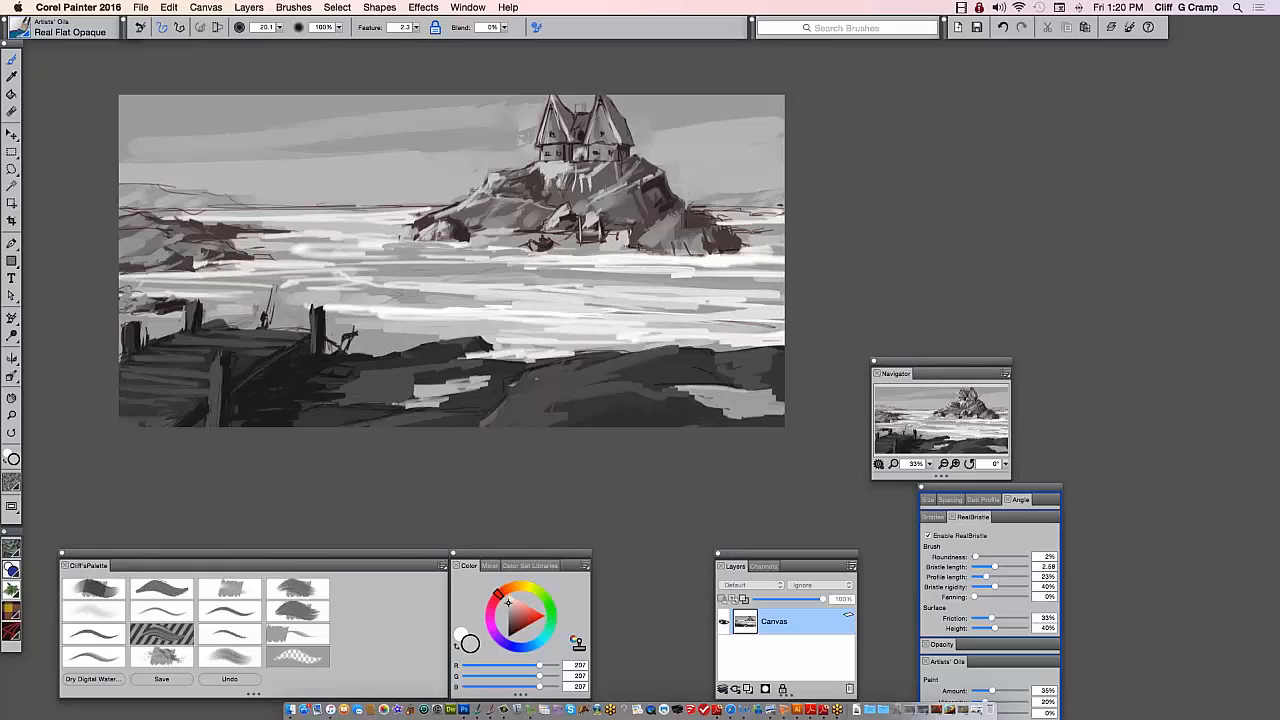
left_click(578, 234, "alt")
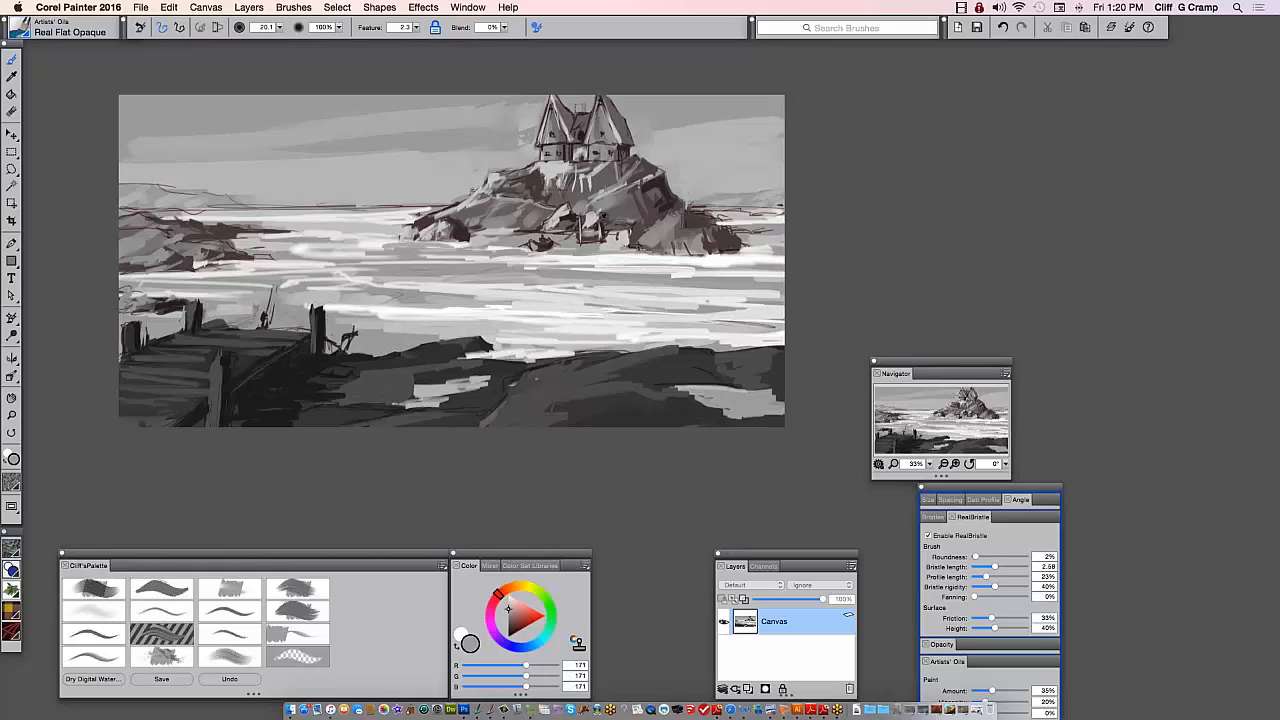
Choose a pale teal with the New Simple Water brush and glaze the sky beside the island down to the horizon
left_click(576, 208, "alt")
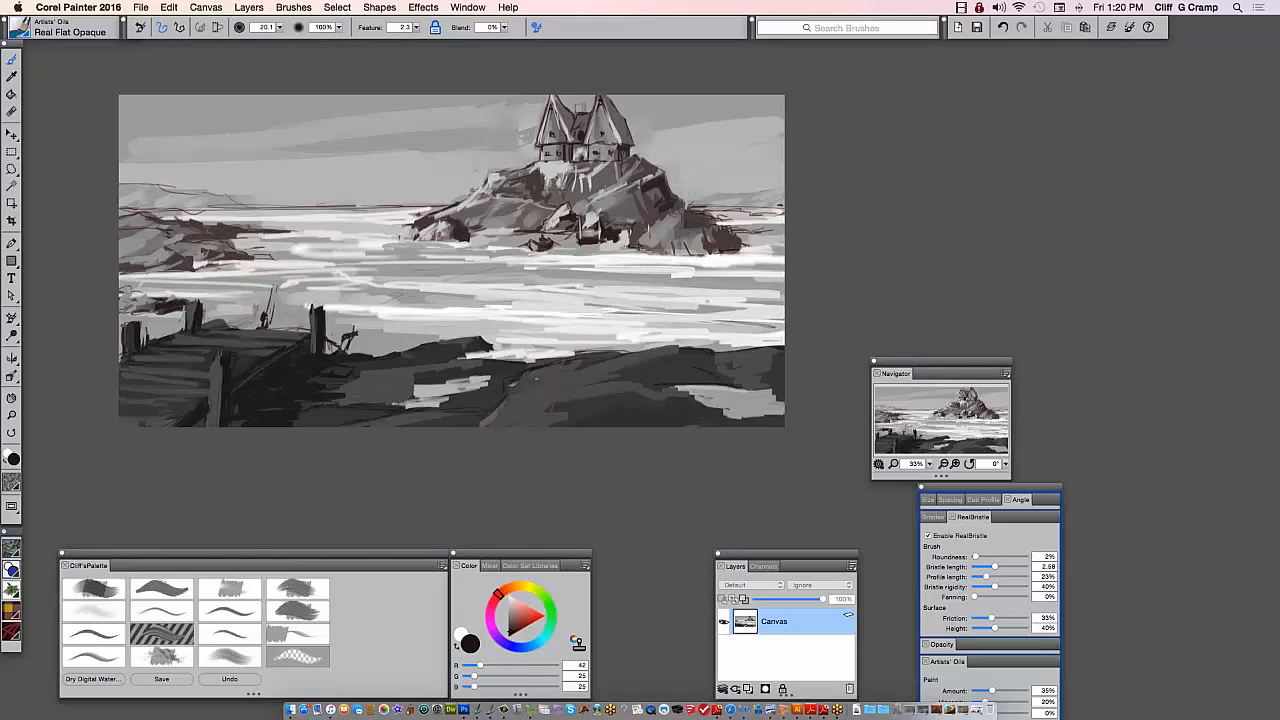
left_click(100, 592)
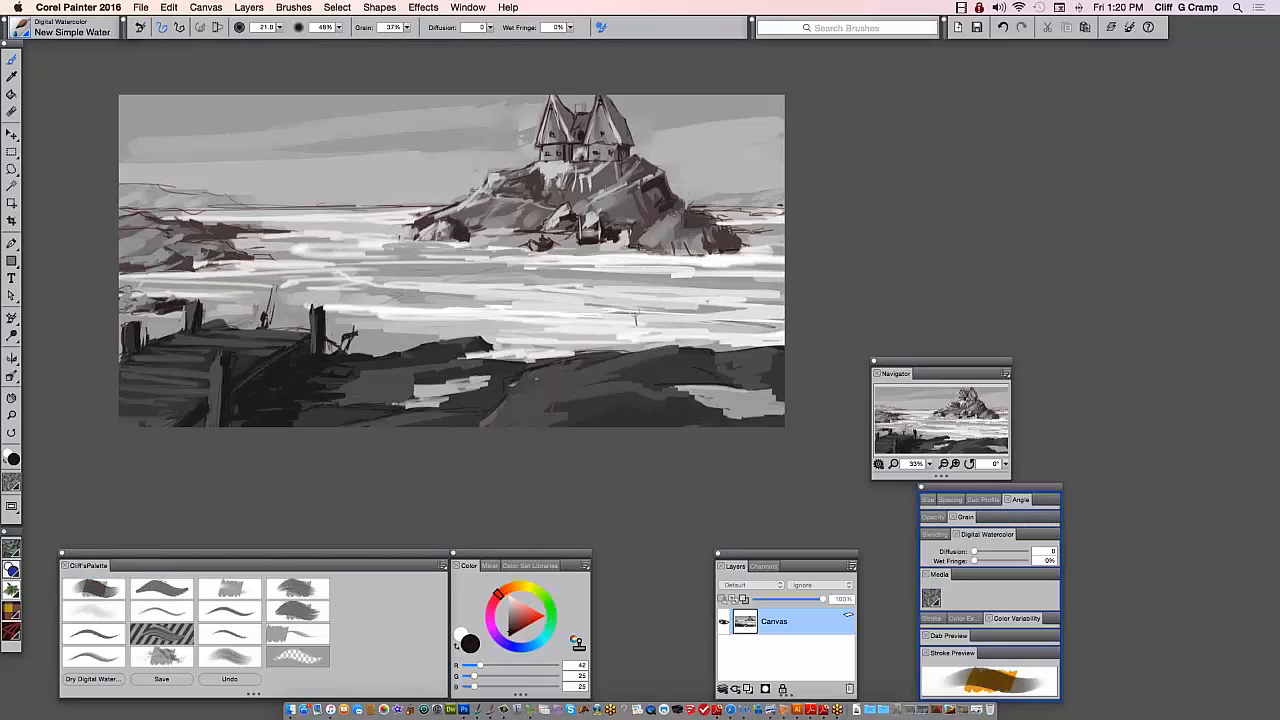
left_click_drag(515, 627, 514, 605)
left_click(542, 640)
left_click(540, 639)
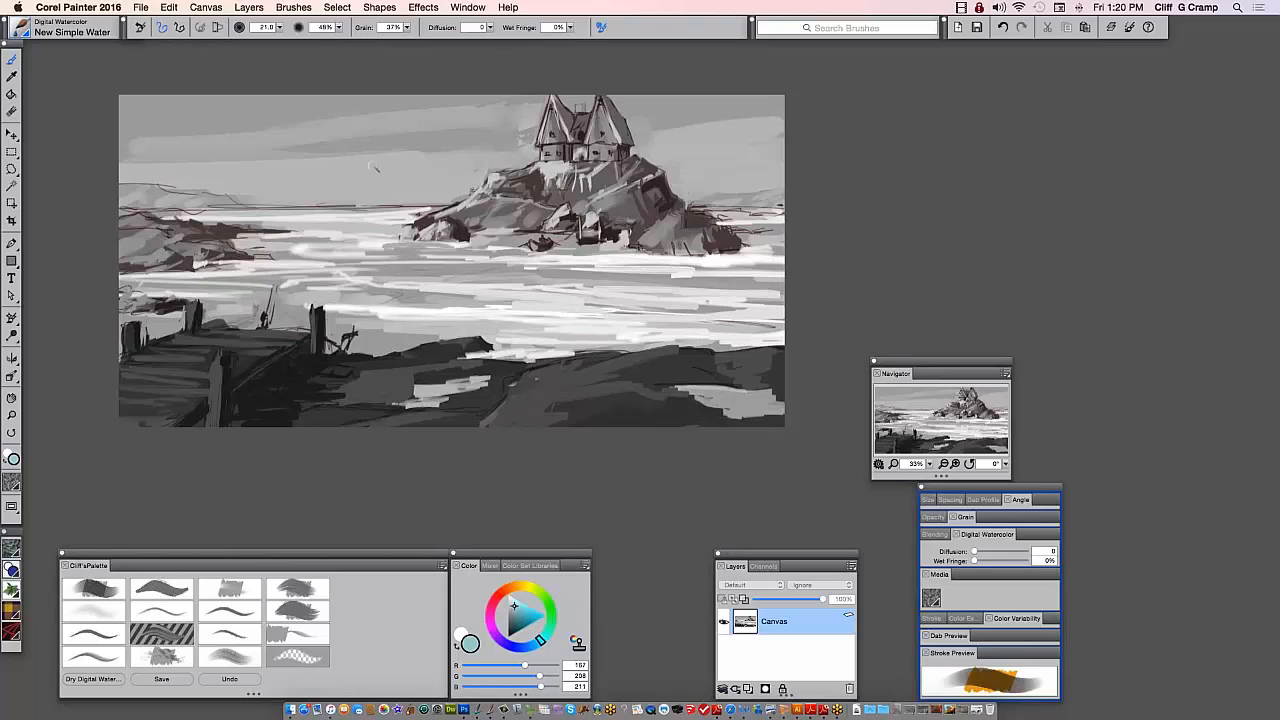
left_click_drag(375, 171, 398, 169)
mouse_move(240, 132)
left_mouse_down()
mouse_move(489, 113)
mouse_move(187, 116)
mouse_move(195, 142)
mouse_move(471, 129)
left_mouse_up()
left_click_drag(440, 192, 262, 196)
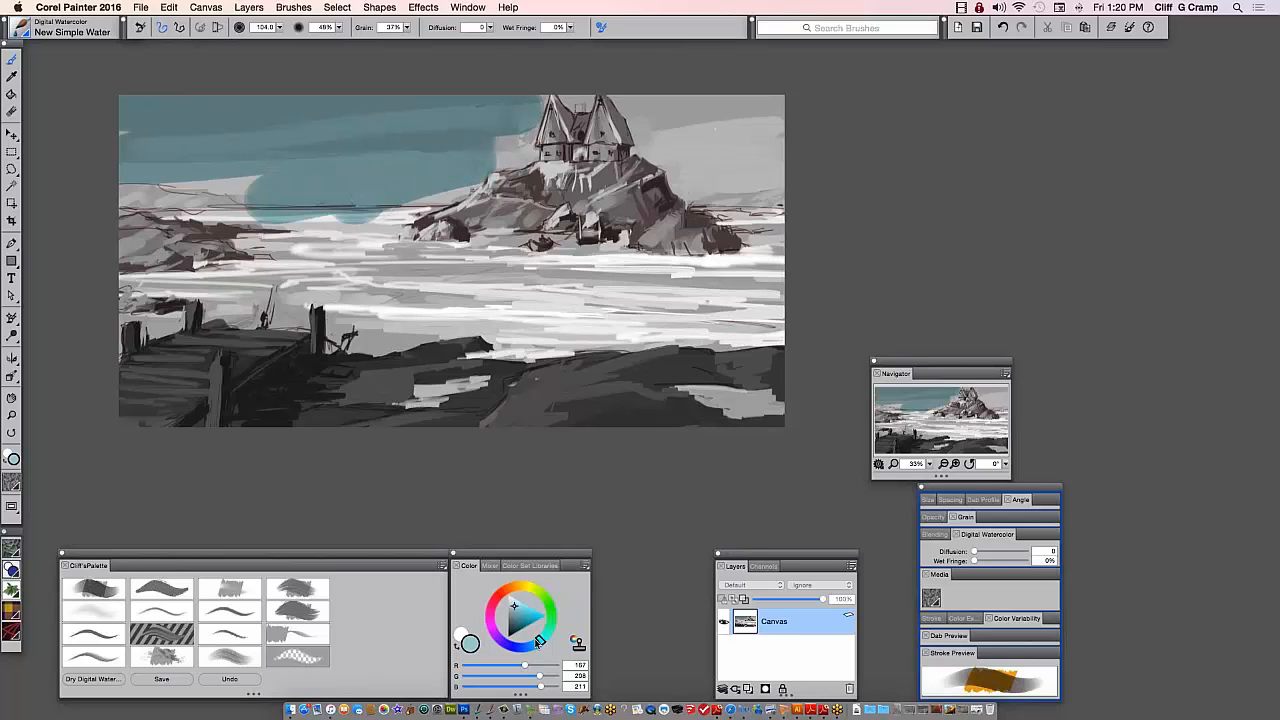
Glaze the whole painting with pale blue (RGB 167, 196, 211) and wash the lower sky with lighter blue (RGB 197, 224, 237)
left_click(536, 647)
left_click(531, 647)
mouse_move(463, 143)
left_mouse_down()
mouse_move(282, 89)
mouse_move(325, 125)
mouse_move(468, 137)
mouse_move(335, 161)
mouse_move(136, 165)
mouse_move(343, 180)
mouse_move(536, 118)
mouse_move(571, 79)
mouse_move(454, 170)
mouse_move(540, 122)
mouse_move(711, 113)
mouse_move(740, 153)
mouse_move(809, 169)
mouse_move(826, 194)
left_mouse_up()
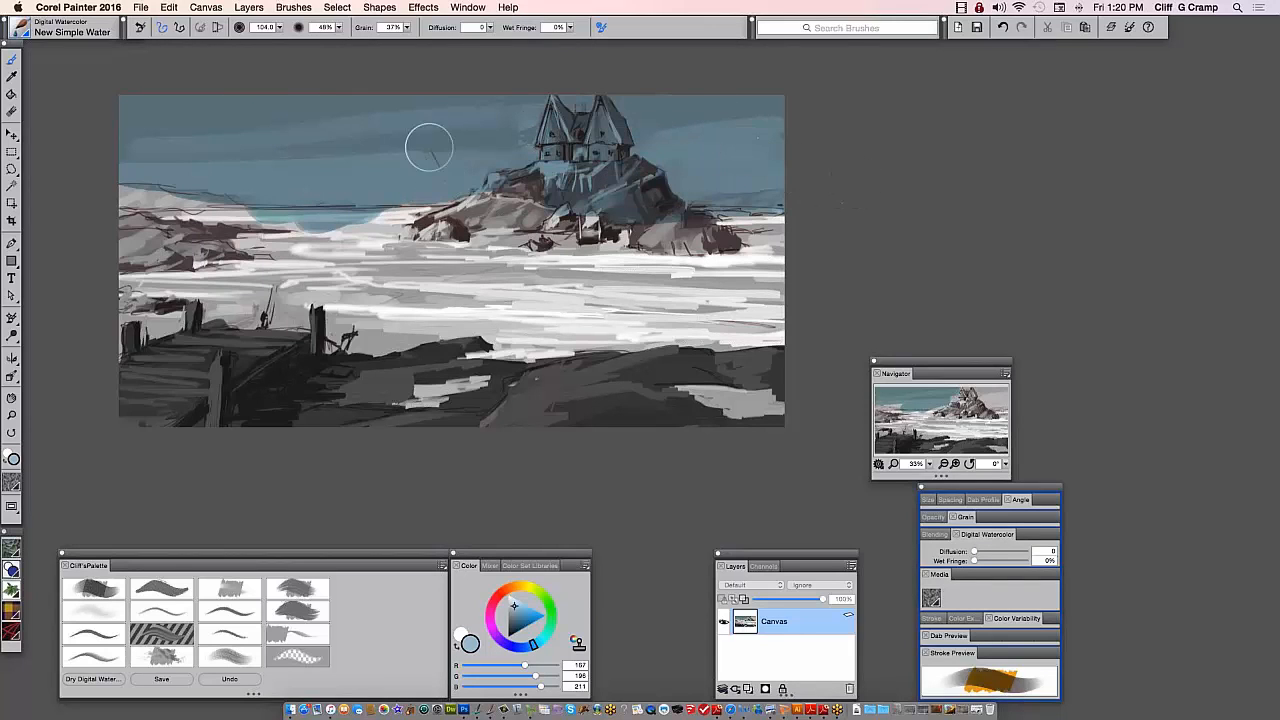
mouse_move(720, 221)
left_mouse_down()
mouse_move(346, 220)
mouse_move(443, 277)
mouse_move(150, 290)
mouse_move(136, 177)
mouse_move(274, 274)
mouse_move(114, 289)
mouse_move(686, 363)
mouse_move(405, 412)
mouse_move(134, 380)
mouse_move(360, 426)
mouse_move(694, 240)
mouse_move(848, 214)
left_mouse_up()
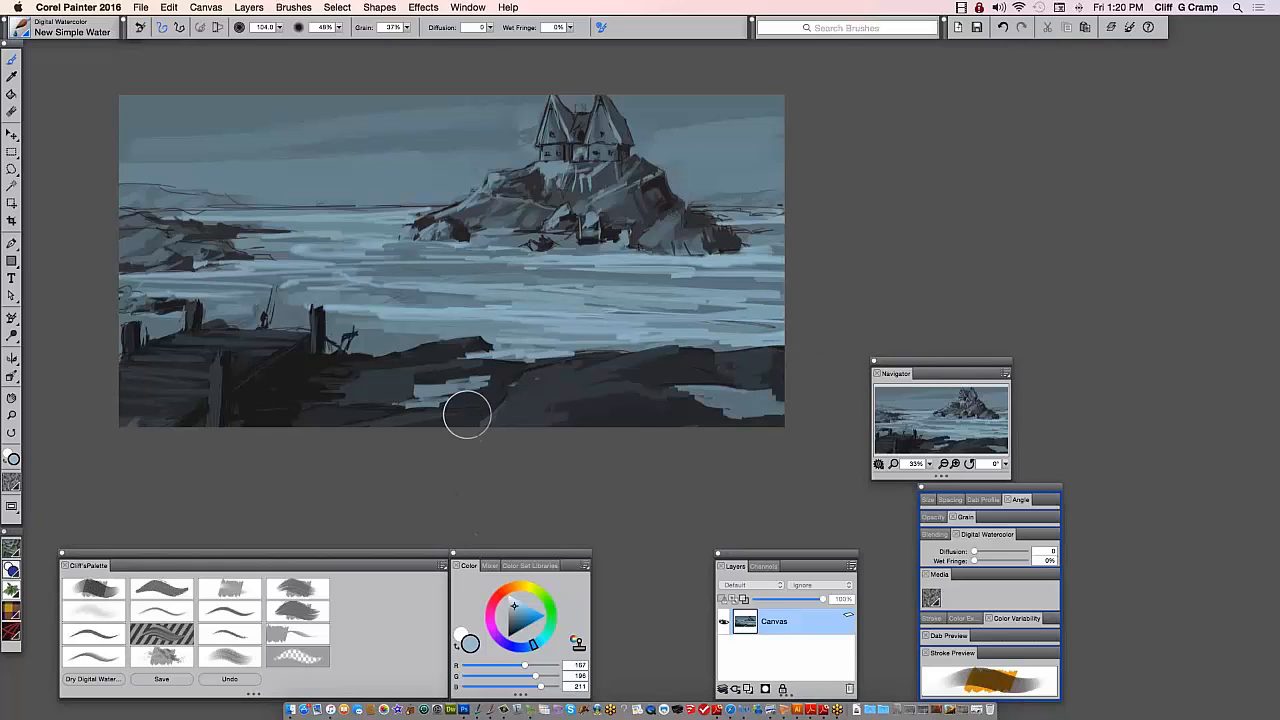
left_click(513, 602)
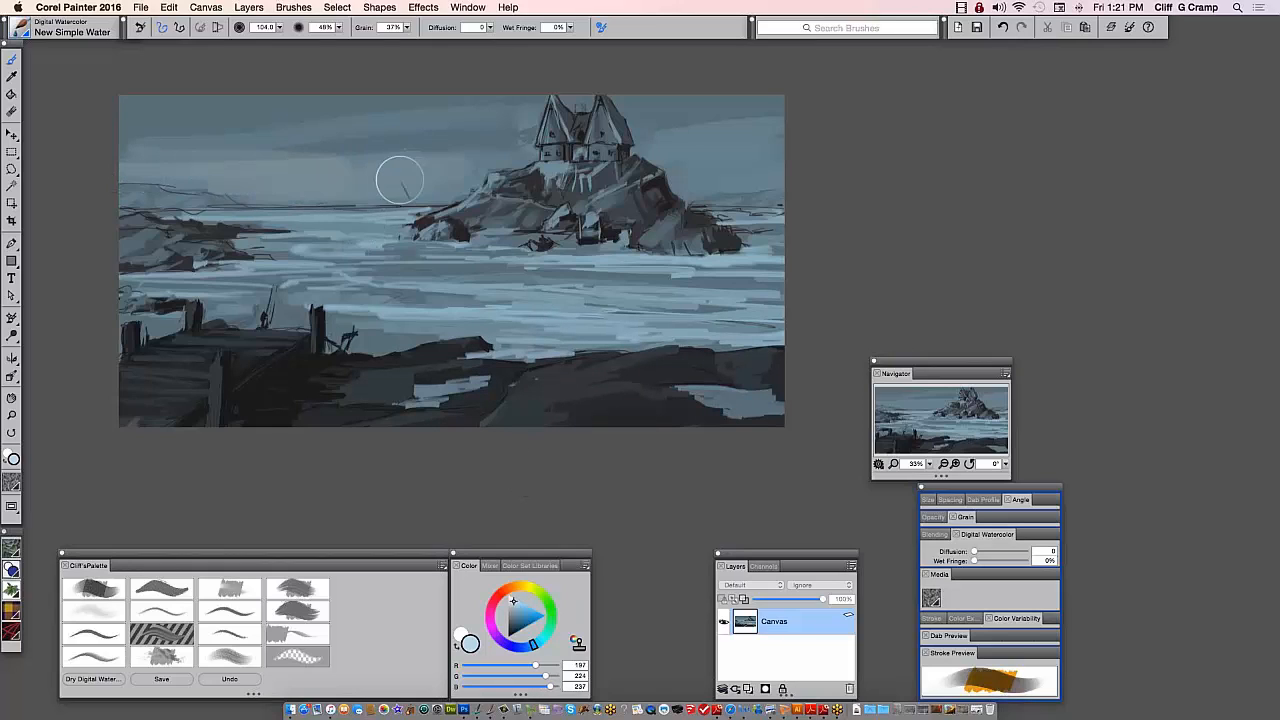
left_click_drag(440, 192, 490, 178)
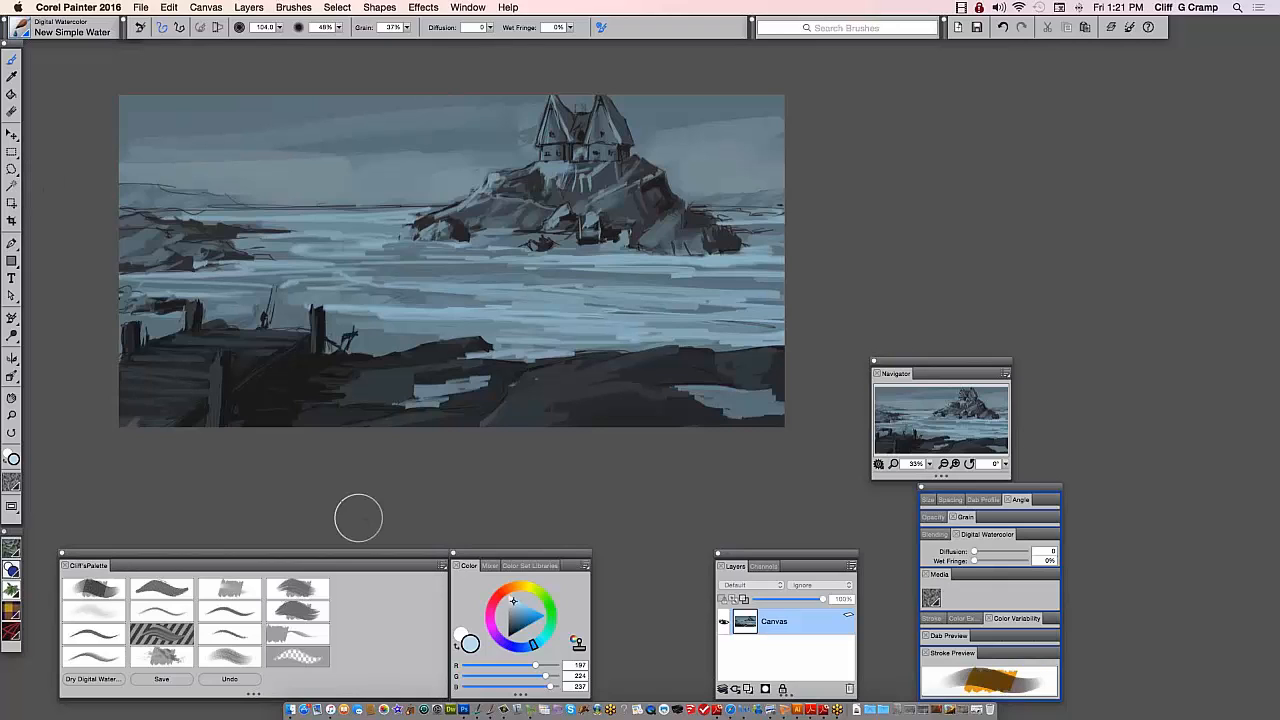
Glaze the island rocks and the distant shore rocks with warm cream (RGB 237, 224, 197), using a smaller brush
left_click(518, 588)
mouse_move(583, 217)
left_mouse_down()
mouse_move(576, 182)
mouse_move(525, 204)
mouse_move(540, 185)
mouse_move(519, 190)
mouse_move(539, 197)
mouse_move(539, 172)
mouse_move(512, 174)
mouse_move(545, 159)
mouse_move(493, 175)
mouse_move(450, 207)
mouse_move(444, 233)
mouse_move(471, 213)
left_mouse_up()
key("bracketleft")
key("bracketleft")
key("bracketleft")
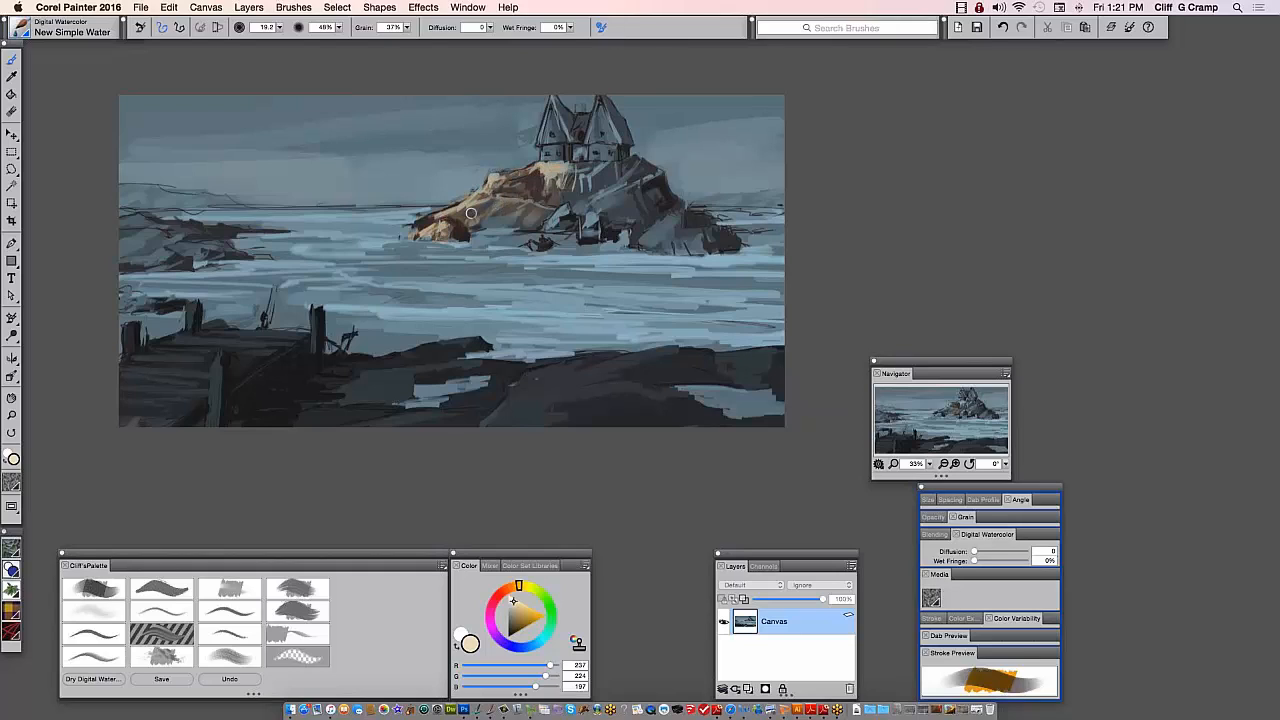
mouse_move(568, 179)
left_mouse_down()
mouse_move(585, 219)
mouse_move(560, 209)
mouse_move(585, 194)
mouse_move(593, 175)
mouse_move(565, 202)
mouse_move(581, 168)
left_mouse_up()
left_click_drag(578, 217, 604, 180)
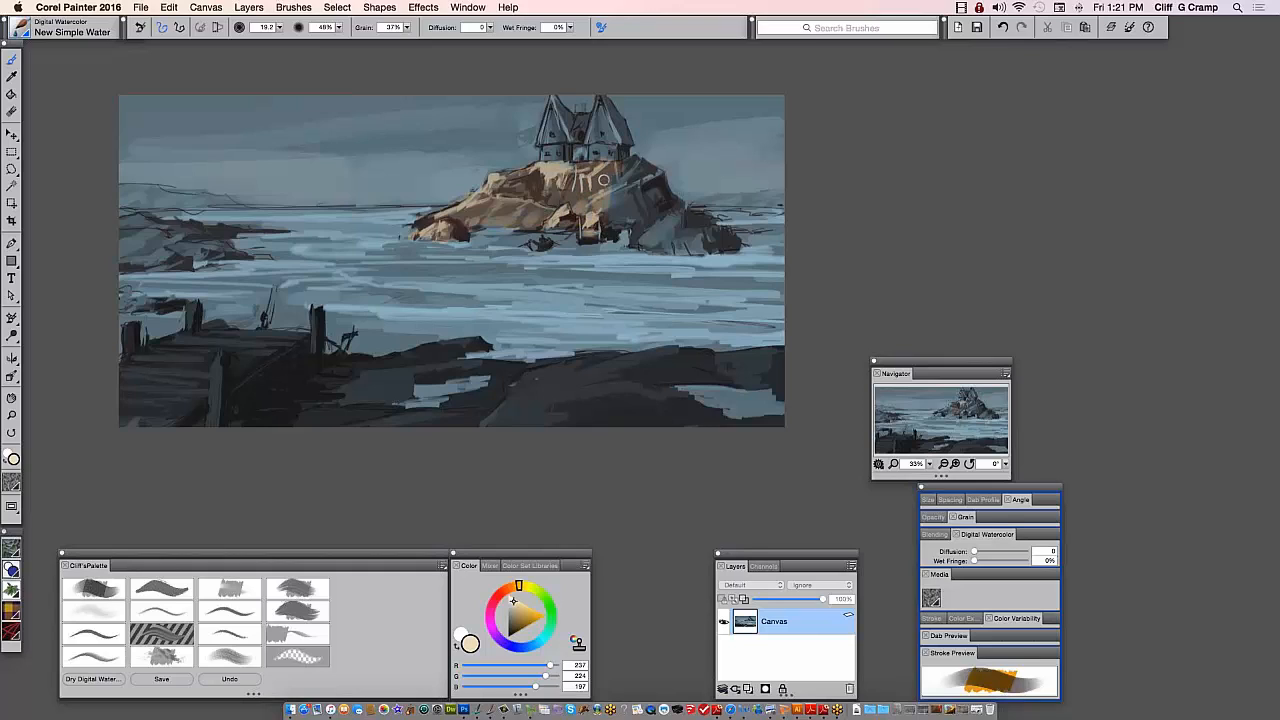
left_click_drag(452, 218, 438, 235)
mouse_move(614, 166)
left_mouse_down()
mouse_move(606, 198)
mouse_move(628, 184)
mouse_move(620, 221)
mouse_move(629, 198)
mouse_move(653, 197)
mouse_move(635, 235)
mouse_move(651, 190)
mouse_move(680, 200)
mouse_move(675, 218)
mouse_move(653, 241)
mouse_move(670, 209)
mouse_move(651, 165)
mouse_move(661, 244)
mouse_move(670, 216)
mouse_move(722, 246)
mouse_move(692, 243)
left_mouse_up()
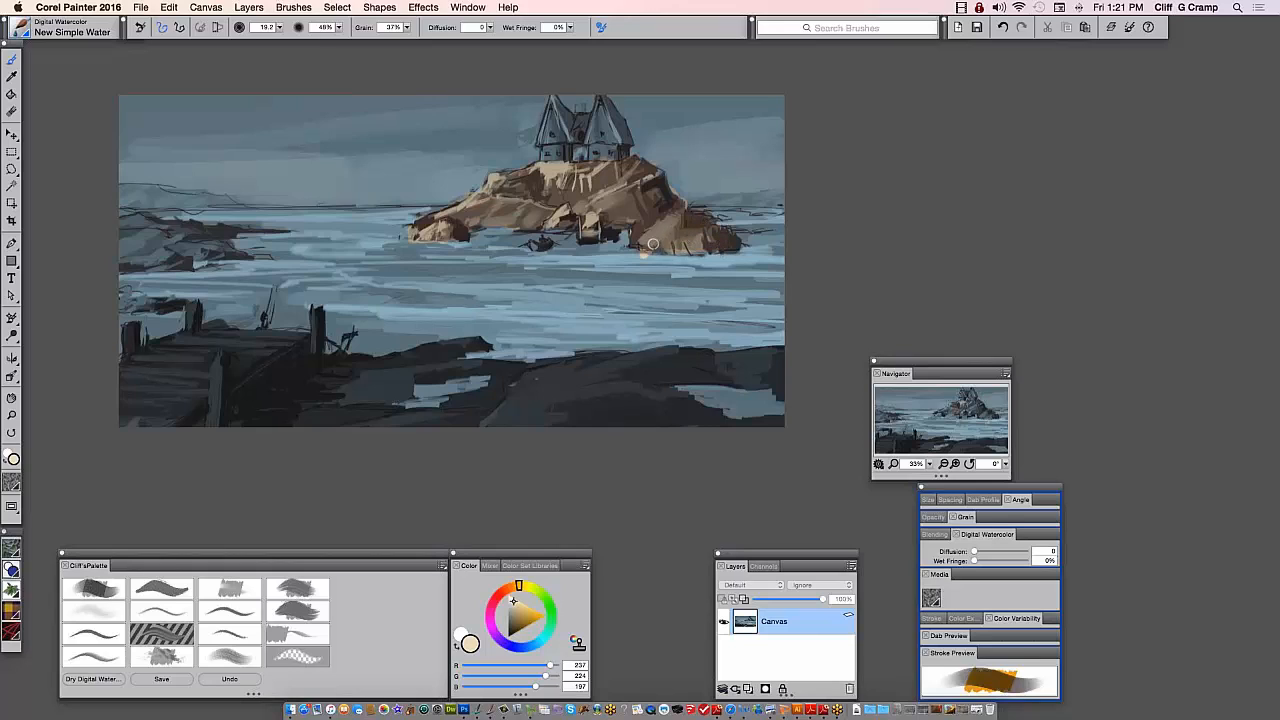
mouse_move(158, 235)
left_mouse_down()
mouse_move(204, 230)
mouse_move(172, 224)
mouse_move(164, 240)
mouse_move(231, 251)
mouse_move(129, 253)
mouse_move(138, 265)
mouse_move(145, 222)
mouse_move(123, 221)
mouse_move(117, 262)
mouse_move(197, 256)
mouse_move(219, 230)
left_mouse_up()
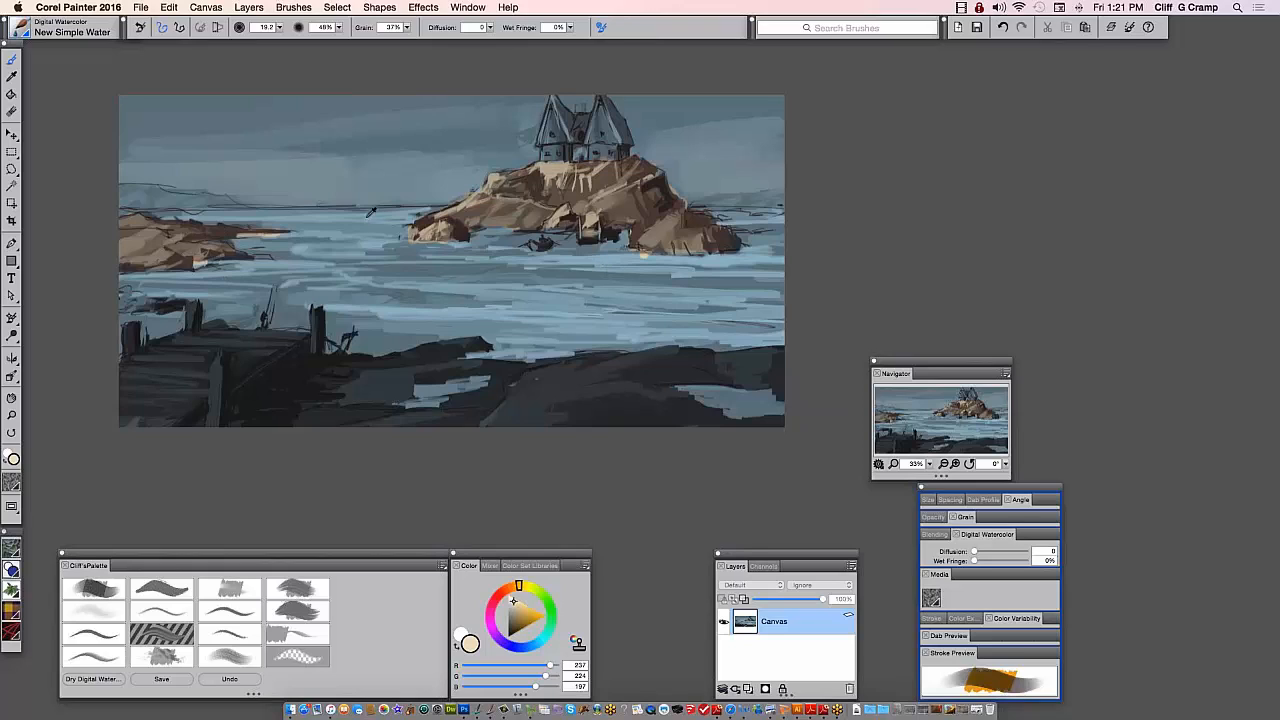
Glaze the far water along the horizon on both sides of the island with pale blue-grey (RGB 199, 213, 219)
left_click(535, 643)
left_click(511, 604)
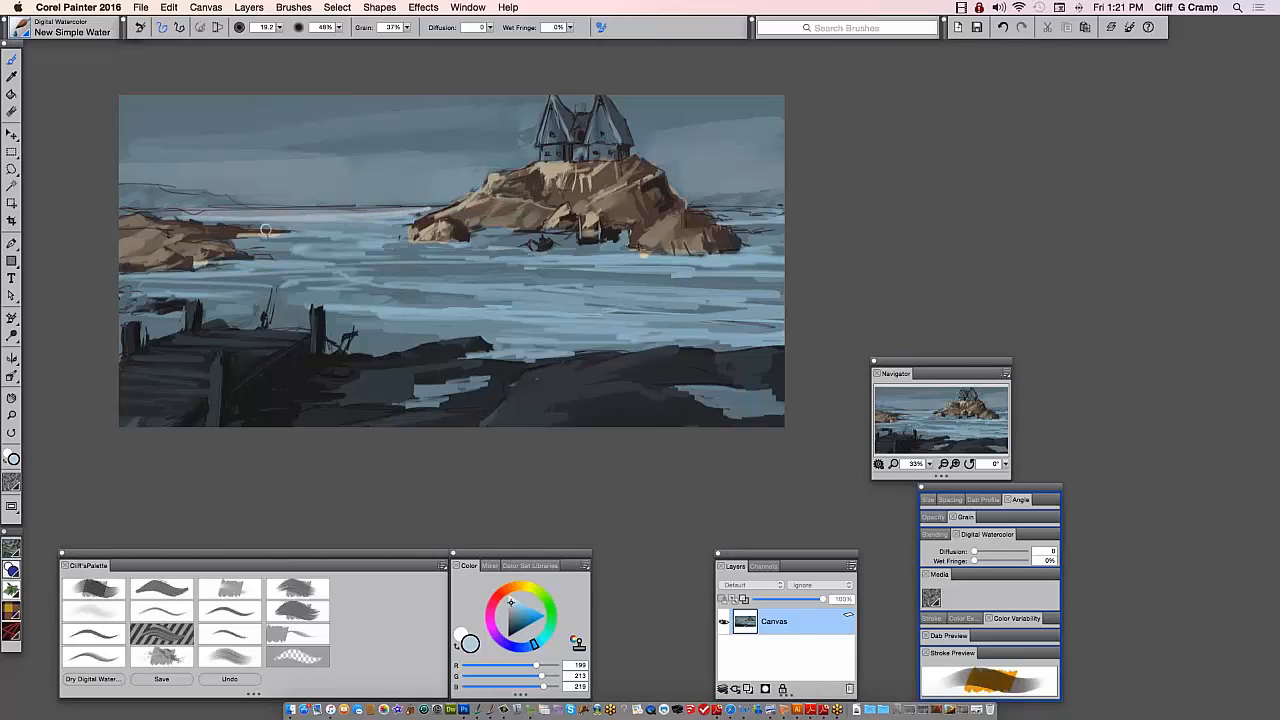
left_click_drag(266, 230, 404, 223)
left_click_drag(728, 216, 784, 220)
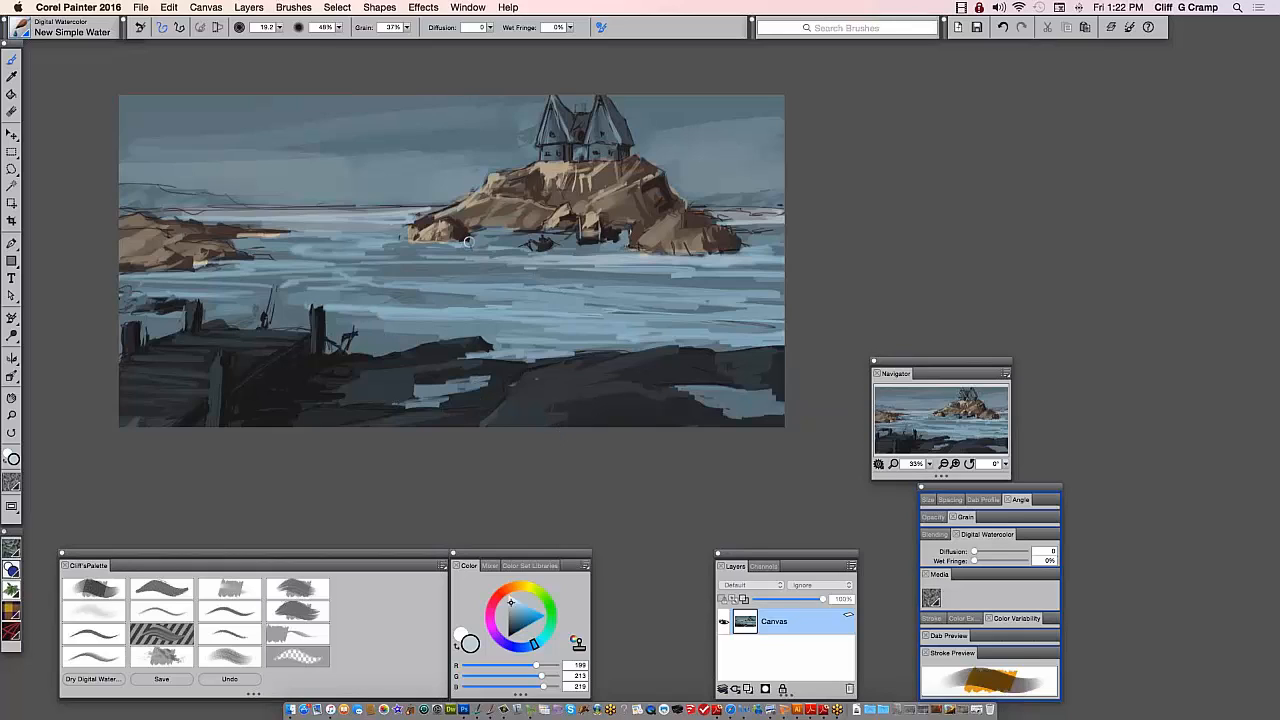
Wash light grey (RGB 221) streaks over the water around the island and soften the lower sky with the same grey
left_click(508, 602)
left_click_drag(505, 241, 375, 242)
mouse_move(605, 266)
left_mouse_down()
mouse_move(411, 267)
mouse_move(786, 259)
left_mouse_up()
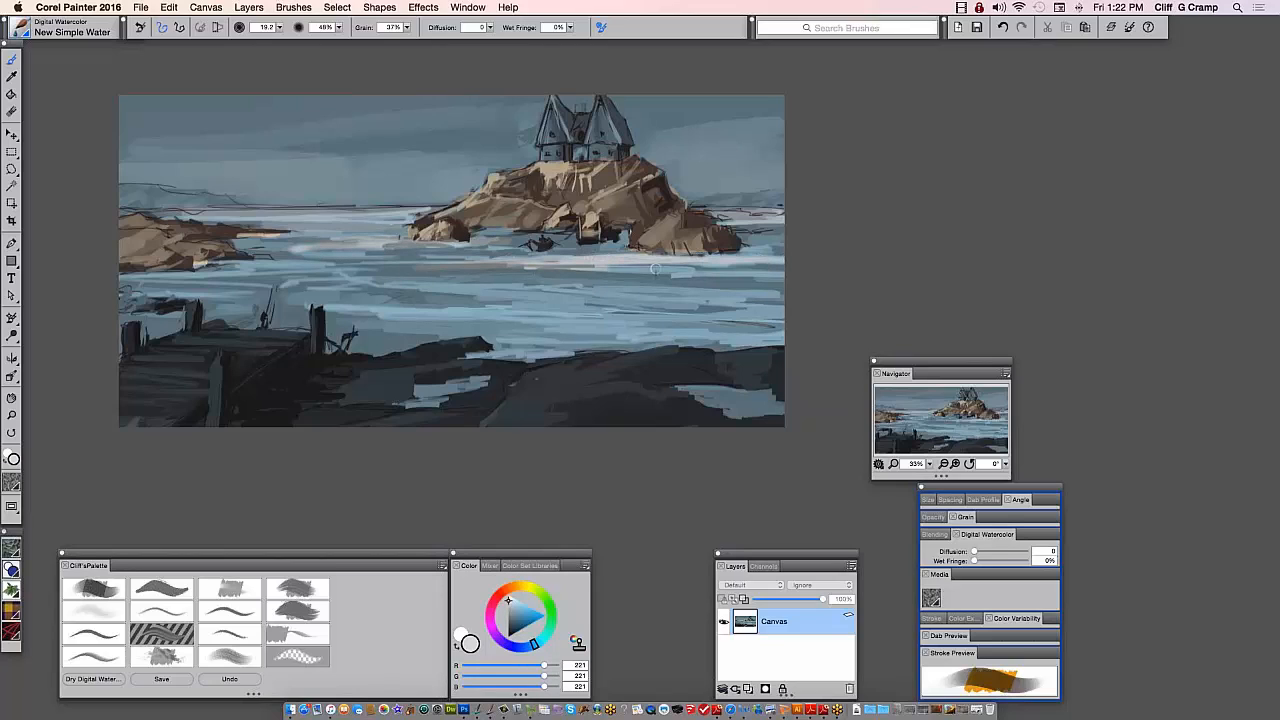
left_click_drag(248, 250, 329, 244)
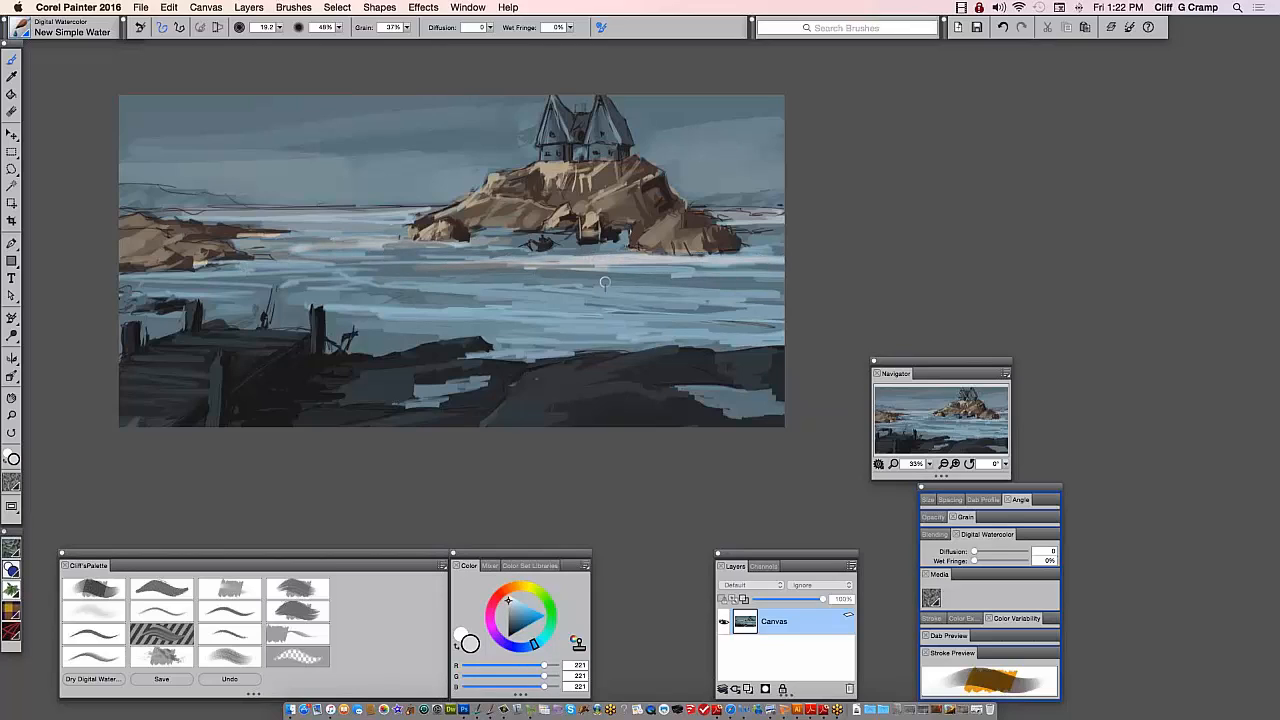
left_click_drag(768, 296, 605, 295)
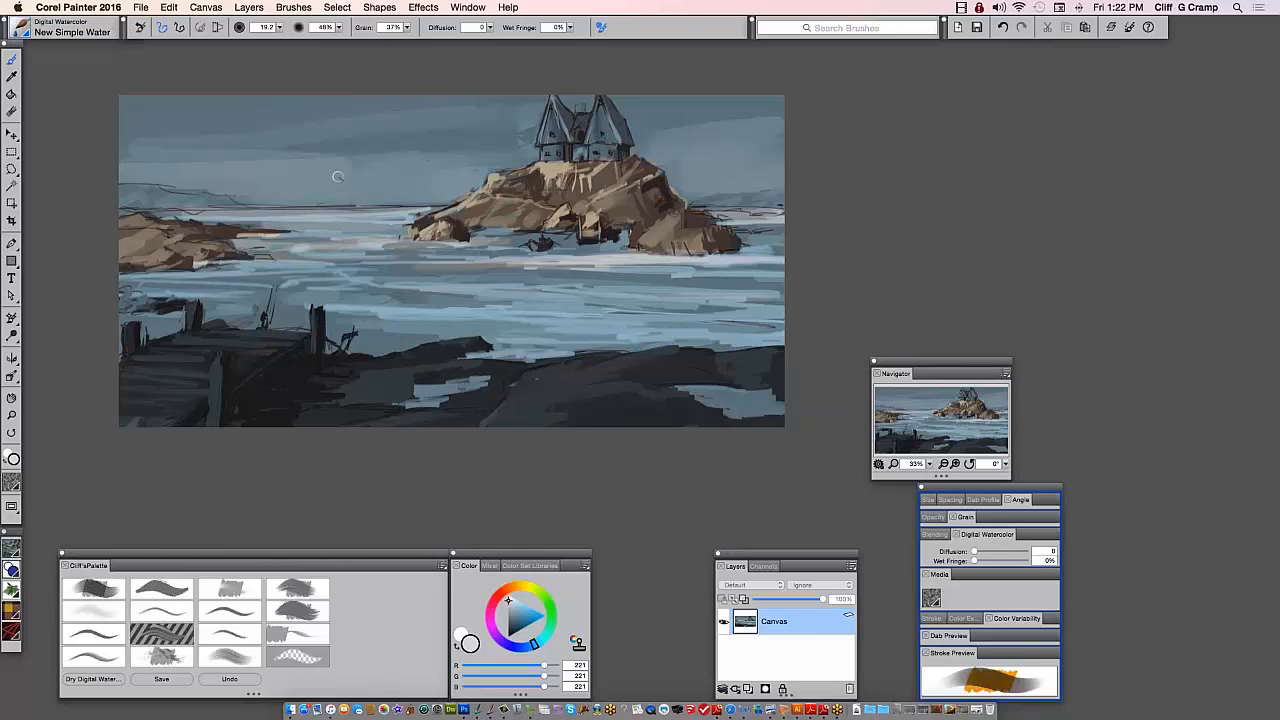
left_click_drag(337, 176, 337, 177)
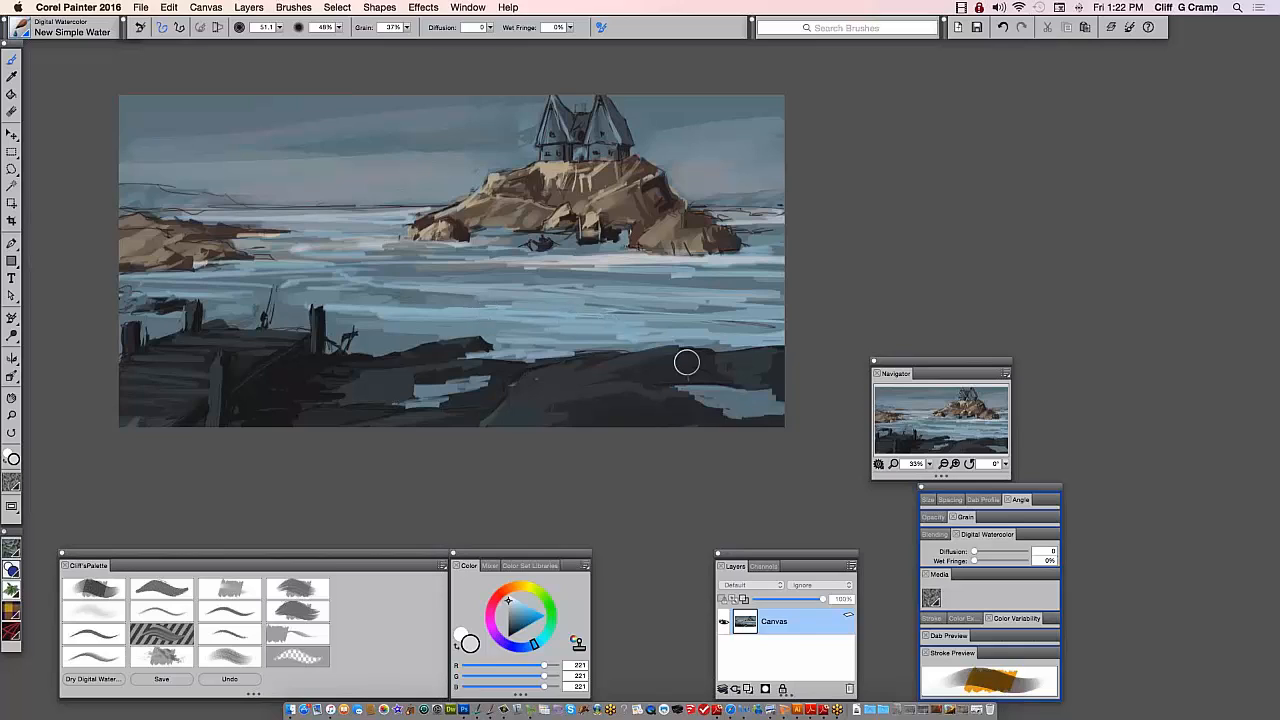
Glaze the middle water with blues (RGB 122, 183, 208 and 122, 171, 208) and the near water with sea green
left_click(518, 608)
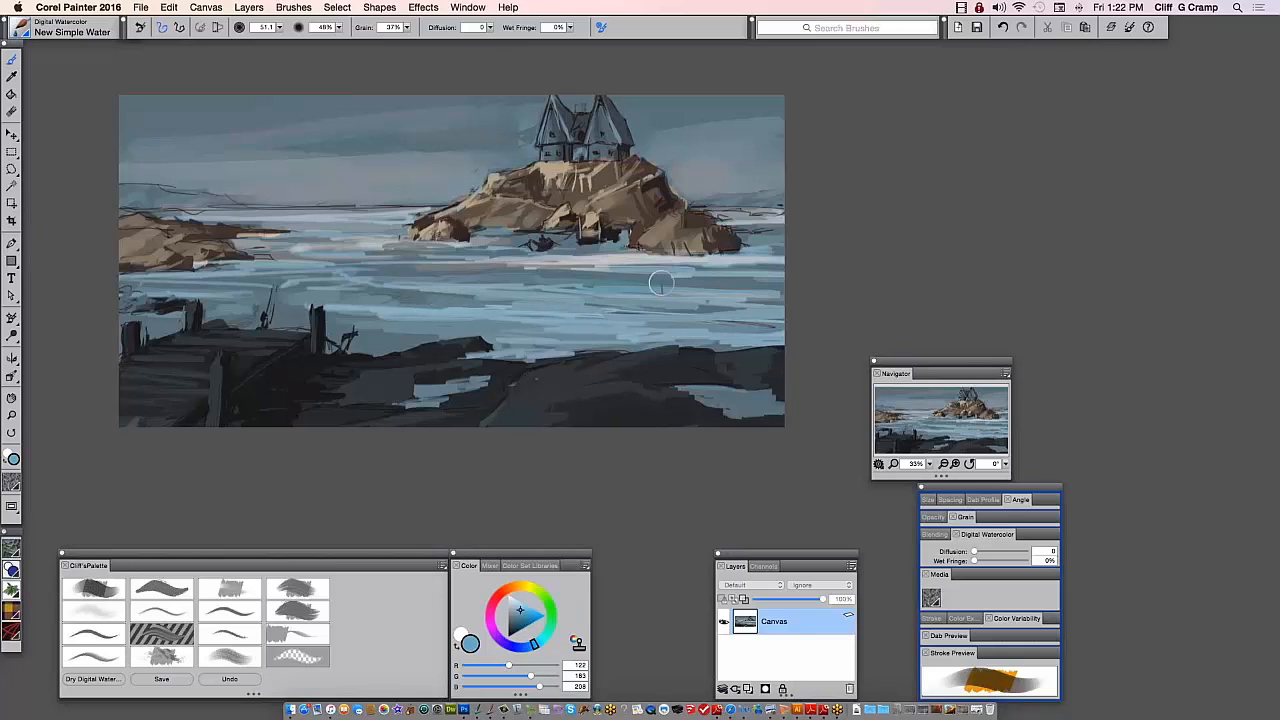
left_click_drag(524, 282, 414, 283)
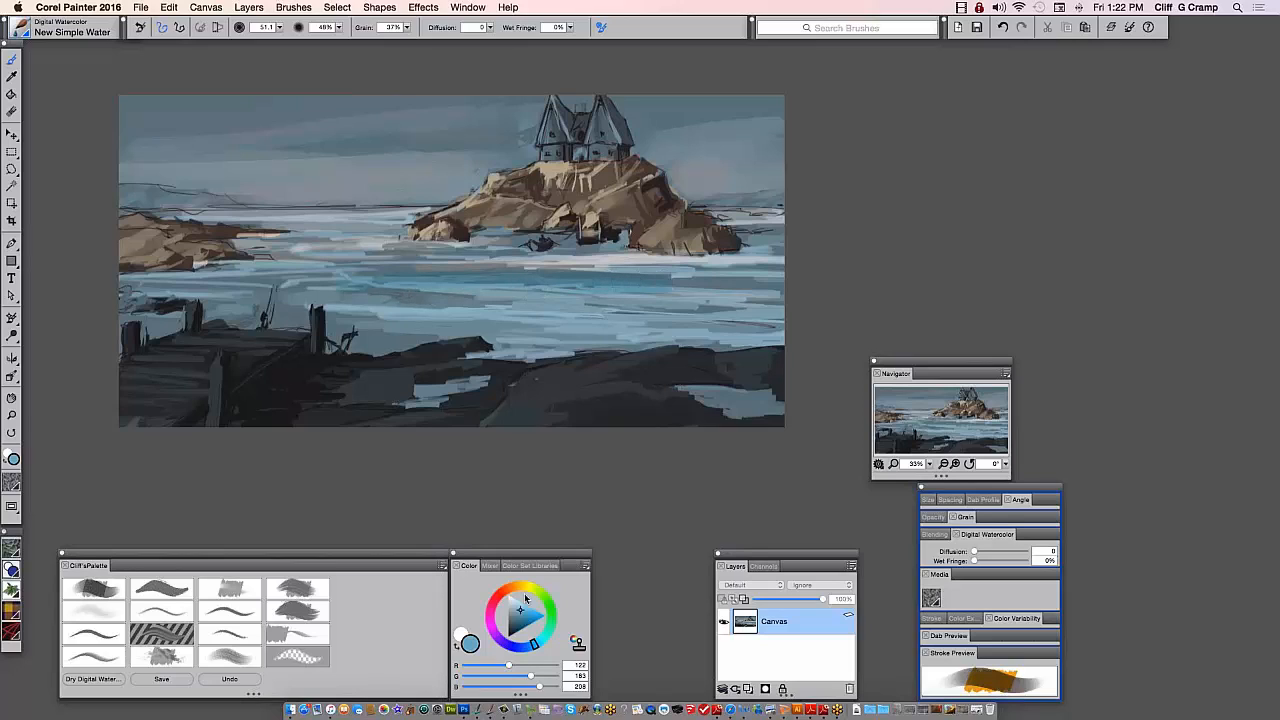
left_click(532, 646)
mouse_move(770, 276)
left_mouse_down()
mouse_move(612, 278)
mouse_move(522, 306)
mouse_move(800, 311)
left_mouse_up()
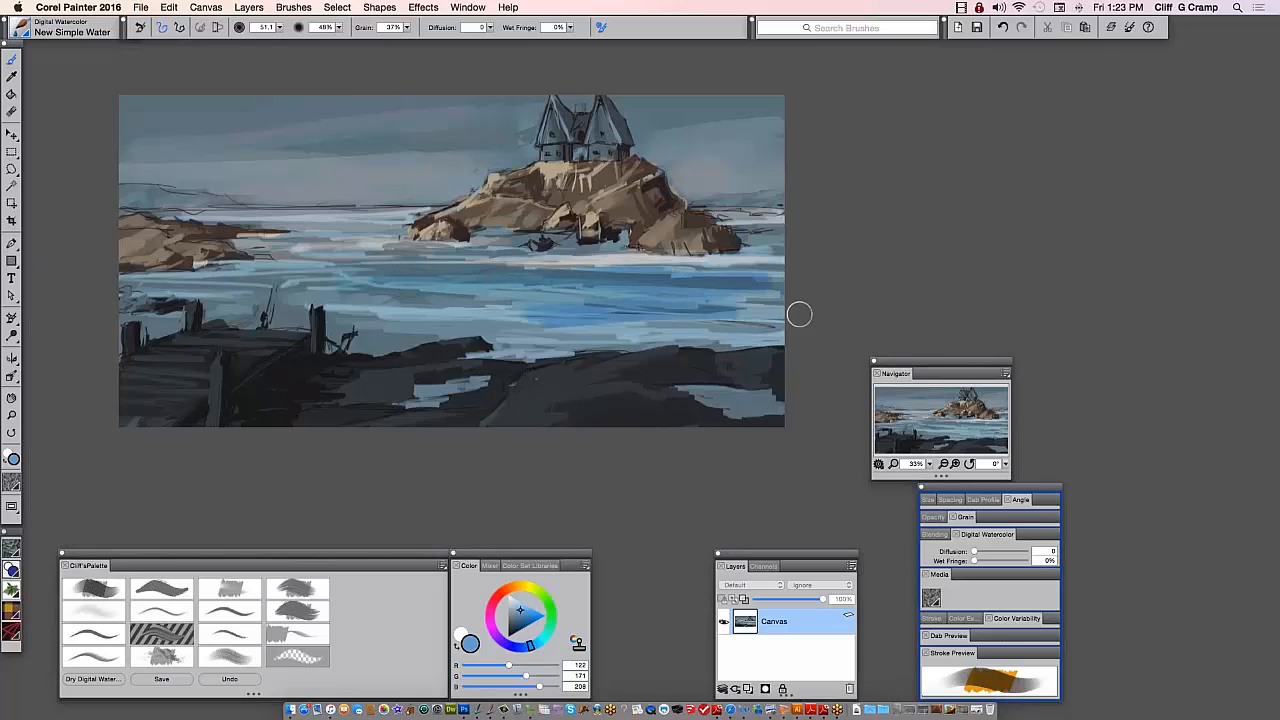
left_click_drag(530, 304, 410, 301)
mouse_move(350, 272)
left_mouse_down()
mouse_move(230, 270)
mouse_move(180, 285)
left_mouse_up()
left_click_drag(370, 316, 484, 318)
left_click(549, 627)
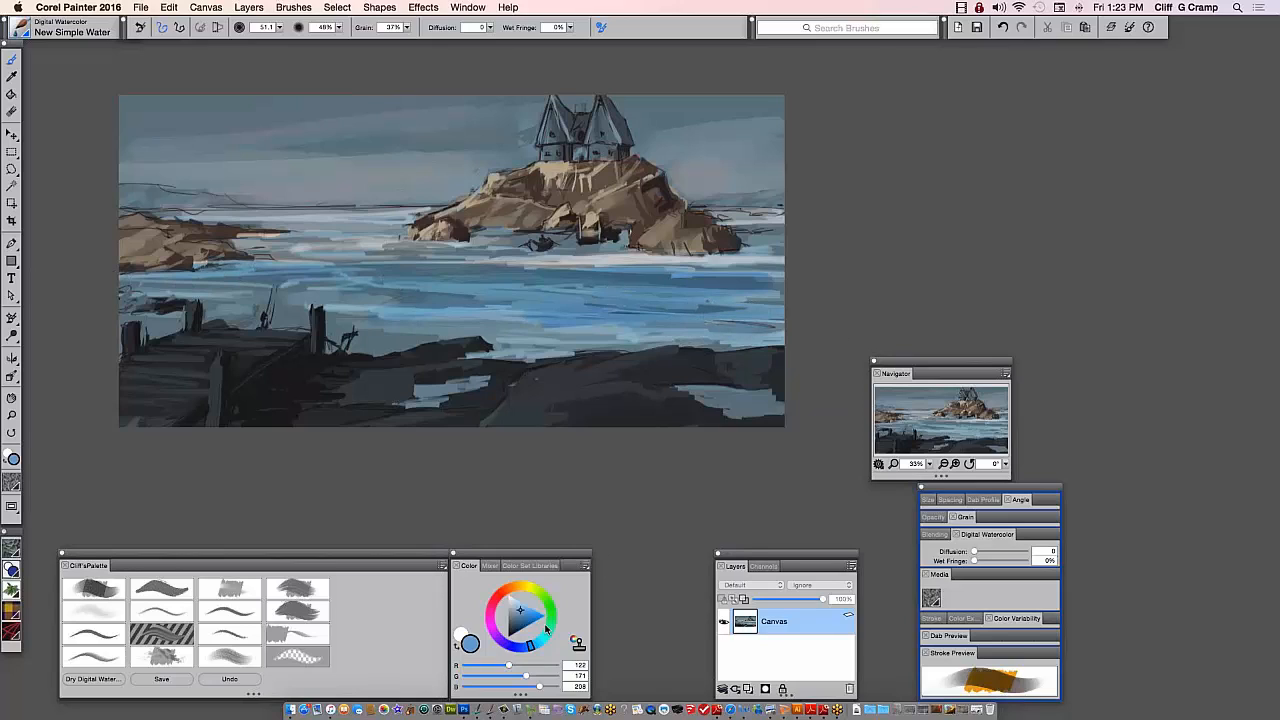
mouse_move(380, 306)
left_mouse_down()
mouse_move(648, 314)
mouse_move(471, 321)
mouse_move(512, 331)
mouse_move(497, 344)
mouse_move(752, 320)
mouse_move(312, 318)
mouse_move(482, 310)
mouse_move(366, 312)
mouse_move(446, 316)
mouse_move(386, 344)
mouse_move(594, 346)
mouse_move(512, 355)
mouse_move(626, 318)
mouse_move(339, 324)
mouse_move(215, 306)
mouse_move(237, 283)
mouse_move(174, 309)
mouse_move(198, 289)
left_mouse_up()
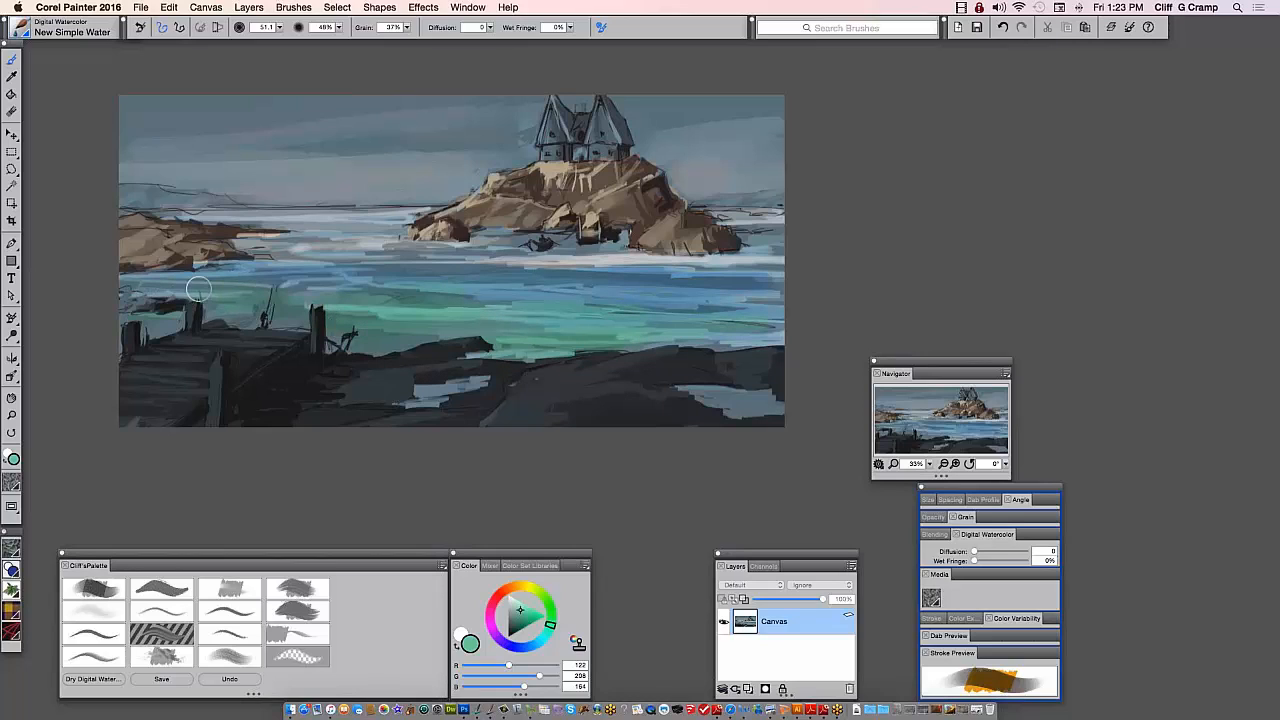
Glaze the island house's walls and gables with ochre yellow (RGB 208, 190, 122), reducing the brush size to fit
left_click(521, 587)
left_click_drag(594, 124, 597, 153)
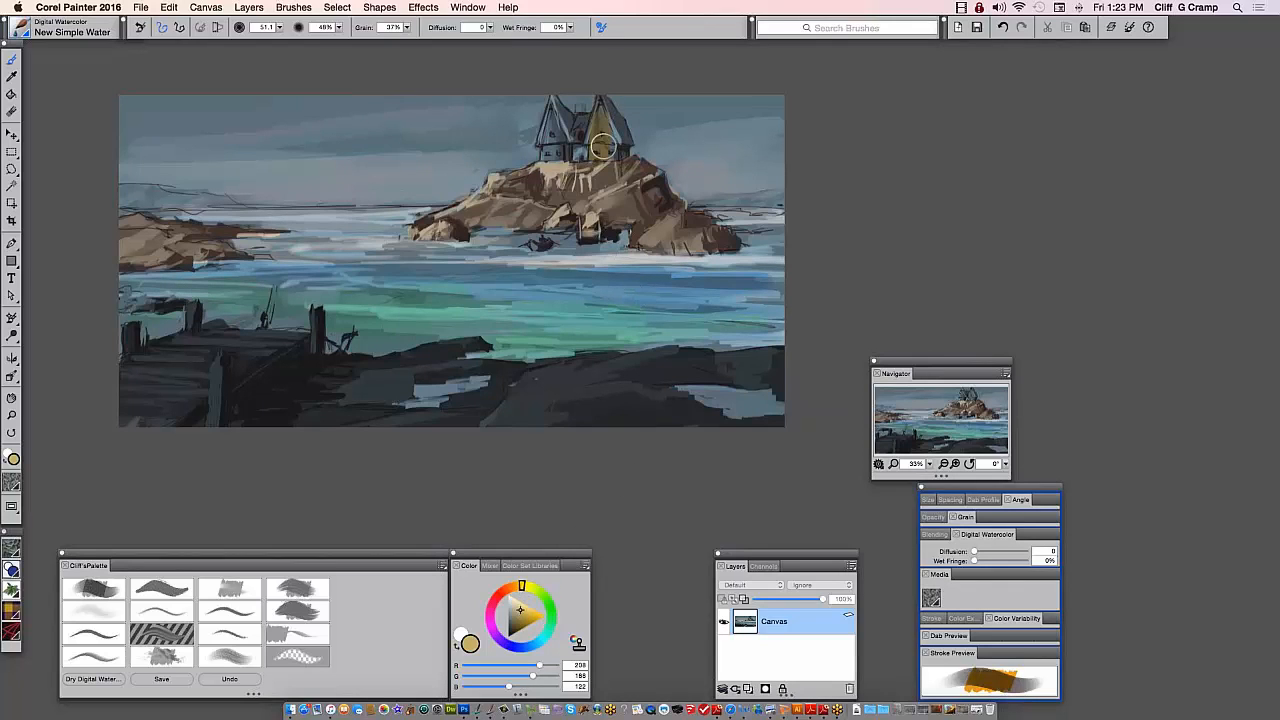
left_click(522, 588)
left_click(522, 588)
key("bracketleft")
key("bracketleft")
key("bracketleft")
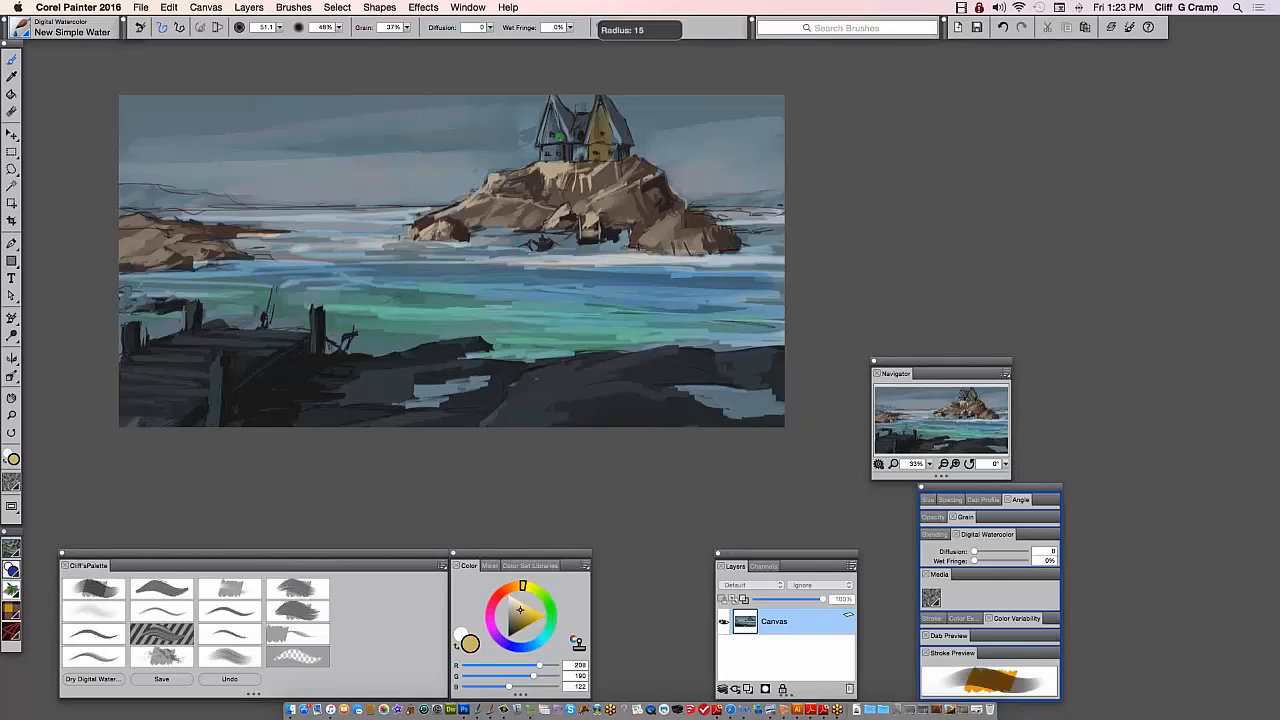
mouse_move(552, 120)
left_mouse_down()
mouse_move(555, 101)
mouse_move(553, 152)
mouse_move(548, 120)
mouse_move(582, 134)
mouse_move(557, 150)
mouse_move(551, 101)
left_mouse_up()
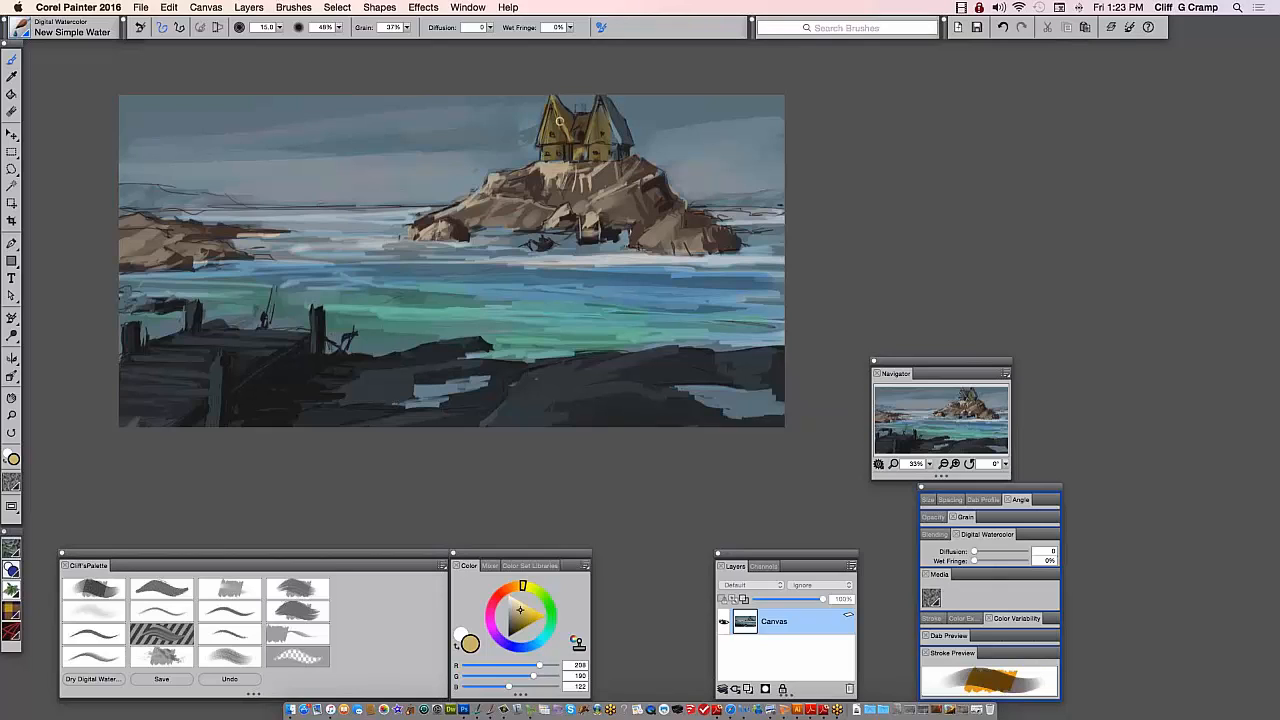
Glaze both gables of the island house with pale yellow (RGB 255, 243, 194)
left_click(519, 612)
left_click_drag(519, 612, 516, 599)
mouse_move(549, 115)
left_mouse_down()
mouse_move(546, 150)
mouse_move(549, 106)
mouse_move(558, 138)
mouse_move(550, 130)
mouse_move(542, 152)
mouse_move(555, 158)
left_mouse_up()
mouse_move(606, 120)
left_mouse_down()
mouse_move(598, 104)
mouse_move(592, 148)
mouse_move(600, 100)
mouse_move(593, 154)
mouse_move(616, 155)
mouse_move(597, 97)
mouse_move(578, 149)
mouse_move(544, 151)
mouse_move(550, 99)
mouse_move(598, 111)
mouse_move(599, 157)
mouse_move(616, 145)
left_mouse_up()
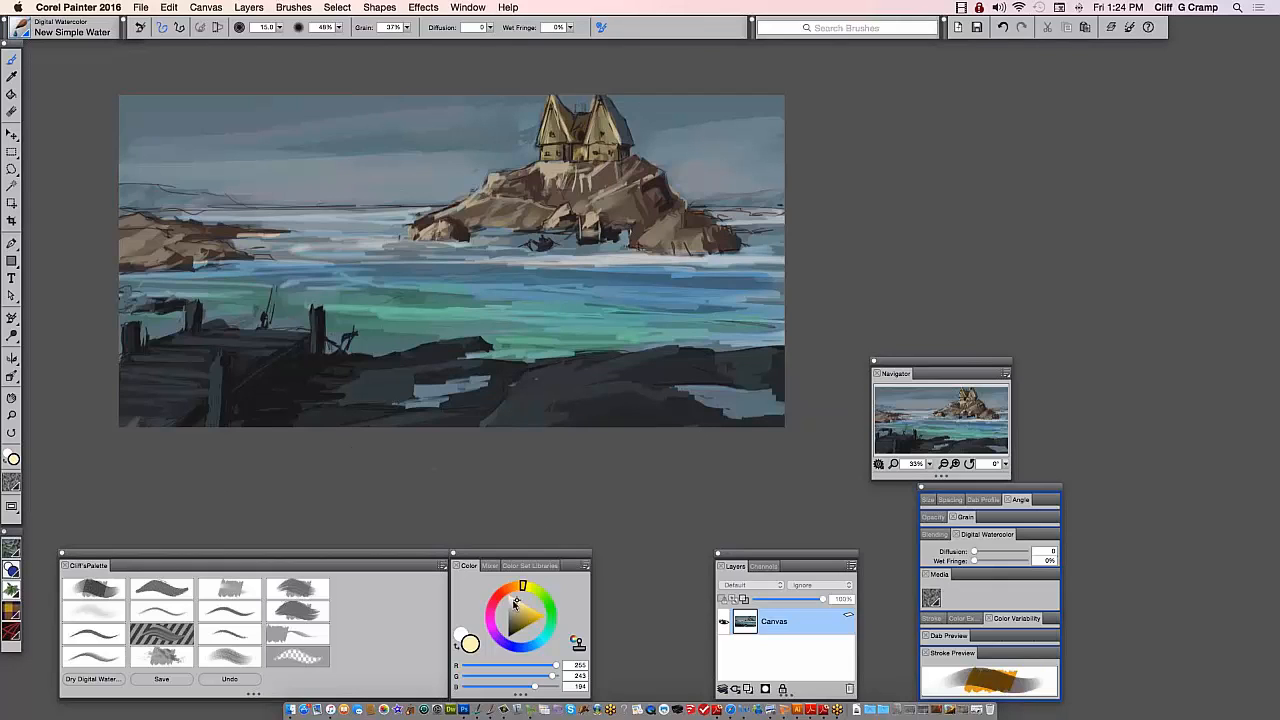
Glaze the foreground slope with peach (RGB 255, 211, 194) and tone its shoreline edge with teal sampled from the water
left_click_drag(522, 585, 505, 589)
mouse_move(646, 366)
left_mouse_down()
mouse_move(592, 371)
mouse_move(574, 355)
mouse_move(577, 385)
mouse_move(588, 363)
mouse_move(522, 404)
mouse_move(625, 393)
left_mouse_up()
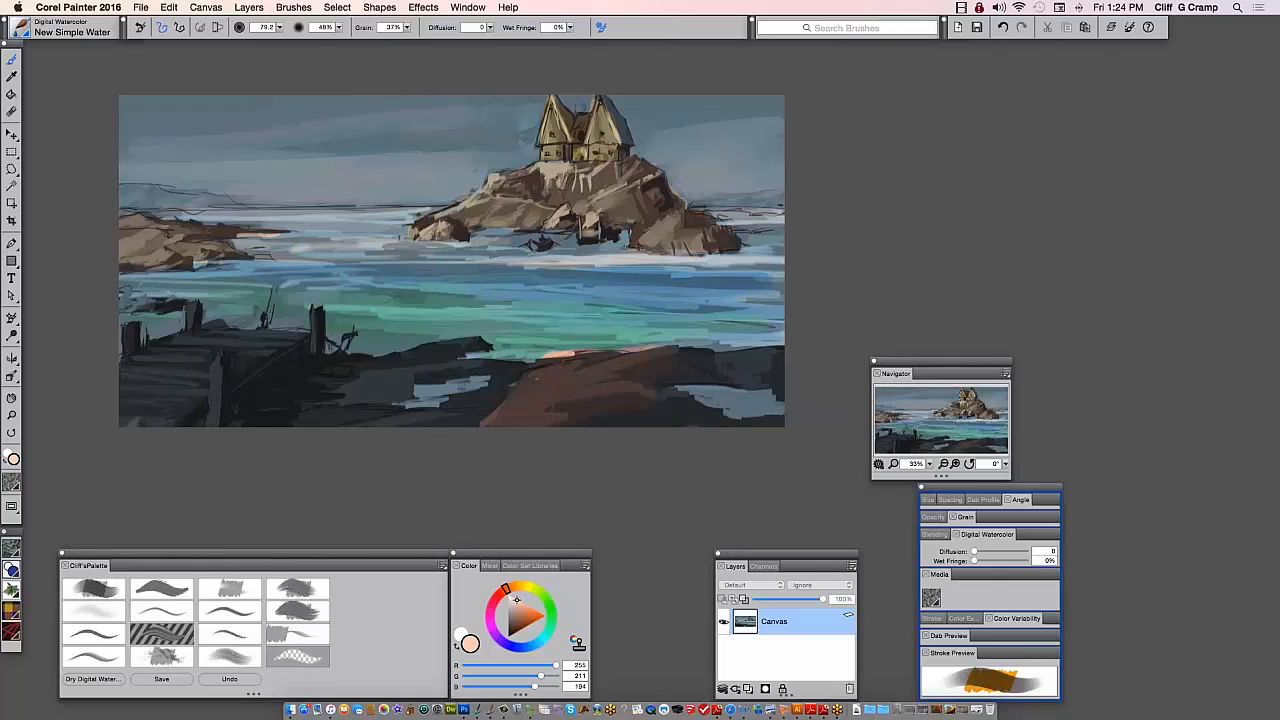
mouse_move(515, 348)
left_mouse_down()
mouse_move(598, 340)
mouse_move(525, 350)
left_mouse_up()
left_click(597, 322, "alt")
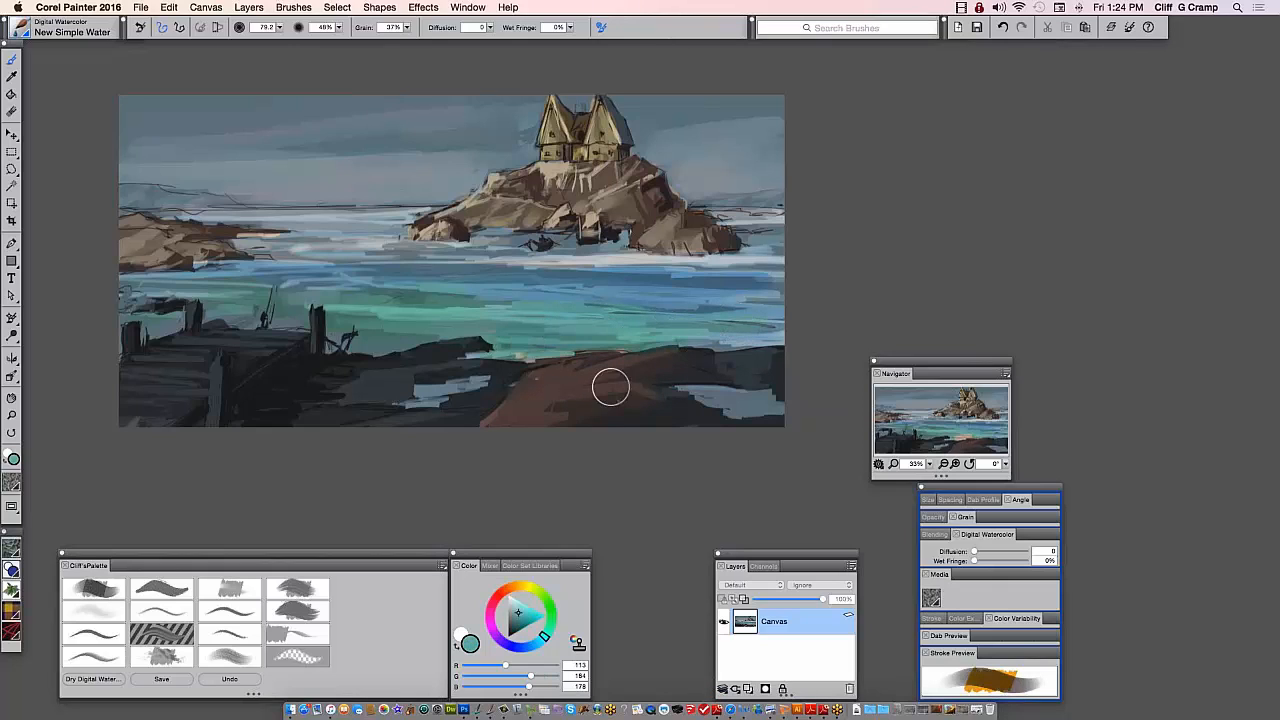
Glaze the dock and the remaining foreground rocks with a pale pinkish beige
left_click(505, 590)
left_click(519, 612)
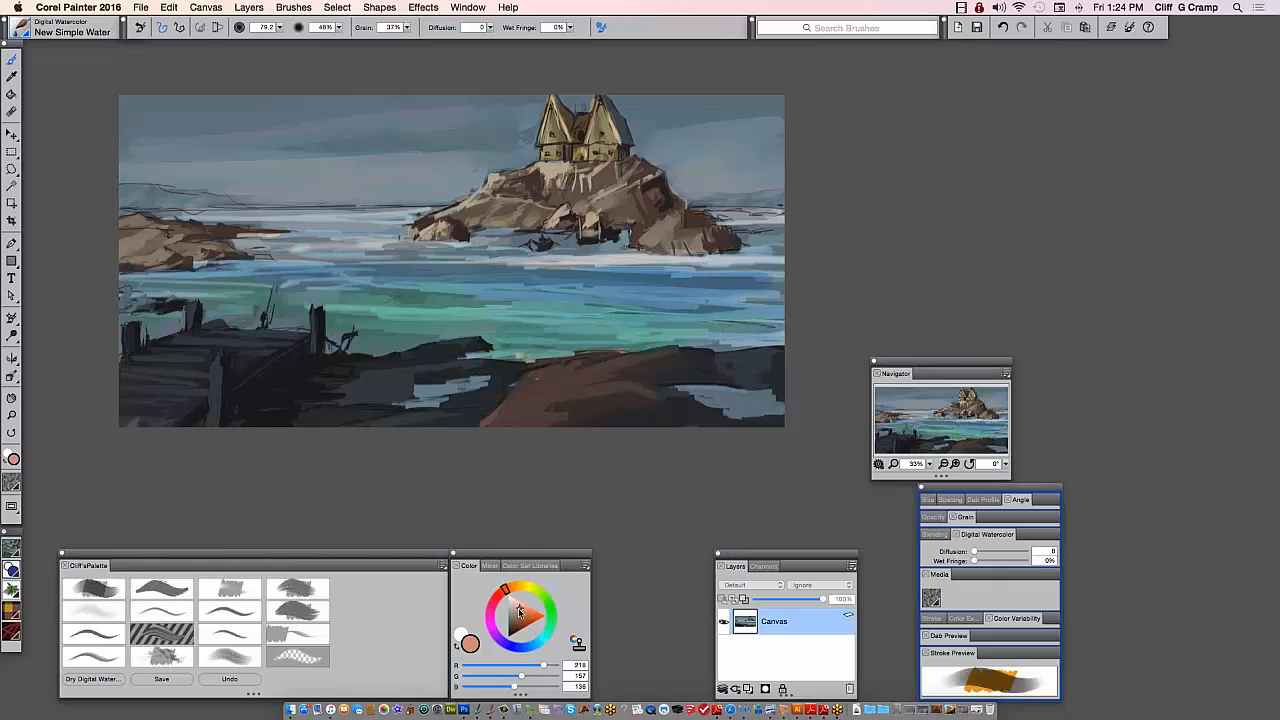
left_click_drag(519, 612, 512, 602)
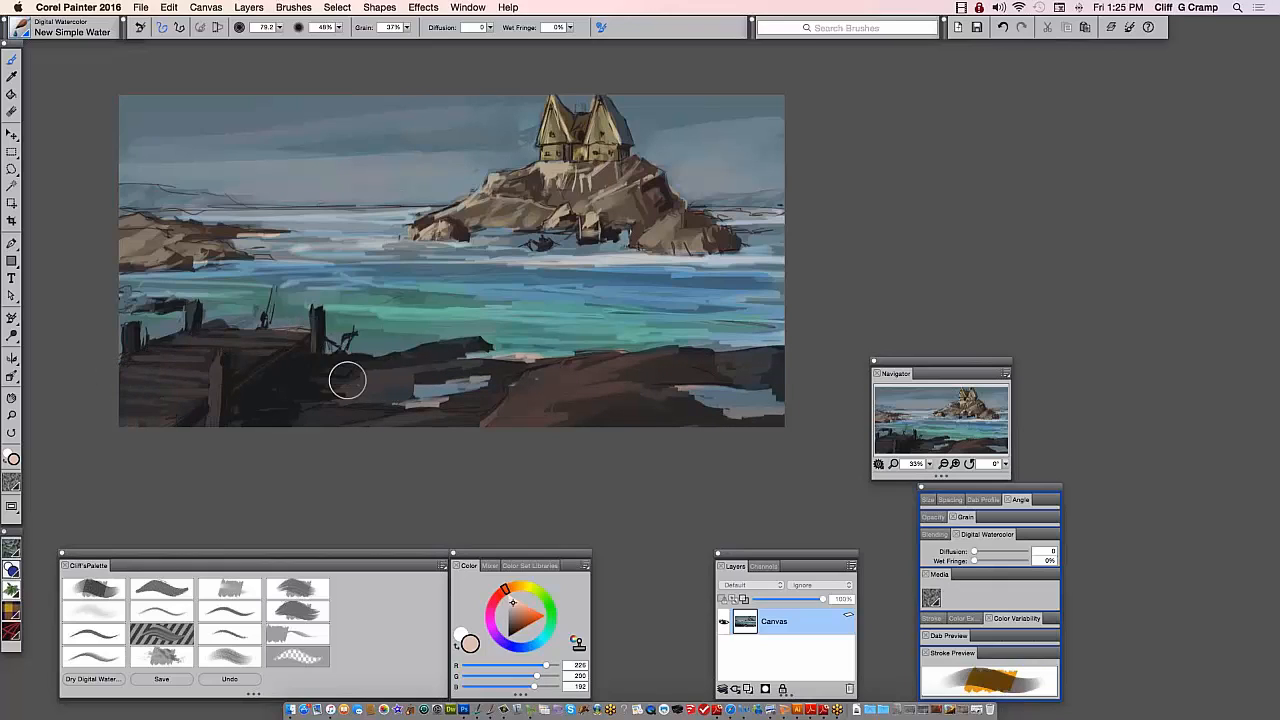
key("c")
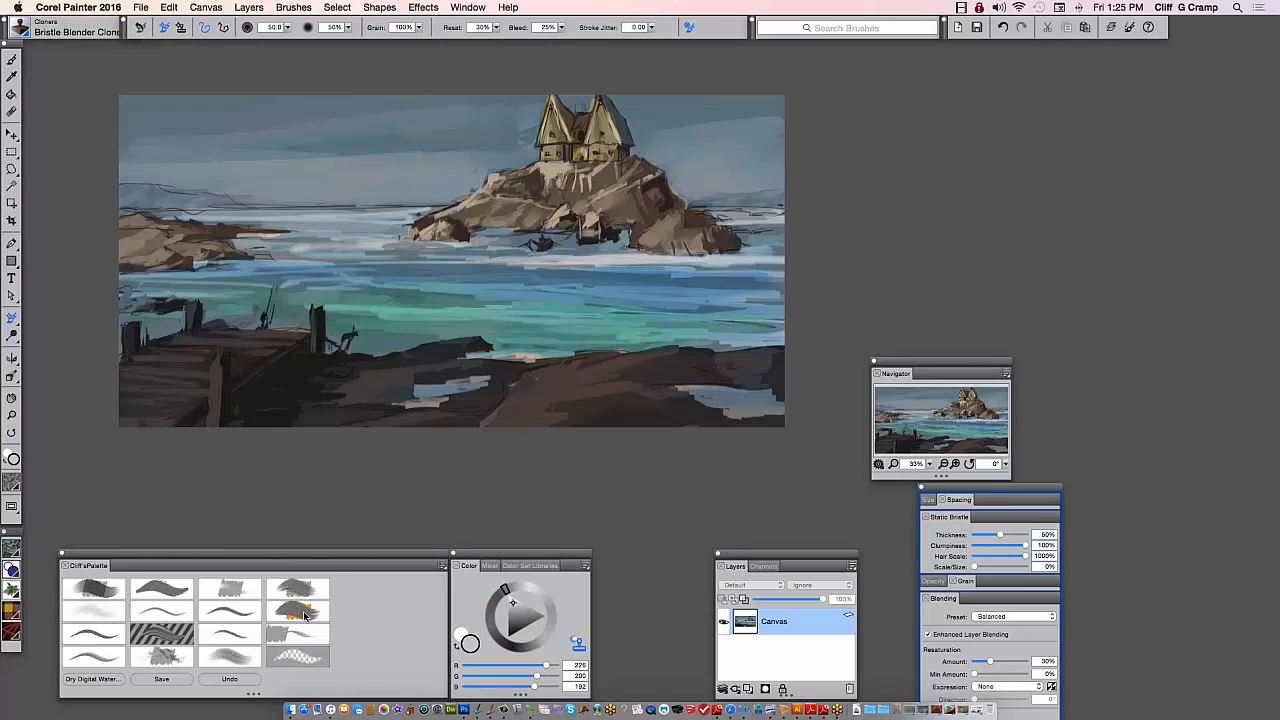
left_click(516, 590)
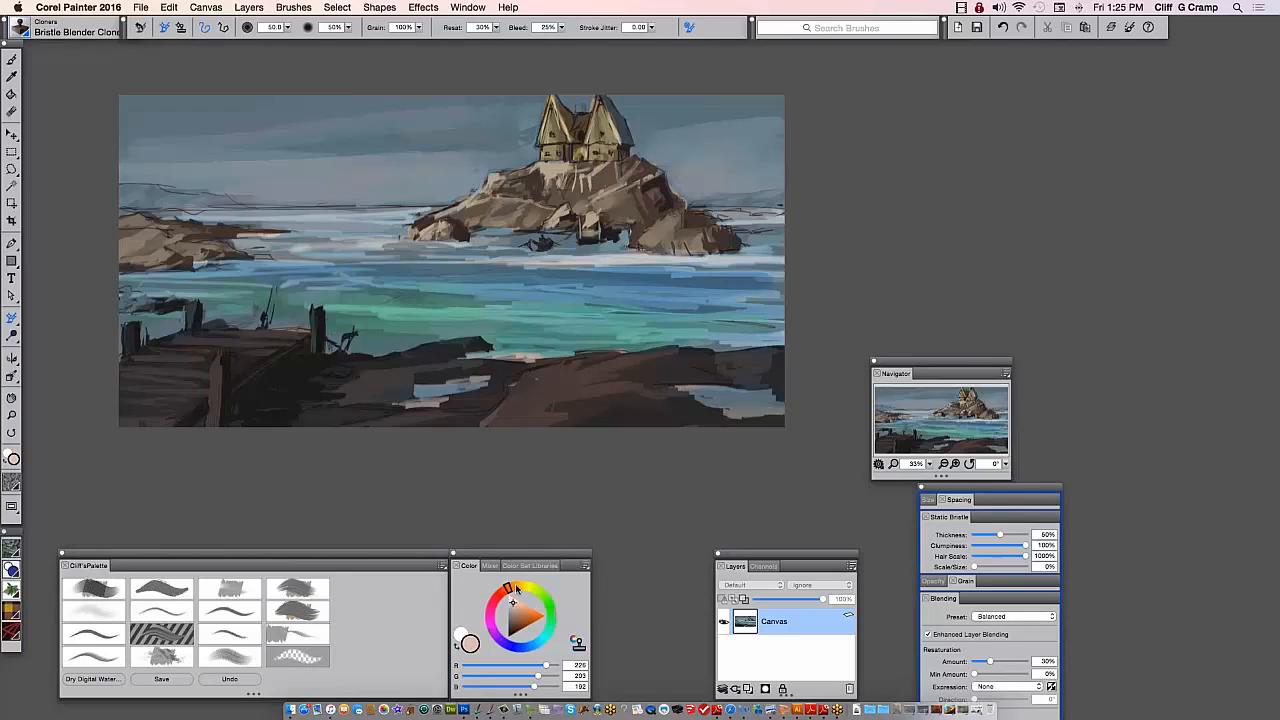
left_click(516, 590)
left_click_drag(303, 337, 311, 360)
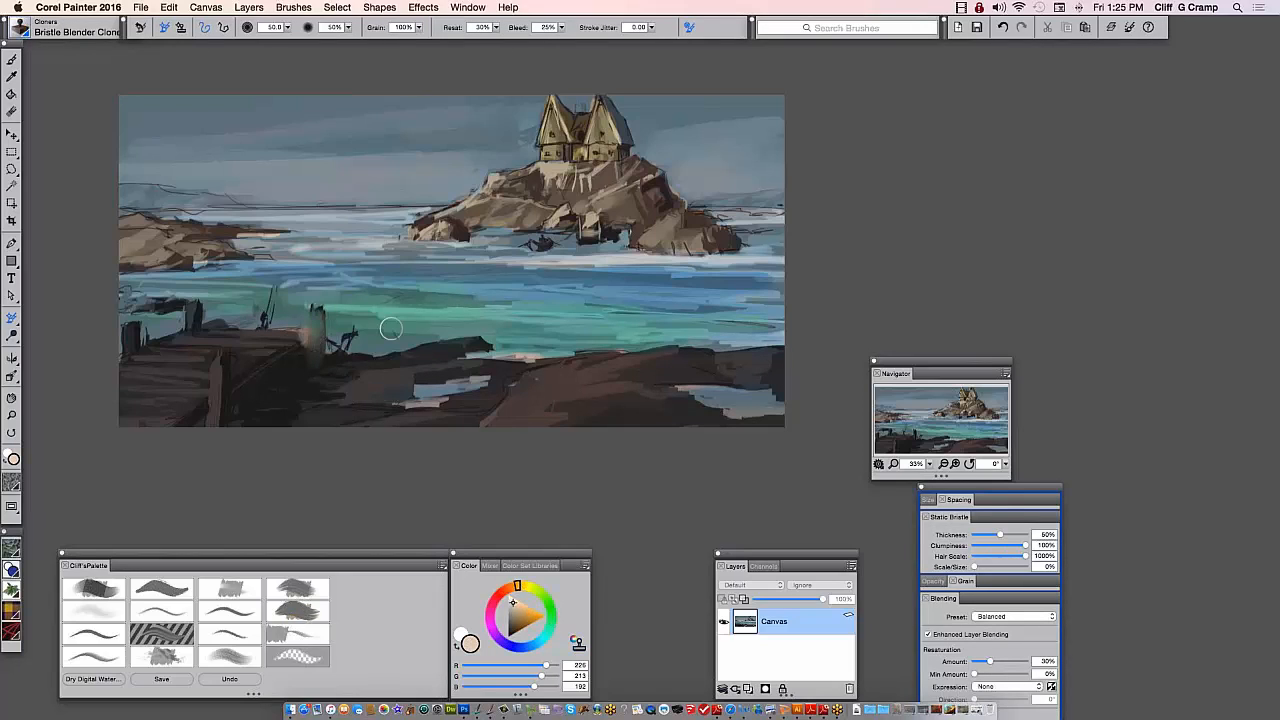
key("super+z")
Glaze the dock's planks and posts with the New Simple Water brush in the current pale beige
left_click(92, 590)
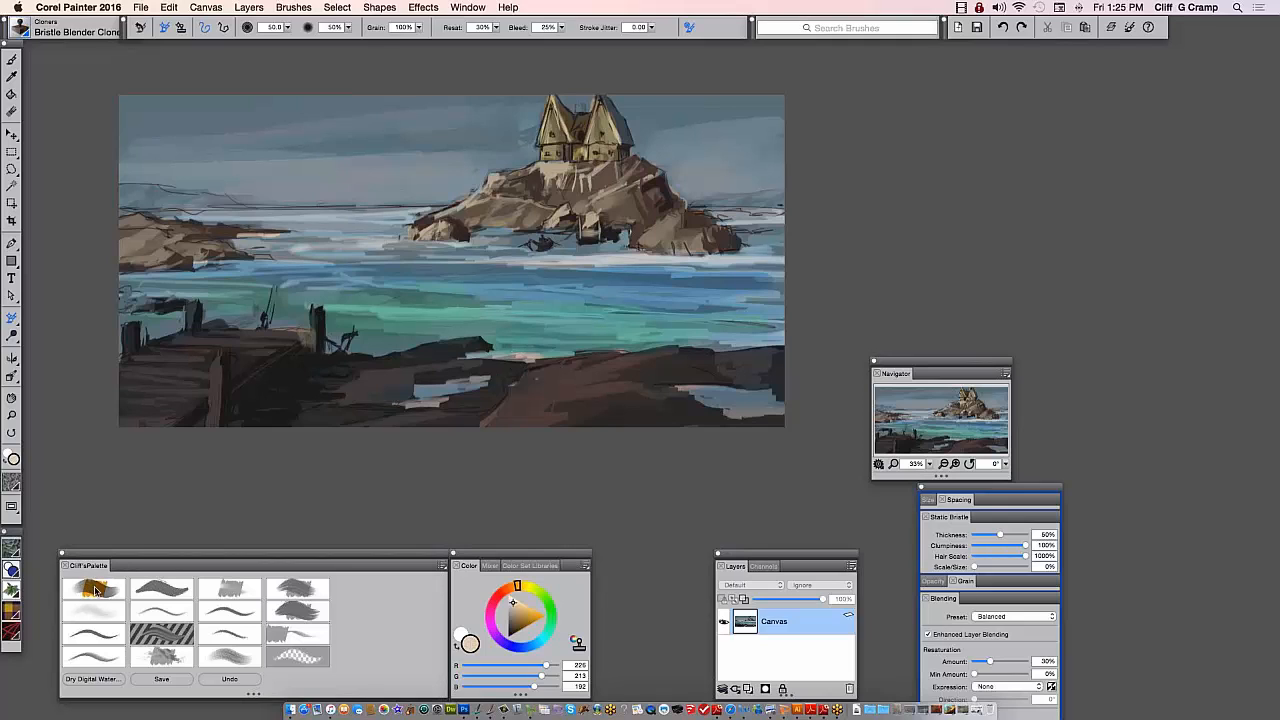
mouse_move(309, 356)
left_mouse_down()
mouse_move(314, 346)
mouse_move(194, 351)
mouse_move(198, 333)
left_mouse_up()
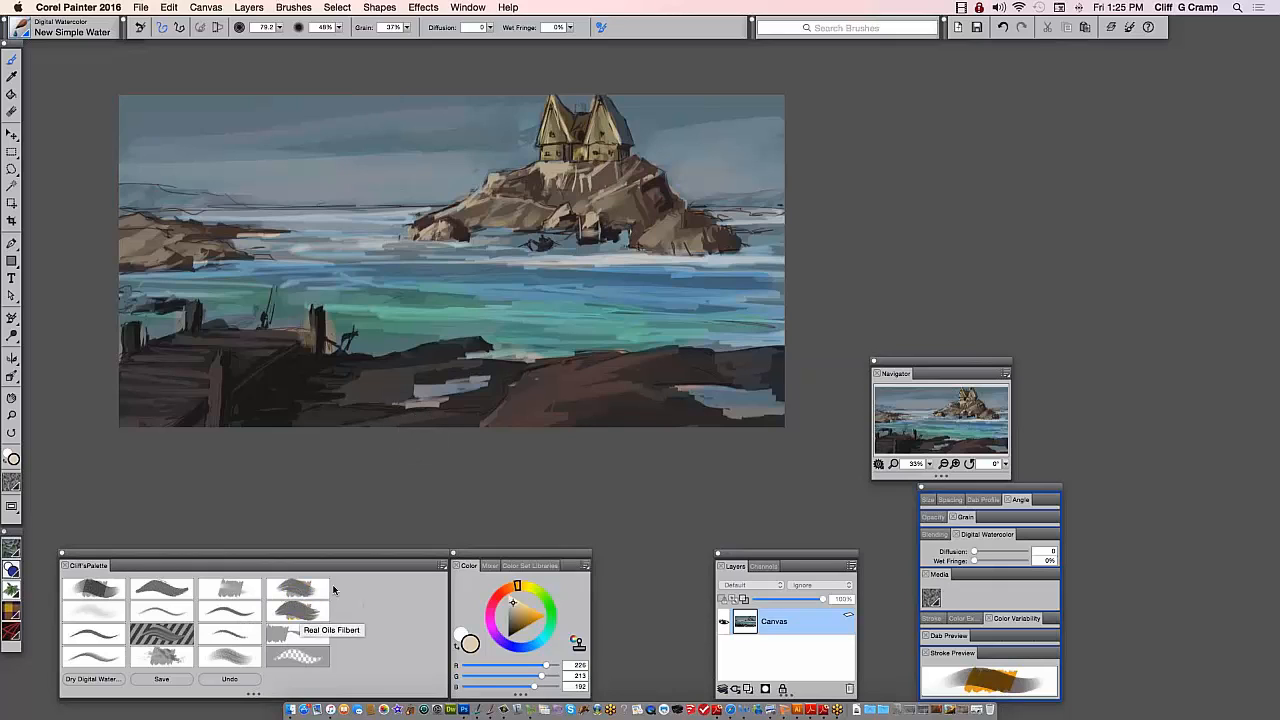
Paint over the sketch lines of the distant left headland with the Real Flat Opaque brush, using blue-greys sampled from the area
left_click(294, 591)
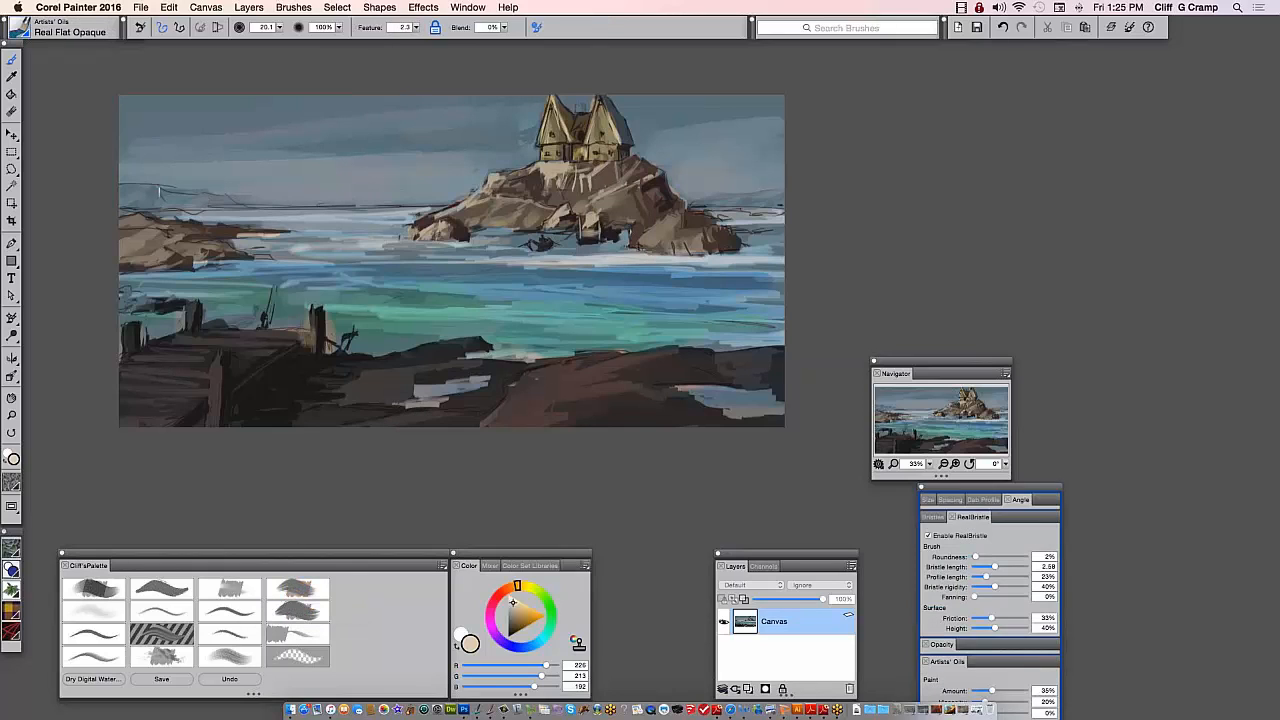
left_click(160, 192, "alt")
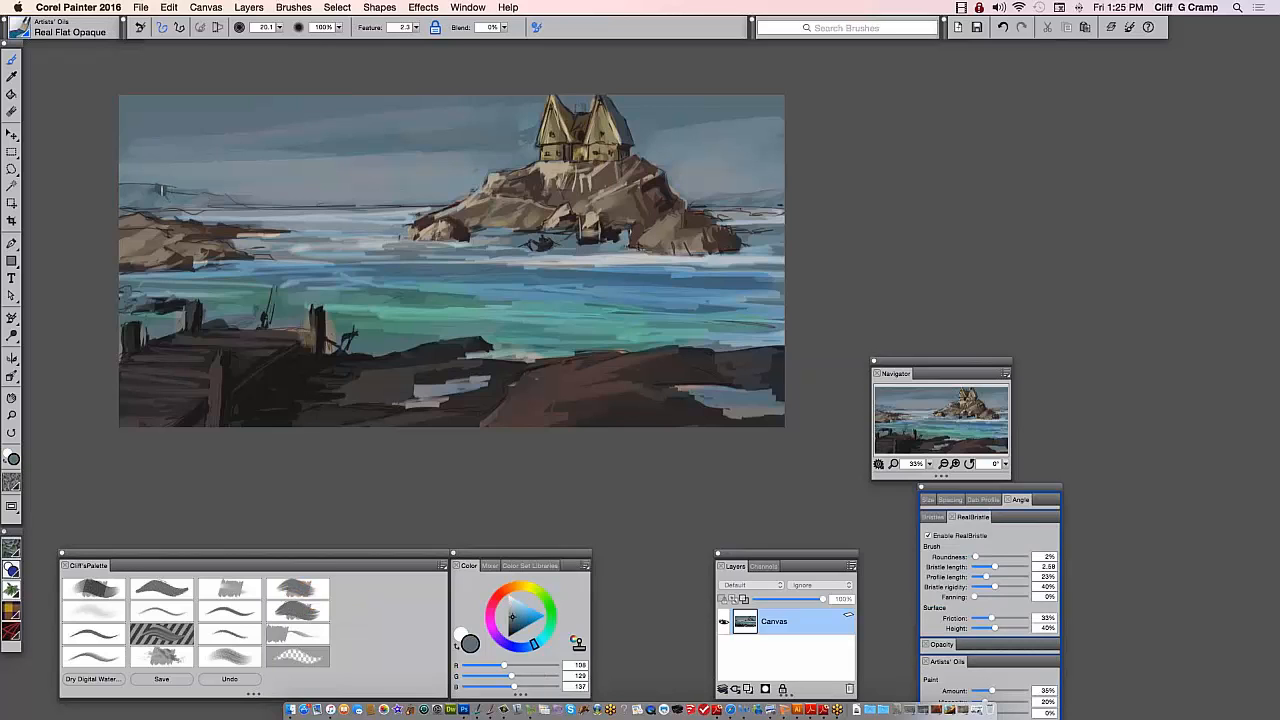
right_click(161, 190)
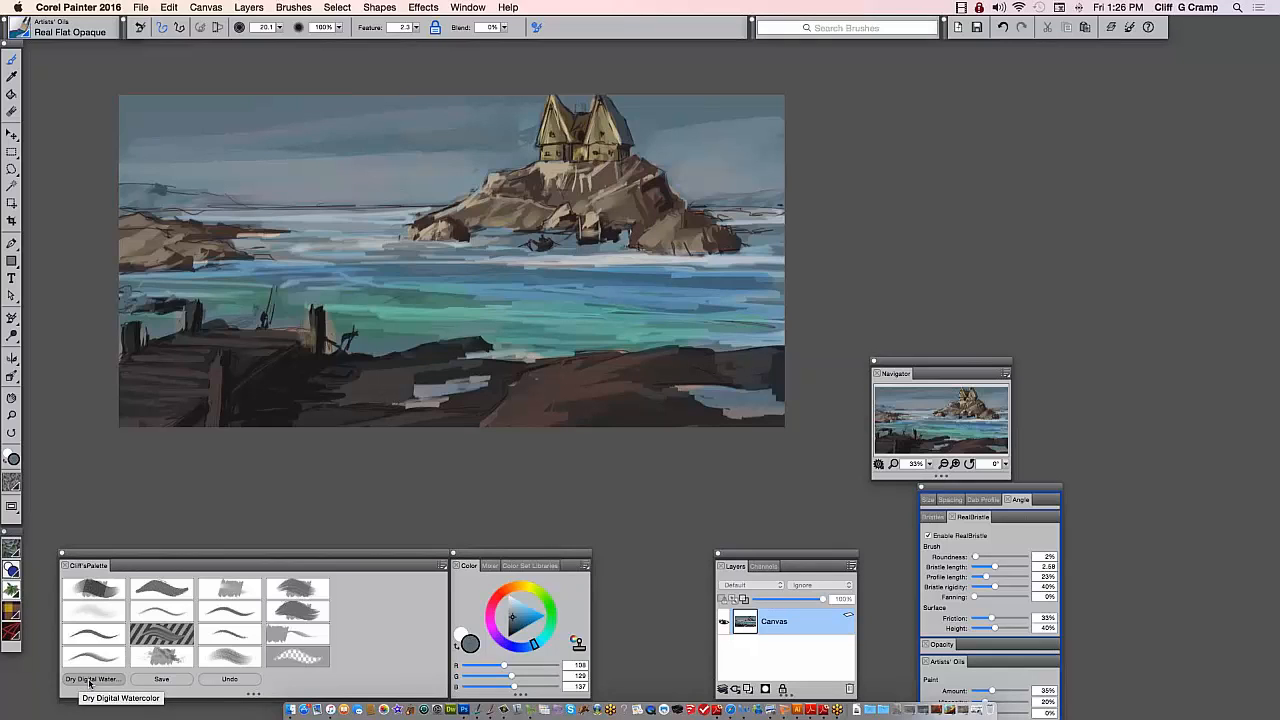
left_click(152, 190, "alt")
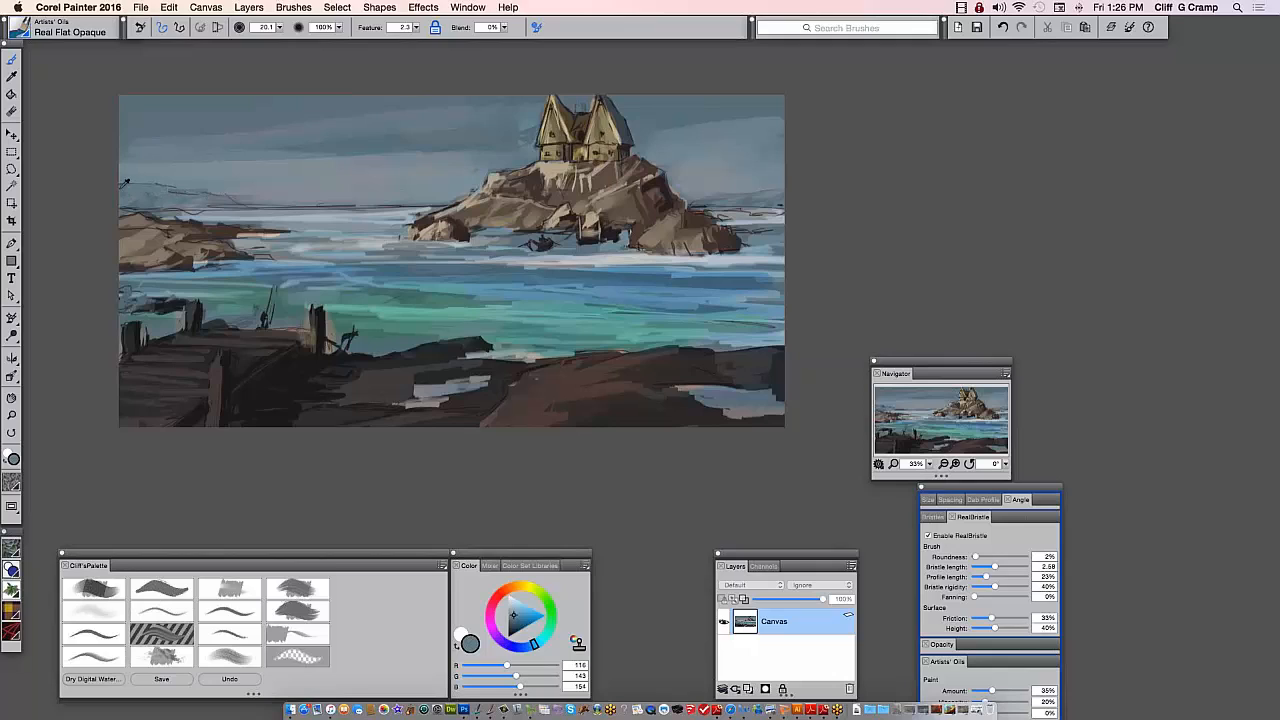
left_click(127, 185, "alt")
left_click(170, 187, "alt")
Paint foam streaks across the teal midground water with light grey and blue-grey sampled from the water
left_click(531, 305, "alt")
mouse_move(613, 327)
left_mouse_down()
mouse_move(554, 316)
mouse_move(632, 318)
mouse_move(540, 315)
mouse_move(769, 313)
mouse_move(520, 313)
mouse_move(352, 290)
left_mouse_up()
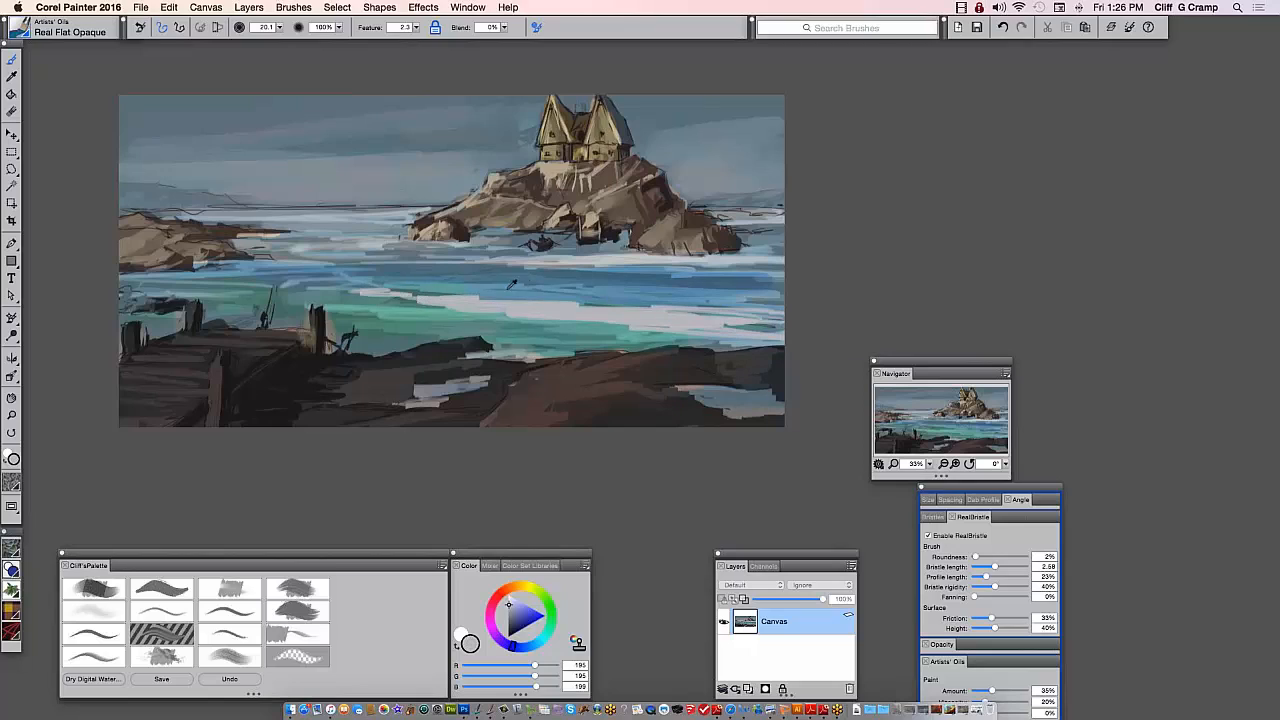
left_click(530, 280, "alt")
left_click_drag(464, 303, 610, 310)
left_click(480, 310, "alt")
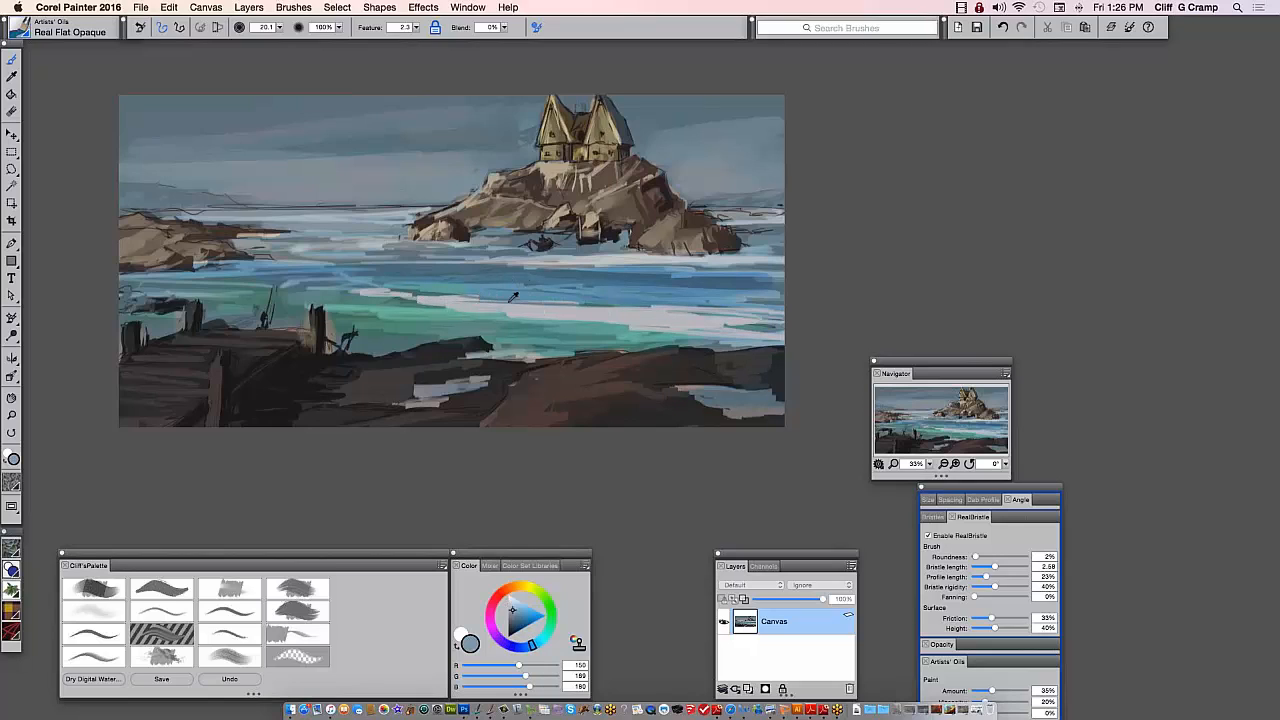
mouse_move(494, 300)
left_mouse_down()
mouse_move(655, 334)
mouse_move(640, 338)
mouse_move(695, 342)
left_mouse_up()
Extend the foam with light grey streaks (RGB 193, 193, 197) along the foreground shoreline and back towards the dock
left_click(665, 328, "alt")
mouse_move(522, 337)
left_mouse_down()
mouse_move(636, 344)
mouse_move(608, 340)
left_mouse_up()
left_click(659, 316, "alt")
left_click_drag(537, 336, 568, 332)
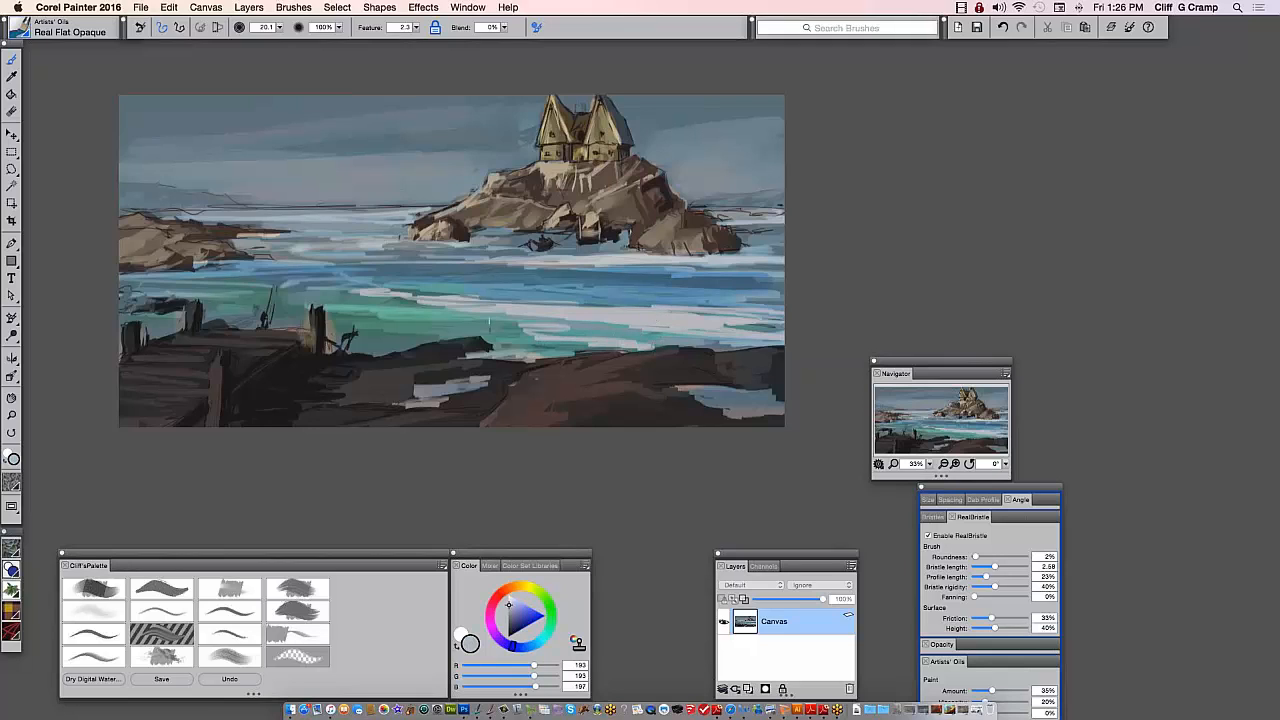
left_click_drag(474, 324, 518, 327)
left_click_drag(653, 341, 746, 347)
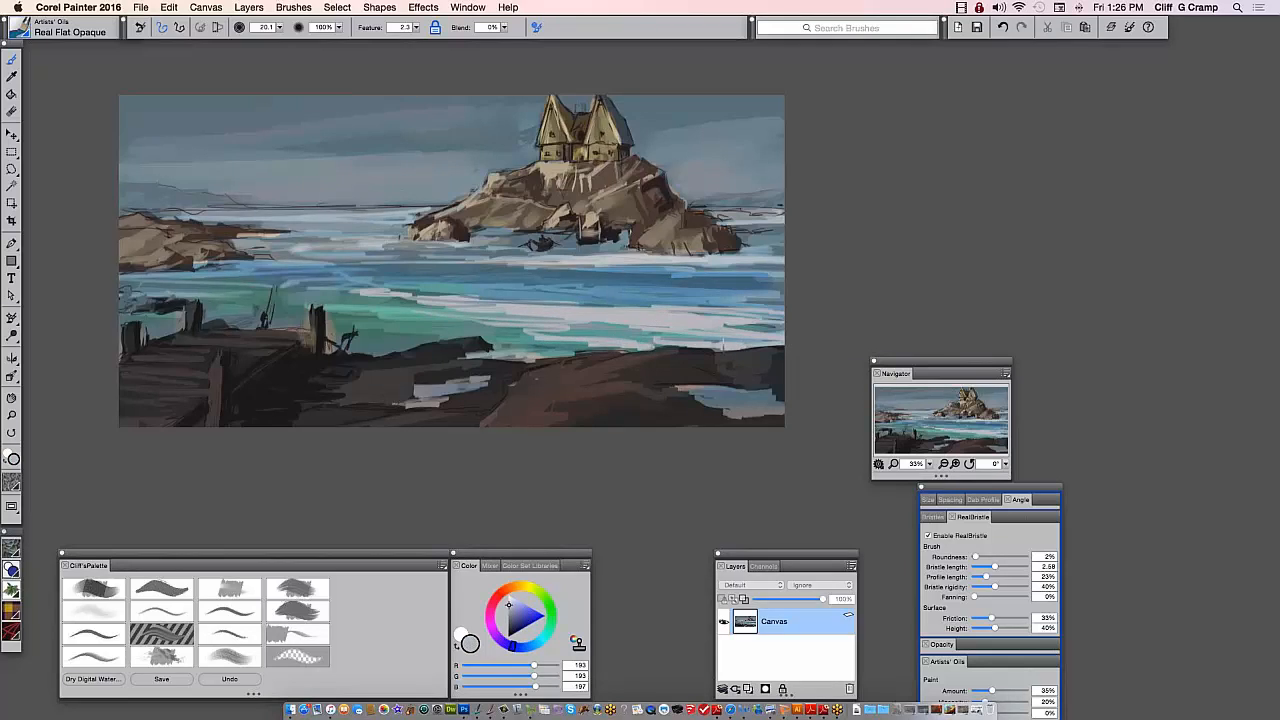
left_click_drag(502, 312, 342, 290)
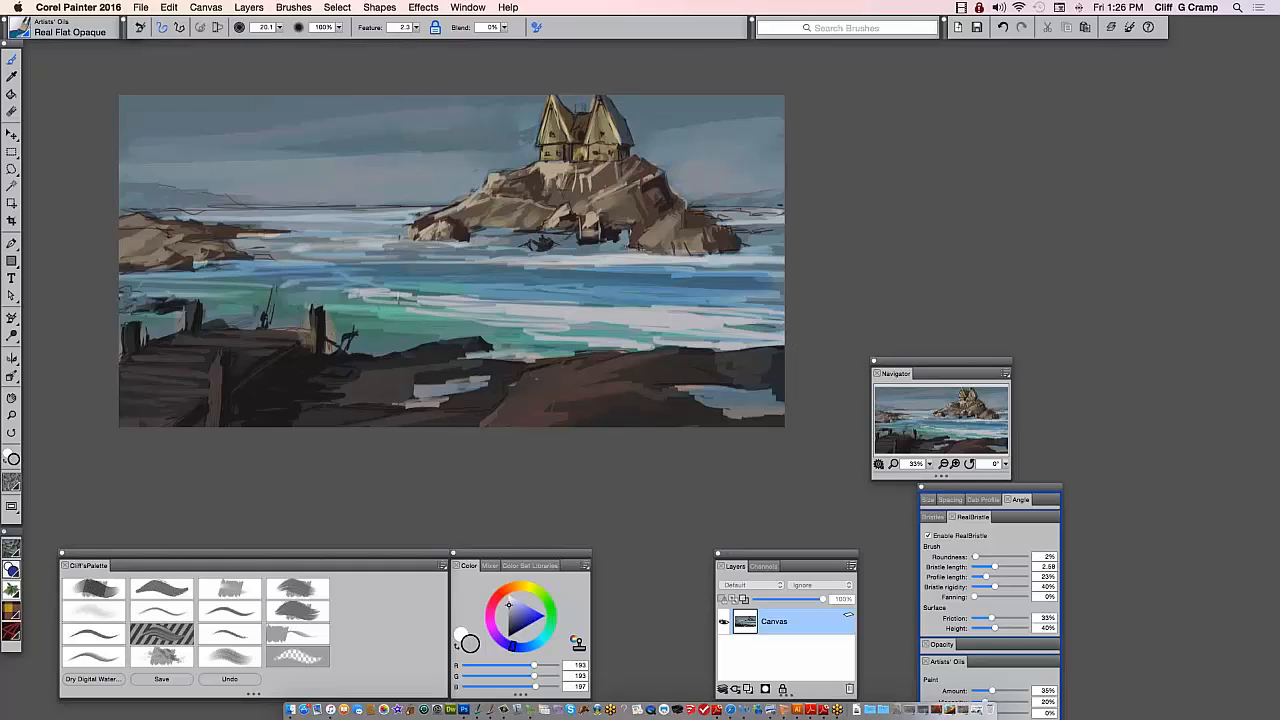
Break up the water beside the left rocks with short light grey and sampled blue strokes
left_click(561, 312, "alt")
mouse_move(318, 257)
left_mouse_down()
mouse_move(264, 257)
mouse_move(345, 258)
mouse_move(215, 265)
left_mouse_up()
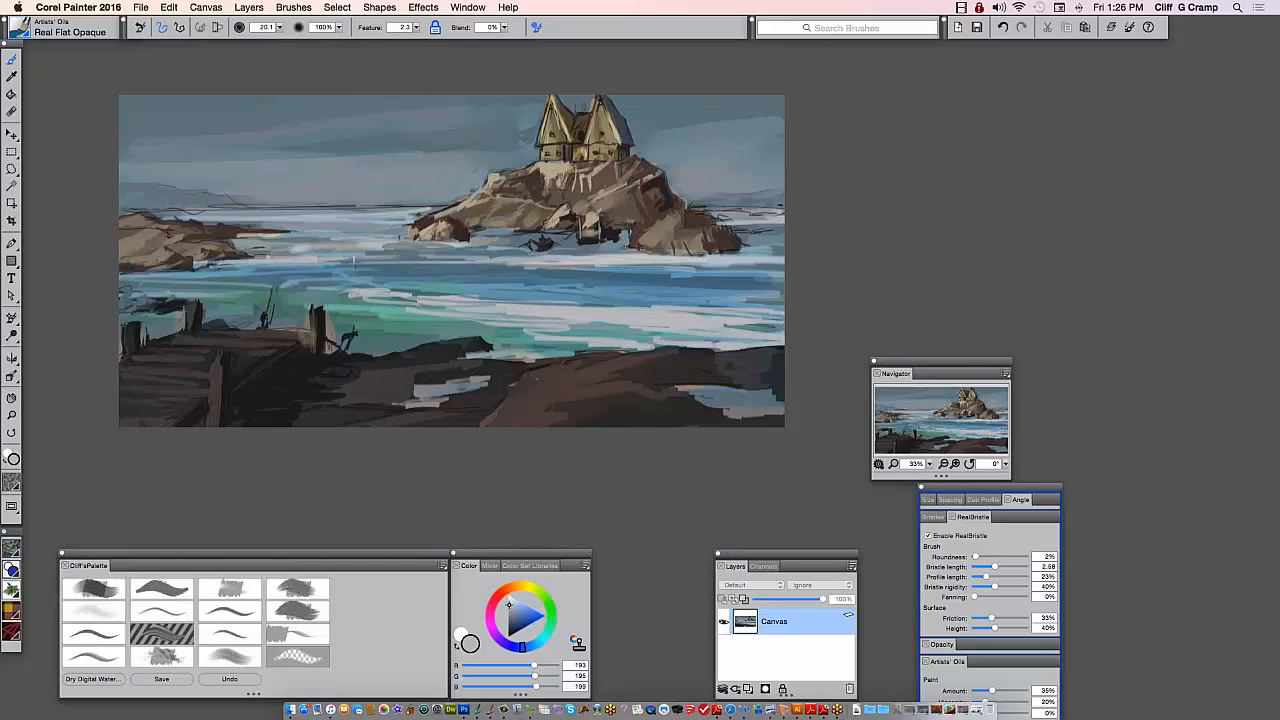
mouse_move(328, 238)
left_mouse_down()
mouse_move(226, 238)
mouse_move(260, 239)
left_mouse_up()
left_click(508, 284, "alt")
mouse_move(262, 239)
left_mouse_down()
mouse_move(378, 240)
mouse_move(270, 247)
left_mouse_up()
left_click_drag(292, 247, 384, 244)
left_click_drag(244, 225, 256, 224)
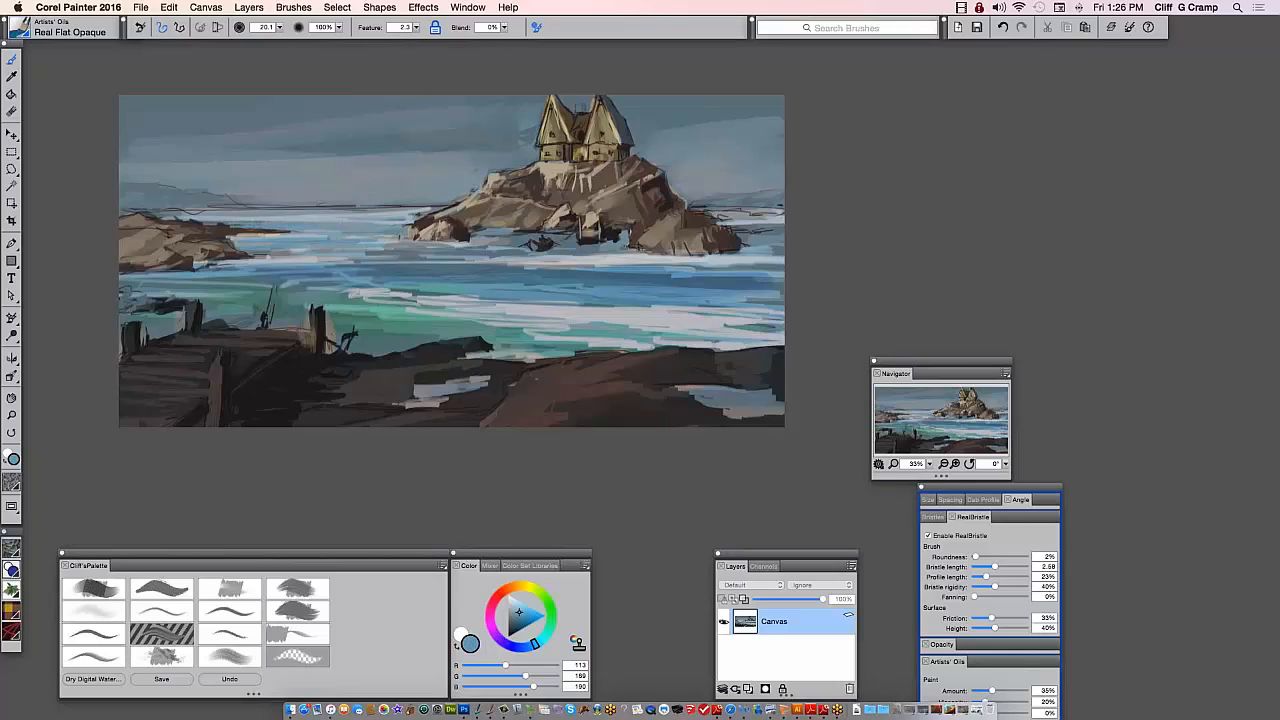
Paint over the dark horizon line between the left headland and the island with sampled sky and water greys
left_click(353, 194, "alt")
left_click_drag(352, 205, 254, 205)
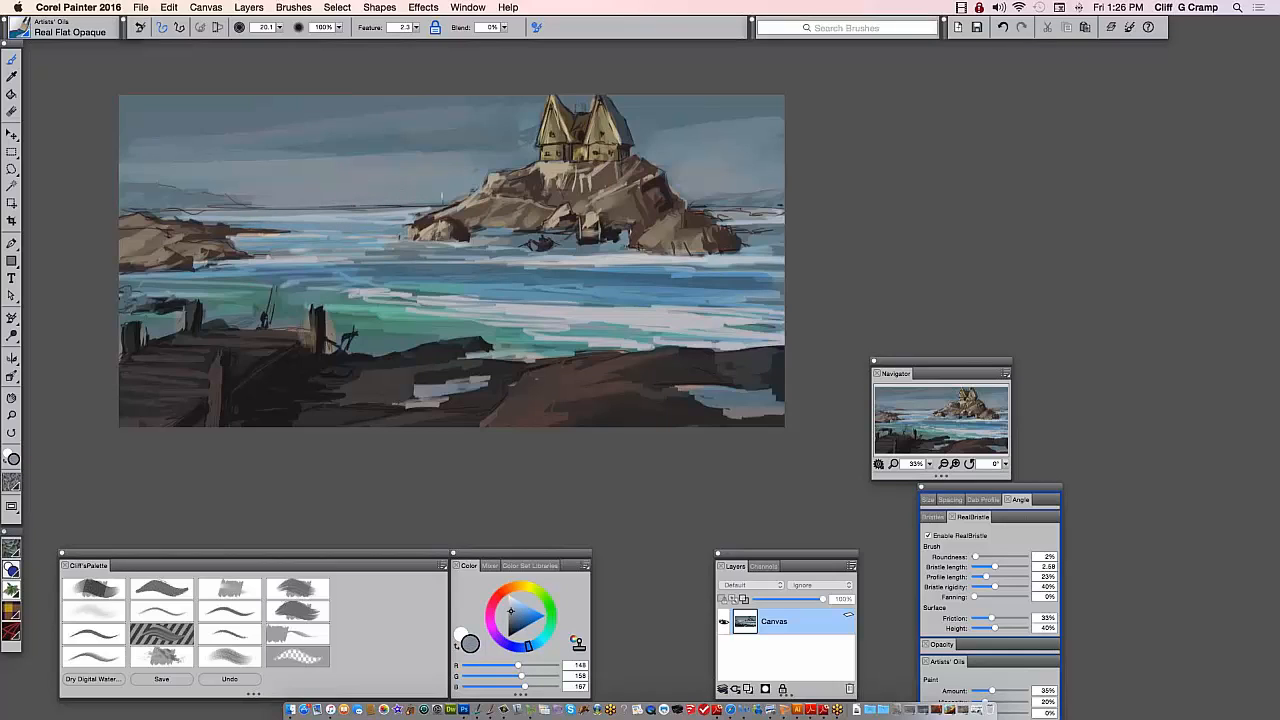
left_click(322, 205, "alt")
left_click_drag(336, 209, 432, 208)
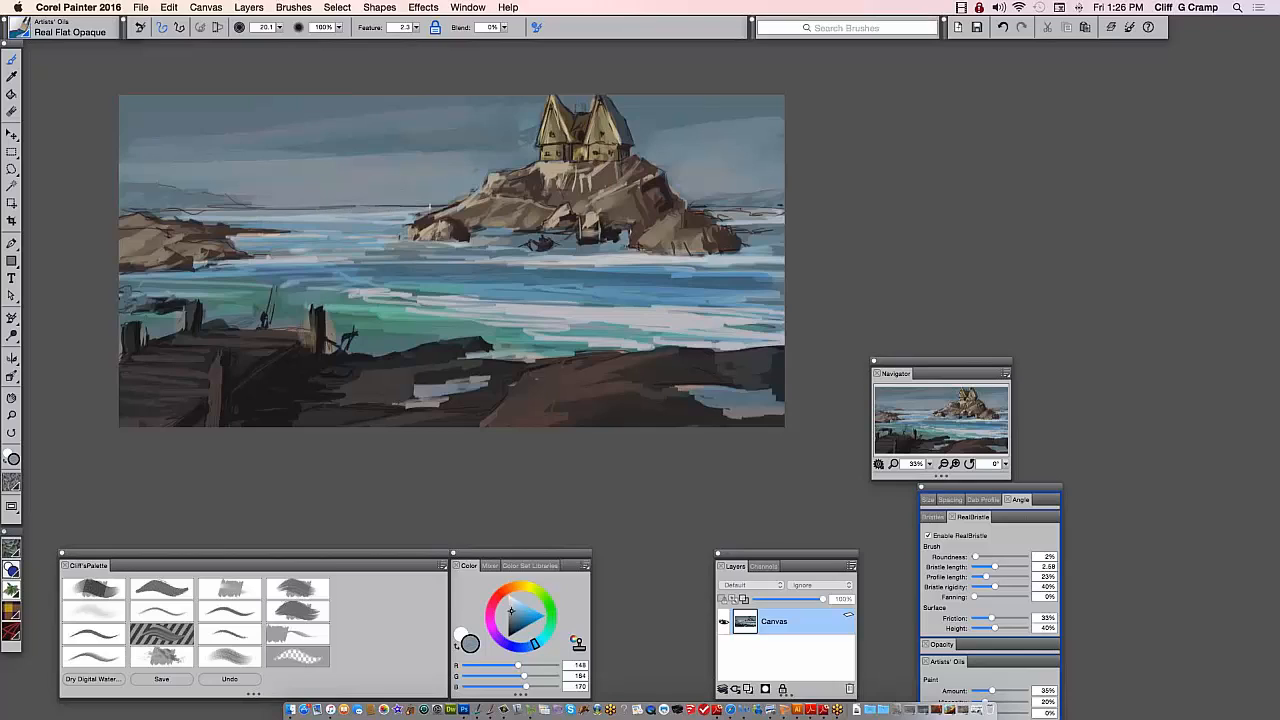
left_click(432, 199, "alt")
mouse_move(299, 207)
left_mouse_down()
mouse_move(363, 206)
mouse_move(324, 207)
left_mouse_up()
left_click(394, 207, "alt")
left_click(430, 200, "alt")
left_click_drag(426, 206, 374, 206)
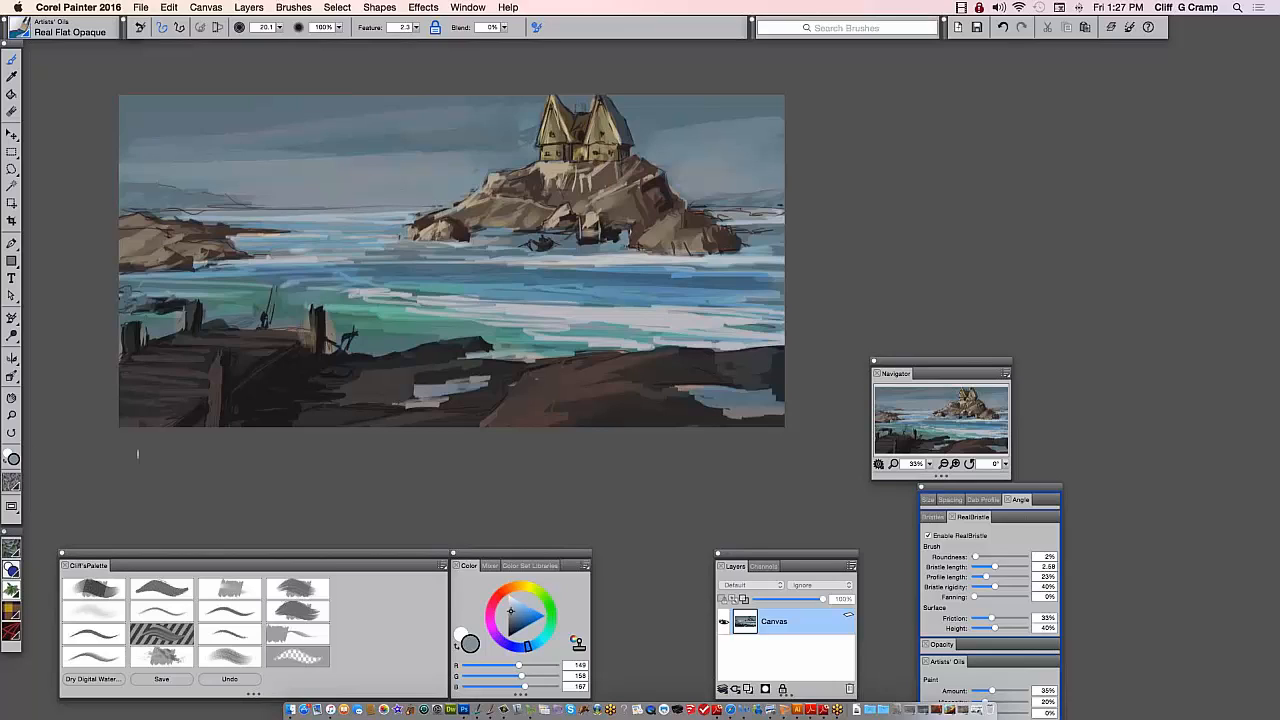
Clean up the left headland's contour and waterline with sampled sky, headland and pale water colours
left_click(292, 213, "alt")
mouse_move(220, 214)
left_mouse_down()
mouse_move(178, 214)
mouse_move(202, 210)
left_mouse_up()
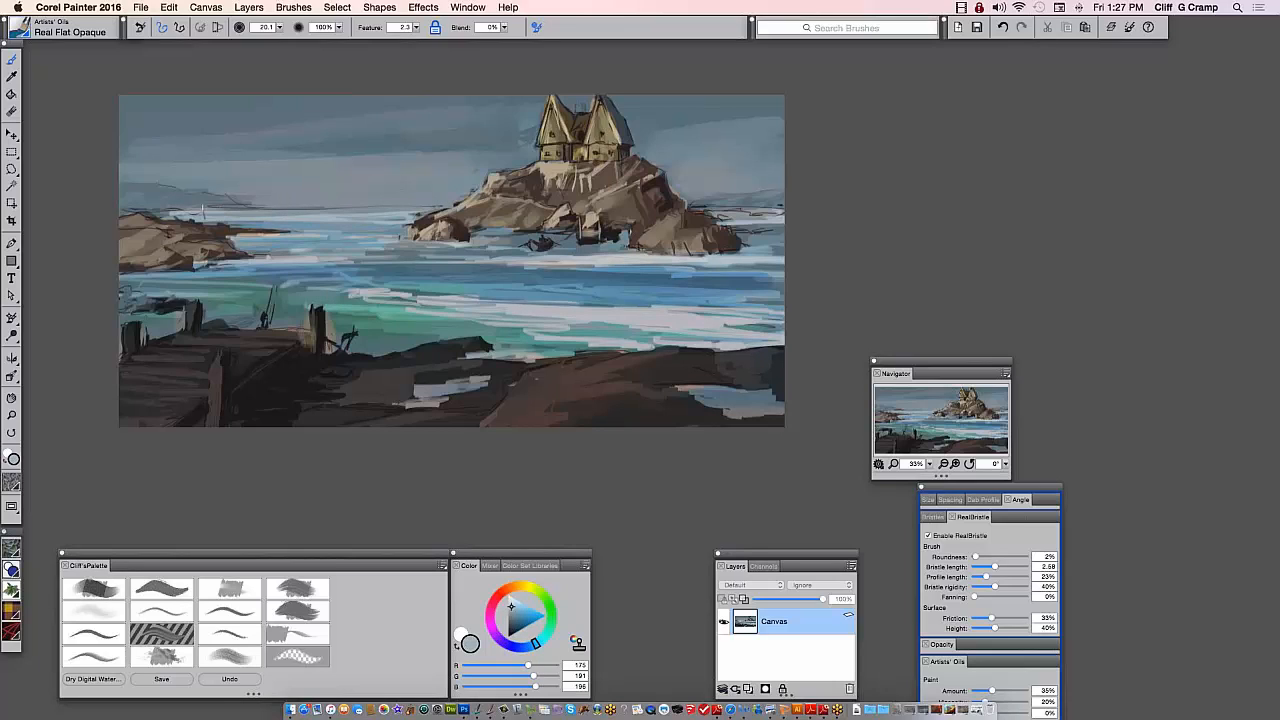
left_click(268, 194, "alt")
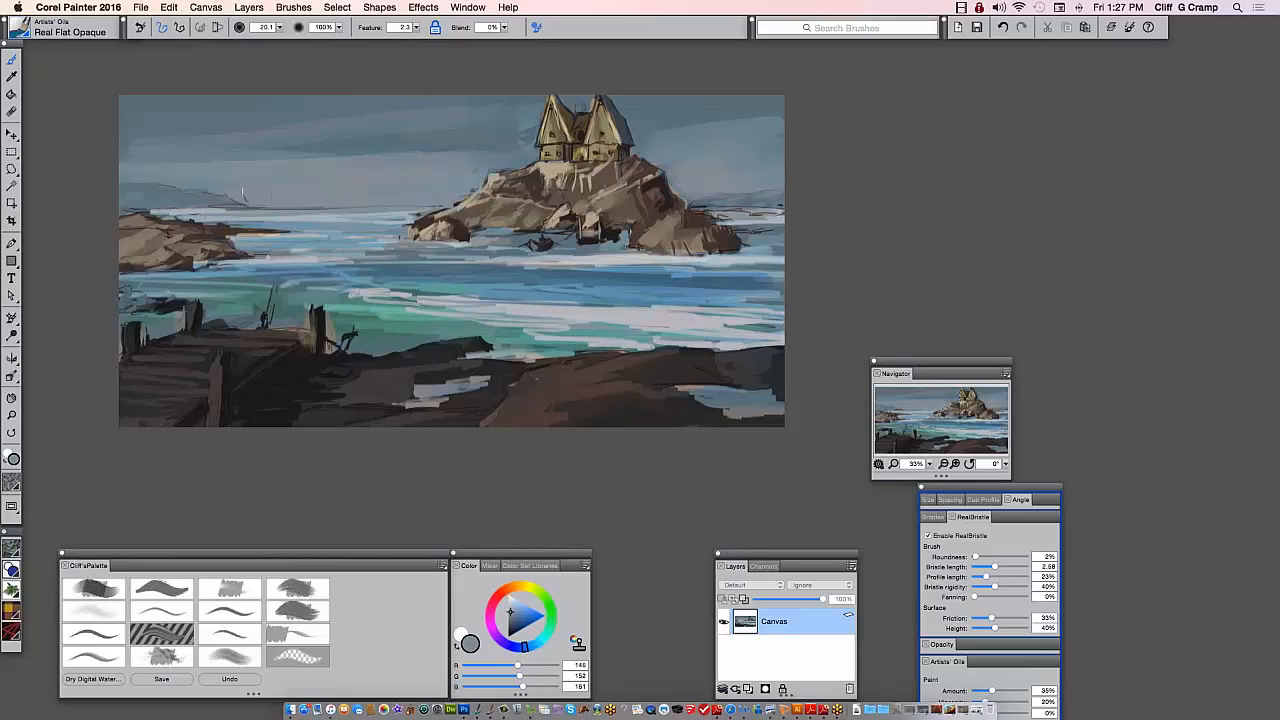
left_click(198, 186, "alt")
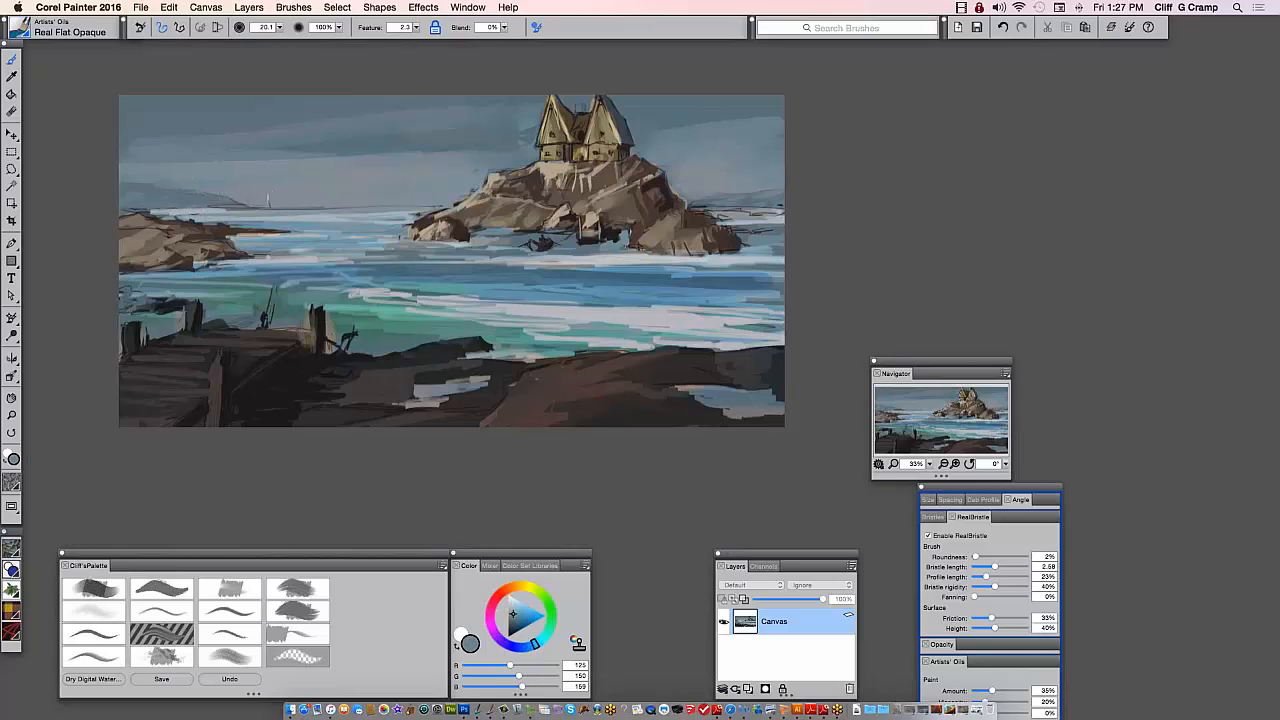
left_click(220, 196, "alt")
left_click(220, 198, "alt")
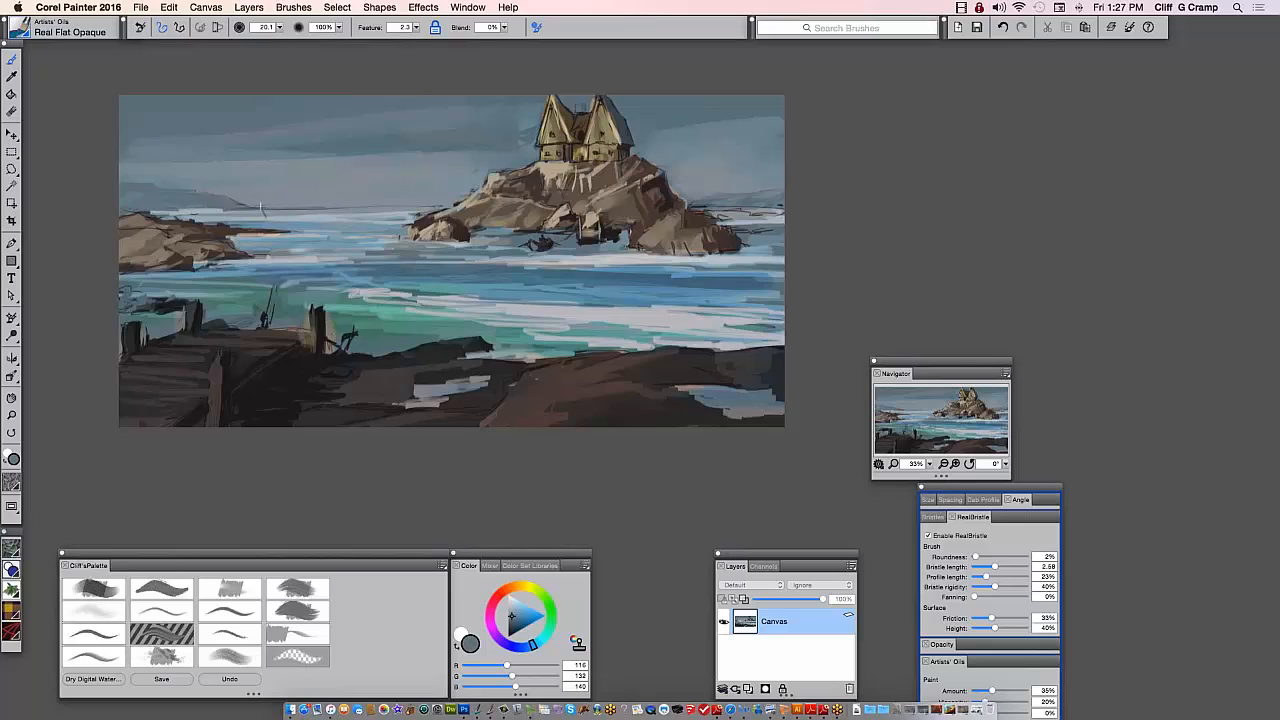
left_click(262, 210, "alt")
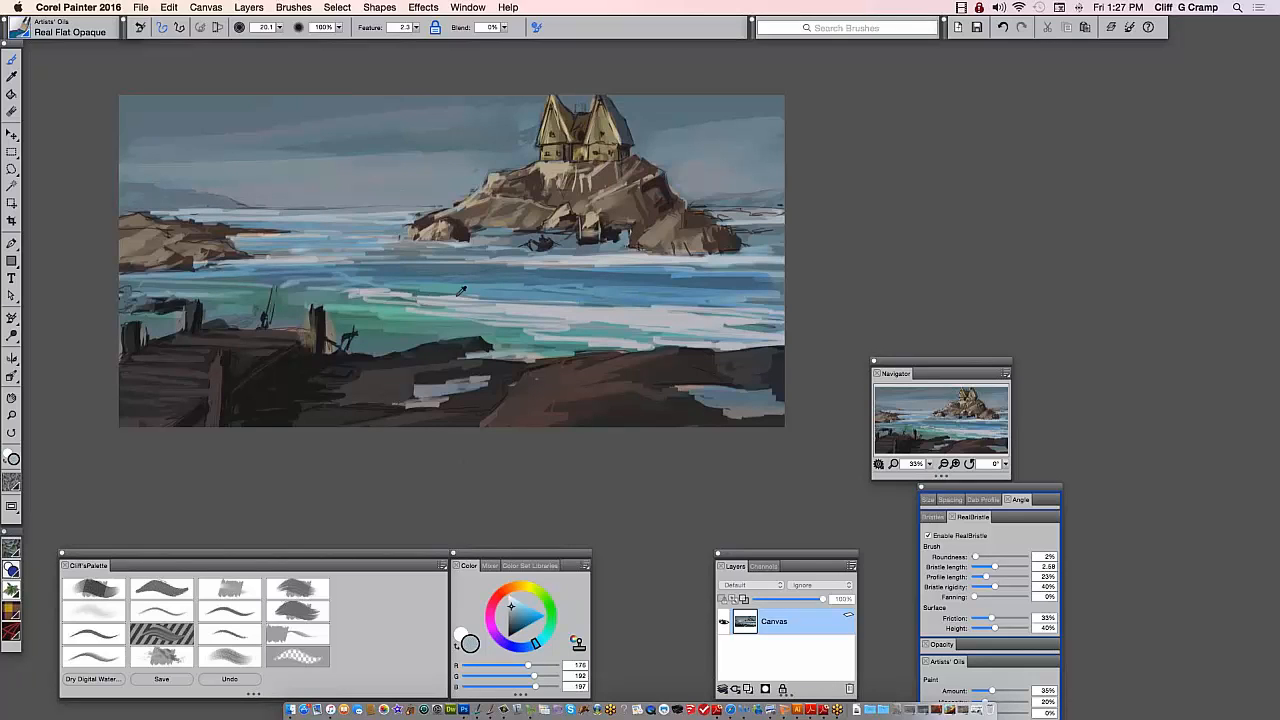
Paint light grey foam (RGB 192, 193, 197) in the water behind the dock and build up the central wave crest
left_click(574, 307, "alt")
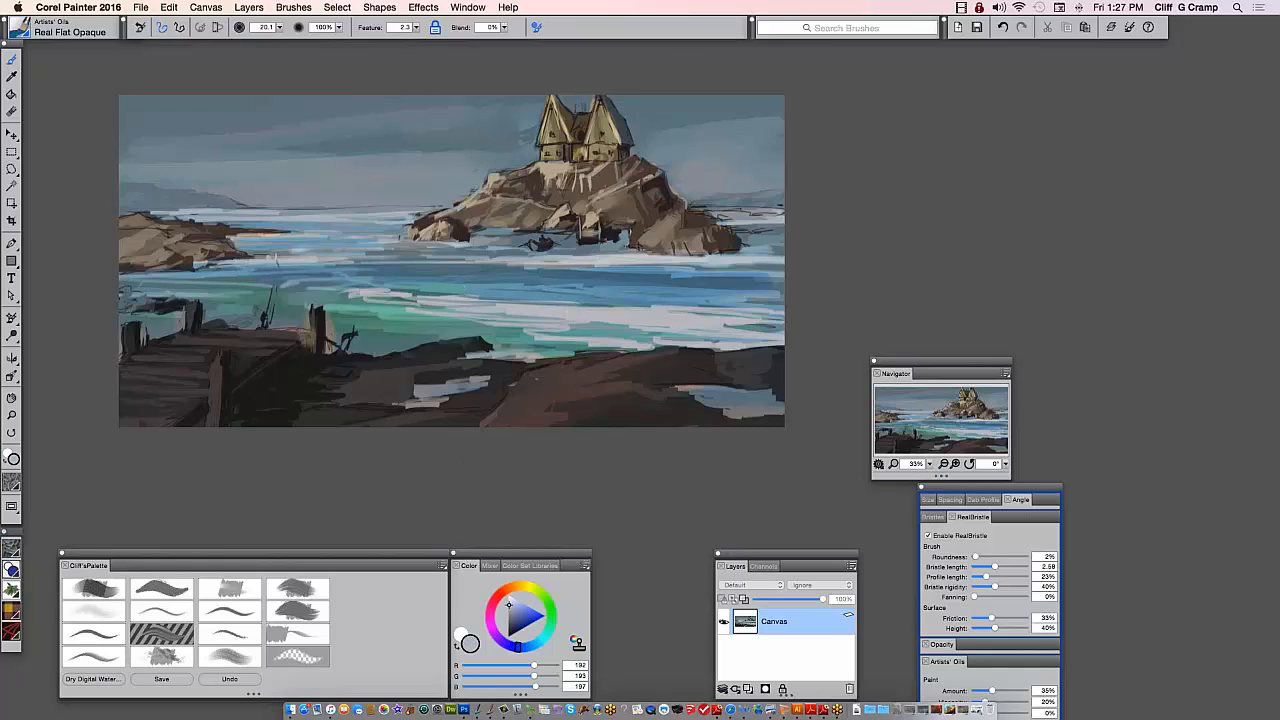
mouse_move(244, 268)
left_mouse_down()
mouse_move(125, 278)
mouse_move(245, 293)
left_mouse_up()
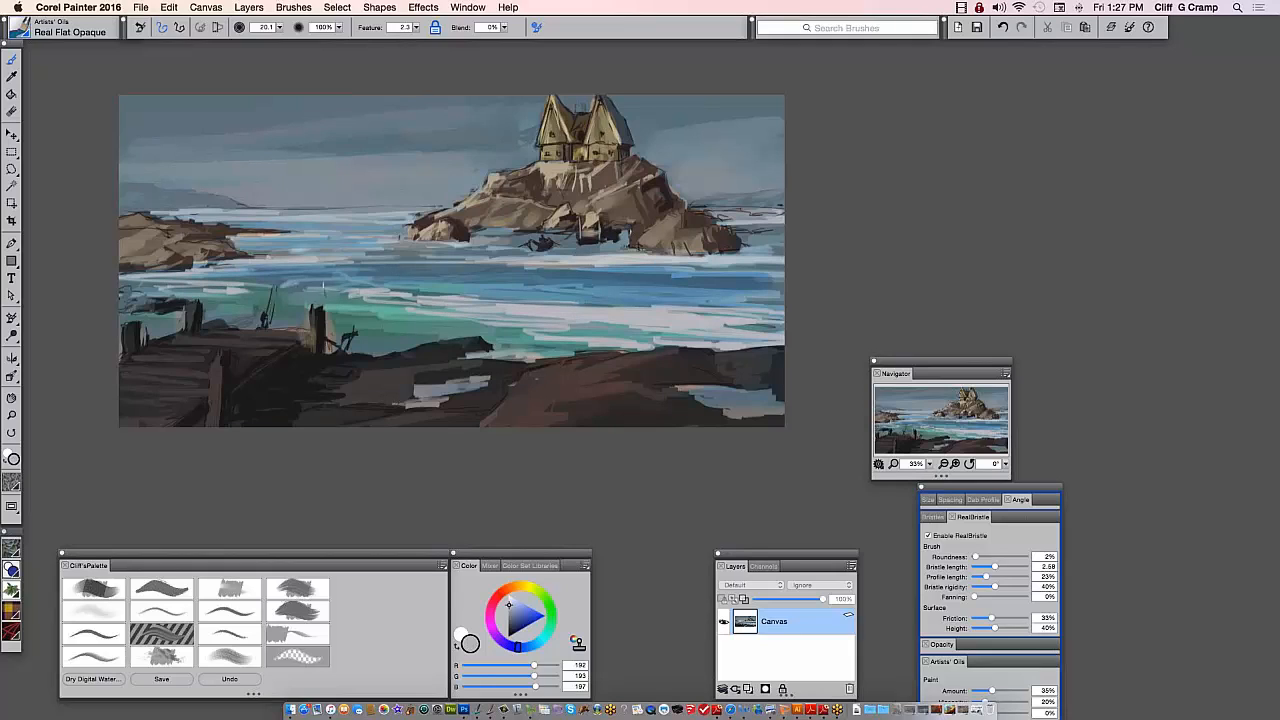
mouse_move(265, 311)
left_mouse_down()
mouse_move(510, 325)
mouse_move(314, 322)
left_mouse_up()
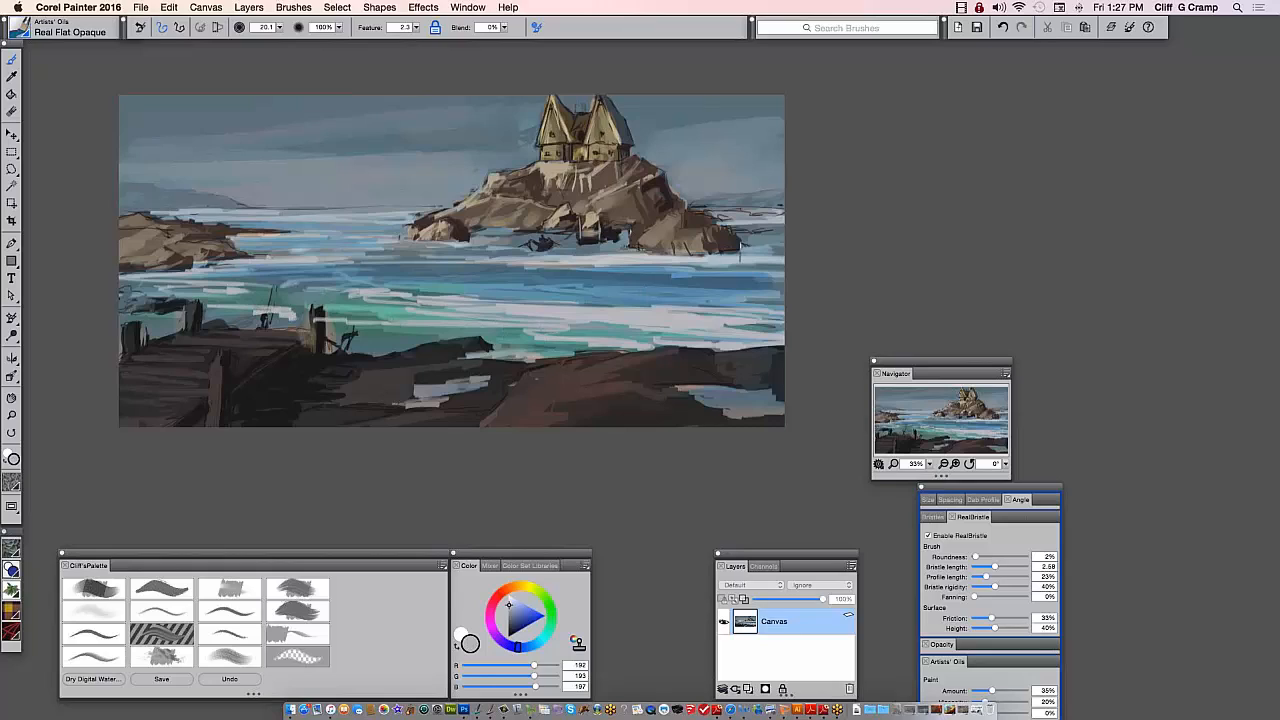
mouse_move(545, 300)
left_mouse_down()
mouse_move(604, 298)
mouse_move(508, 300)
mouse_move(642, 302)
left_mouse_up()
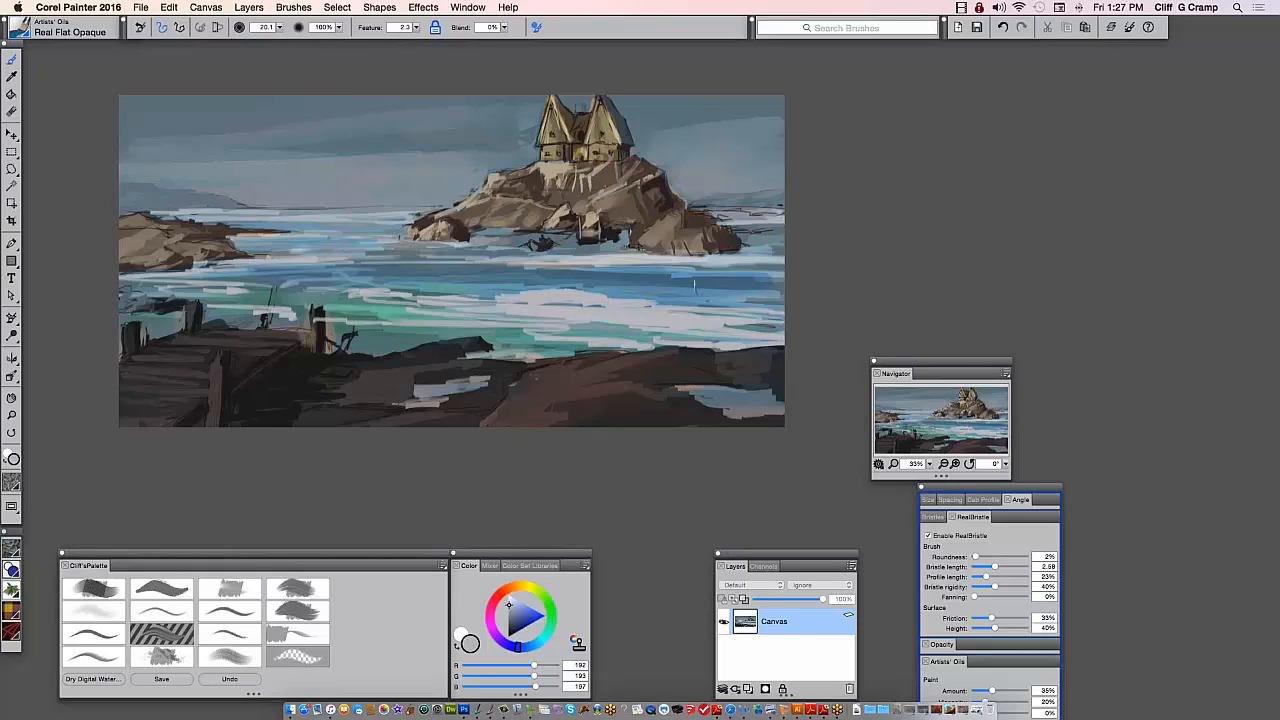
left_click(594, 309, "alt")
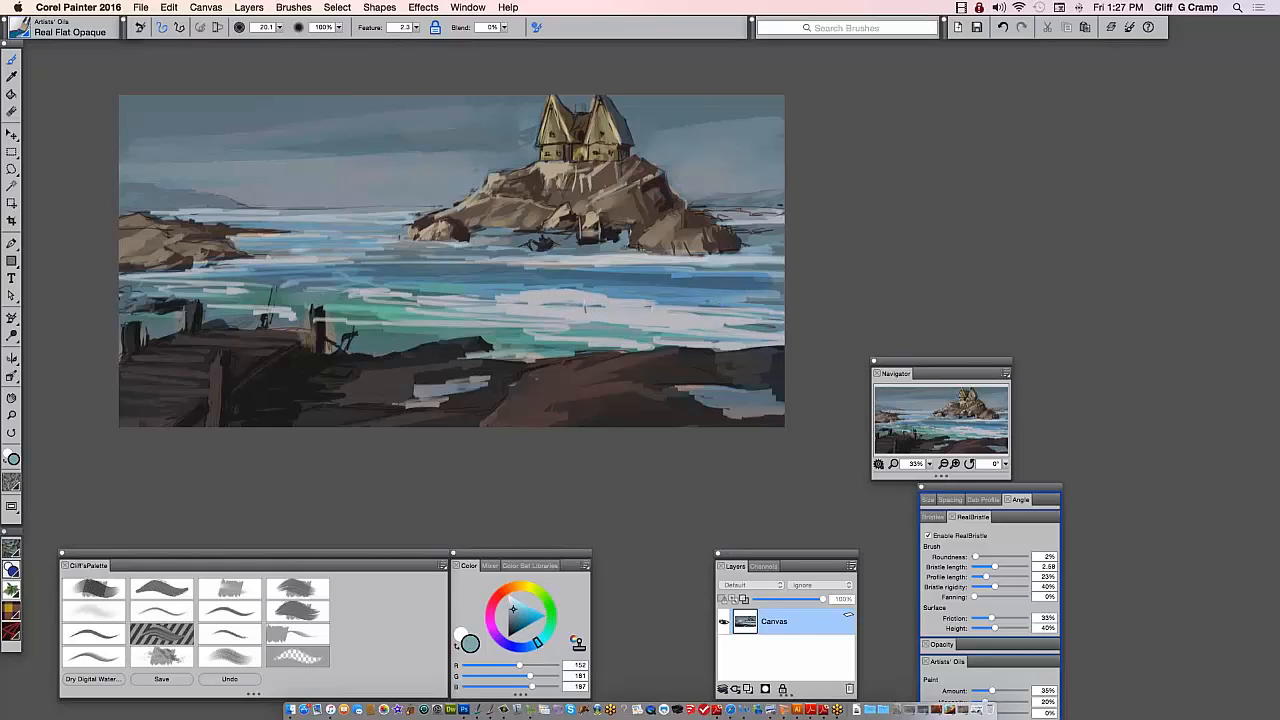
left_click(584, 302, "alt")
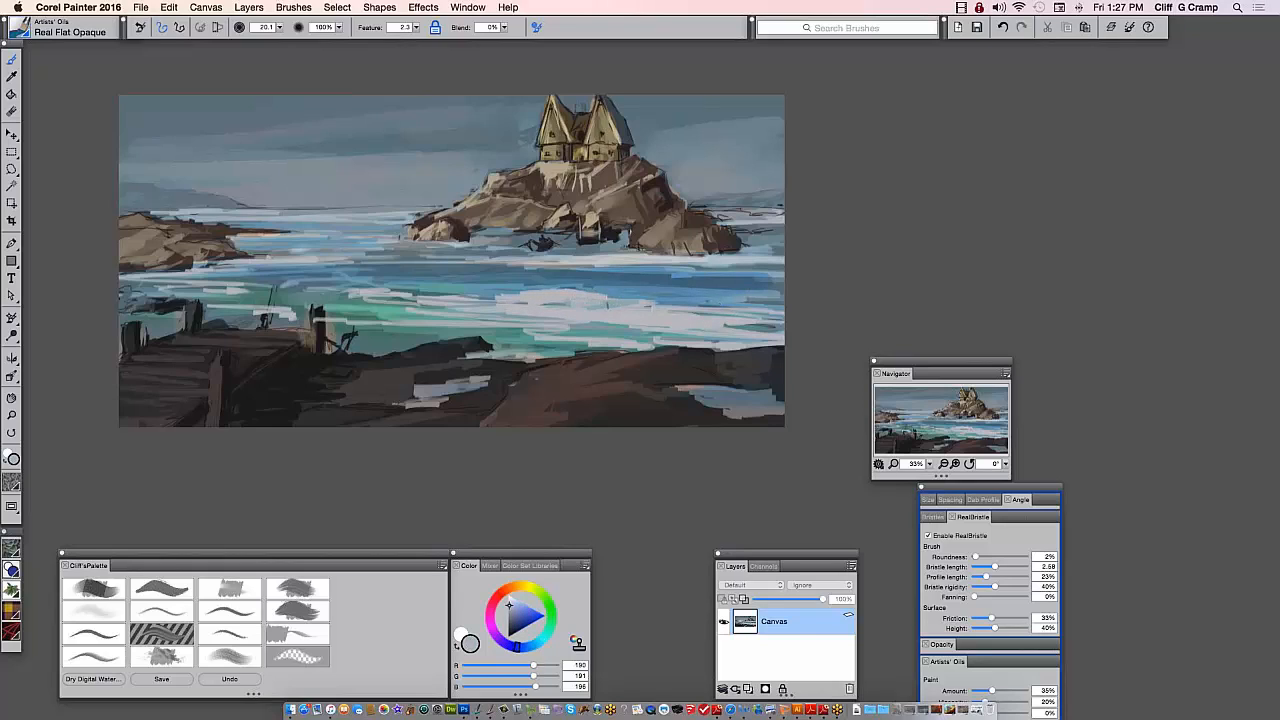
left_click(612, 301, "alt")
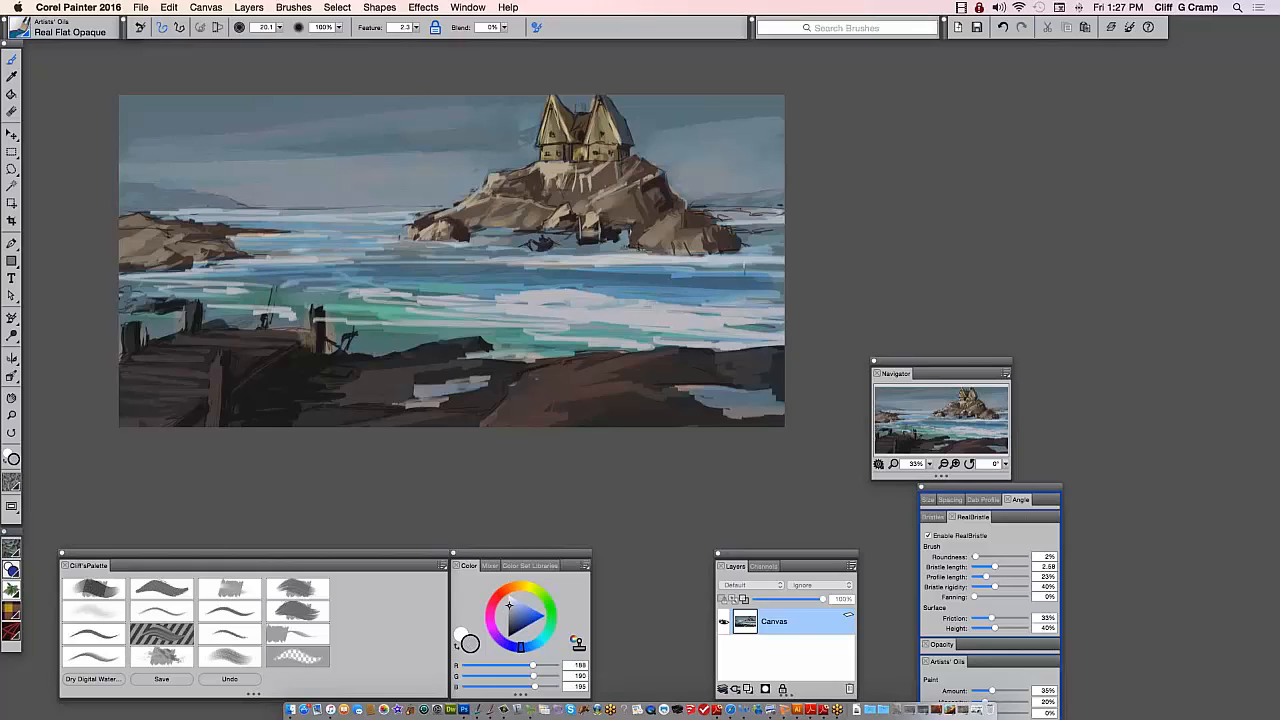
Add pale foam streaks to the blue water below the island's right side, sampling light greys from the surrounding foam
left_click(750, 262, "alt")
mouse_move(668, 264)
left_mouse_down()
mouse_move(754, 268)
mouse_move(676, 268)
mouse_move(704, 271)
left_mouse_up()
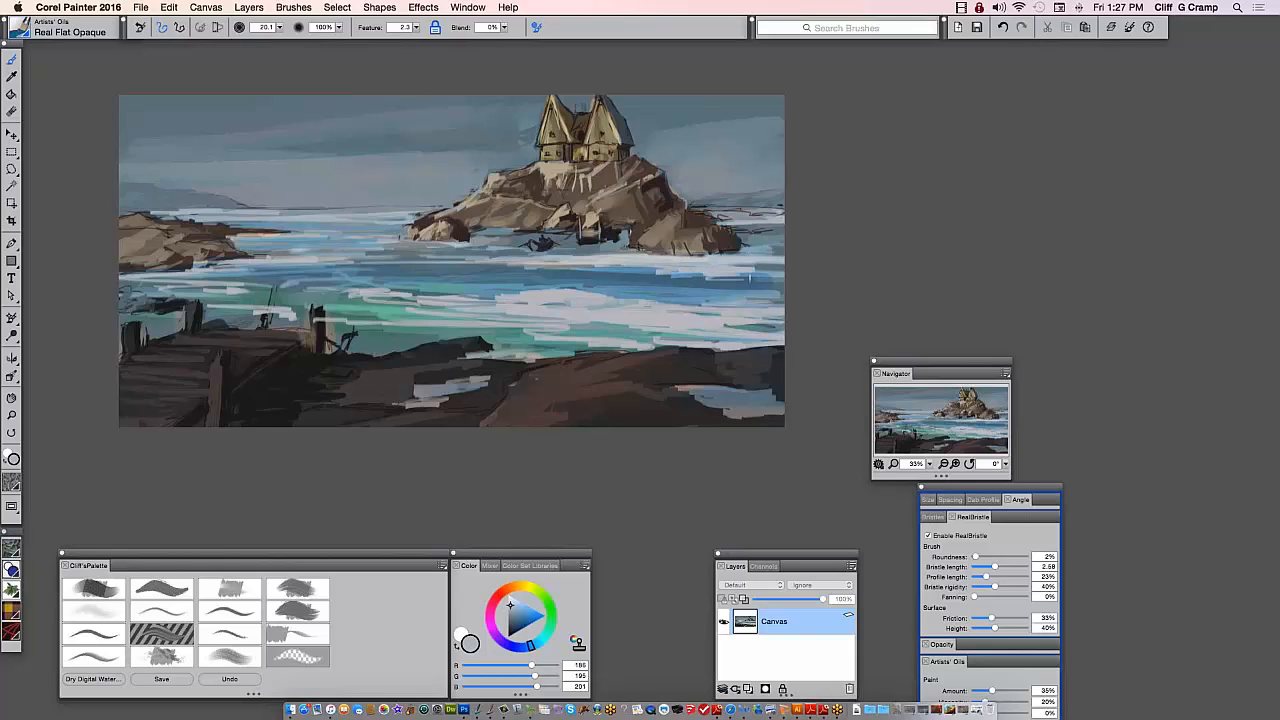
left_click(758, 326, "alt")
mouse_move(752, 271)
left_mouse_down()
mouse_move(660, 268)
mouse_move(770, 273)
left_mouse_up()
left_click(678, 249, "alt")
left_click(740, 267, "alt")
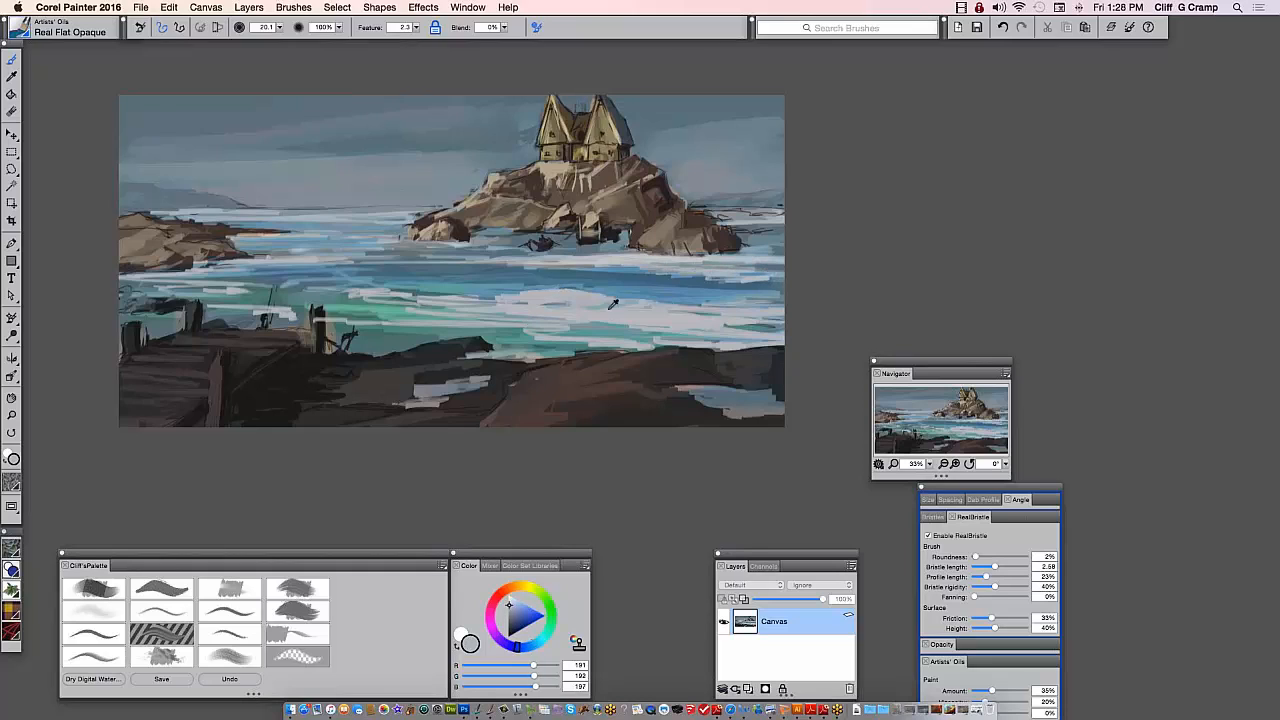
Add pure white (RGB 255, 255, 255) foam highlights around the island's base and across the water on both sides
left_click(508, 596)
mouse_move(737, 248)
left_mouse_down()
mouse_move(783, 245)
mouse_move(750, 247)
mouse_move(728, 226)
mouse_move(784, 226)
left_mouse_up()
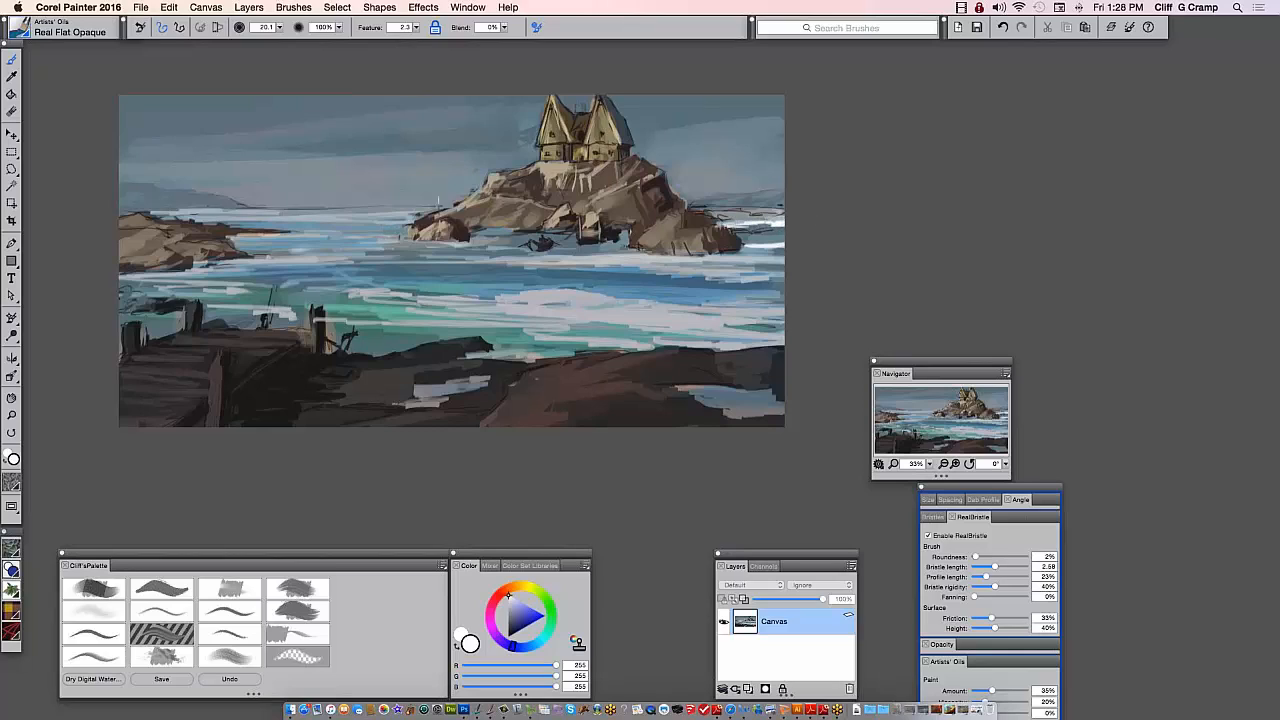
mouse_move(410, 228)
left_mouse_down()
mouse_move(410, 242)
mouse_move(238, 228)
mouse_move(400, 234)
mouse_move(400, 248)
mouse_move(462, 250)
mouse_move(372, 244)
mouse_move(494, 232)
mouse_move(498, 246)
mouse_move(464, 246)
mouse_move(520, 244)
mouse_move(300, 248)
left_mouse_up()
mouse_move(632, 255)
left_mouse_down()
mouse_move(778, 262)
mouse_move(562, 248)
left_mouse_up()
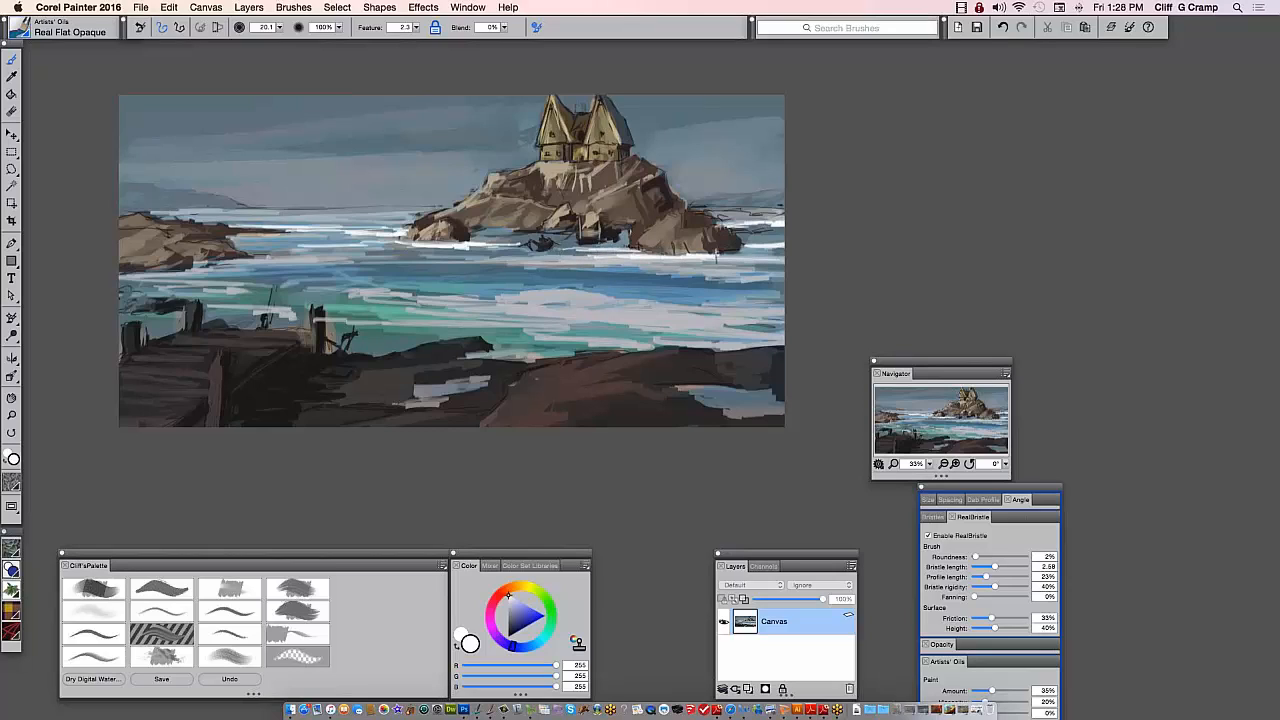
mouse_move(652, 264)
left_mouse_down()
mouse_move(700, 264)
mouse_move(684, 262)
left_mouse_up()
left_click_drag(656, 264, 784, 272)
left_click_drag(694, 268, 612, 269)
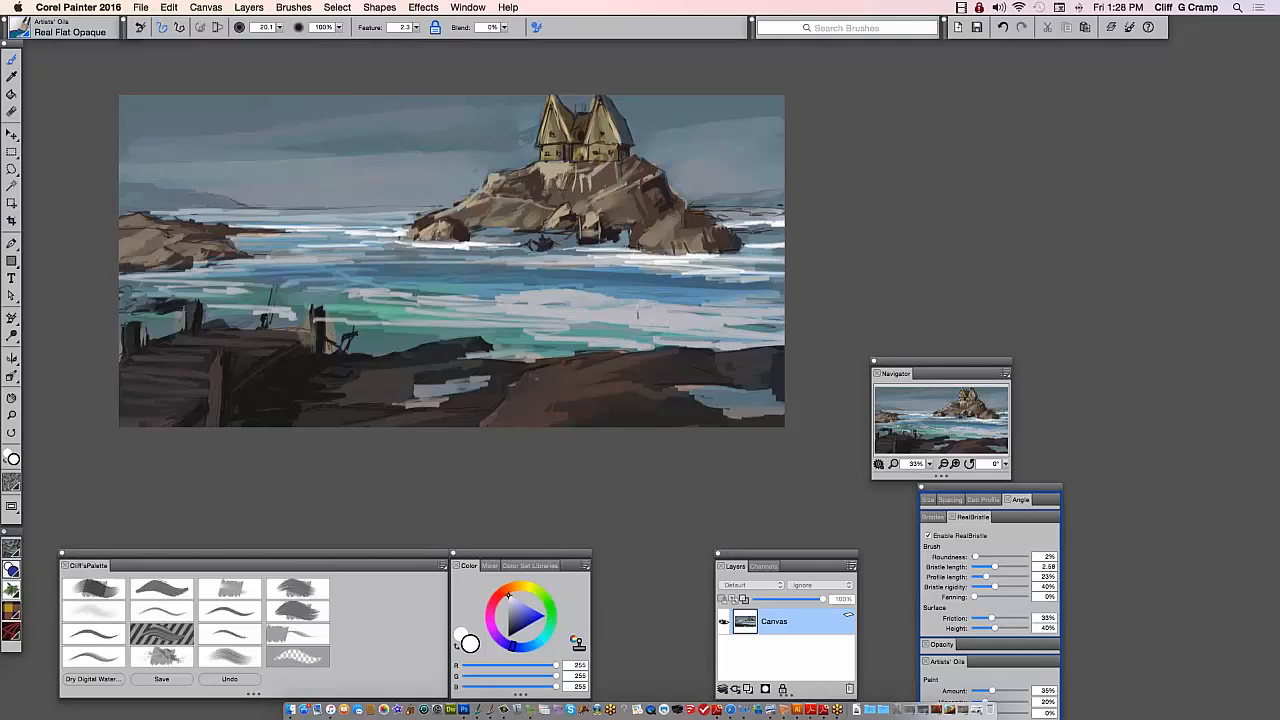
Highlight the central wave crest with white strokes and carry foam streaks along it towards the dock
mouse_move(637, 312)
left_mouse_down()
mouse_move(570, 308)
mouse_move(598, 307)
left_mouse_up()
left_click_drag(506, 296, 784, 320)
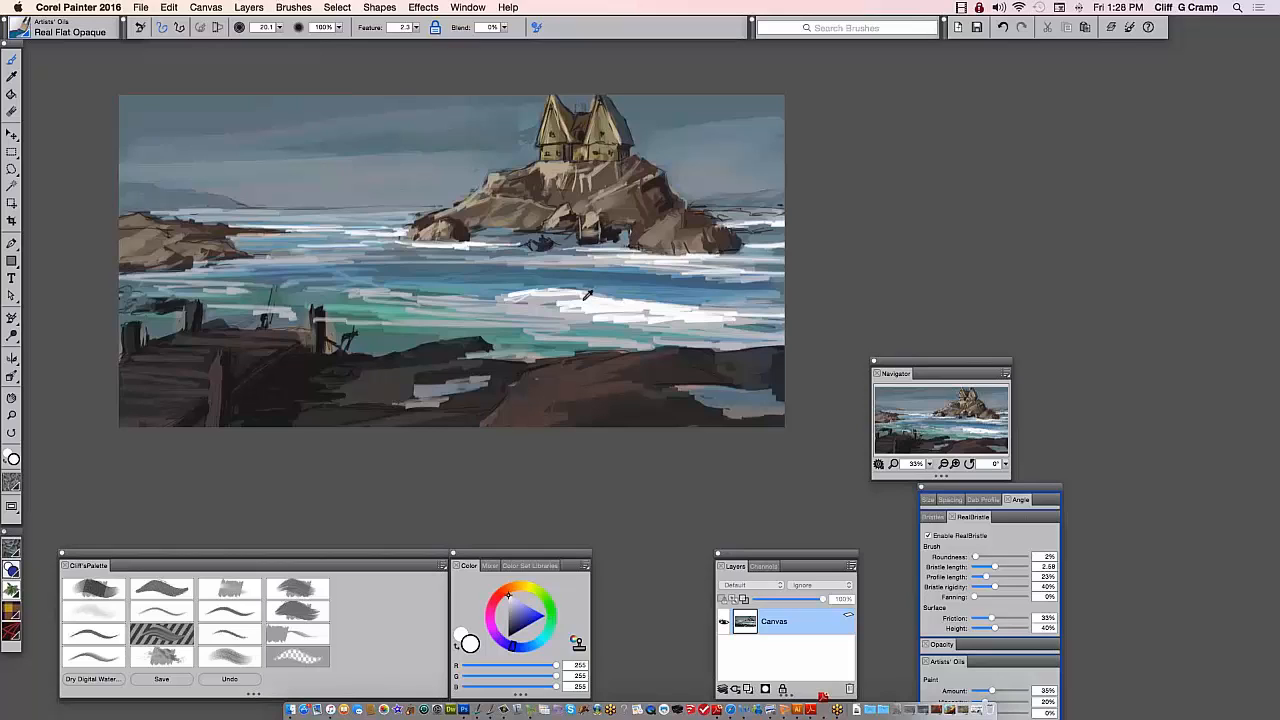
left_click_drag(587, 295, 410, 302)
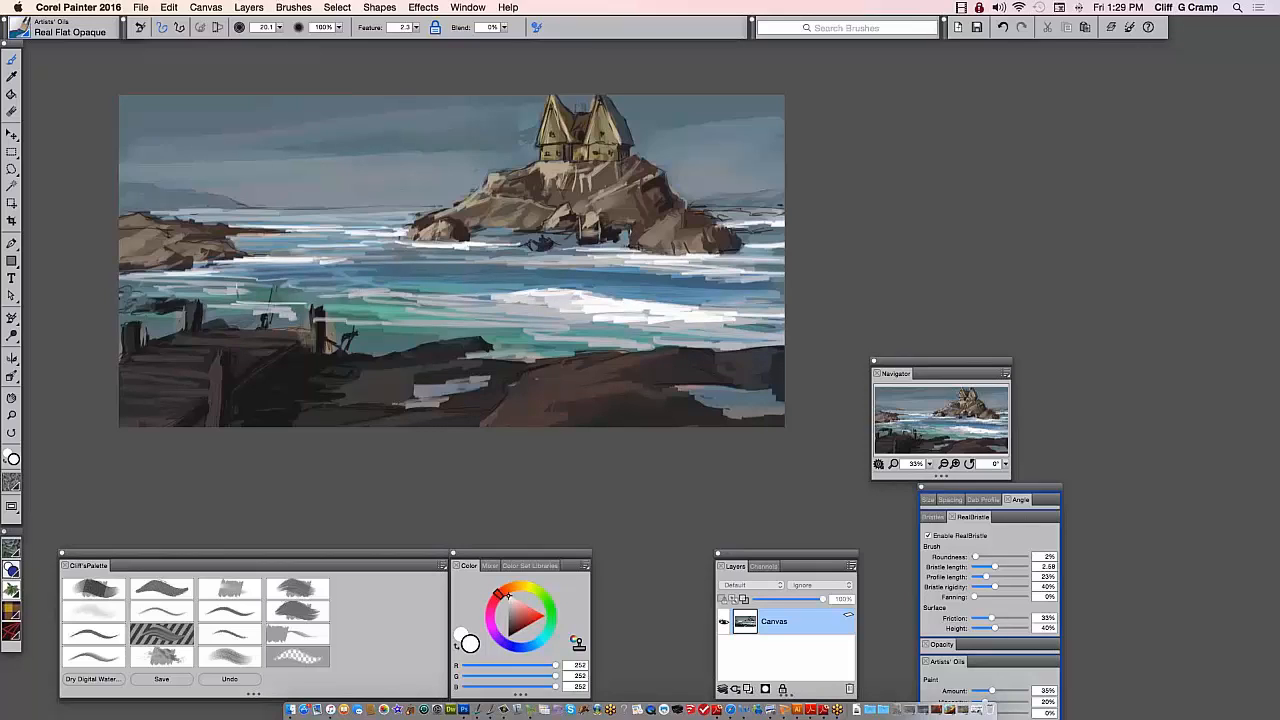
Add foam streaks across the water below the island and paint dark accents (RGB 49, 52, 56) on the left headland
left_click_drag(786, 275, 420, 278)
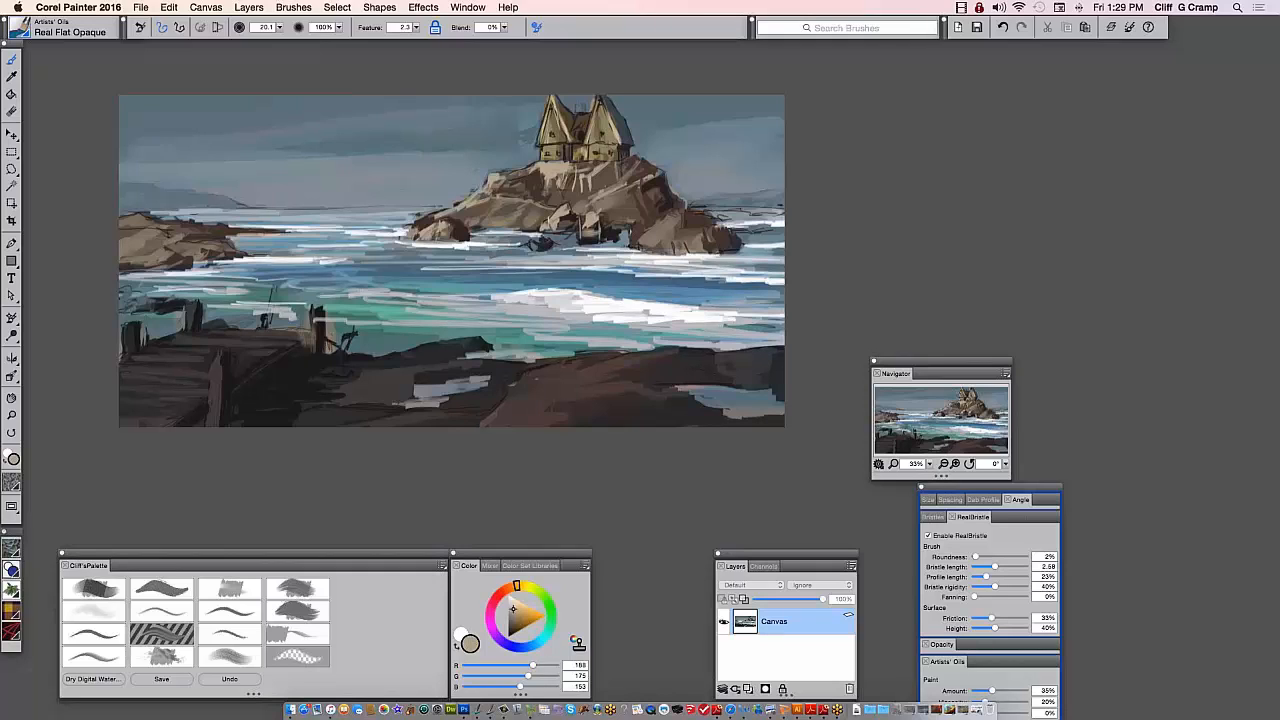
left_click(525, 377, "alt")
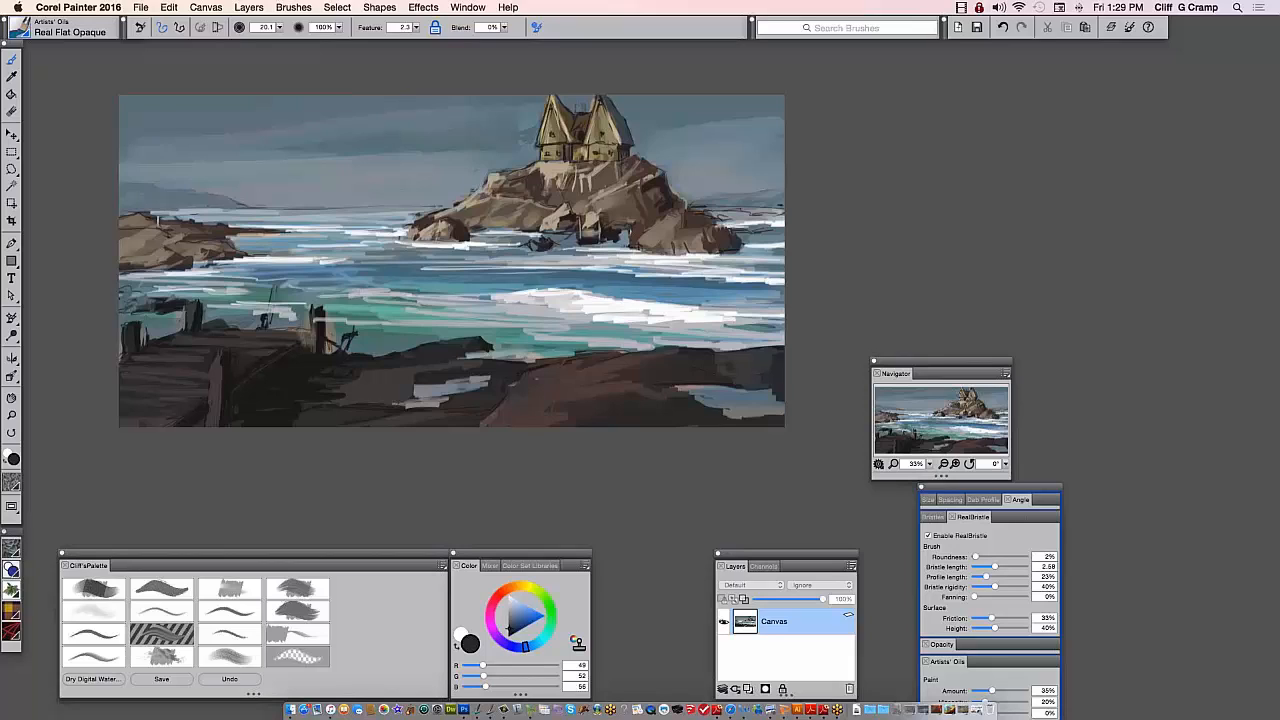
left_click_drag(210, 226, 120, 232)
Highlight the small boat with tan (RGB 190, 176, 154) and the weathered dock posts with grey-tan (RGB 140, 132, 117) strokes
left_click(537, 243, "alt")
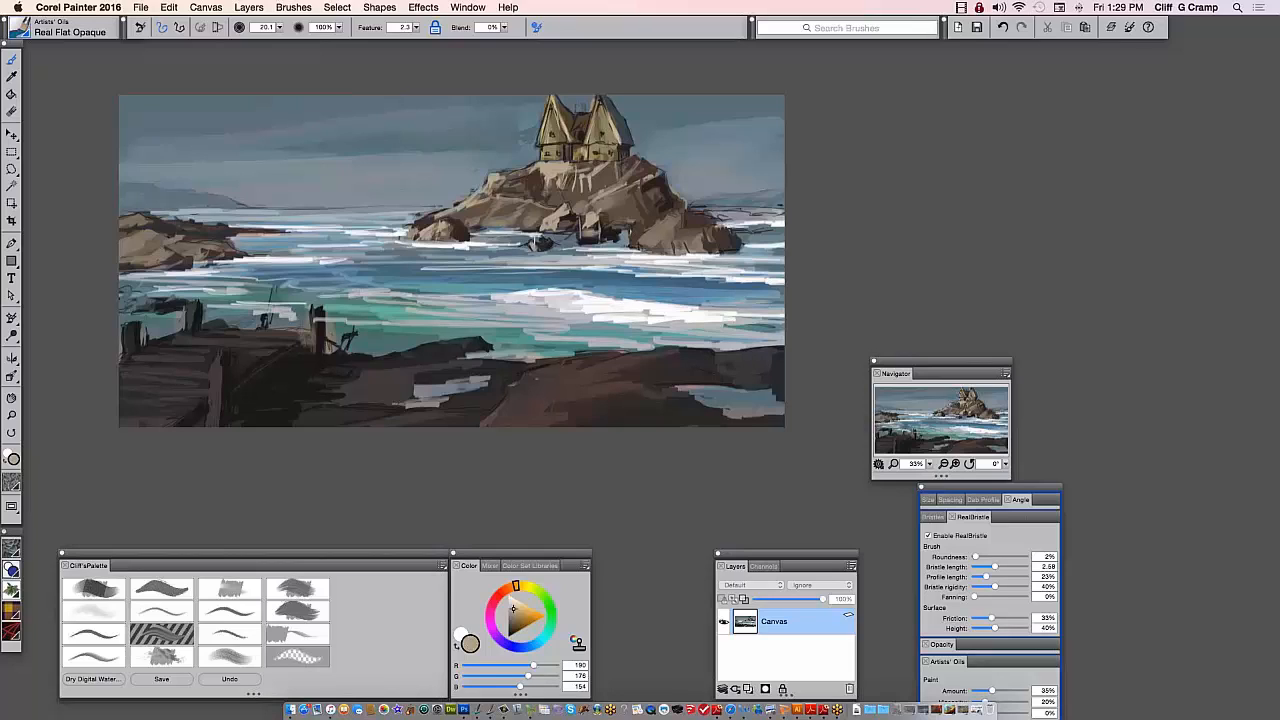
left_click(540, 242, "alt")
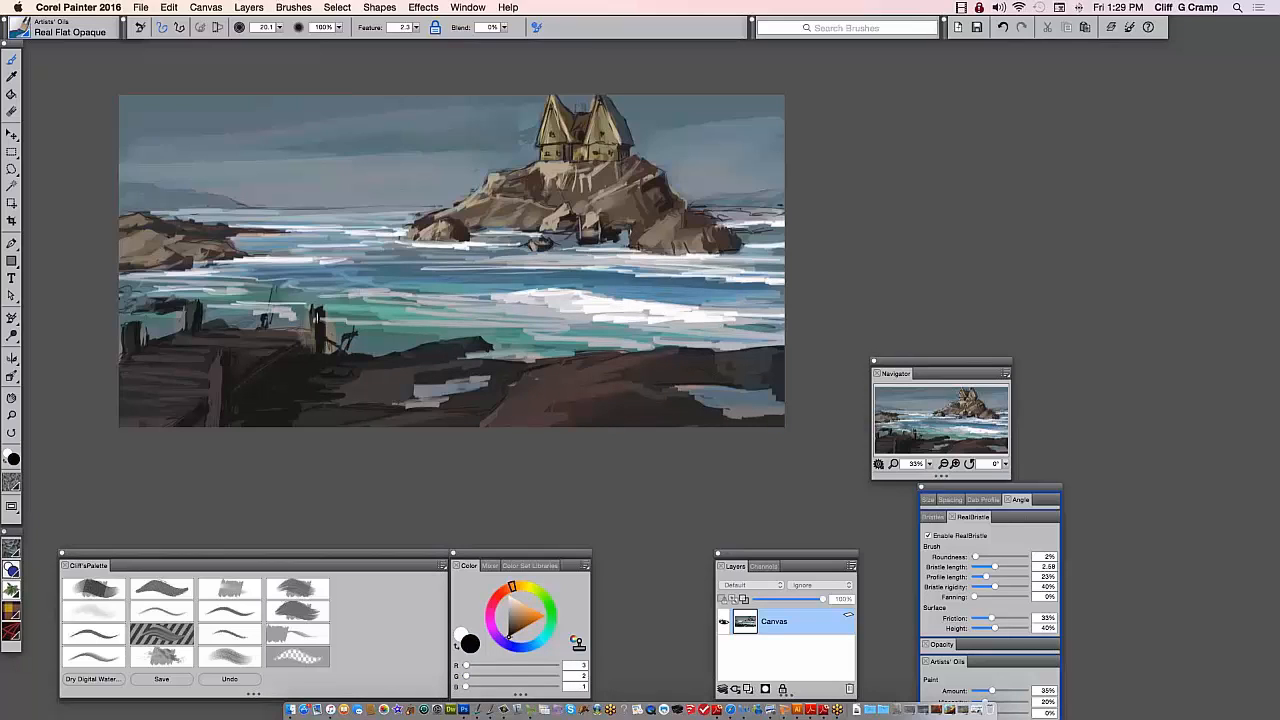
left_click(318, 318, "alt")
left_click_drag(215, 352, 212, 428)
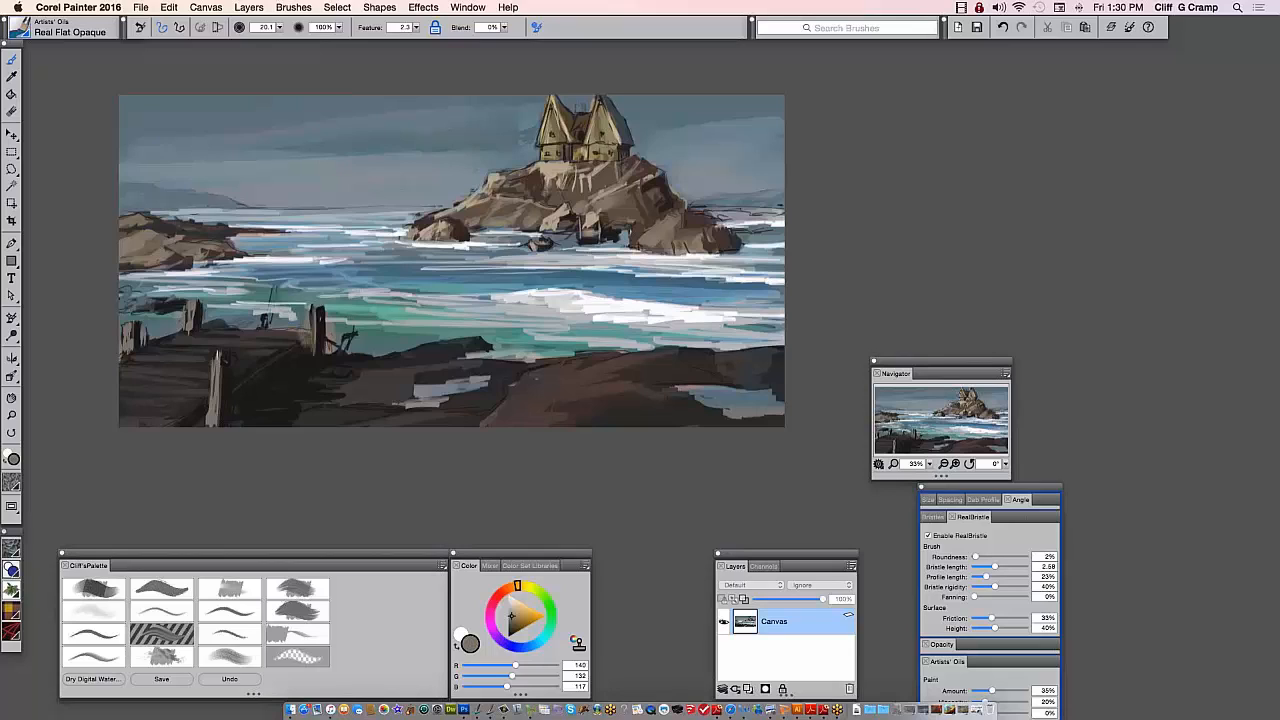
Paint low brown rocks in the distant water off the island's right side and edge them with near-white foam (RGB 242, 242, 242)
left_click(513, 380, "alt")
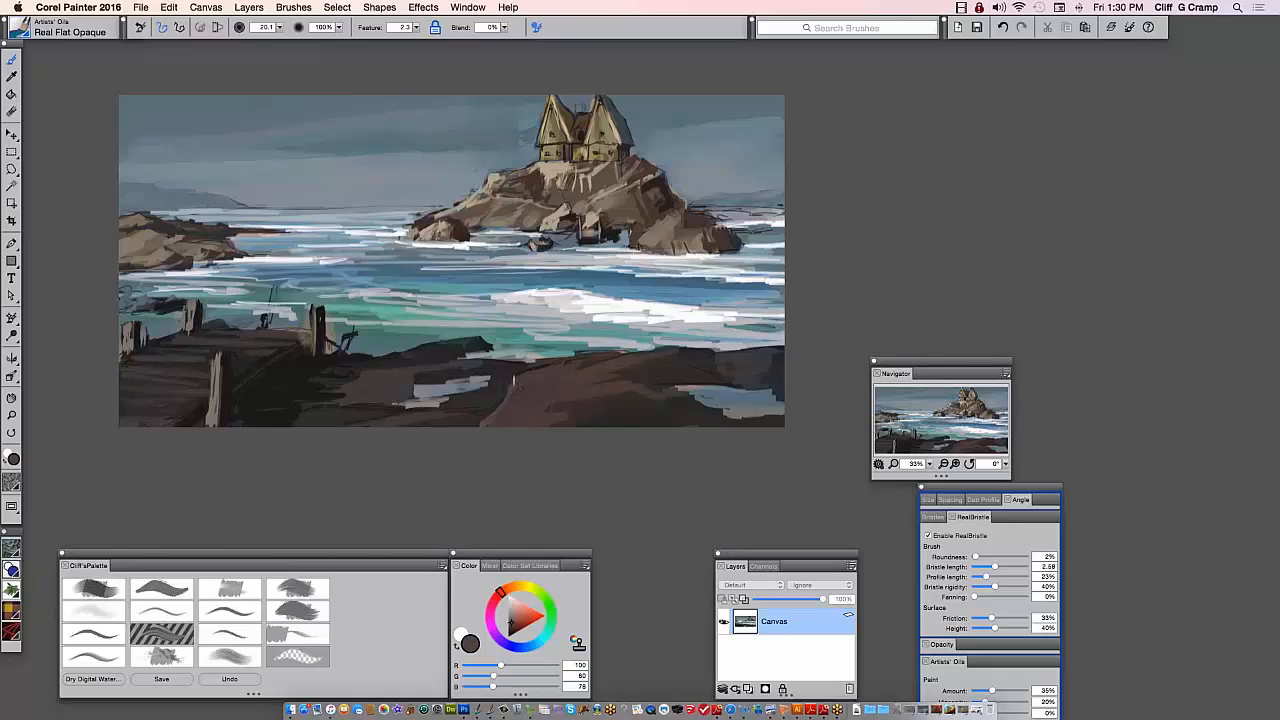
left_click_drag(784, 212, 704, 226)
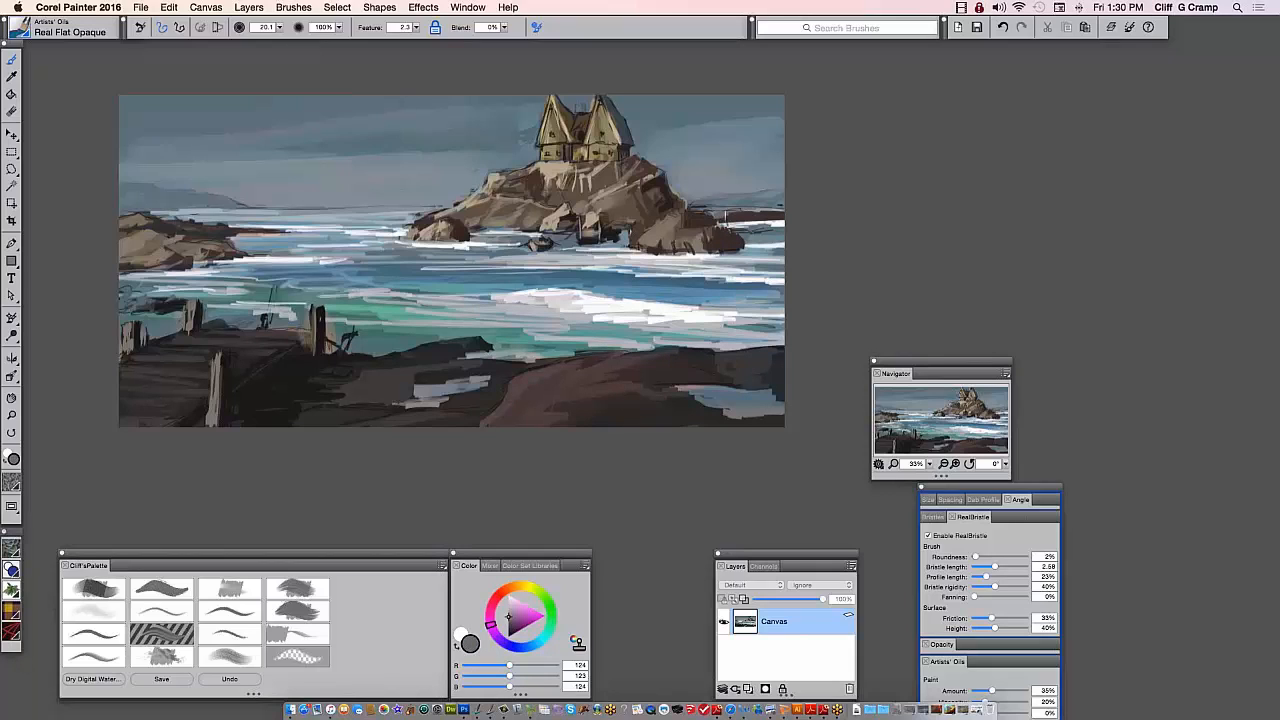
left_click(760, 220, "alt")
left_click_drag(700, 214, 788, 213)
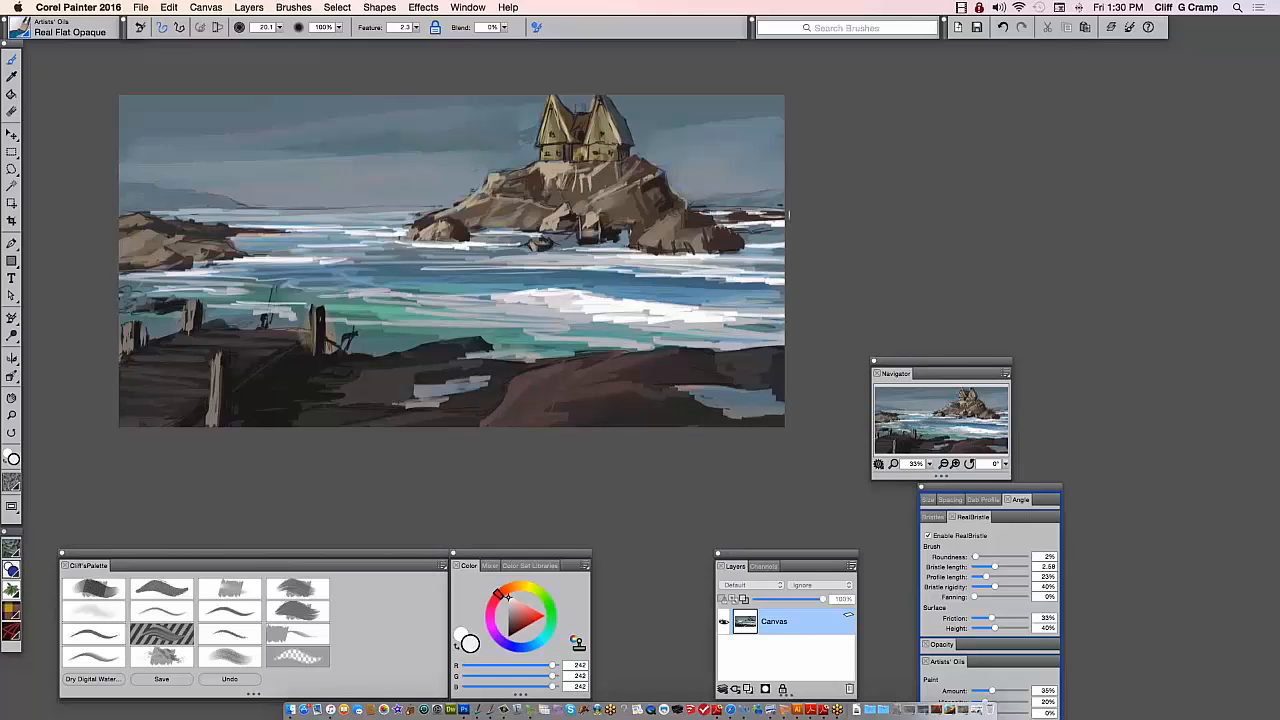
left_click(762, 228, "alt")
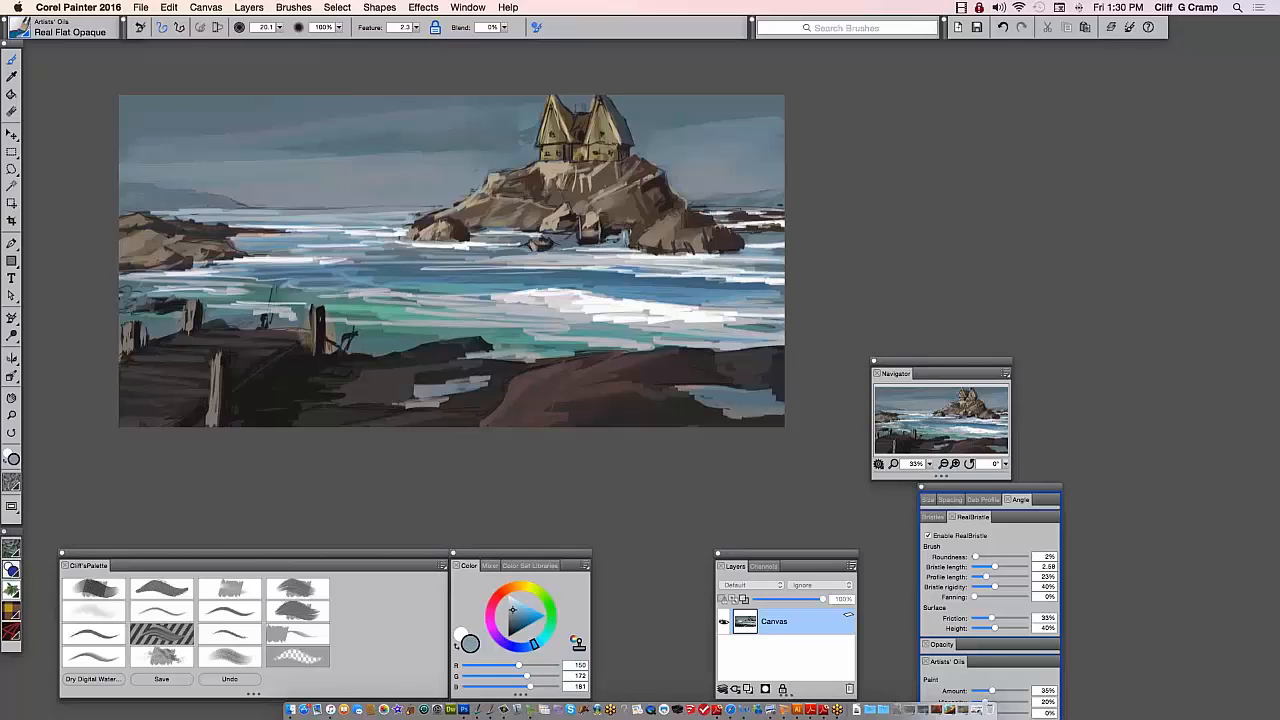
Paint over the sky beside the house with a blue-grey (RGB 119, 143, 155) sampled from the sky
left_click(617, 233, "alt")
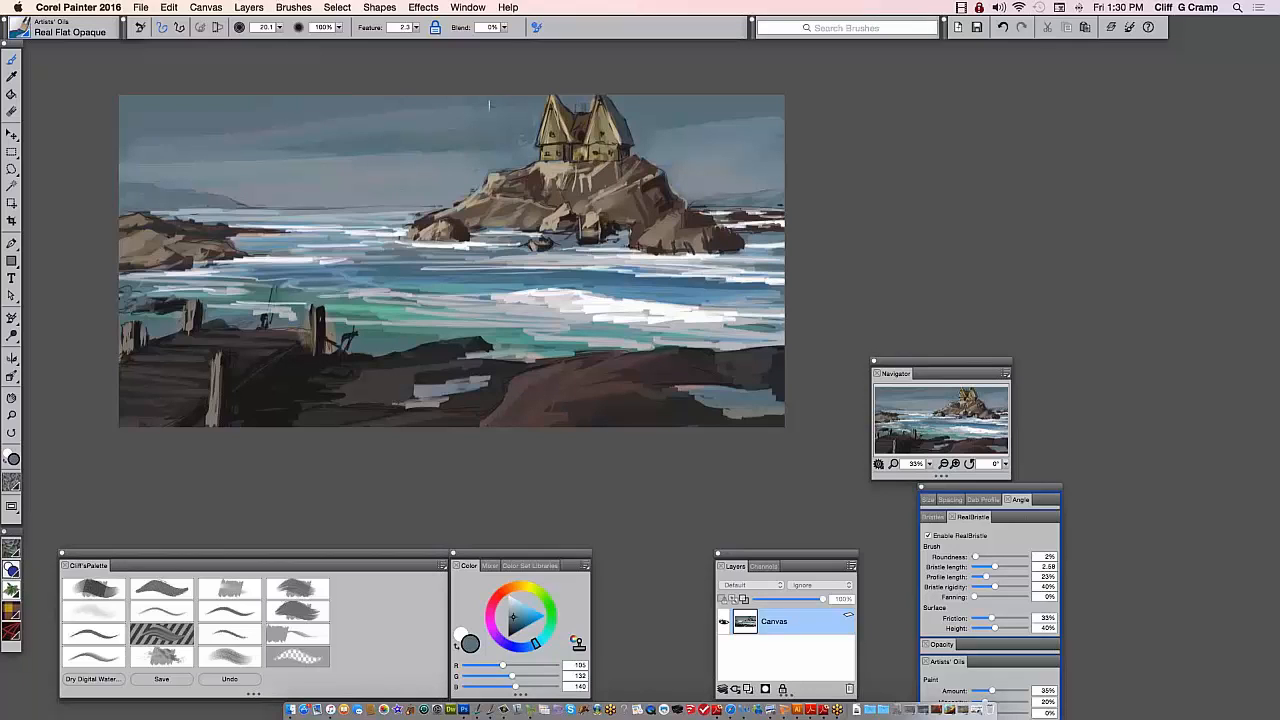
left_click(490, 104, "alt")
left_click_drag(474, 110, 396, 110)
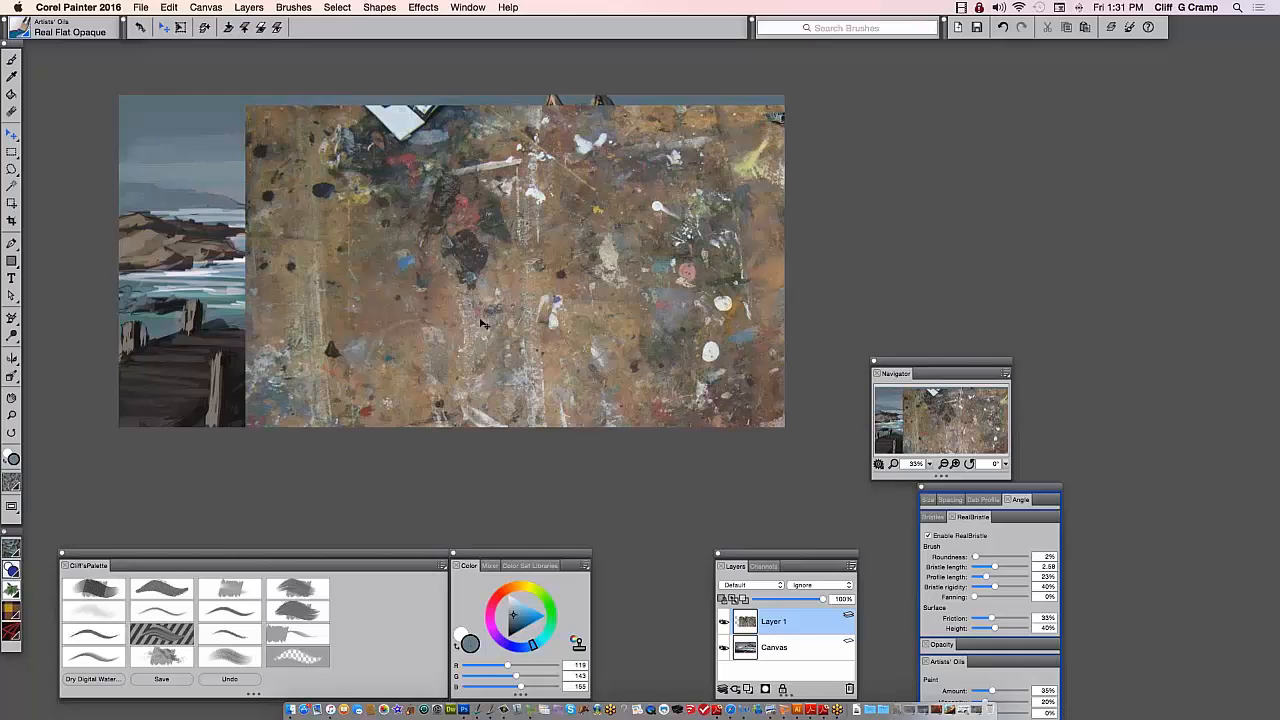
Move the paint-splattered texture layer to cover the whole painting and change its blending mode
left_click_drag(481, 323, 270, 230)
left_click(752, 584)
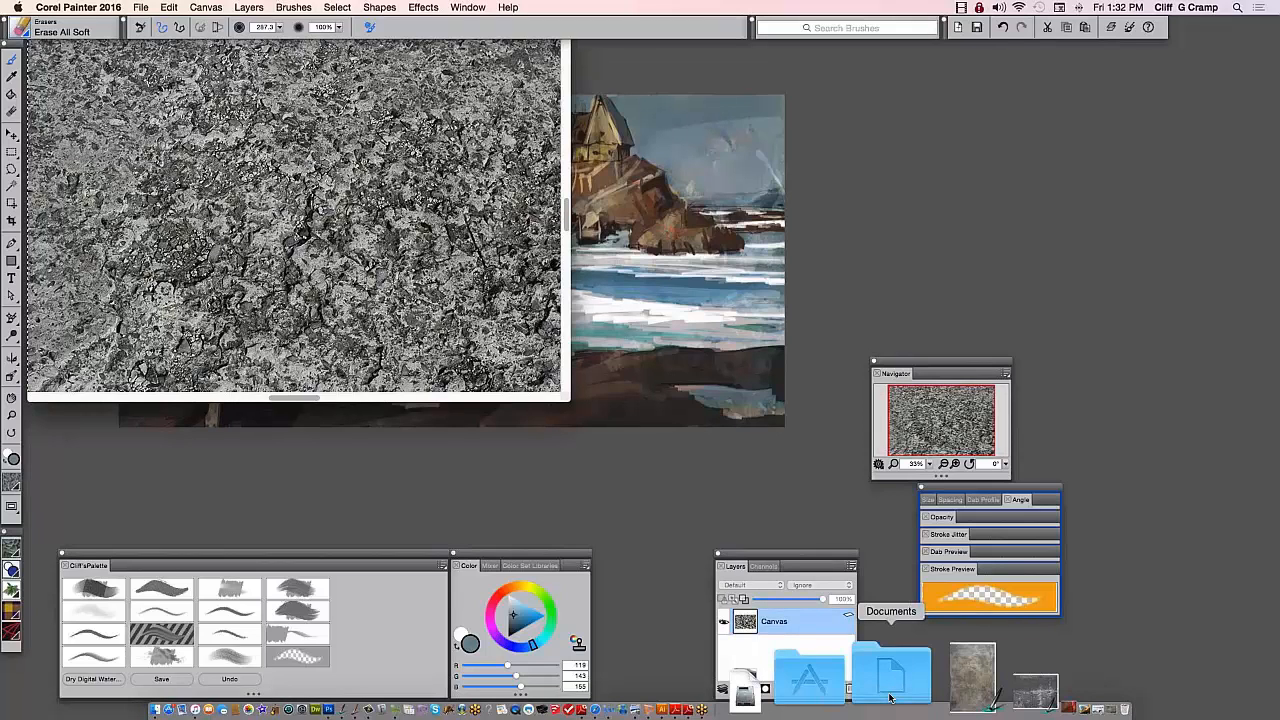
Blend the cracked rock texture over the water in Screen mode at 68% opacity and switch to the Erase All Soft brush
left_click(206, 7)
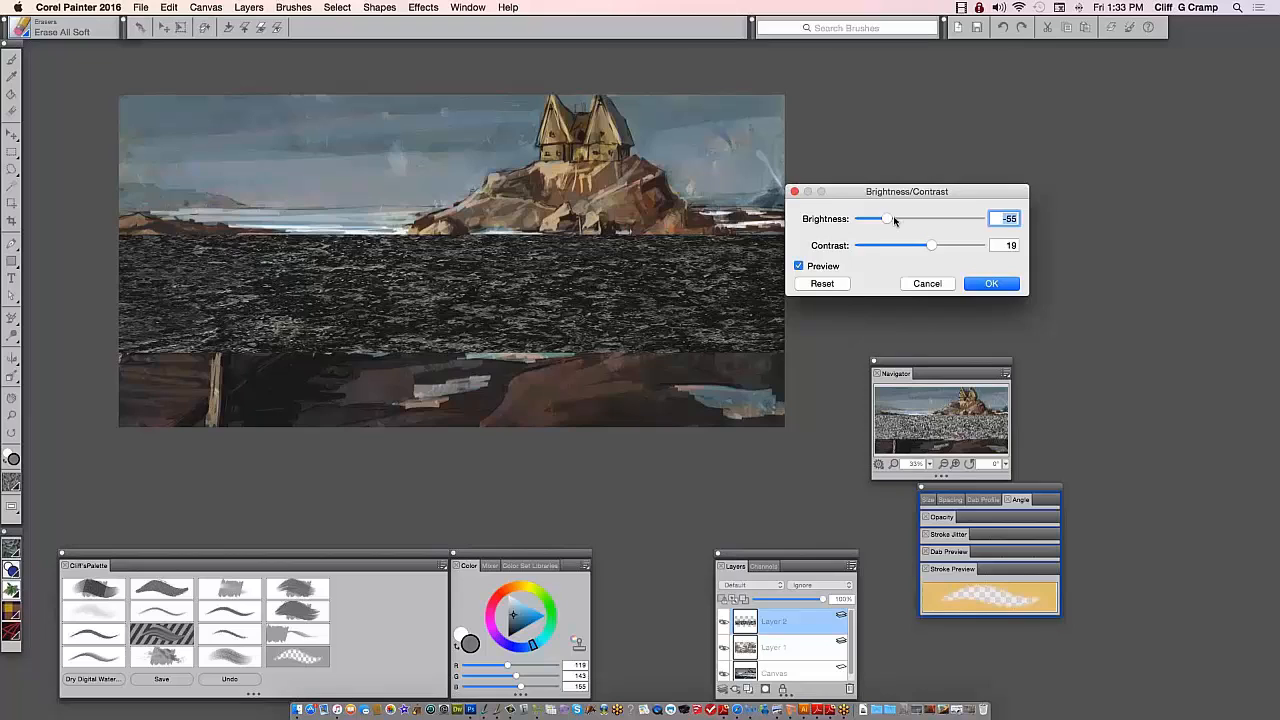
left_click(927, 283)
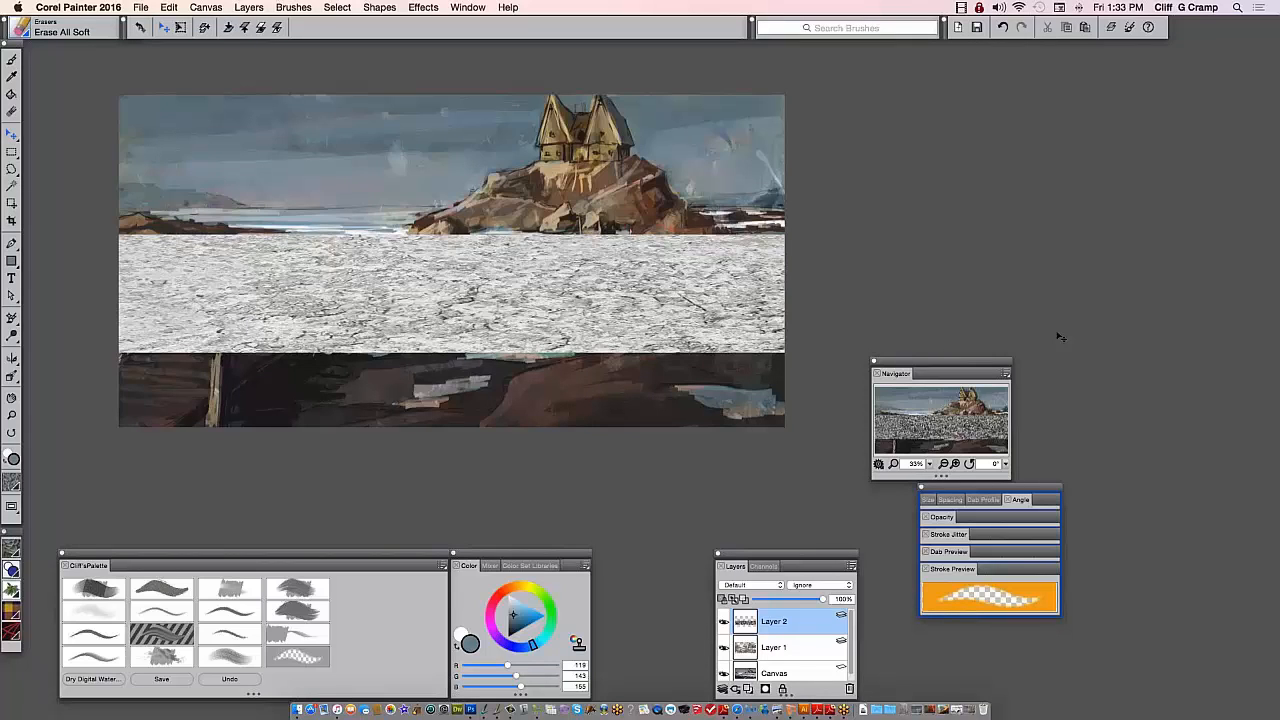
left_click(751, 584)
left_click(760, 640)
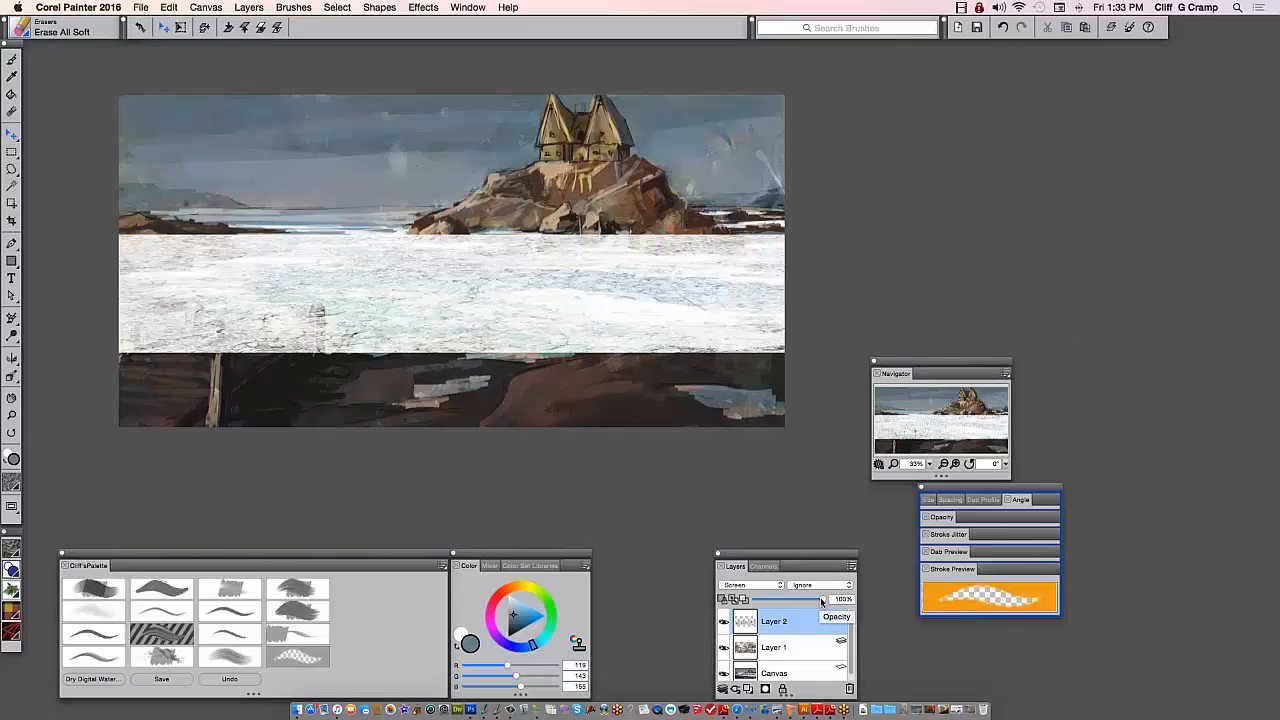
left_click_drag(822, 600, 800, 599)
key("b")
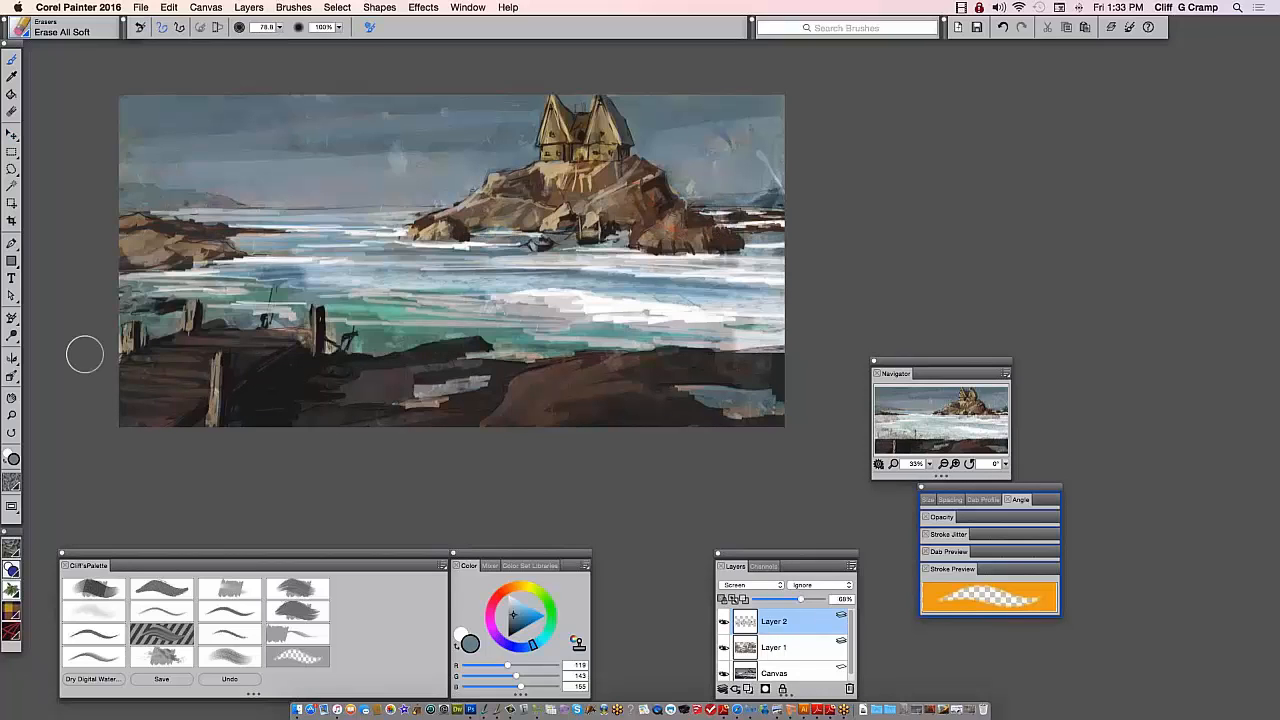
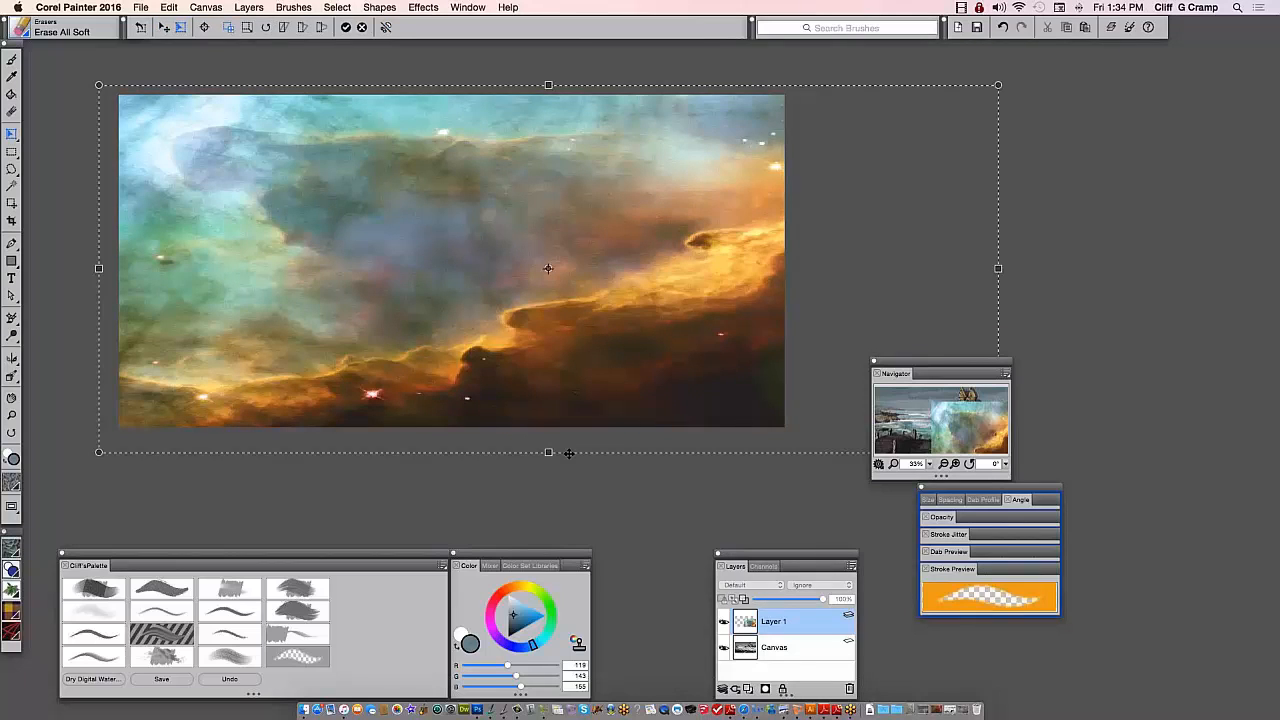
Apply the nebula image's transform over the whole painting, set its layer to Soft Light and compare the painting with and without it
key("Return")
left_click(752, 585)
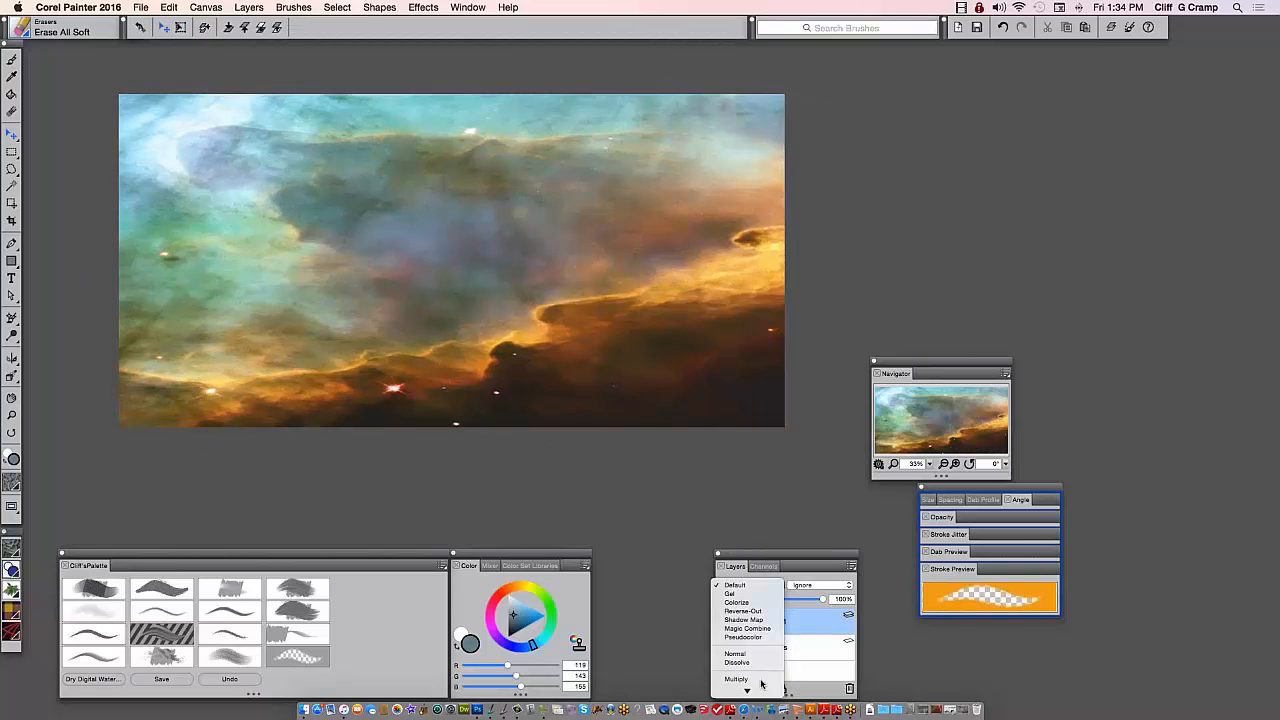
left_click(755, 683)
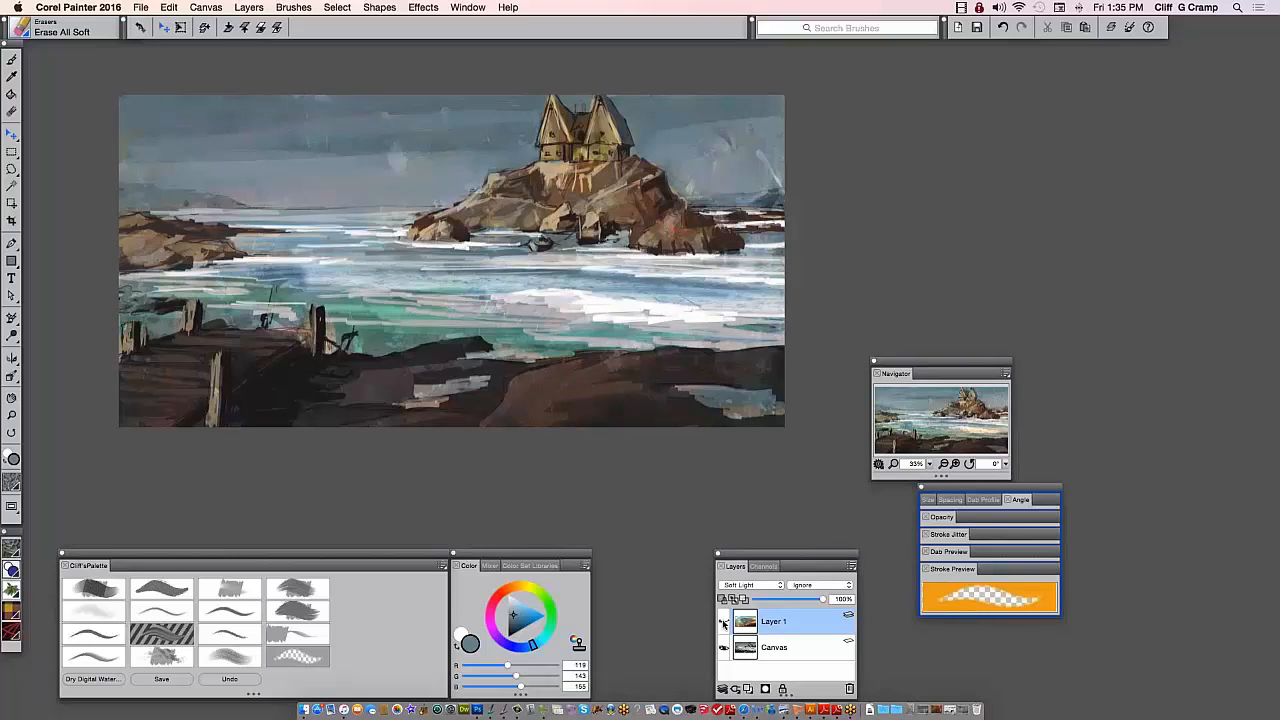
left_click(724, 622)
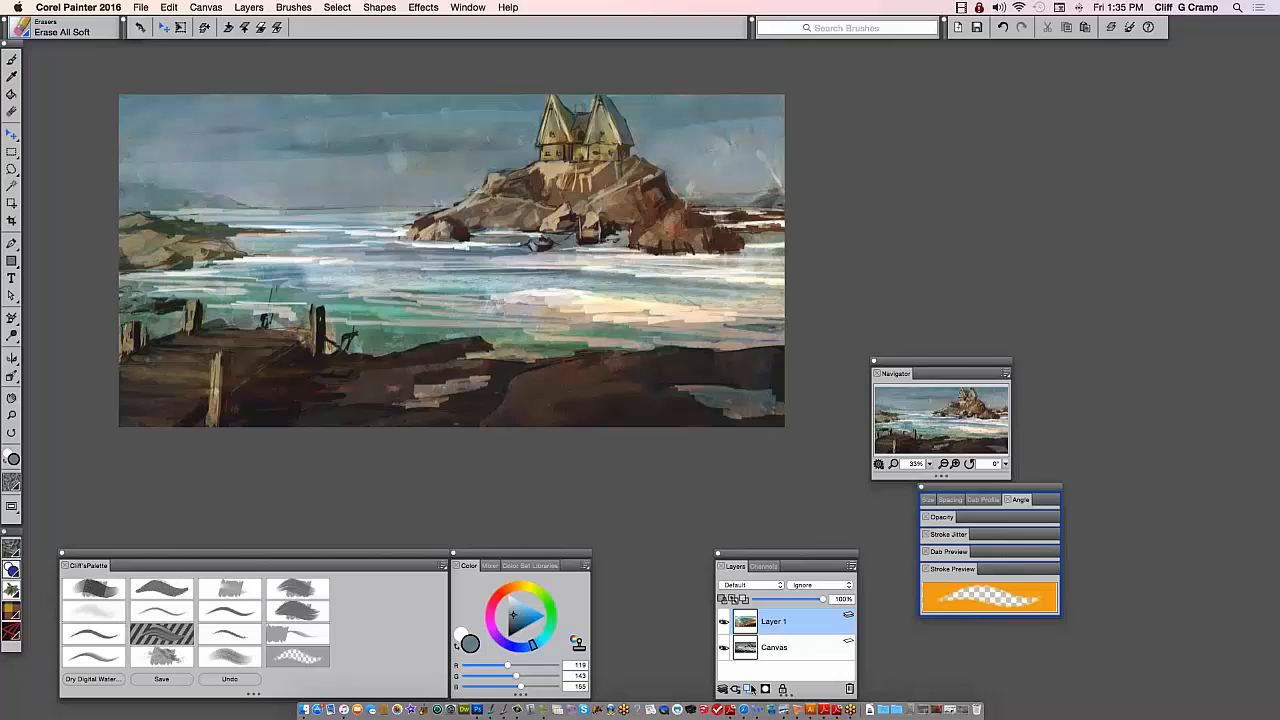
Try a new layer in Color blending mode above the nebula layer and undo it
left_click(750, 689)
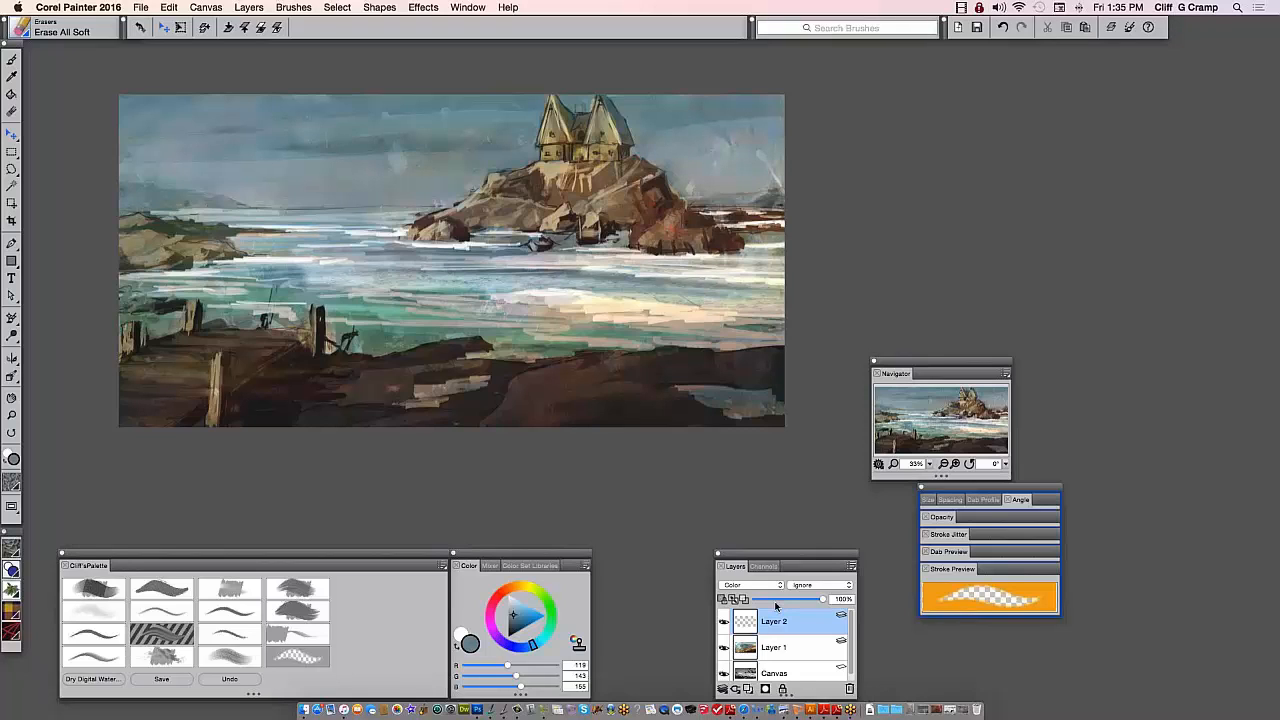
key("ctrl+z")
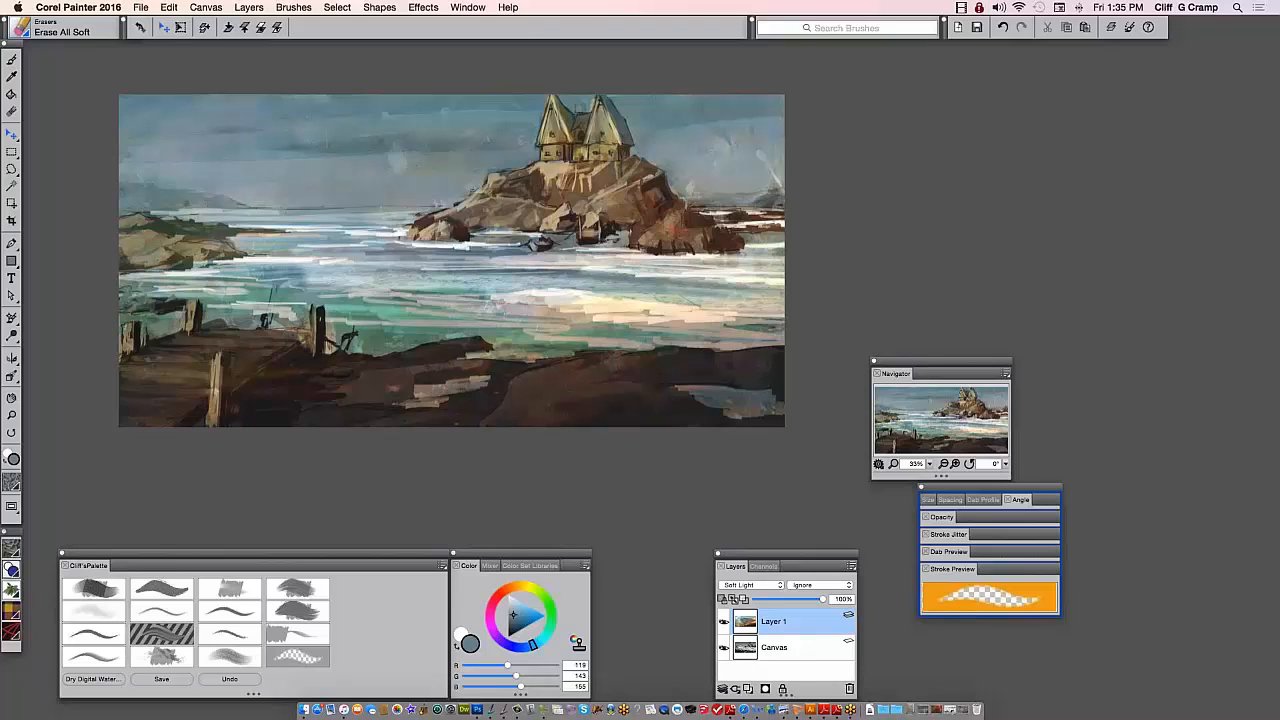
Glaze the island's shadowed rocks and the house with light blue (RGB 163, 207, 231) using the New Simple Water brush
key("b")
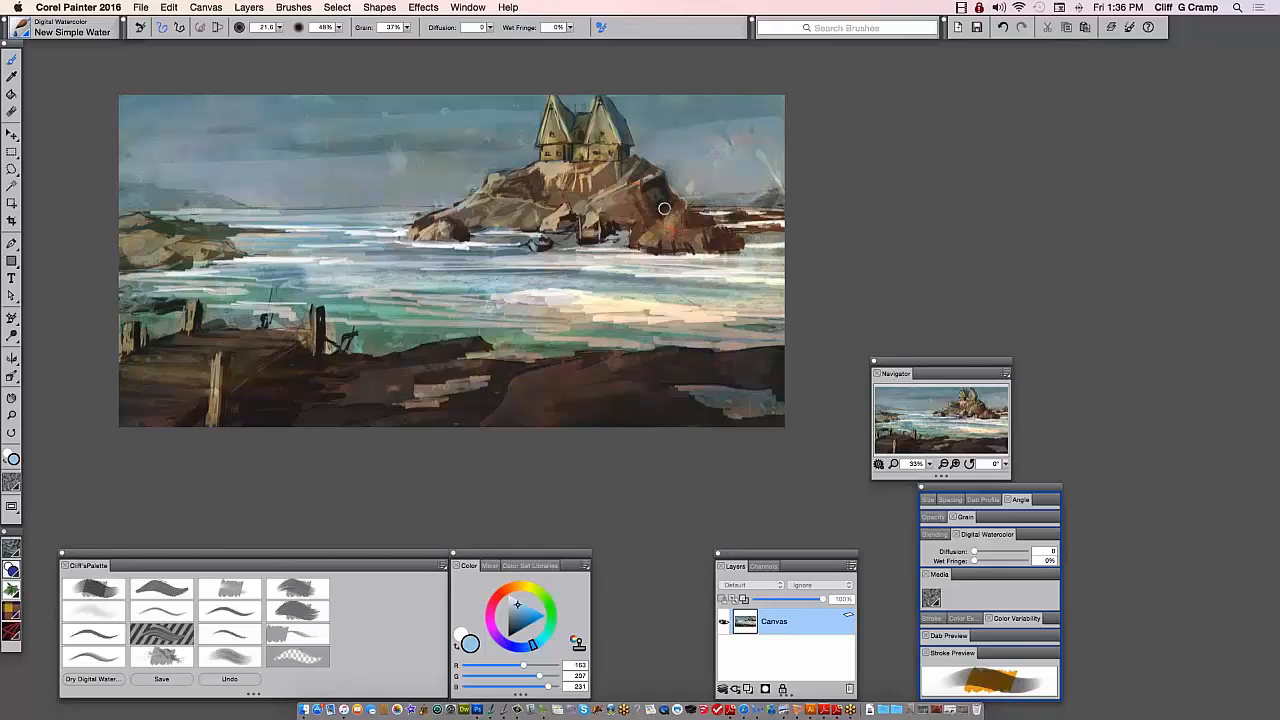
left_click_drag(621, 212, 574, 150)
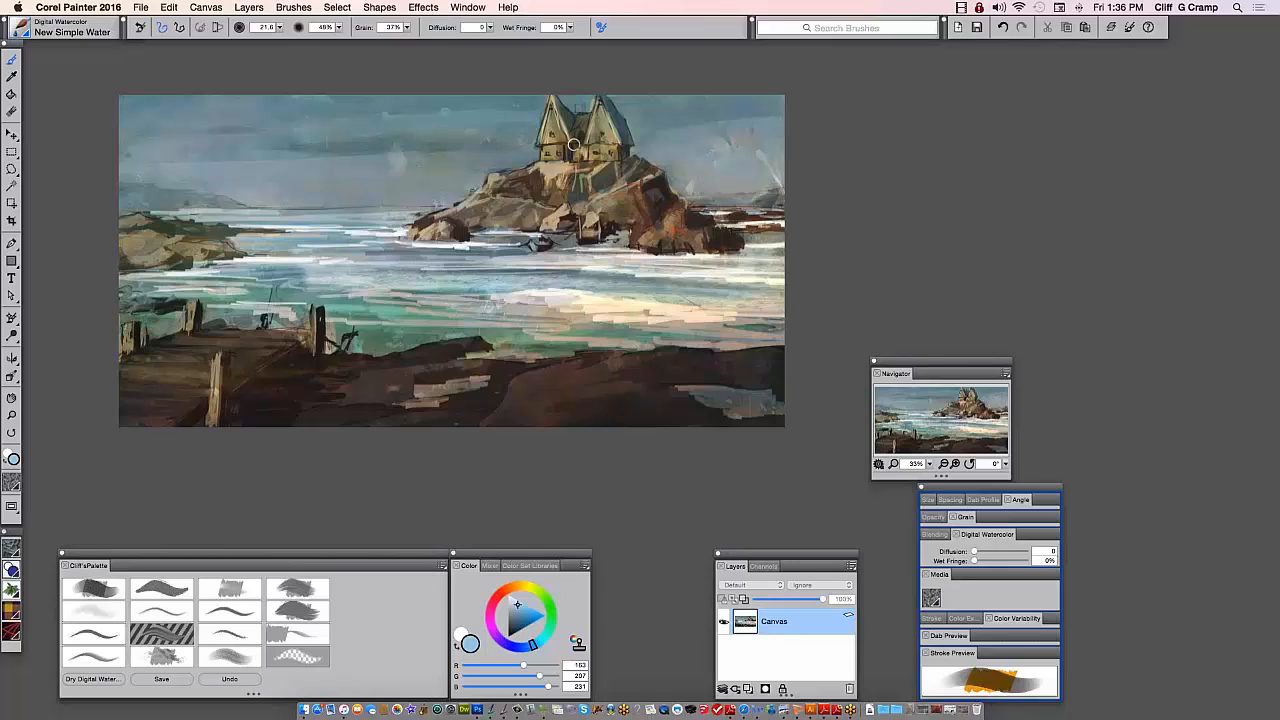
left_click_drag(574, 146, 593, 118)
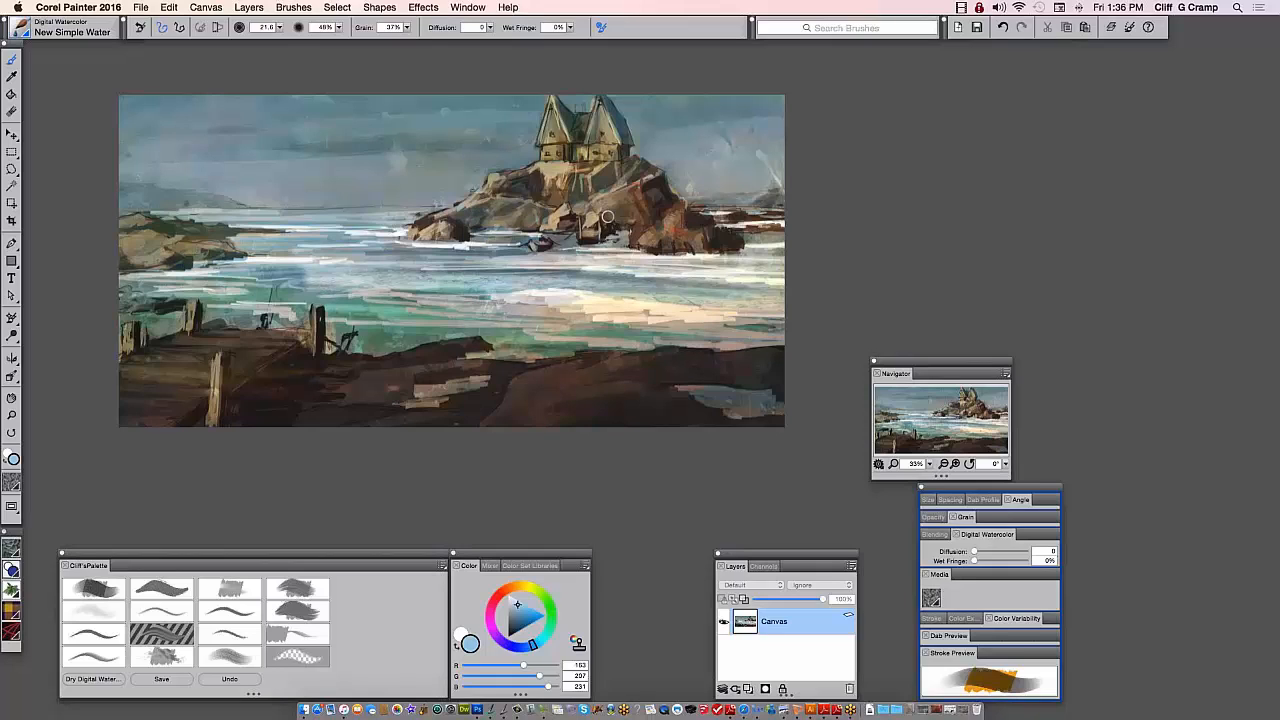
left_click_drag(645, 232, 620, 170)
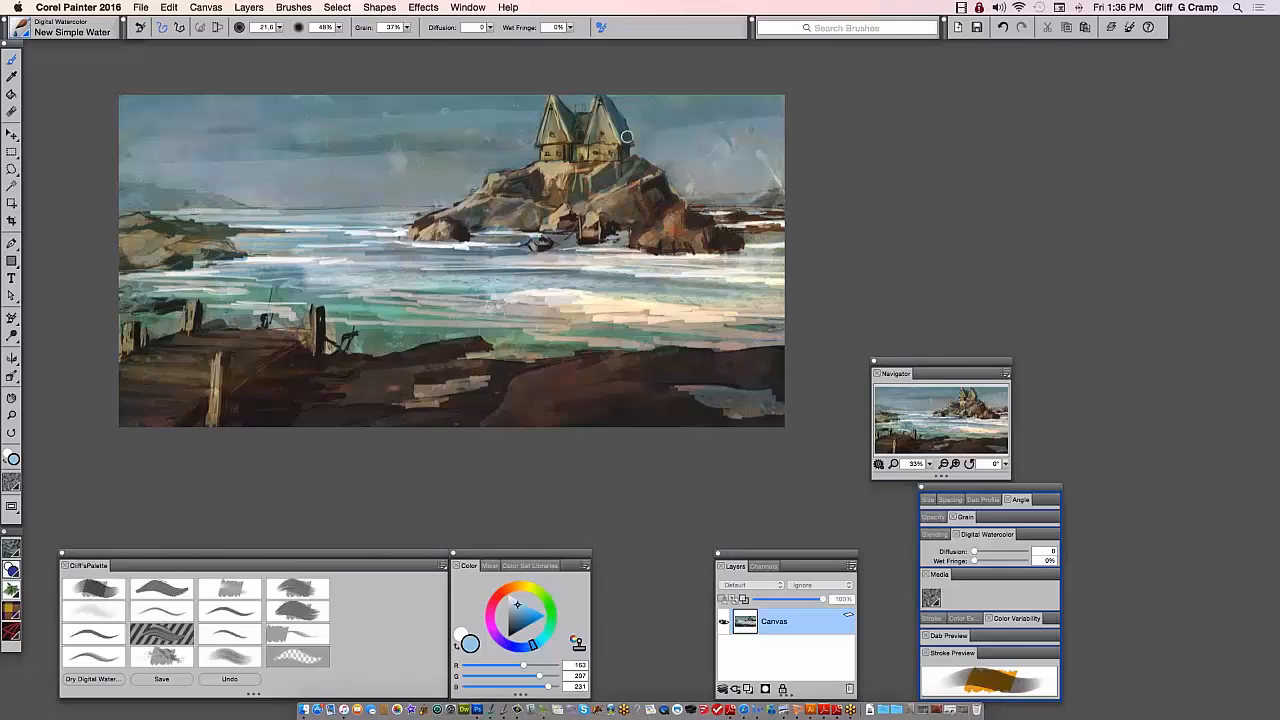
left_click_drag(672, 212, 686, 238)
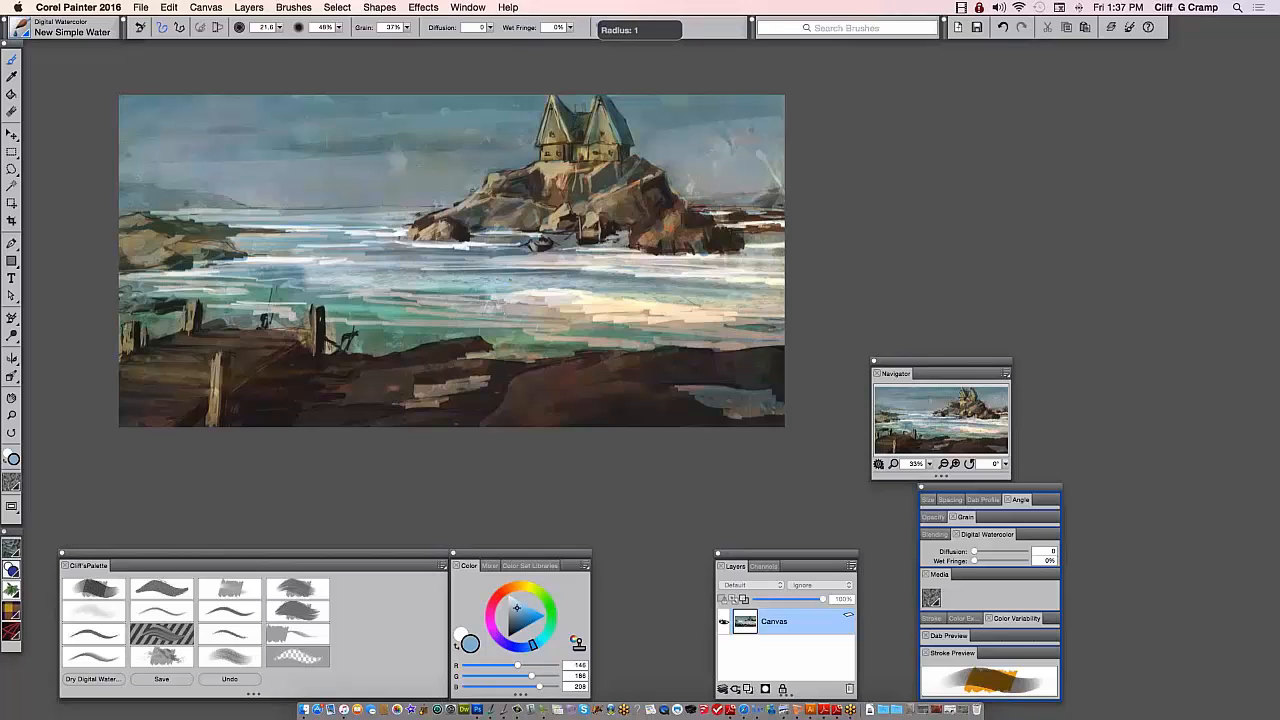
Enlarge the watercolour brush to 273.6 and glaze the whole scene with blue (RGB 146, 186, 208 and 130, 170, 192)
left_click_drag(383, 375, 445, 375)
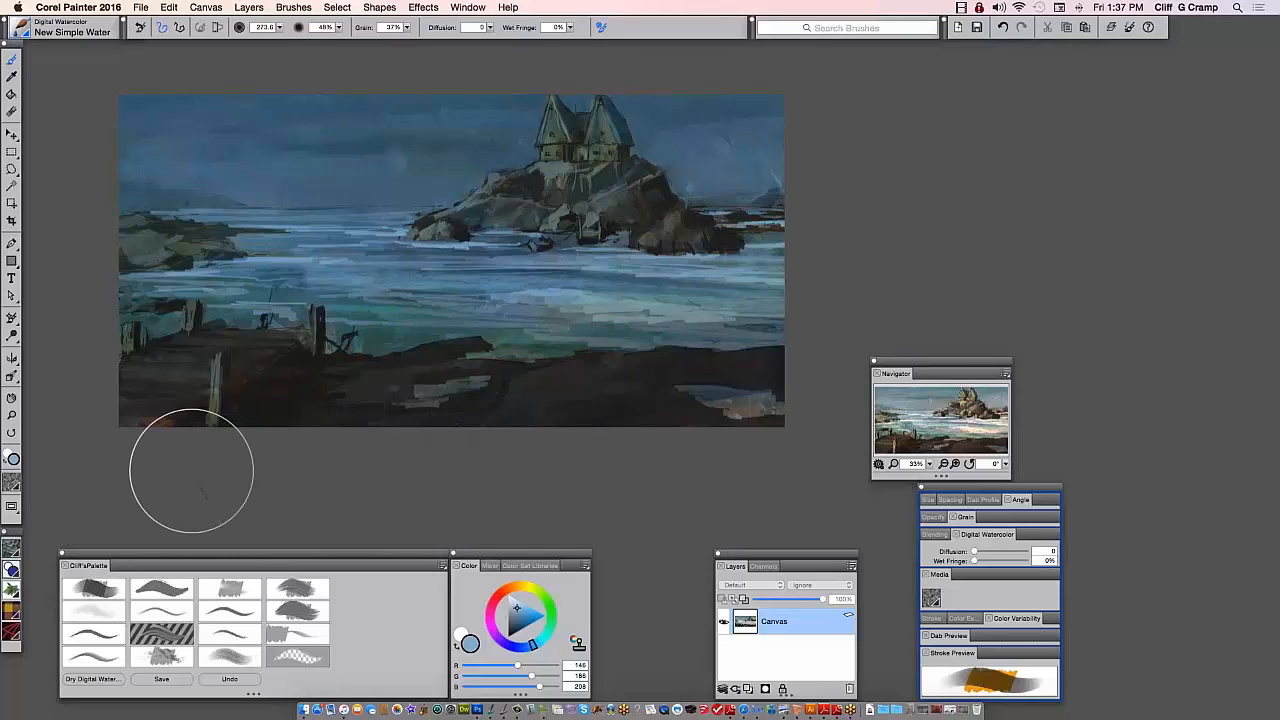
left_click_drag(191, 470, 509, 322)
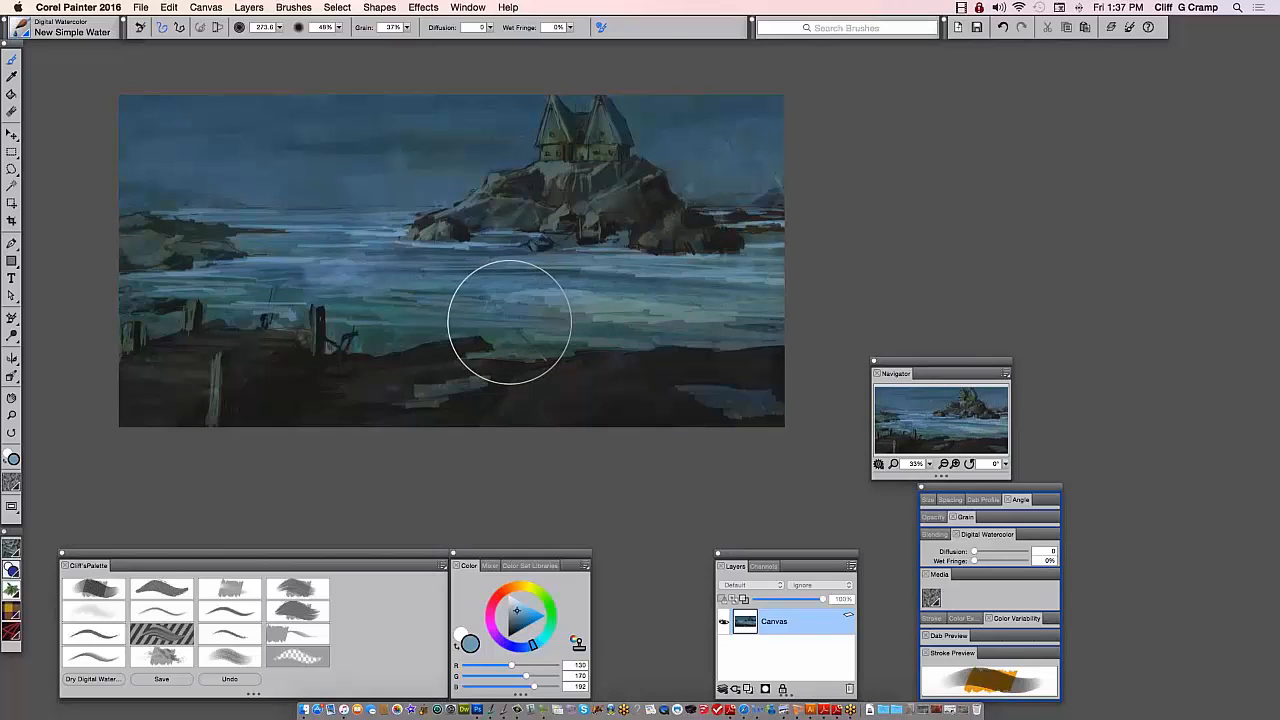
Reduce the watercolour brush to 39.1 and stroke over the water between the dock and the island
key("bracketleft")
key("bracketleft")
key("bracketleft")
key("bracketleft")
key("bracketleft")
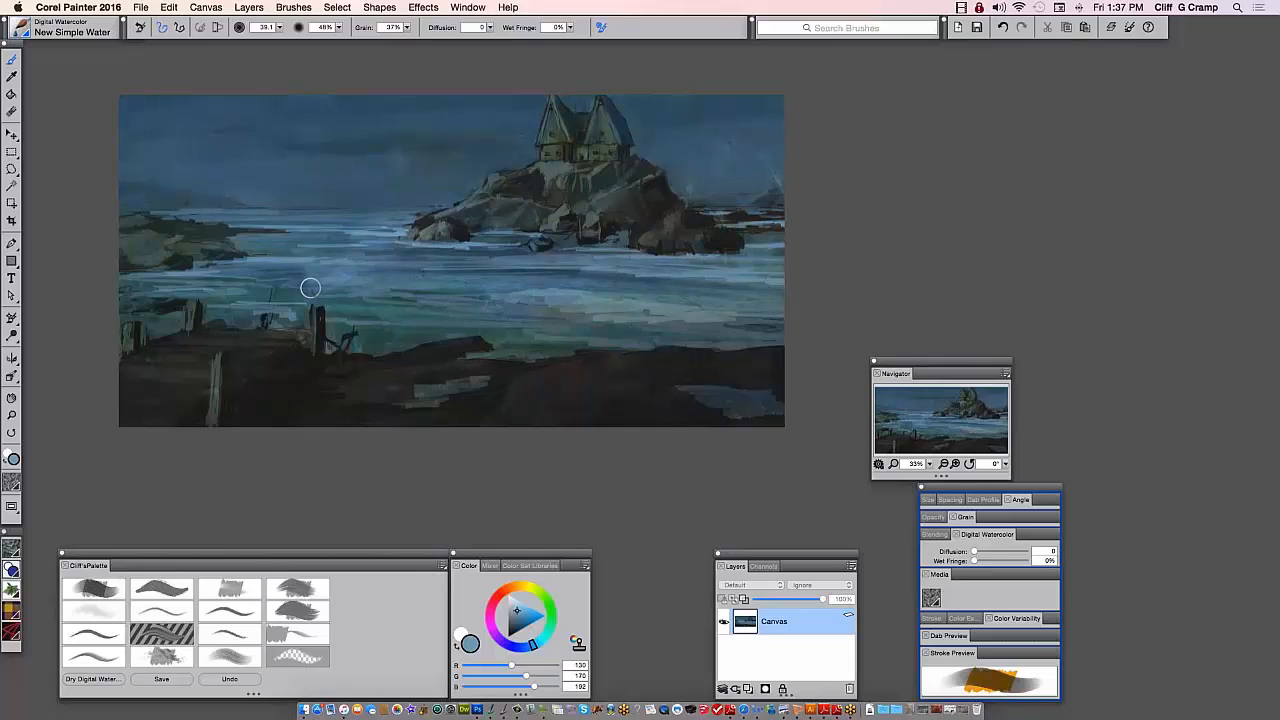
left_click_drag(310, 288, 420, 262)
Bring out lighter passages on the island's rocks and the water below it with light grey (RGB 189, 189, 189) and a 13.4 brush
left_click(501, 209, "alt")
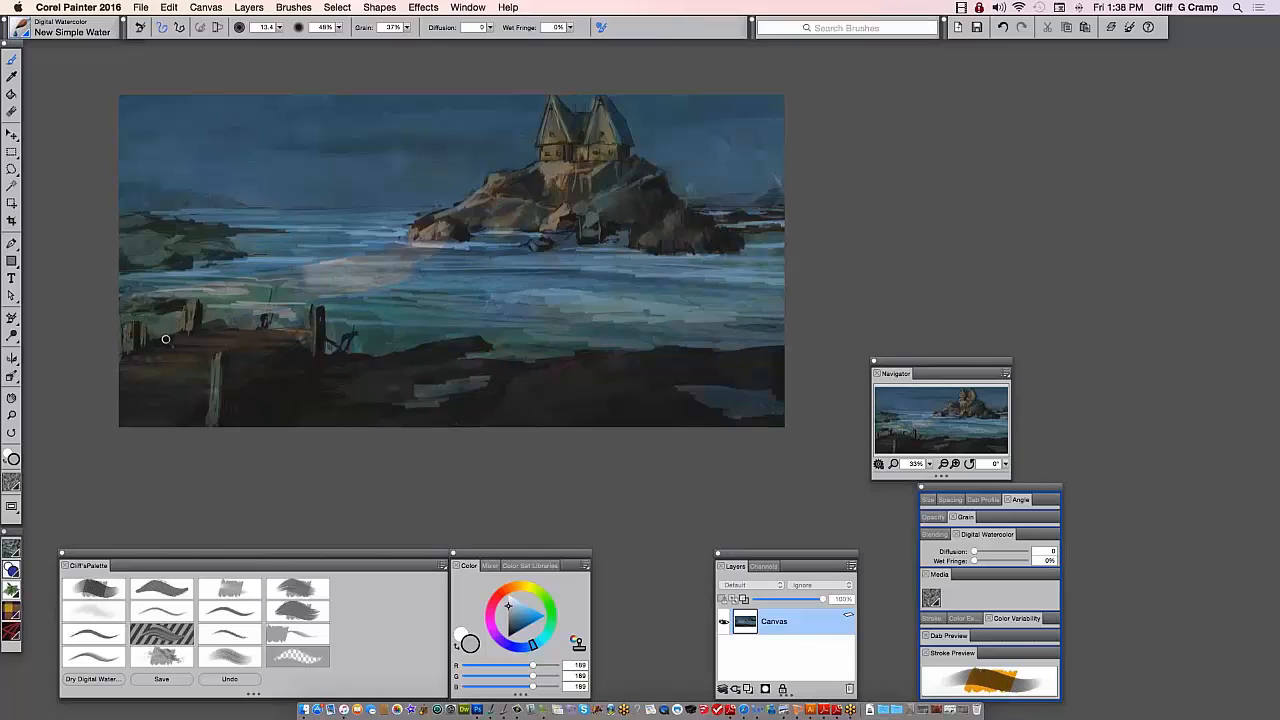
left_click_drag(505, 245, 411, 256)
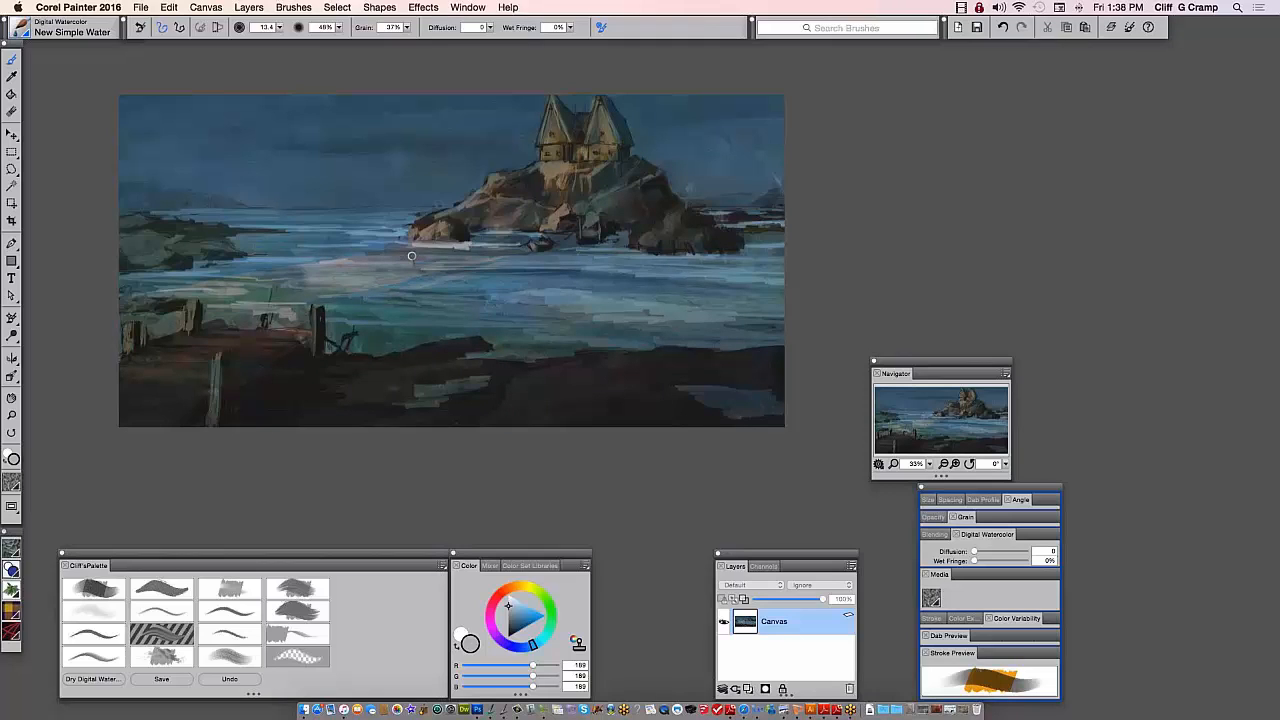
left_click_drag(665, 222, 644, 252)
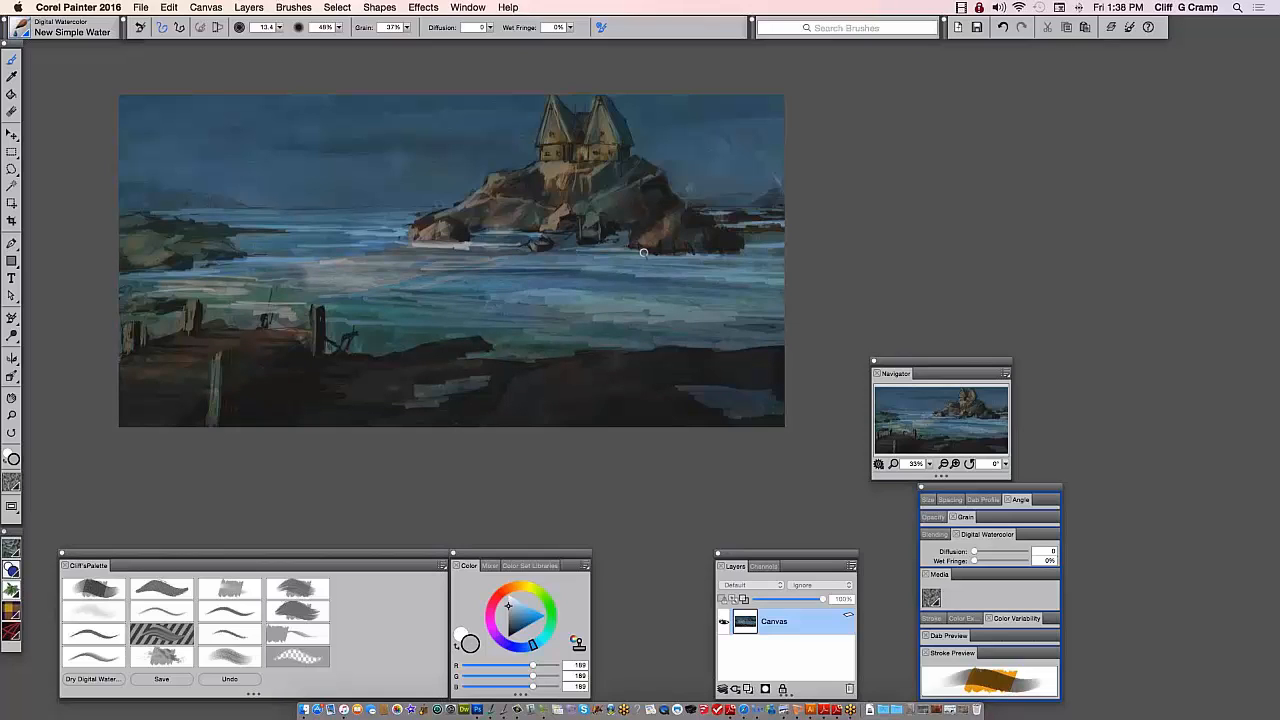
left_click_drag(644, 252, 330, 268)
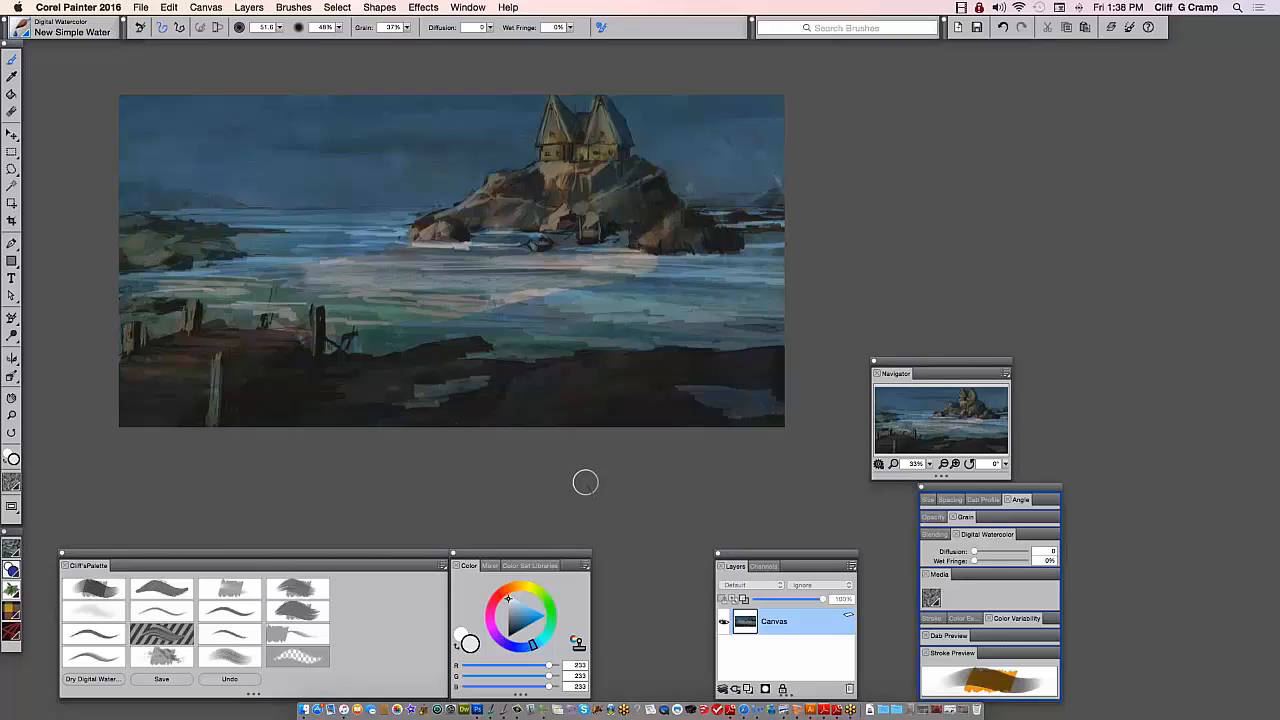
key("super+space")
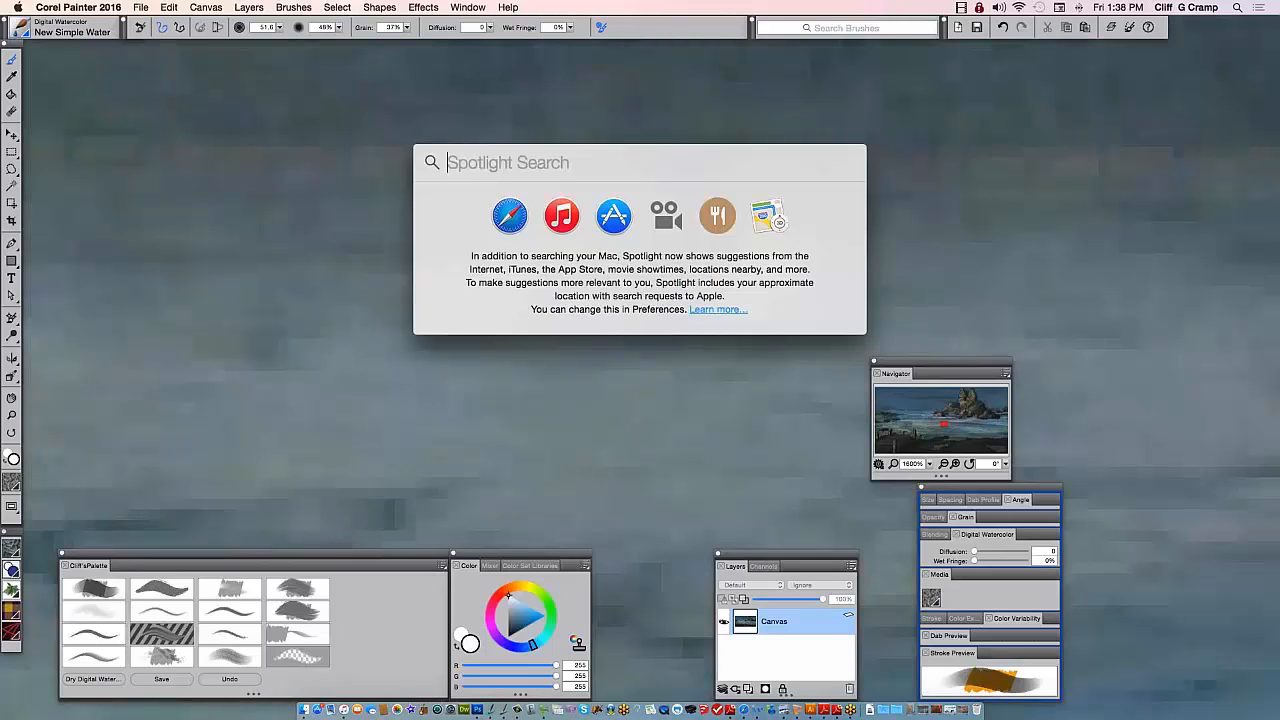
Brighten the water between dock and island, the island's rocks and the house with white (RGB 255, 255, 255) using the watercolour brush at 17.8
key("super+space")
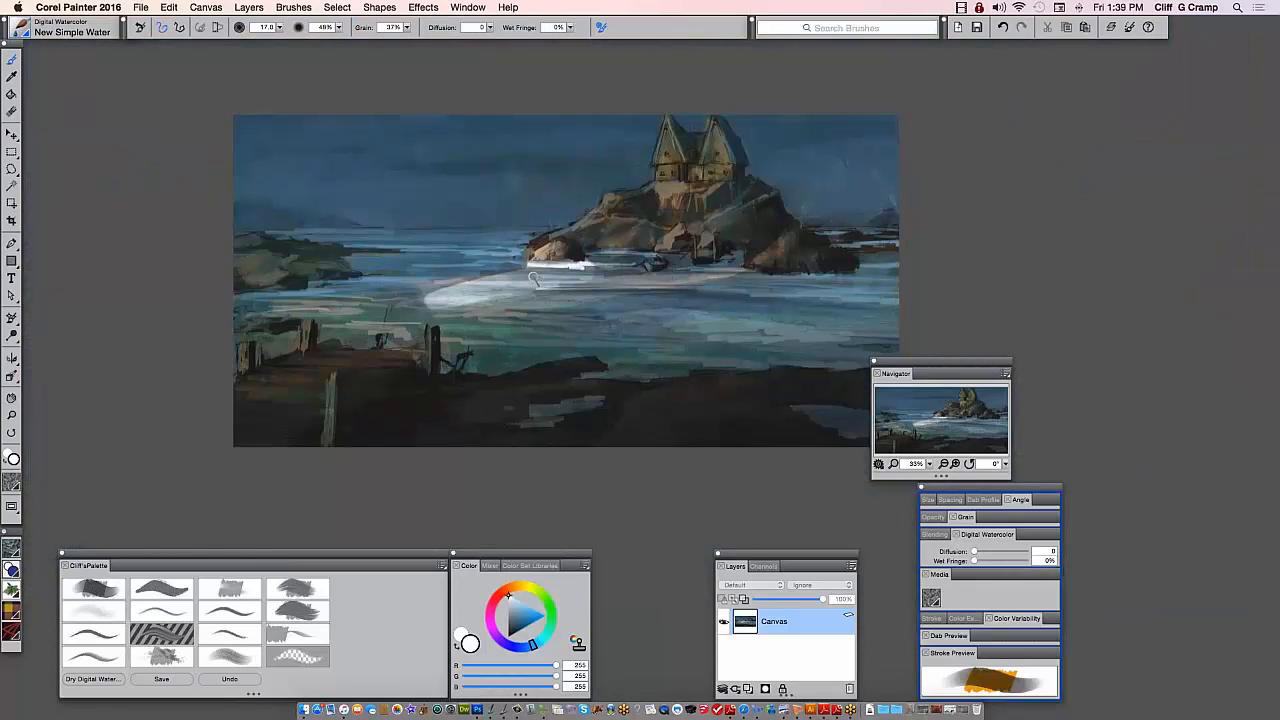
left_click_drag(533, 277, 559, 237)
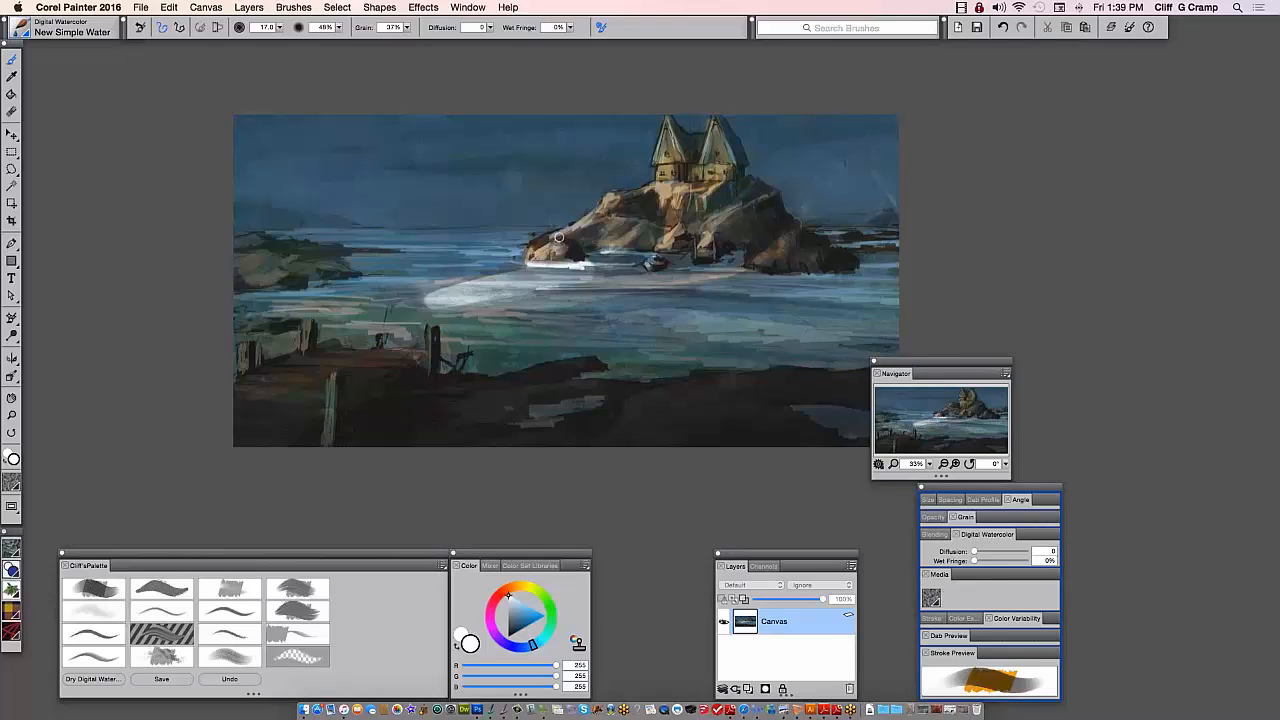
left_click_drag(559, 237, 769, 240)
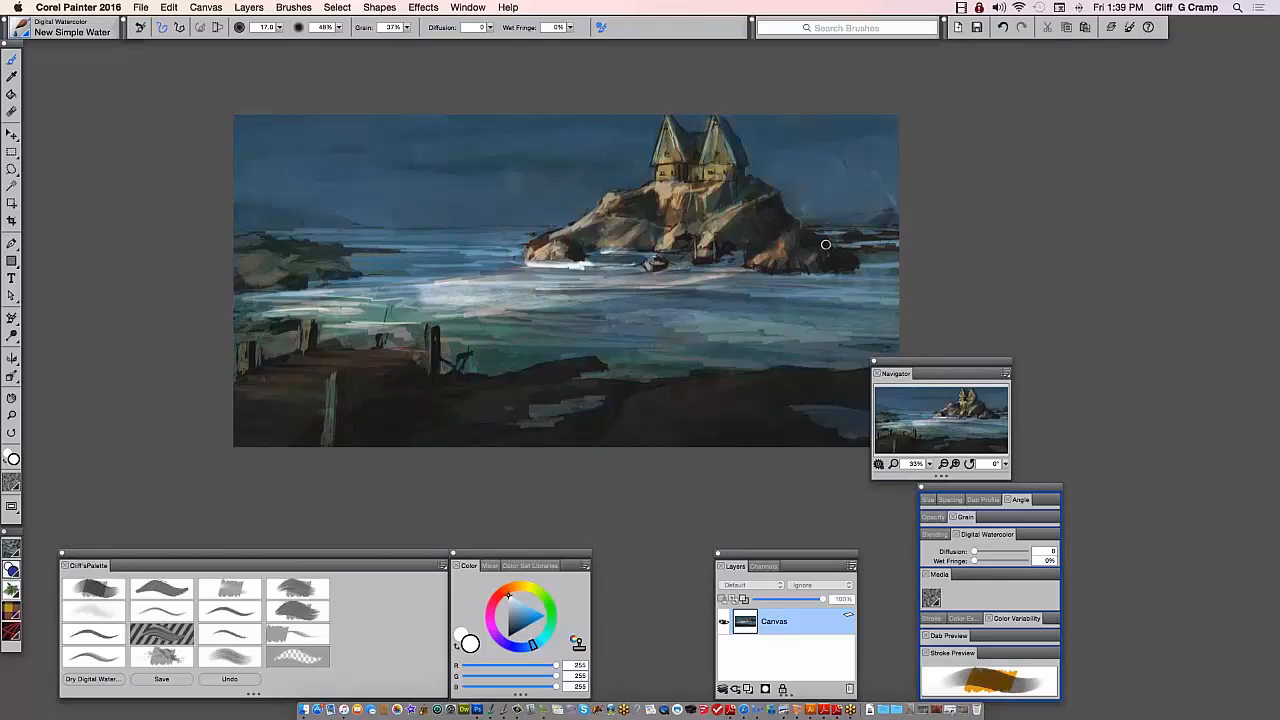
left_click_drag(720, 134, 720, 162)
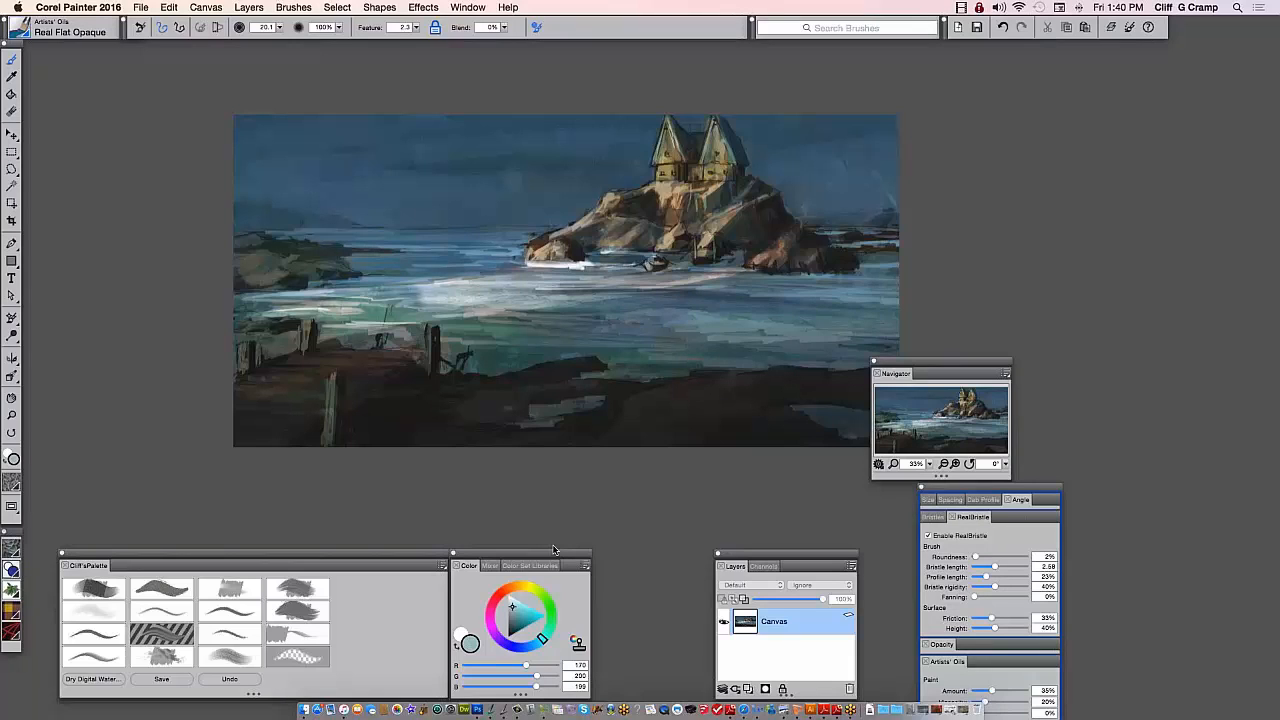
Streak pale grey (RGB 204, 214, 213) across the water right of centre with the Artists' Oils Real Flat Opaque brush at 20.1
left_click(776, 325, "alt")
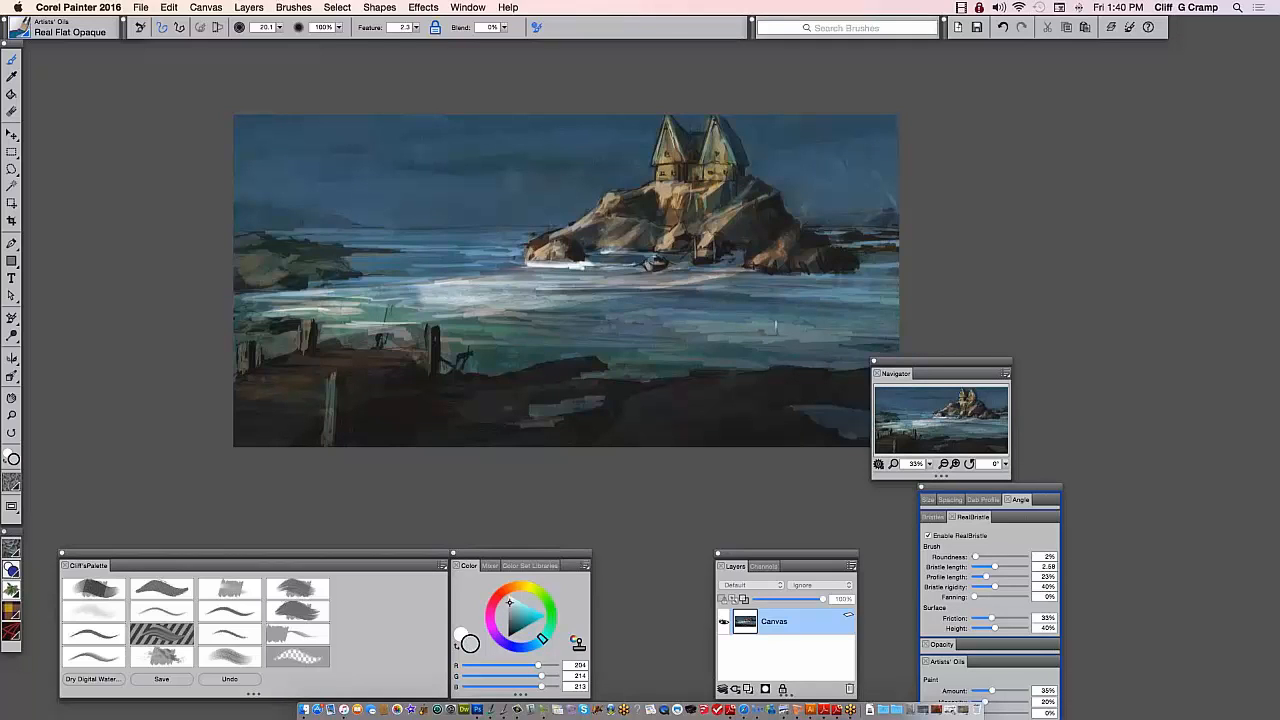
left_click_drag(600, 328, 895, 308)
left_click(847, 315, "alt")
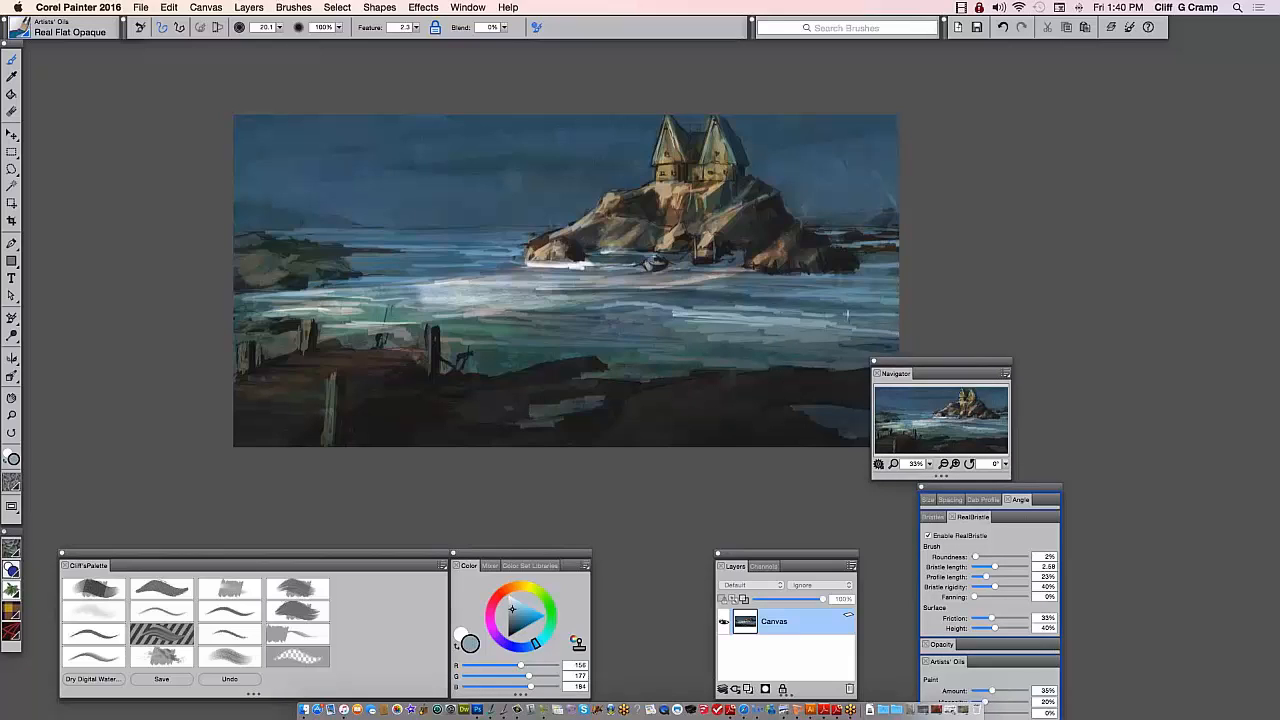
Paint pale yellow (RGB 228, 230, 196) highlights on the lit faces and walls of the house's two pointed roofs
left_click(664, 116, "alt")
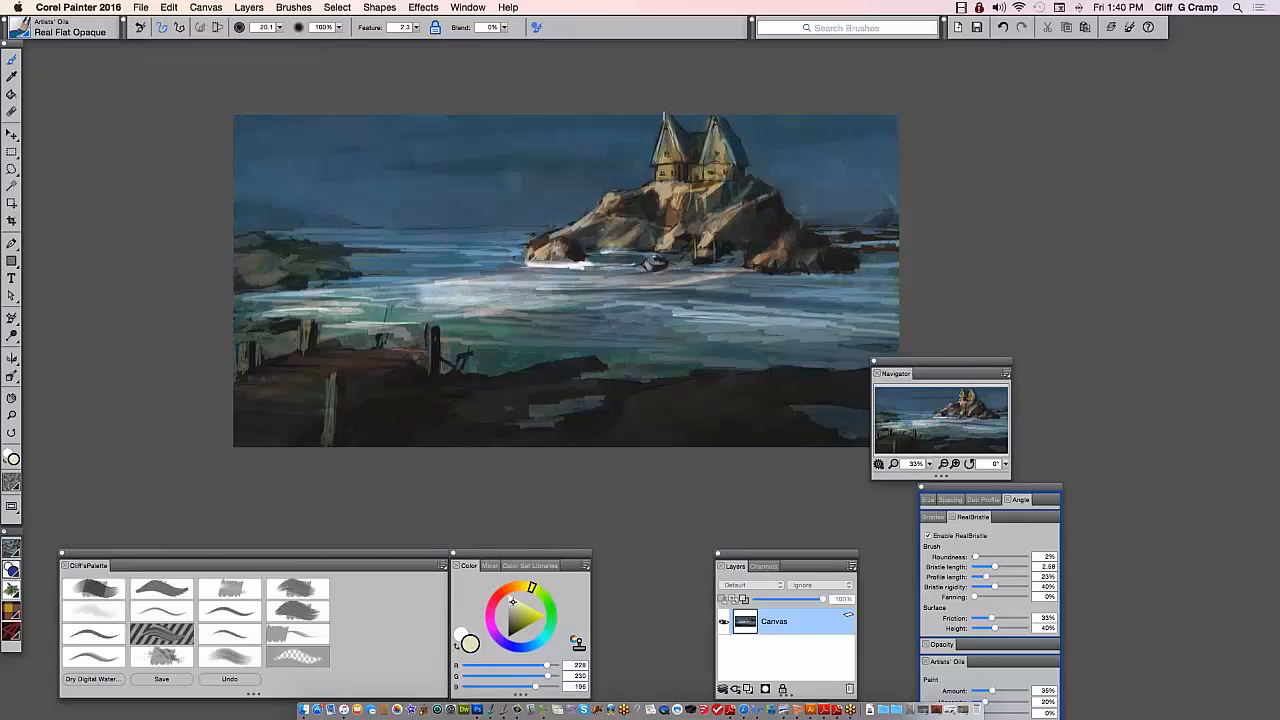
left_click_drag(664, 118, 666, 176)
left_click_drag(710, 118, 716, 164)
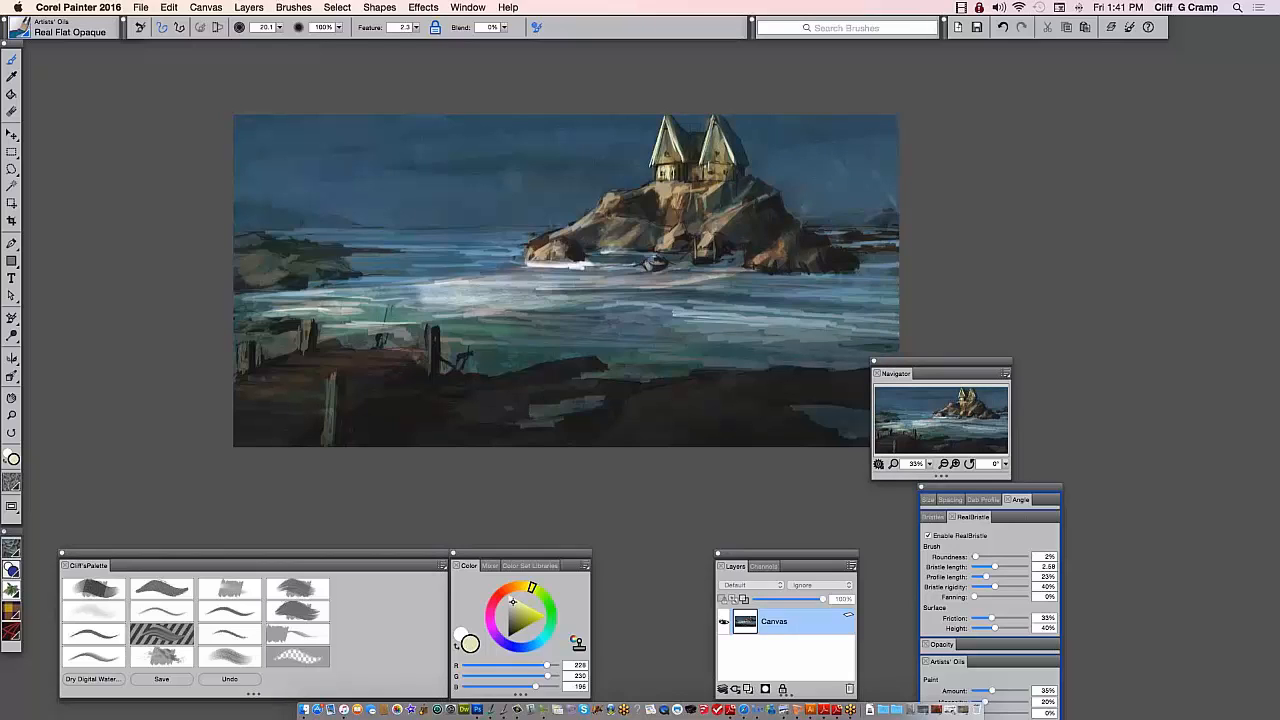
left_click_drag(716, 140, 714, 182)
Sharpen the house's roof edges and add a thin chimney with dark blue (RGB 25, 47, 56) and grey-green (RGB 145, 153, 128)
left_click(684, 130, "alt")
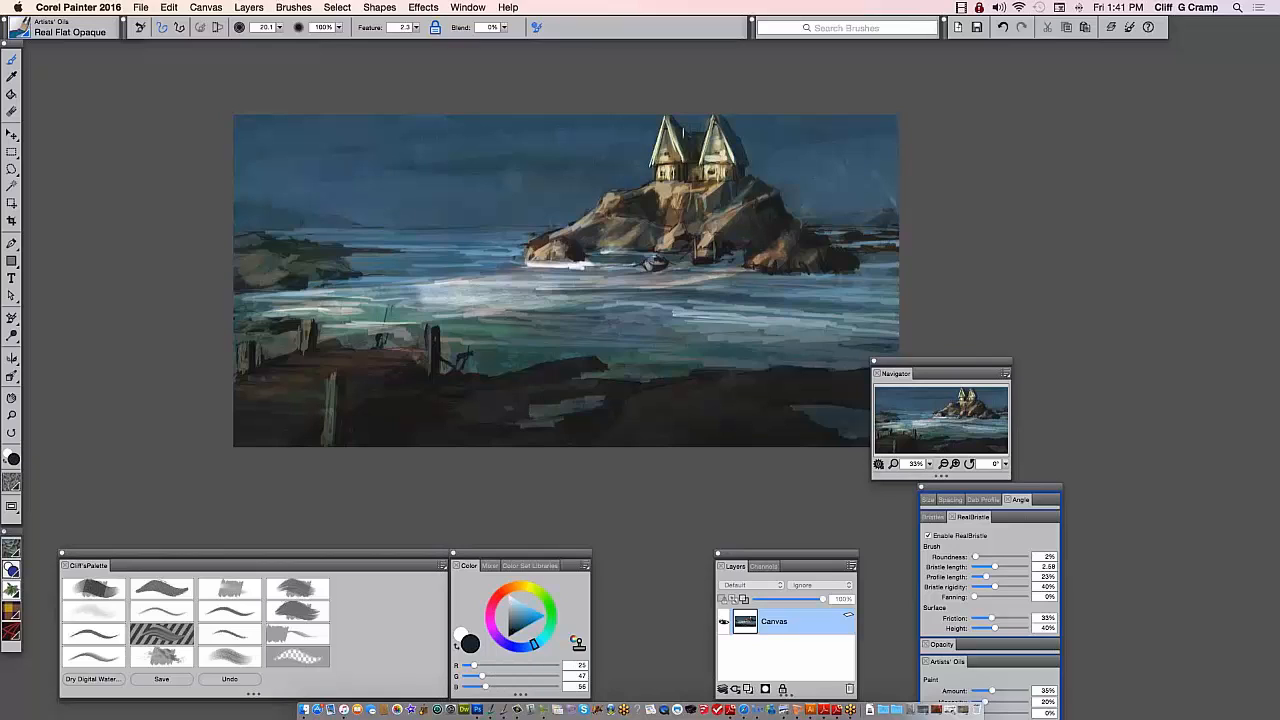
left_click_drag(675, 116, 667, 134)
left_click(511, 614)
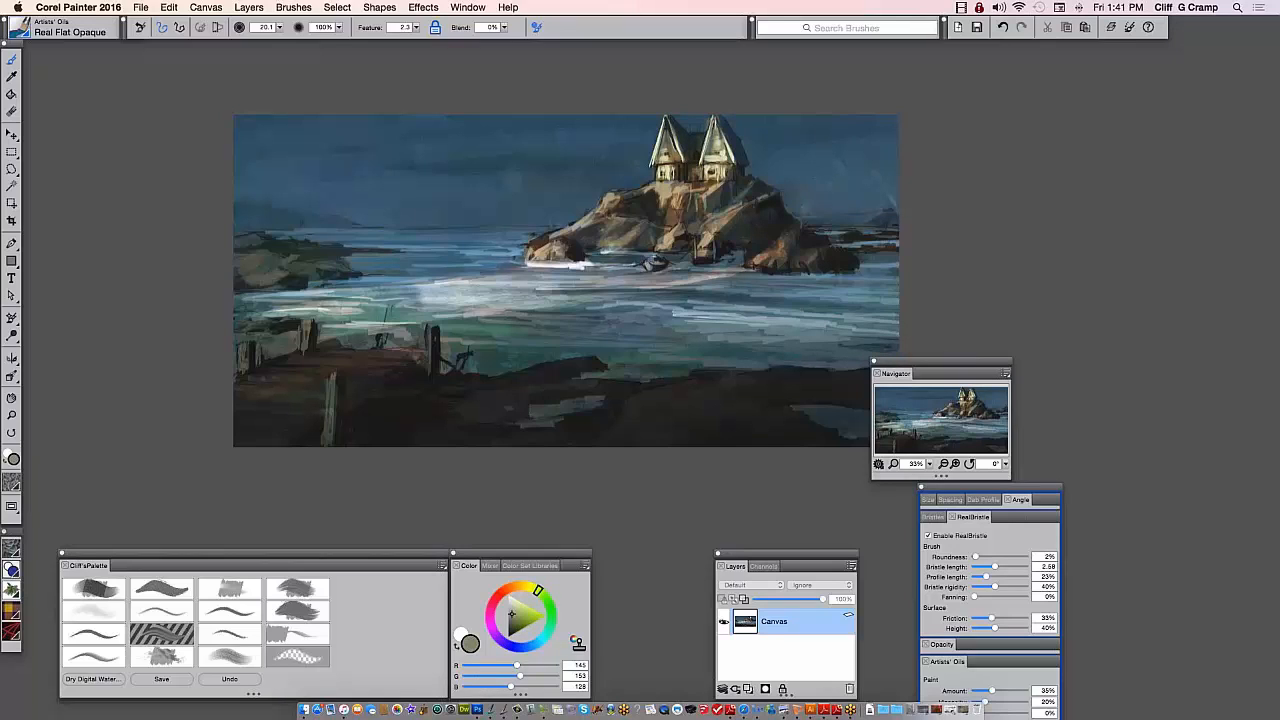
left_click(736, 114, "alt")
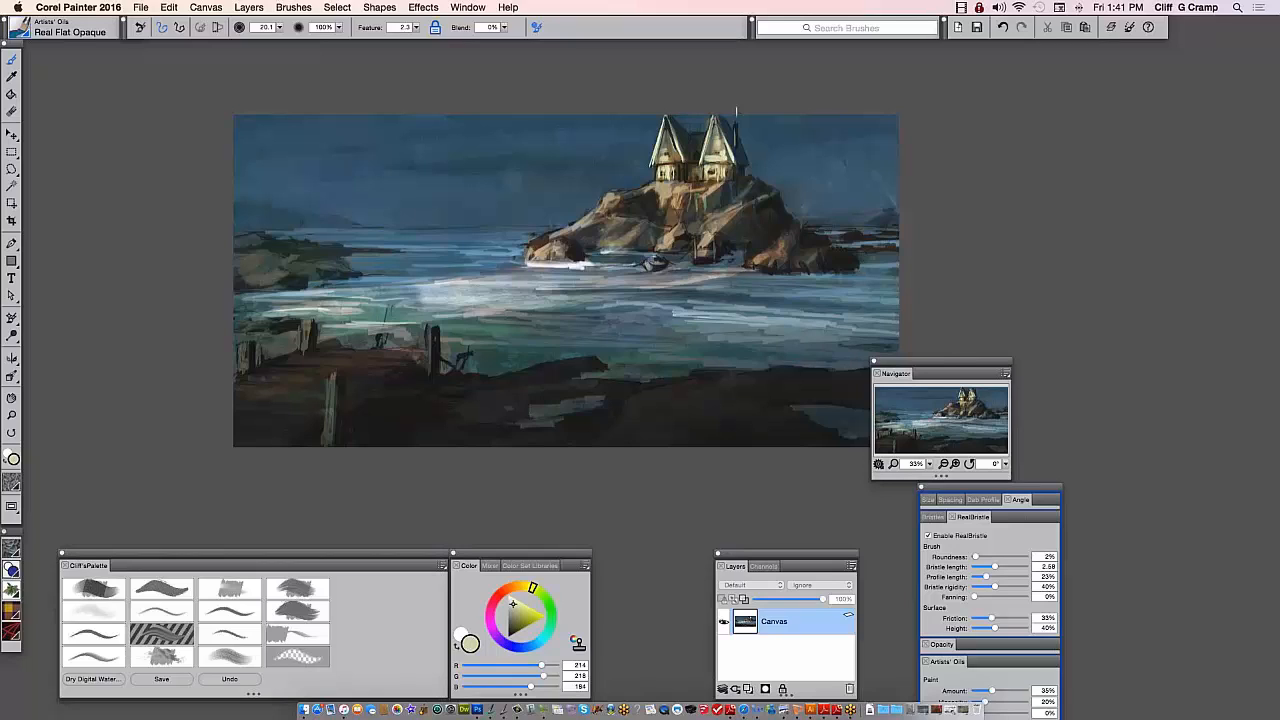
left_click(718, 152, "alt")
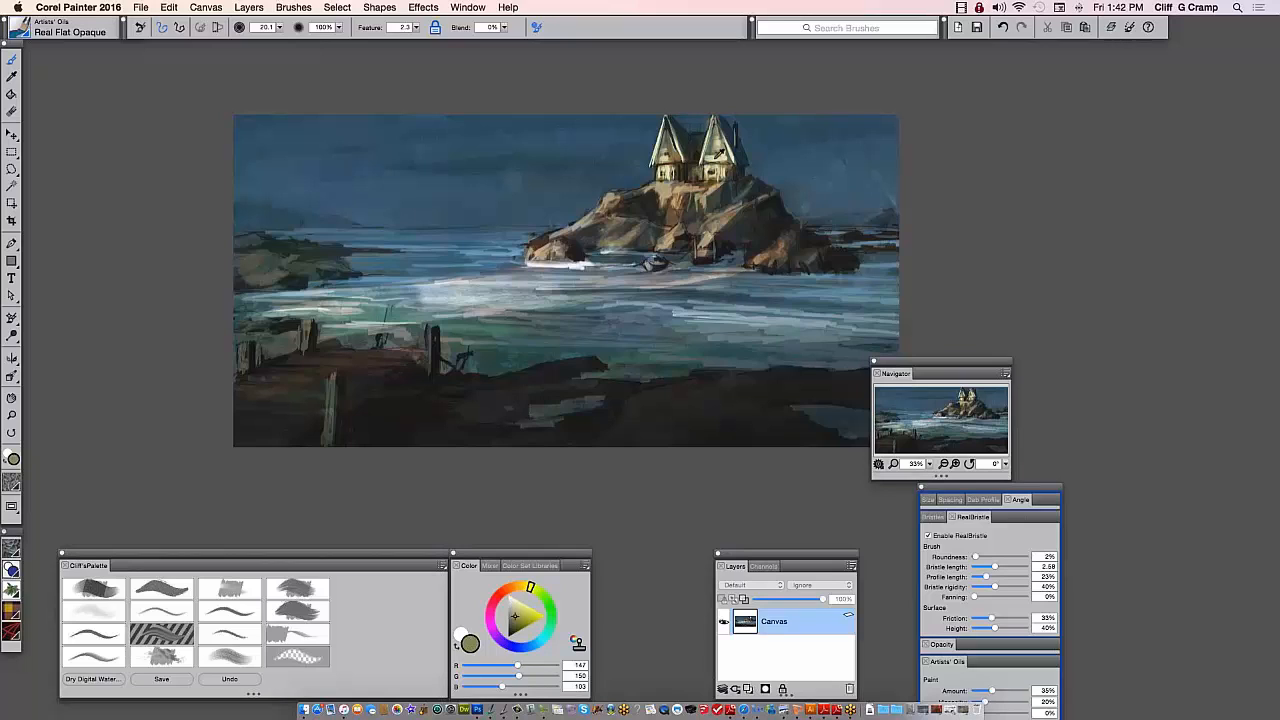
Paint light foam around the boat and a bright breaking wave in the water below the island with RGB 213, 214, 215 and softer blue-grey
left_click(660, 266, "alt")
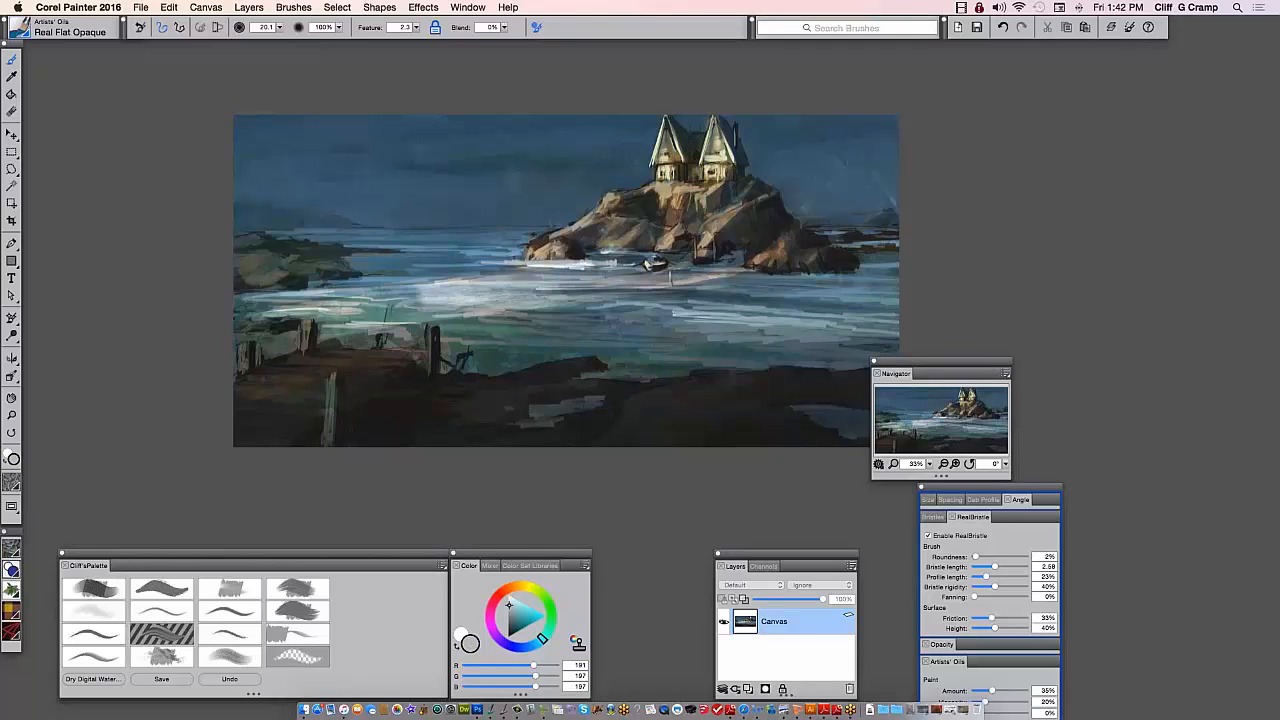
left_click_drag(645, 268, 836, 275)
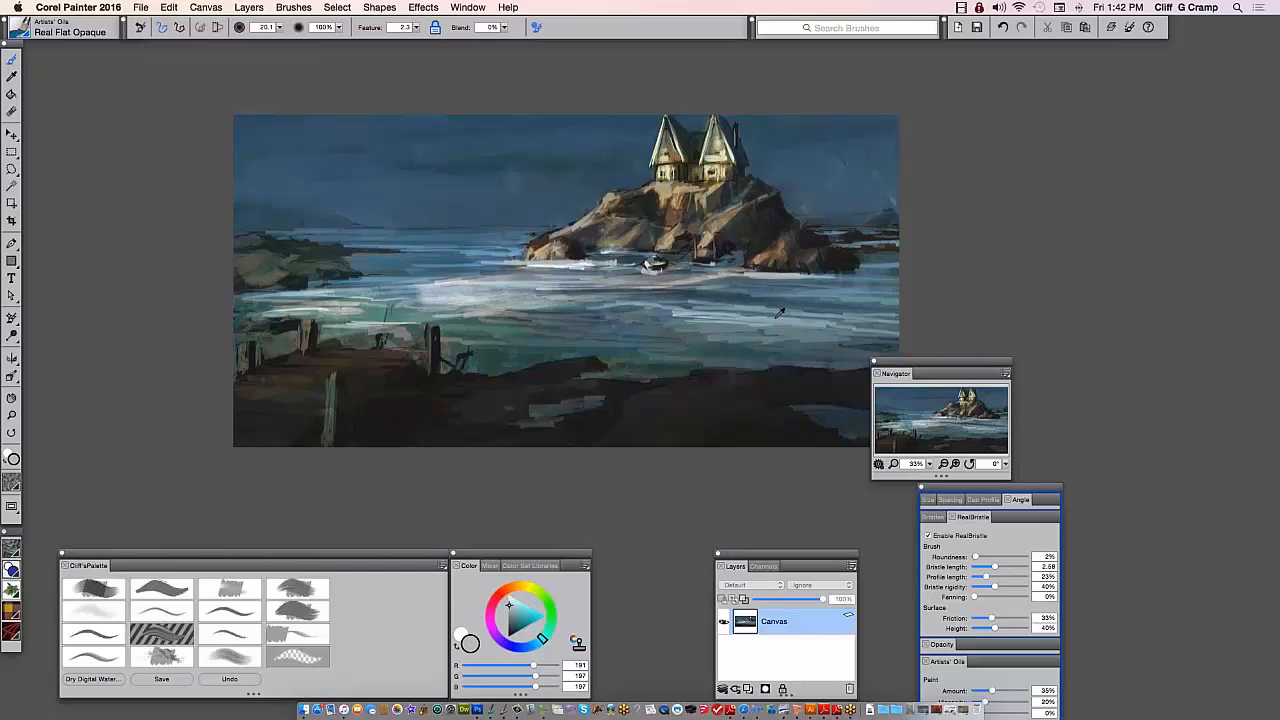
left_click(779, 313, "alt")
left_click_drag(650, 319, 806, 330)
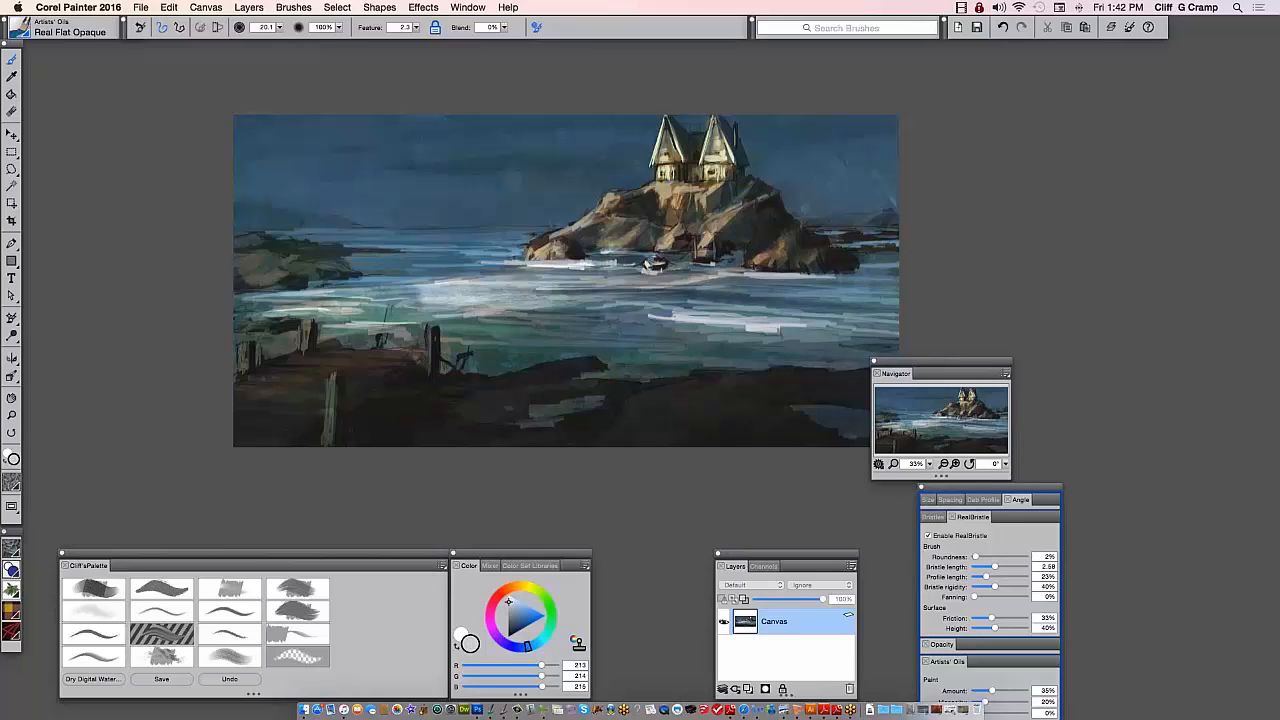
left_click_drag(700, 325, 898, 330)
left_click_drag(740, 300, 602, 304)
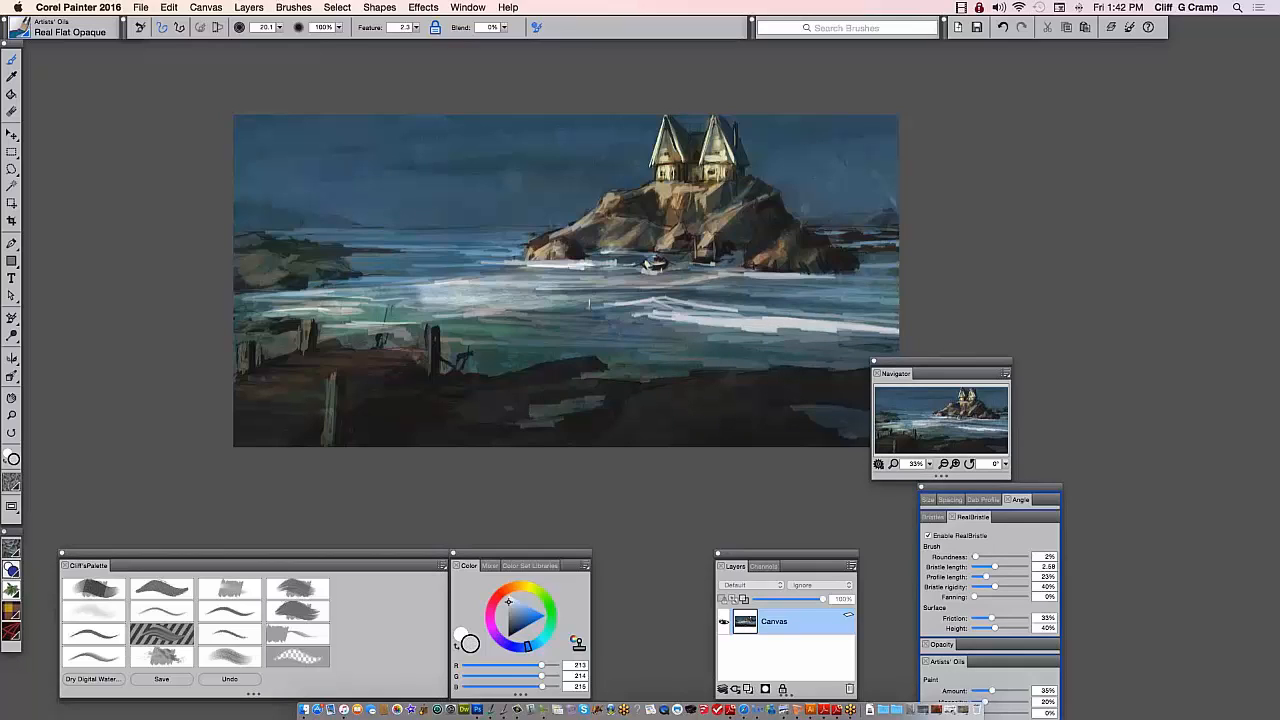
left_click(589, 303, "alt")
left_click_drag(850, 338, 638, 328)
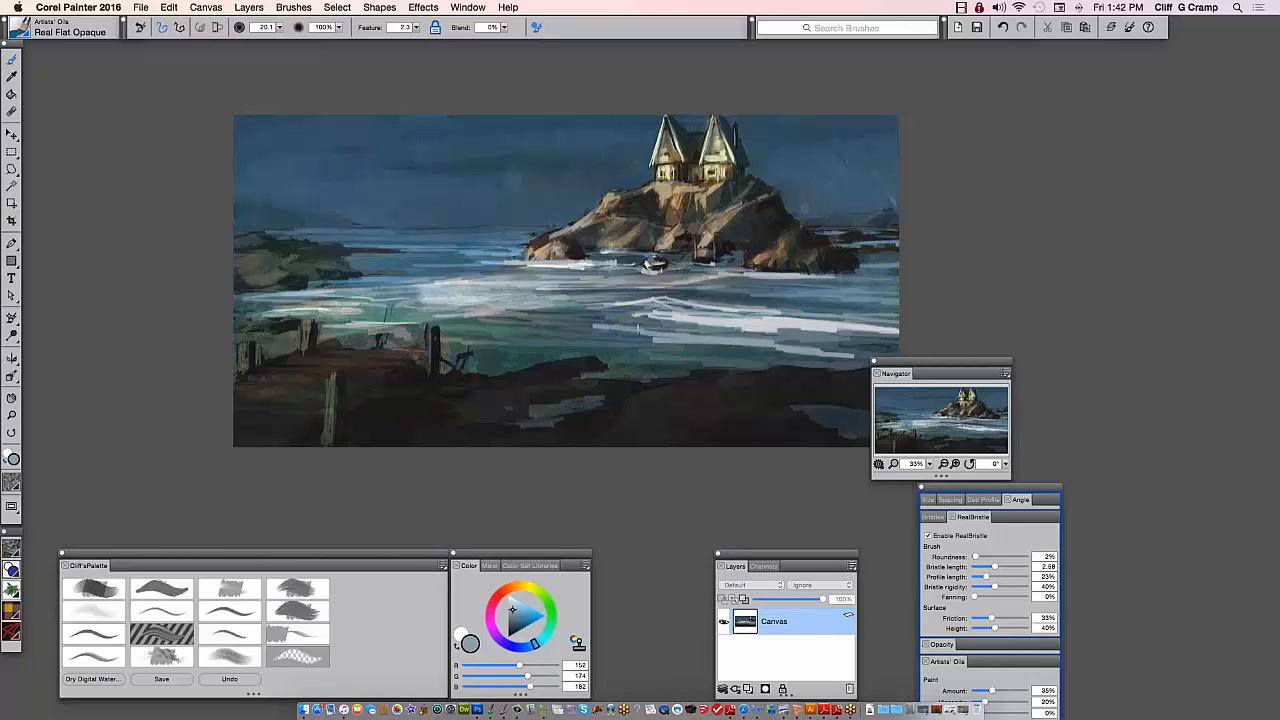
Restate the horizon line and brush muted blue cloud streaks across the sky on both sides of the house
left_click(544, 365, "alt")
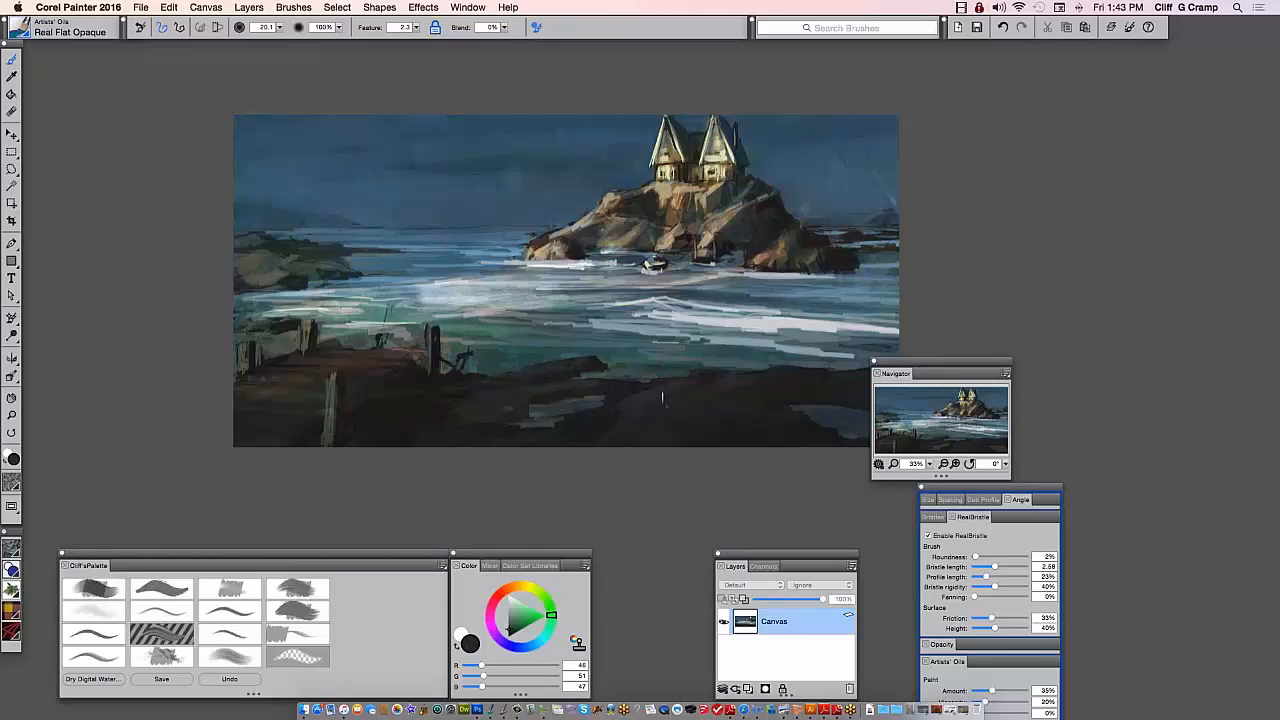
left_click_drag(530, 231, 343, 226)
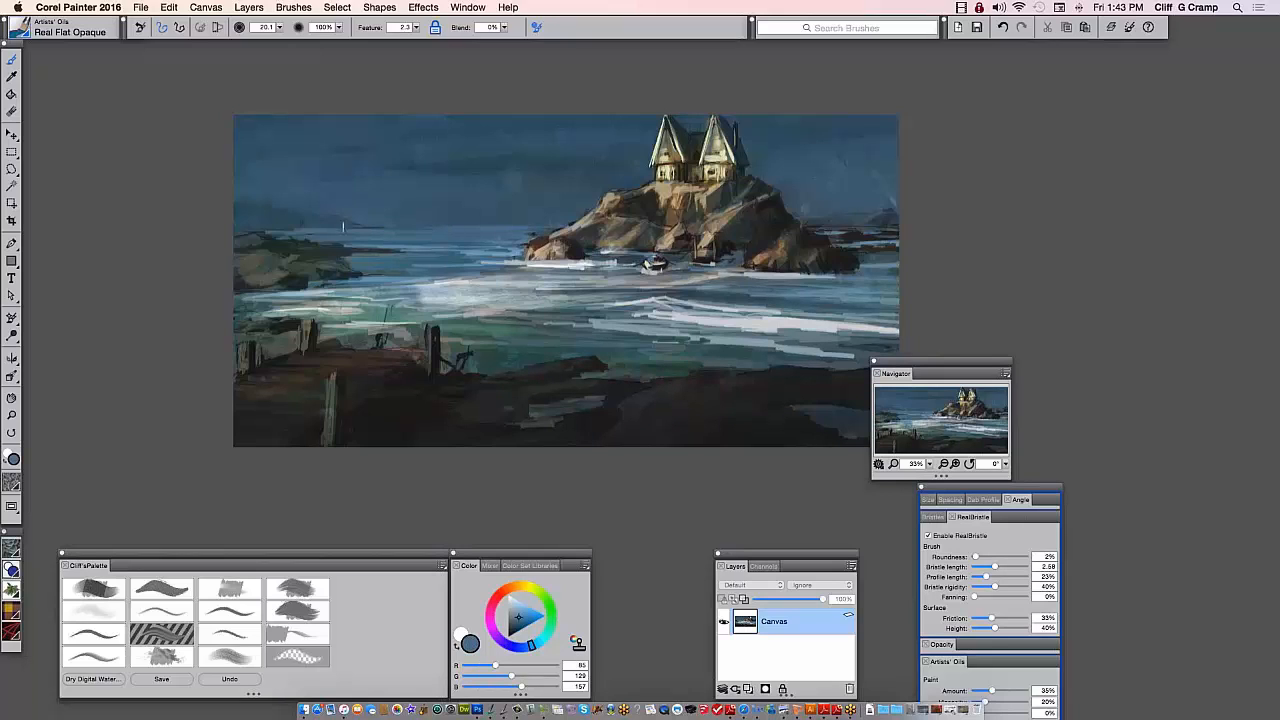
left_click_drag(526, 176, 578, 170)
left_click(796, 157, "alt")
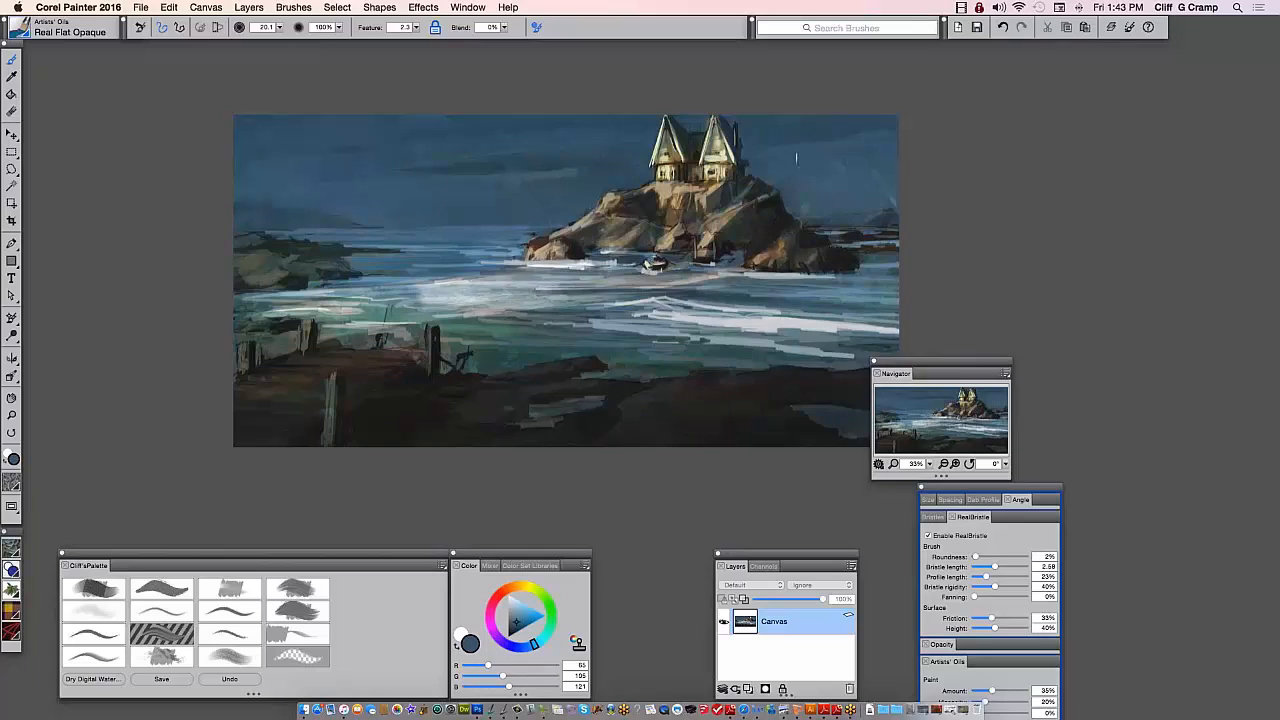
left_click(809, 170, "alt")
left_click_drag(890, 125, 785, 142)
left_click(604, 137, "alt")
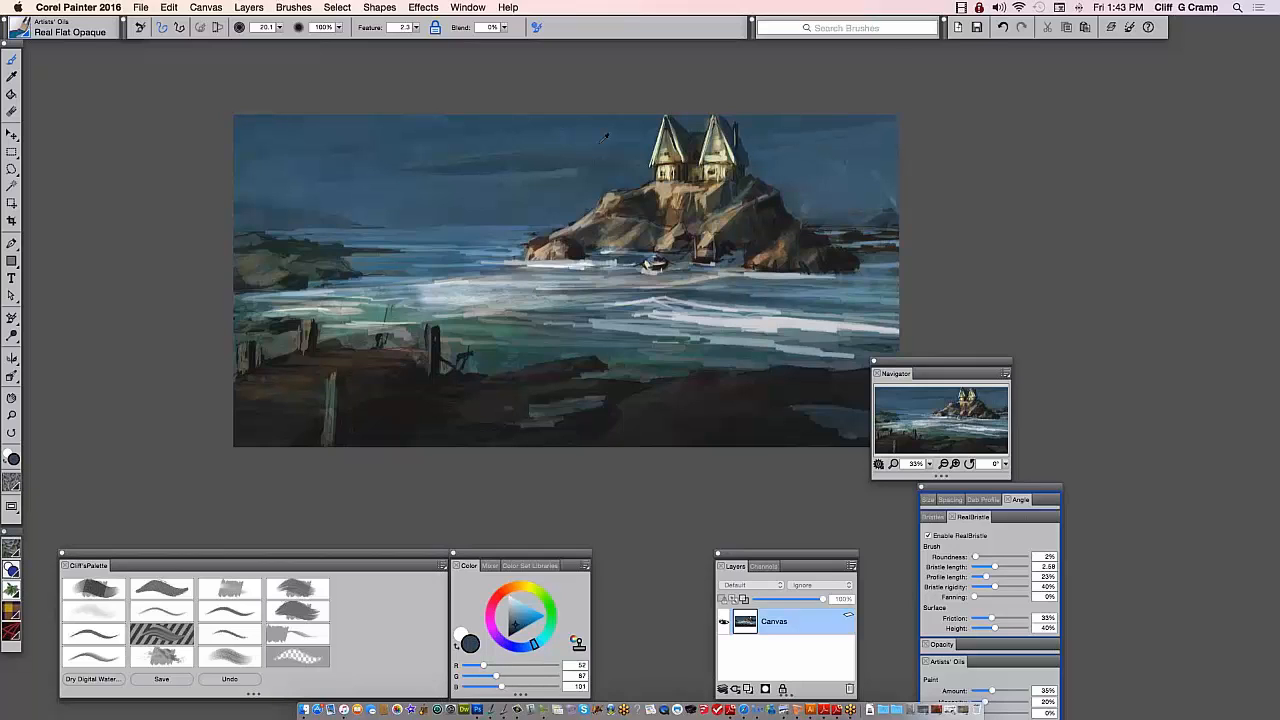
left_click(842, 193, "alt")
Touch up the left headland with grey-green and rework the distant land and sky at the right horizon with dark blue-green
left_click(283, 268, "alt")
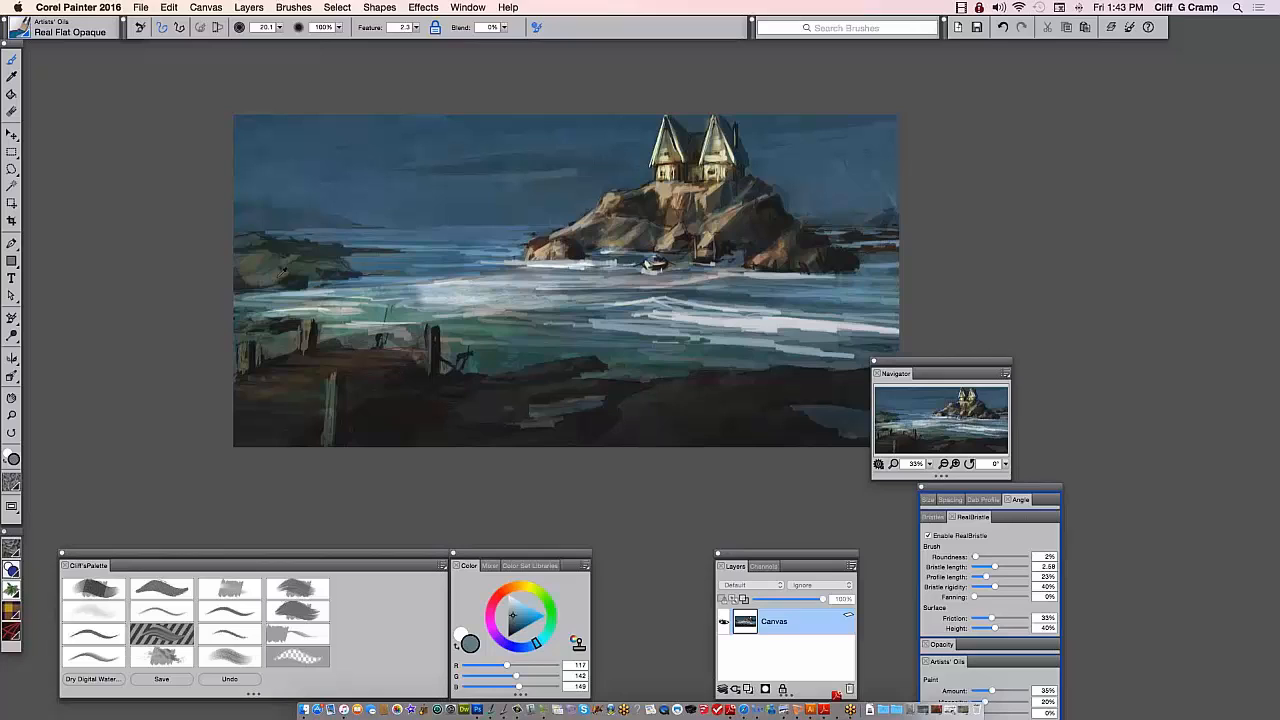
left_click(263, 328, "alt")
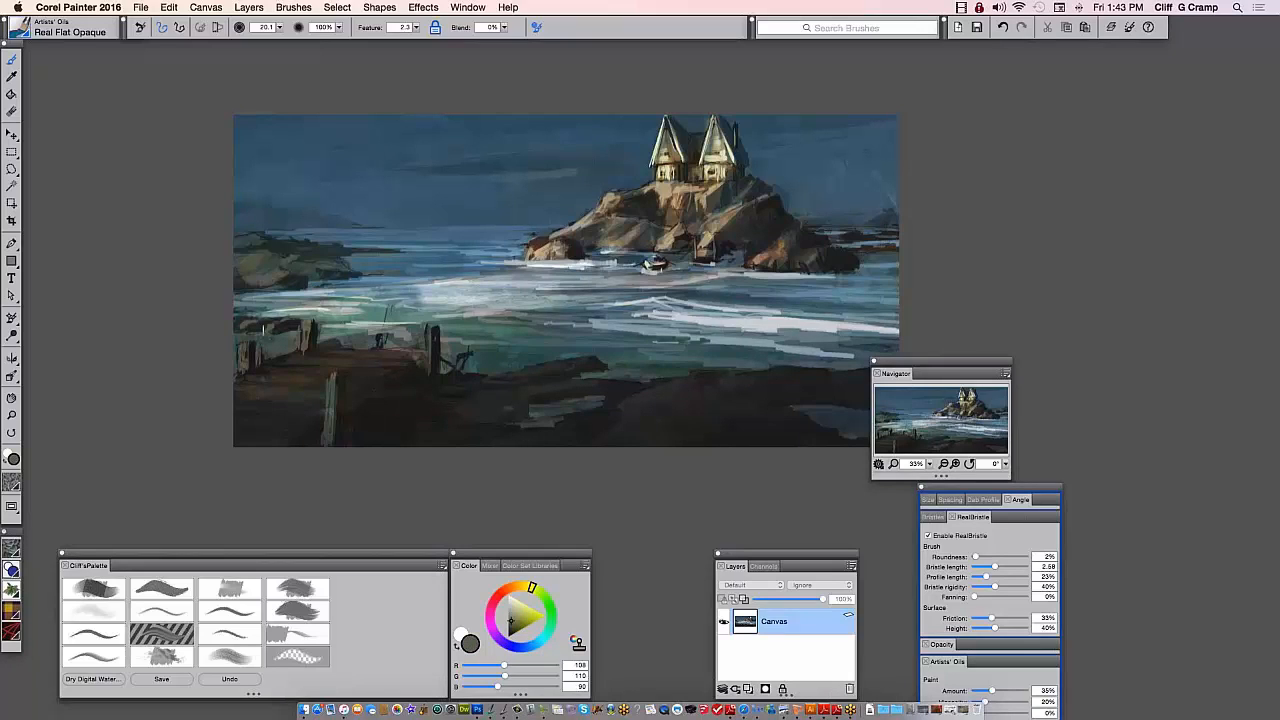
left_click(586, 208, "alt")
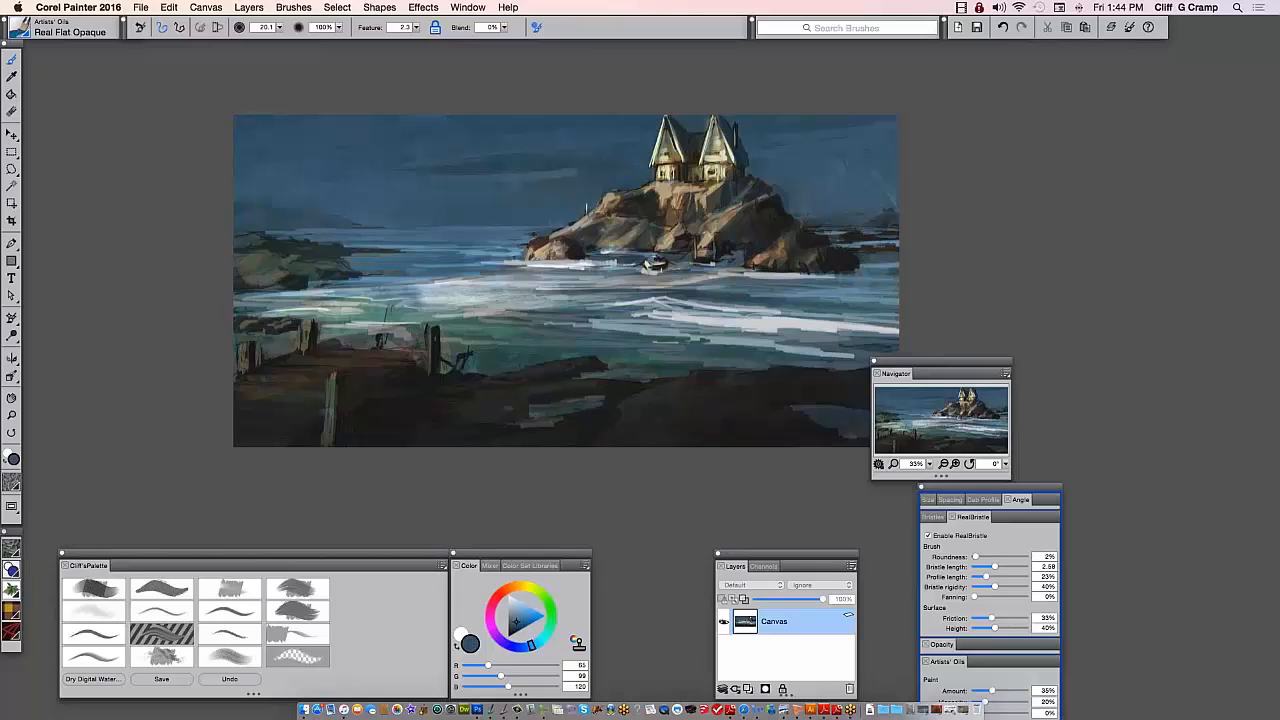
left_click(717, 338, "alt")
left_click(902, 206, "alt")
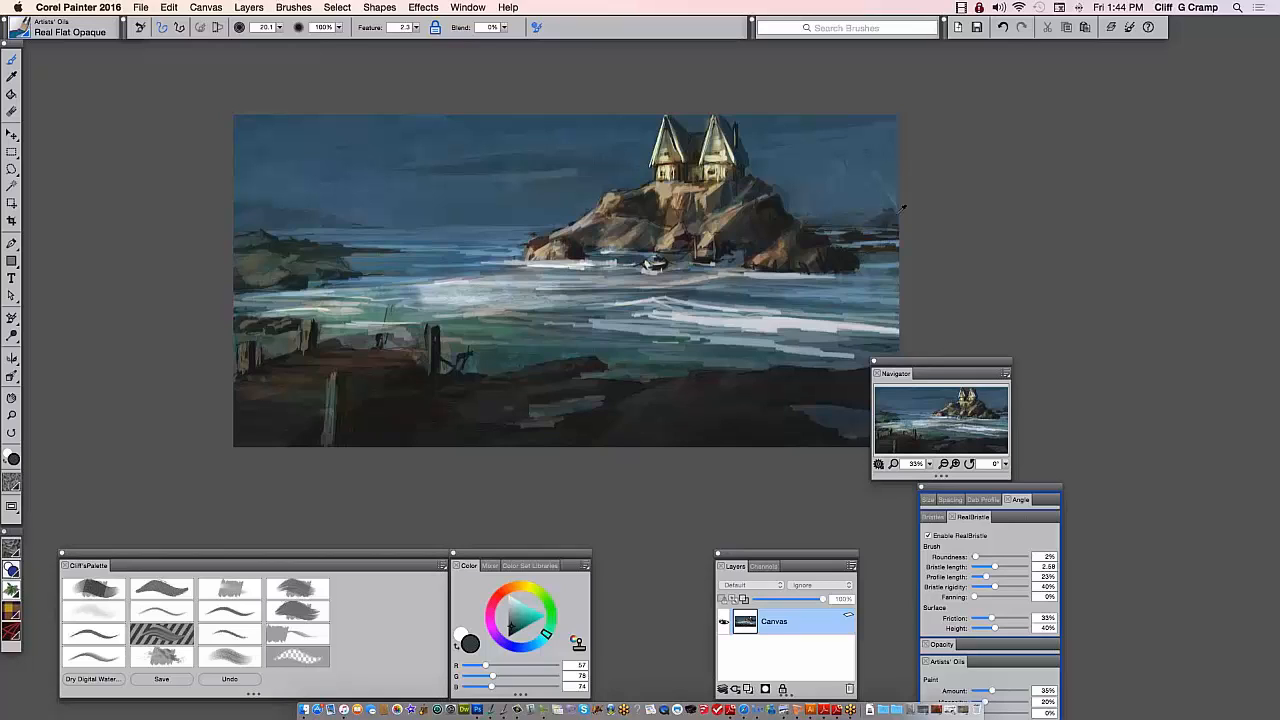
Paint tan highlights (RGB 199, 181, 142) on the lit planes of the island's rocks, with dark accents between them
left_click(620, 248, "alt")
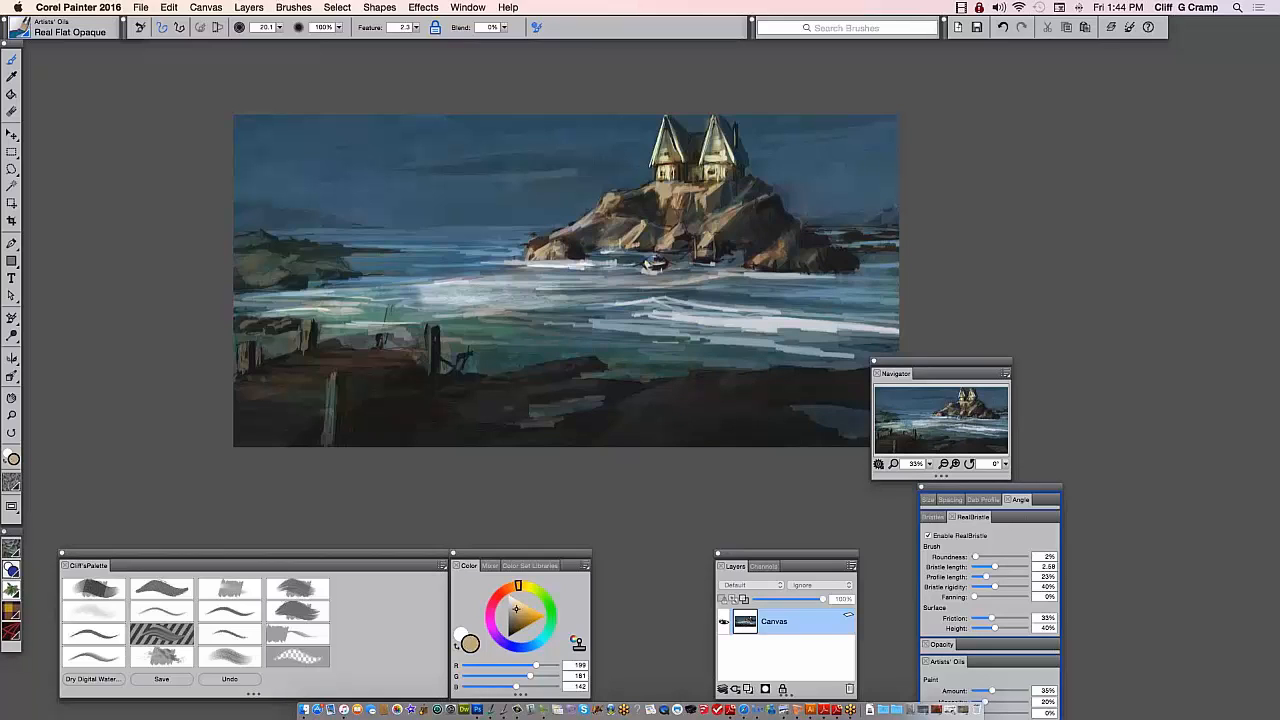
left_click(465, 356, "alt")
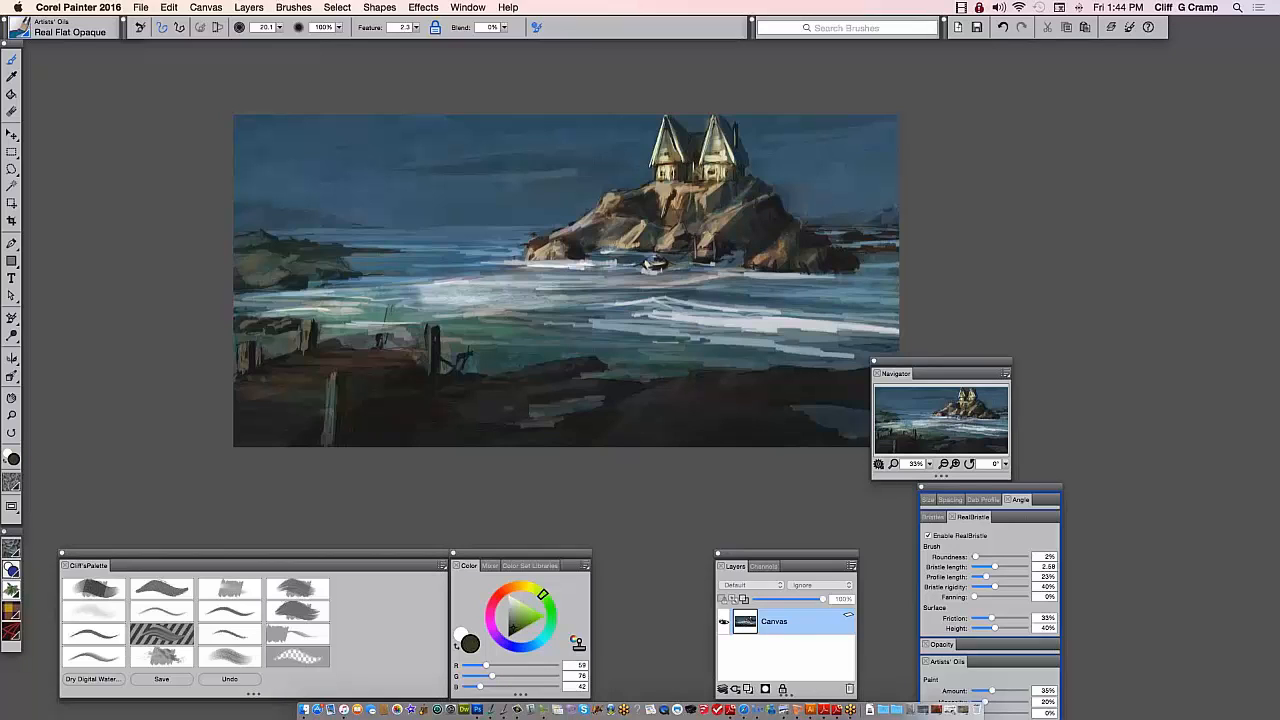
left_click(640, 205, "alt")
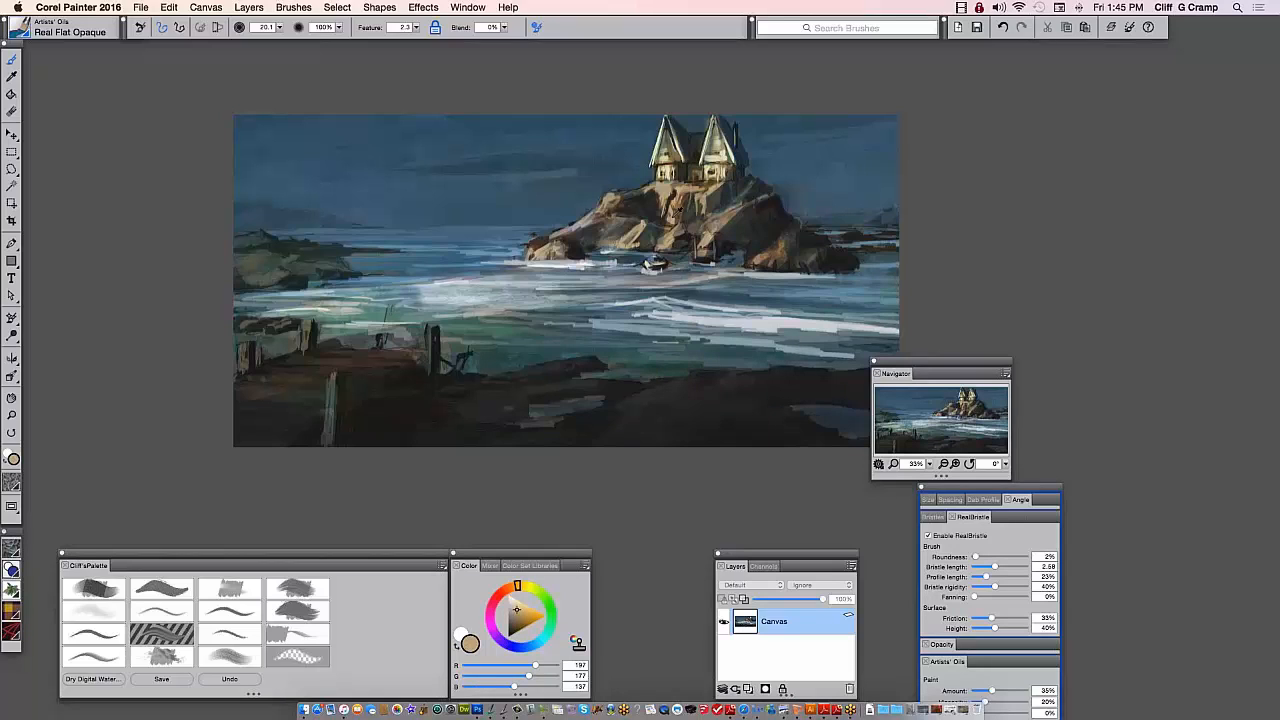
left_click(766, 188, "alt")
left_click(680, 230, "alt")
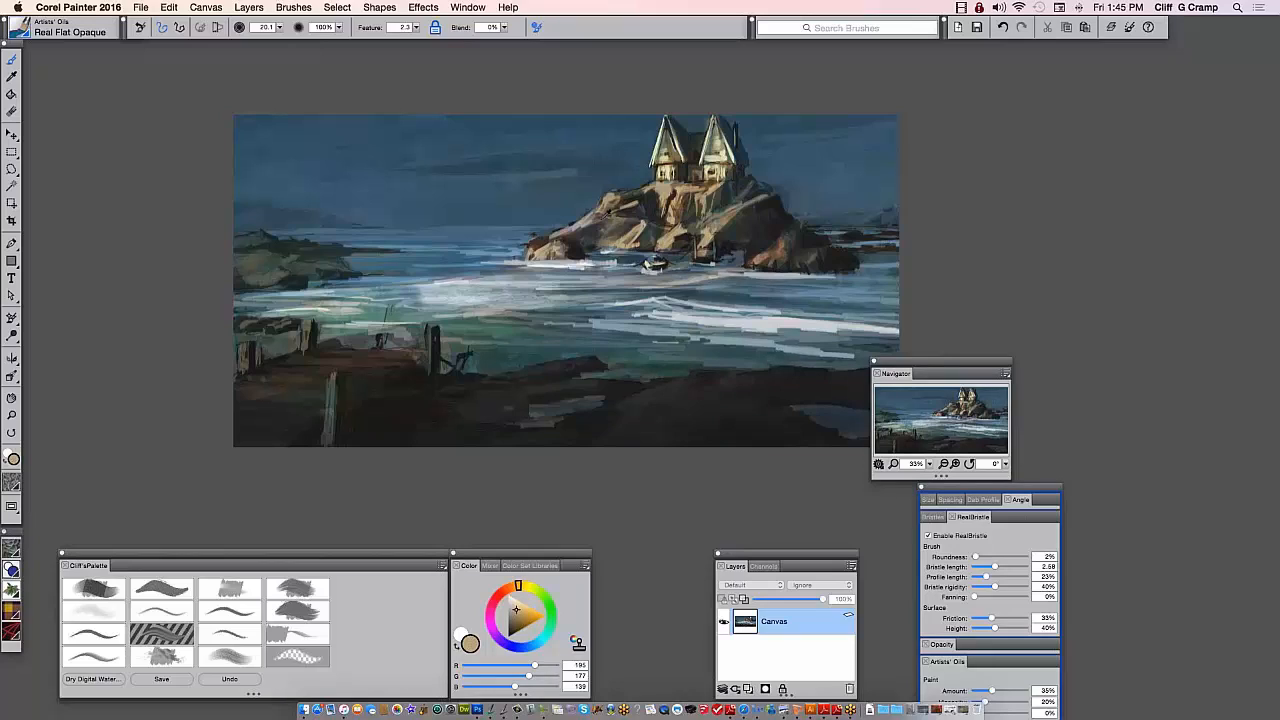
Refine the island's left contour with sky blue (RGB 48, 85, 104) and add a small dark rock at its left tip
left_click(640, 176, "alt")
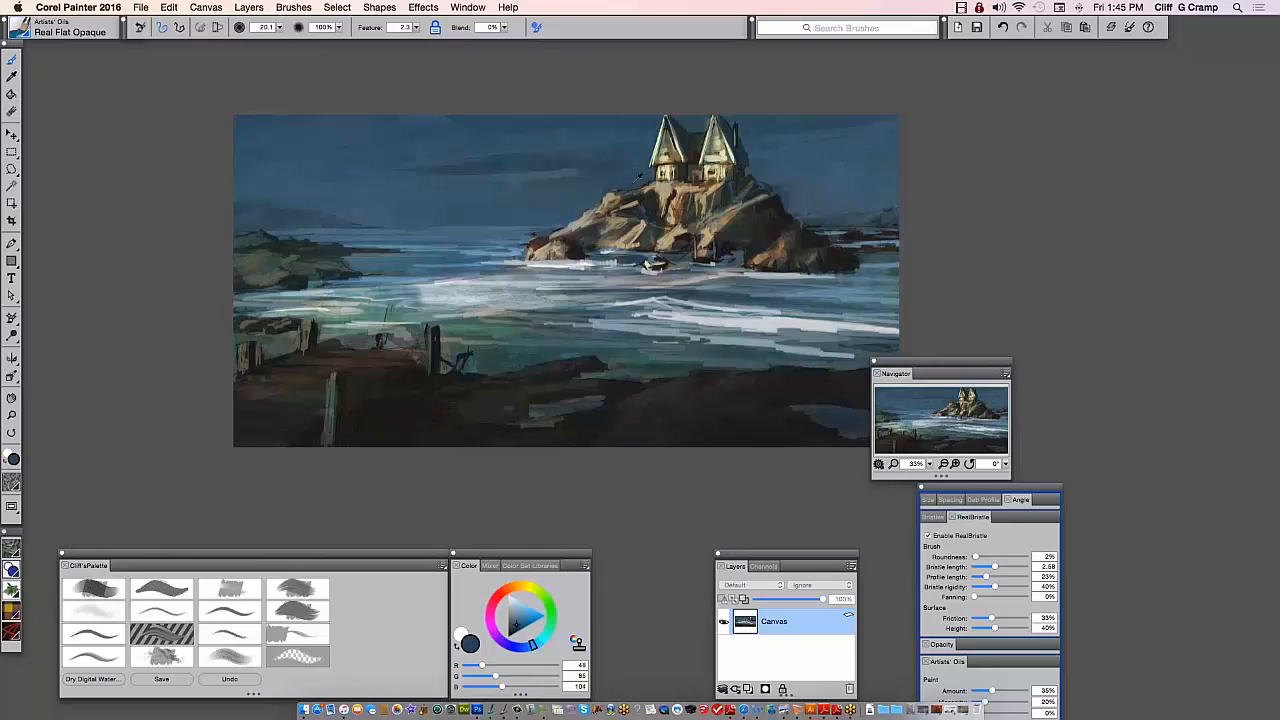
left_click_drag(630, 186, 650, 186)
left_click(528, 237, "alt")
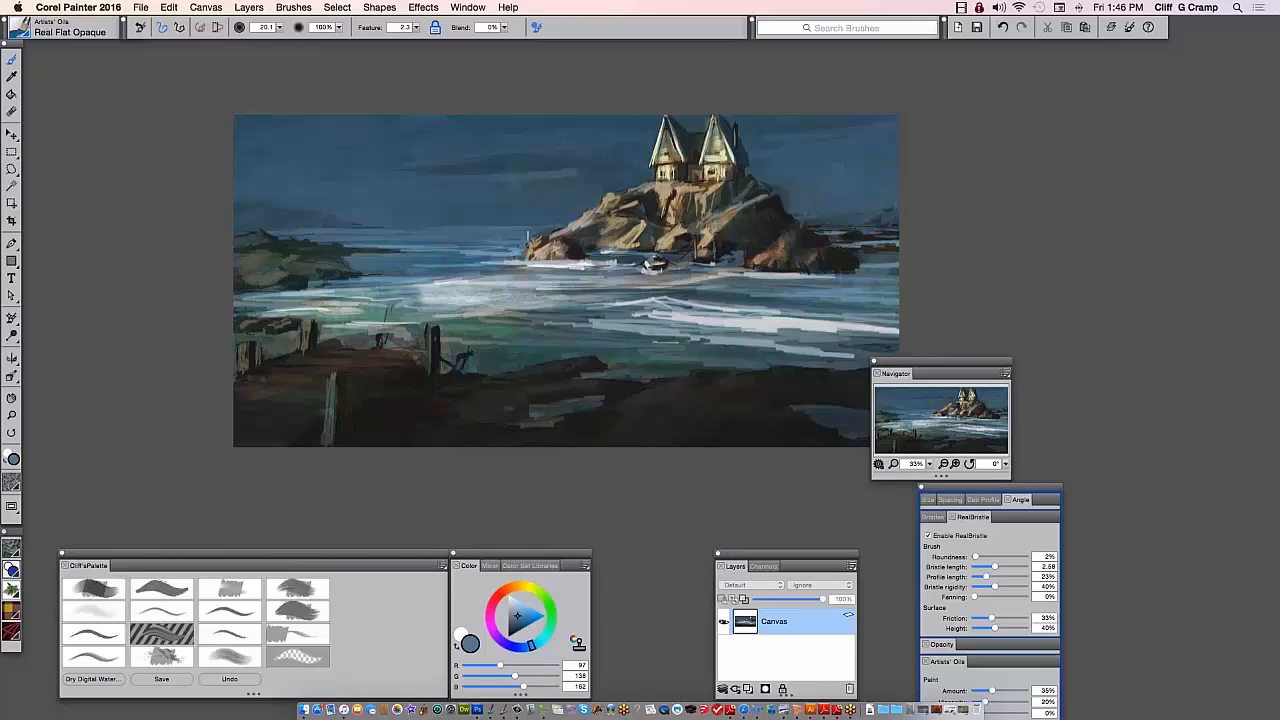
left_click(500, 258, "alt")
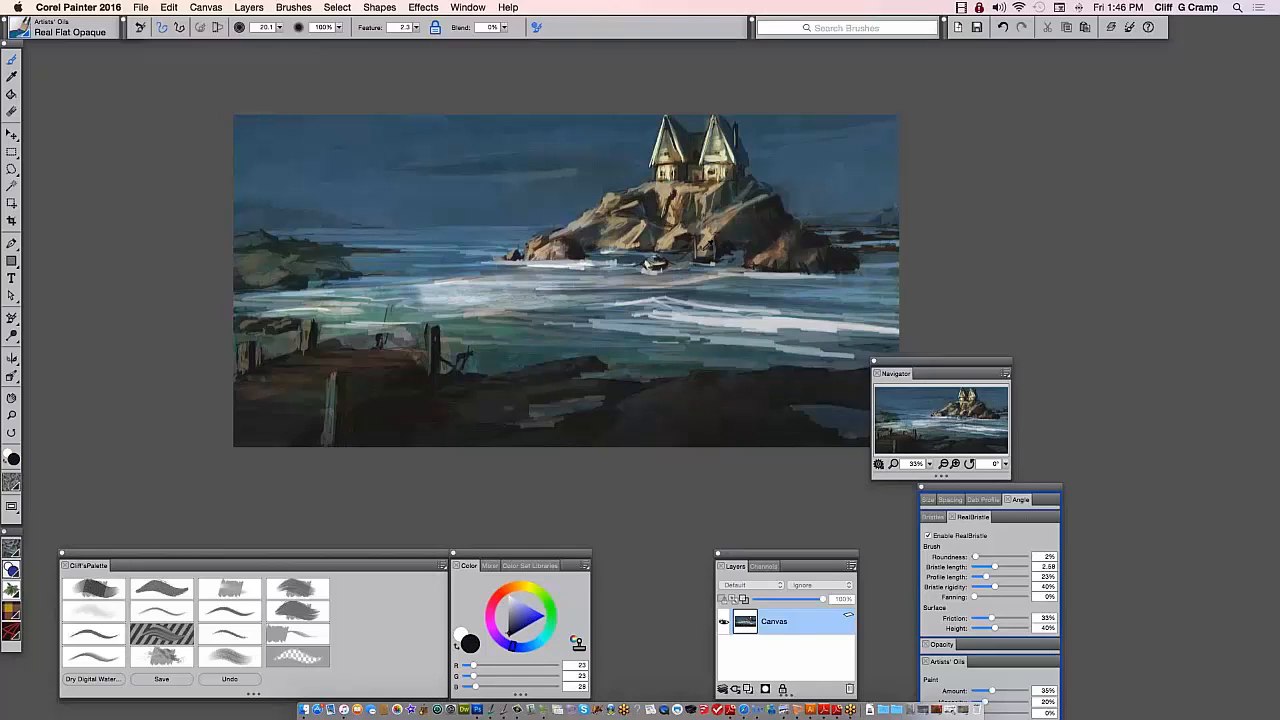
Define the small boat at the island's foot and lighten the rocks beside it with dark brown and tan strokes
left_click(704, 391, "alt")
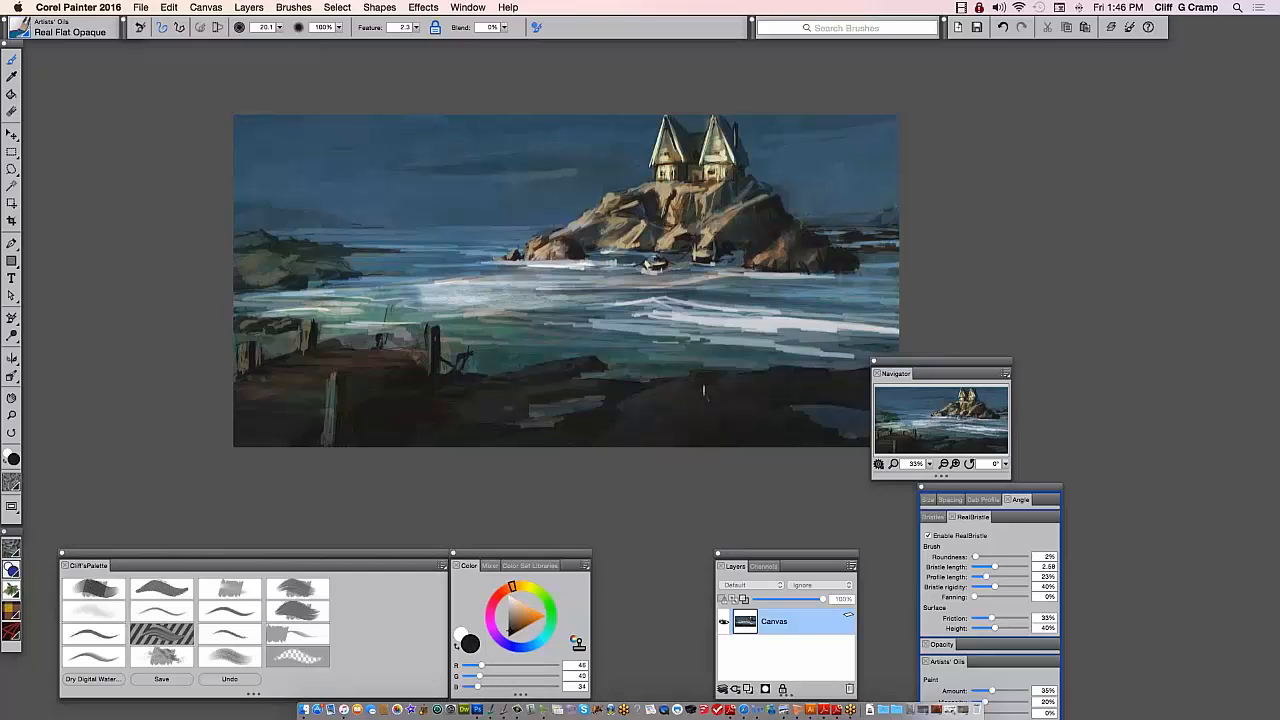
left_click(647, 358, "alt")
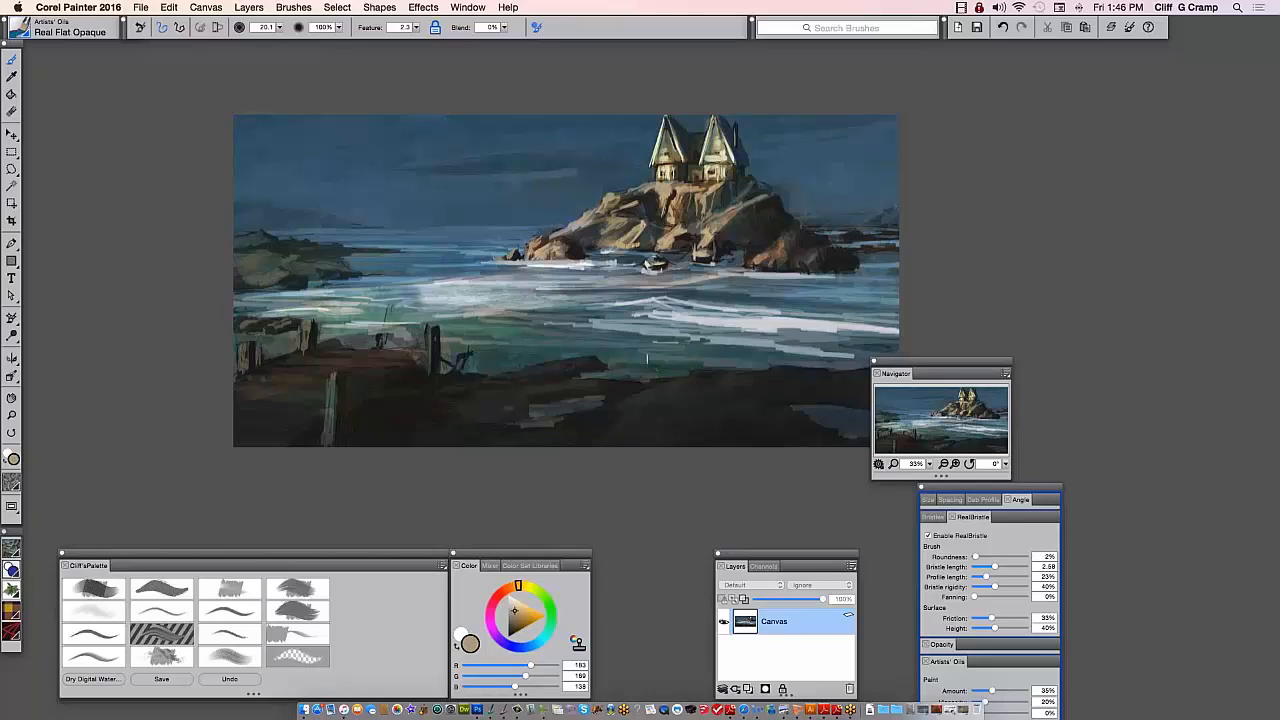
left_click(668, 236, "alt")
left_click(559, 221, "alt")
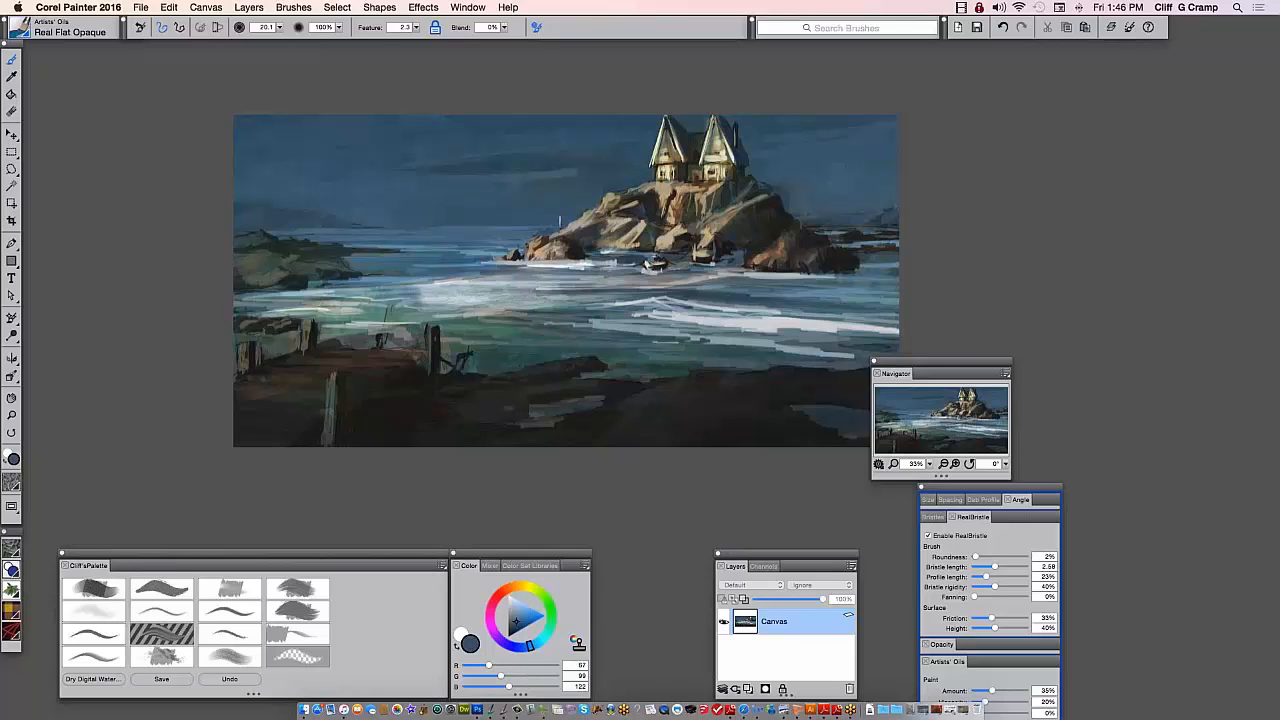
Rework the rocks on the island's right half with dark grey-green and olive-brown strokes
left_click(740, 237, "alt")
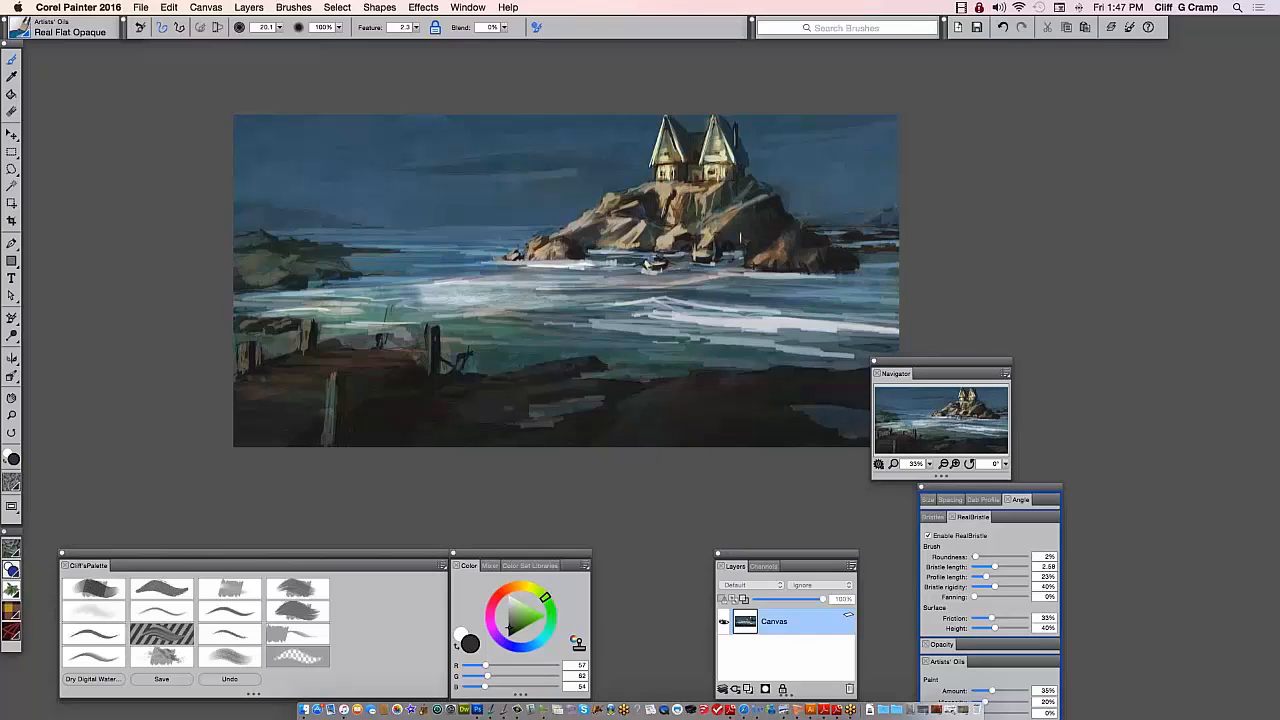
left_click(732, 226, "alt")
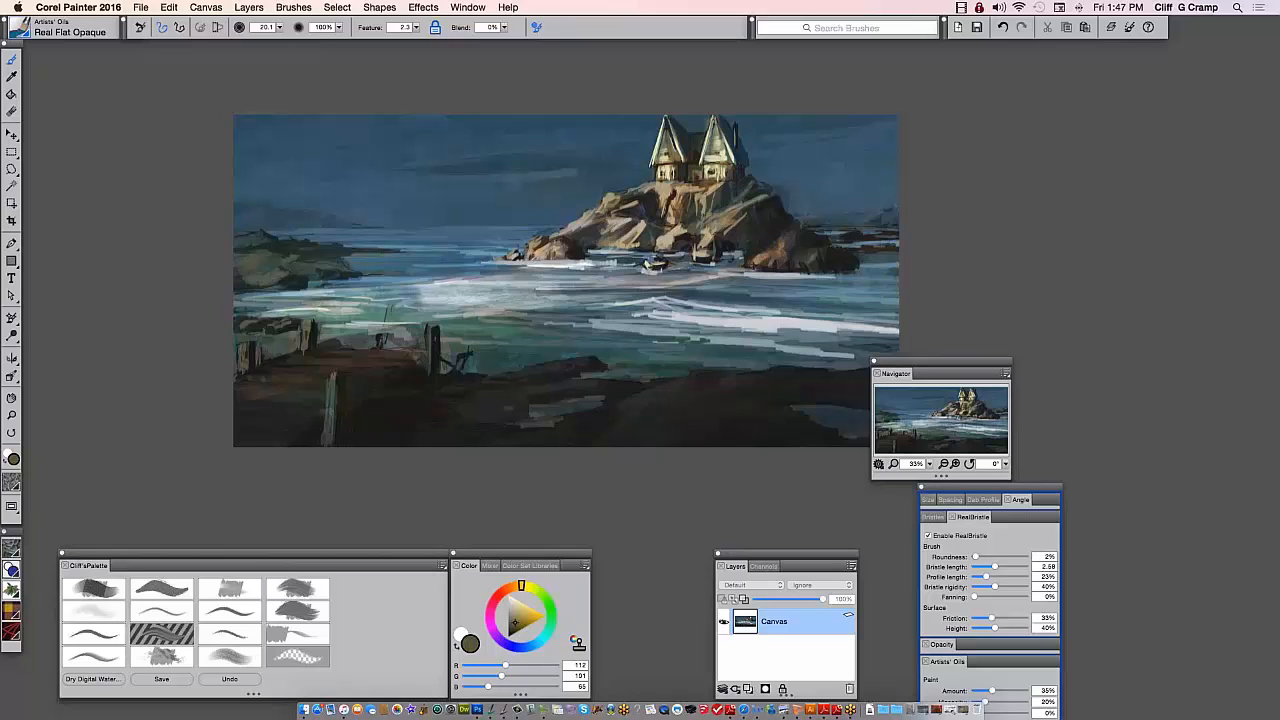
left_click(560, 400, "alt")
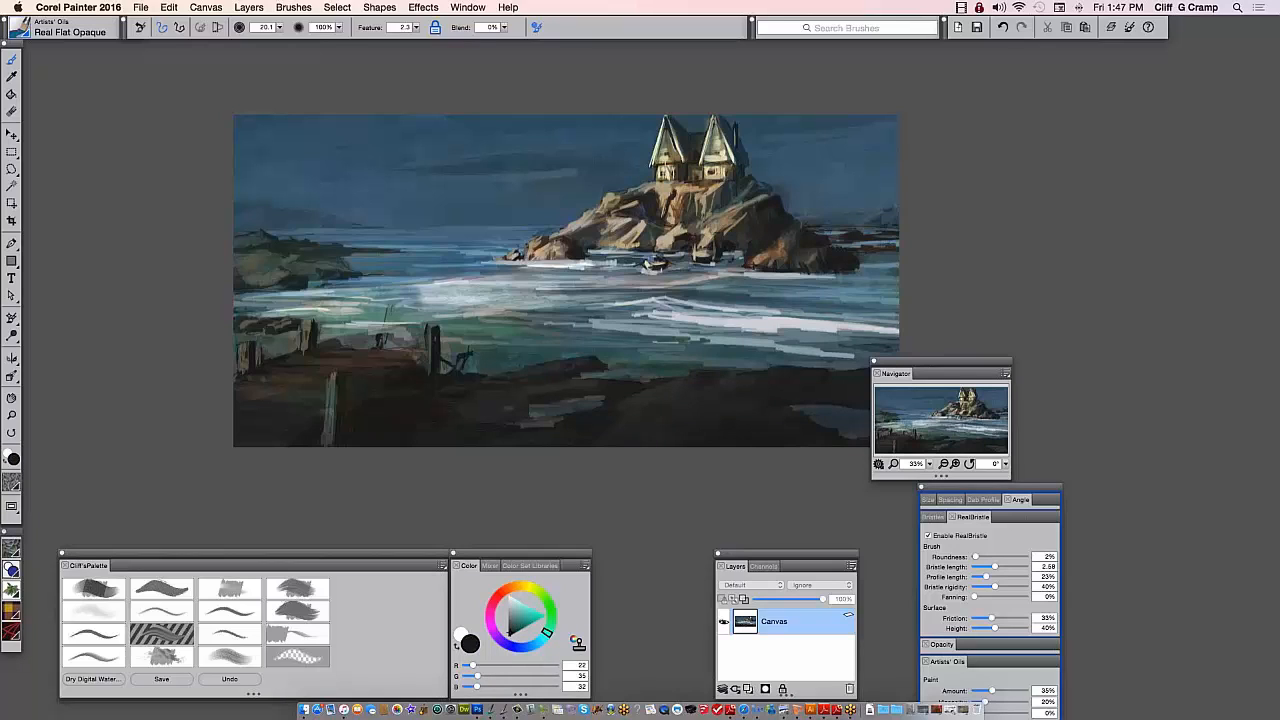
Refine the right side of the house with dark blue accents and khaki and pale yellow strokes on its walls
left_click(745, 170, "alt")
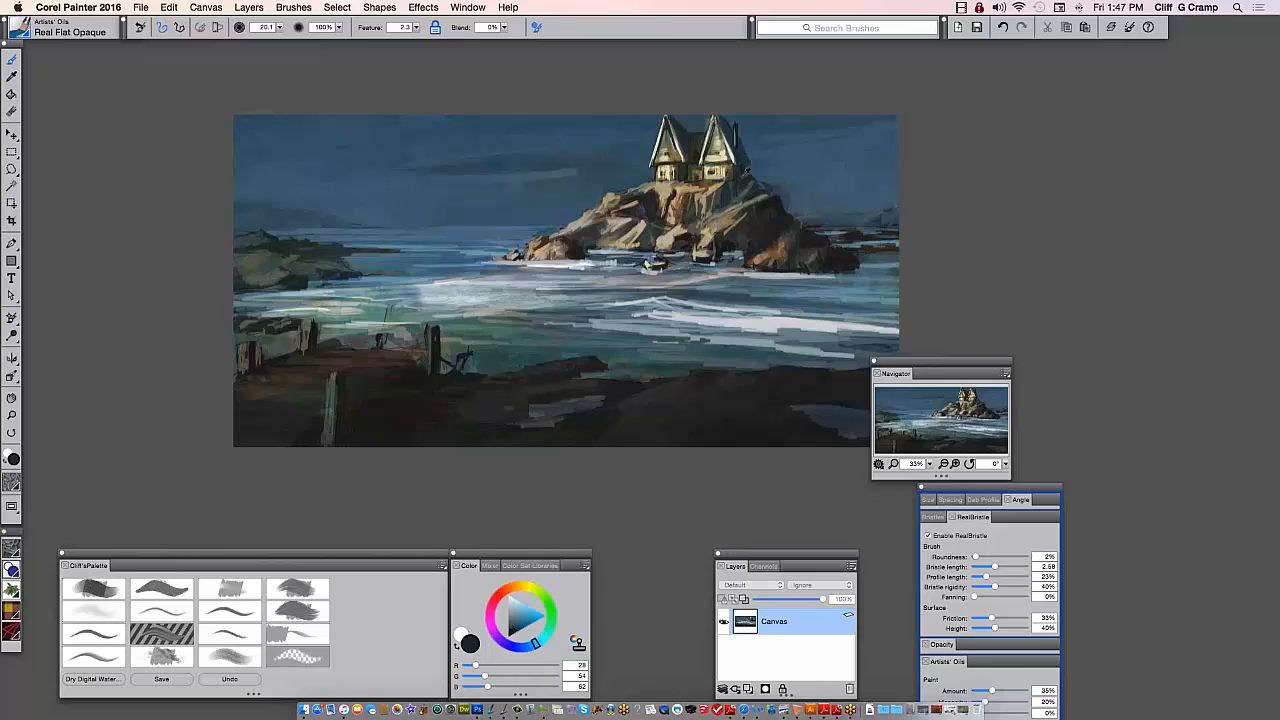
left_click(748, 171, "alt")
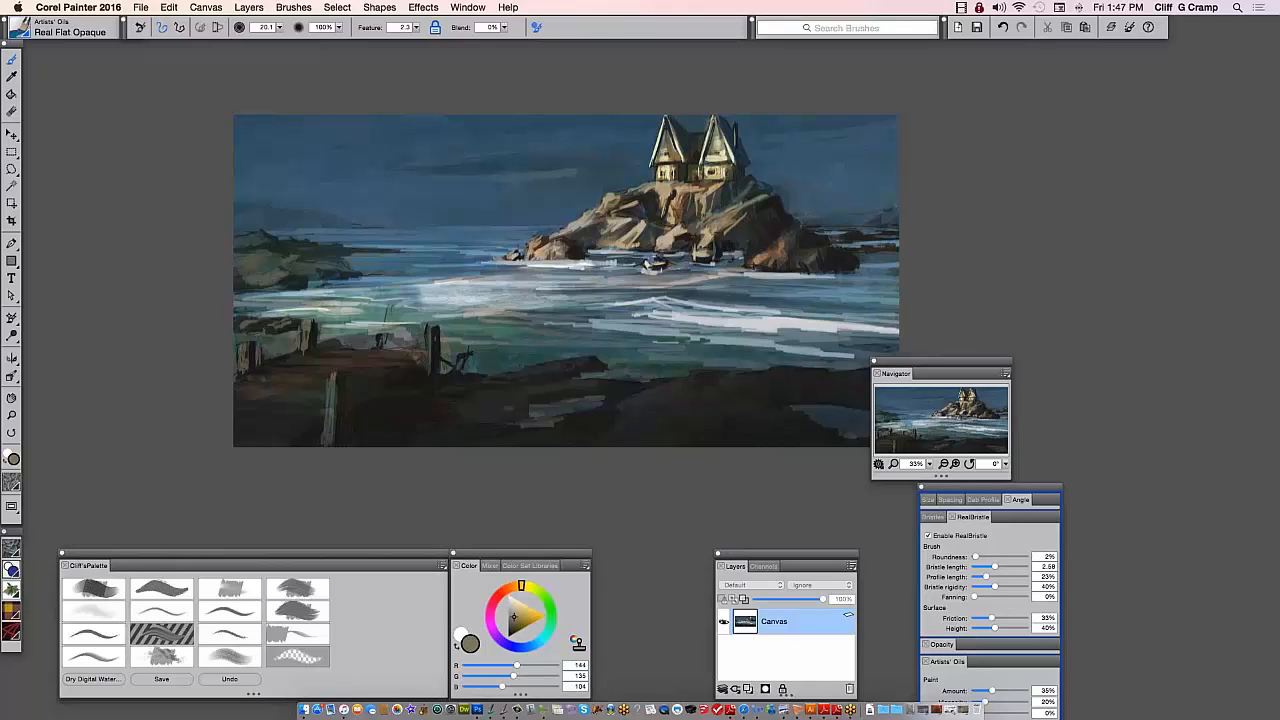
left_click(745, 170, "alt")
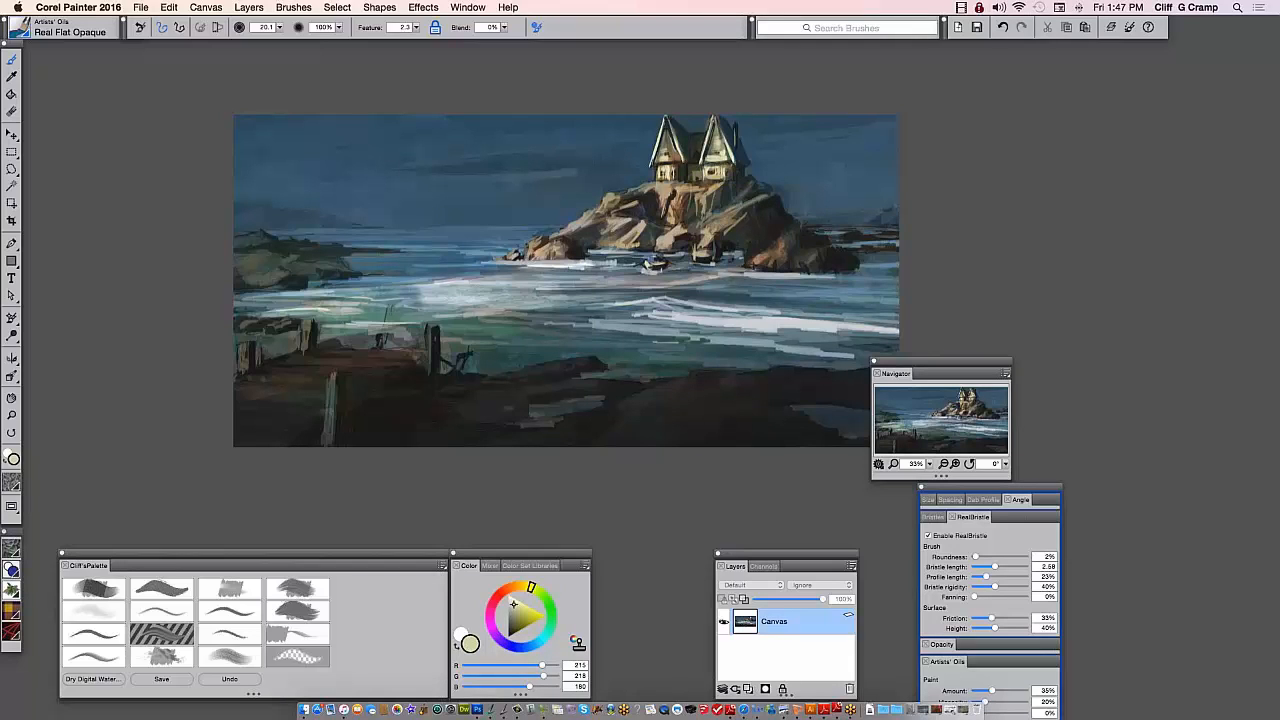
Define the central rocks and the dark shape at the island's foot with dark brown accents and tan highlights
left_click(463, 357, "alt")
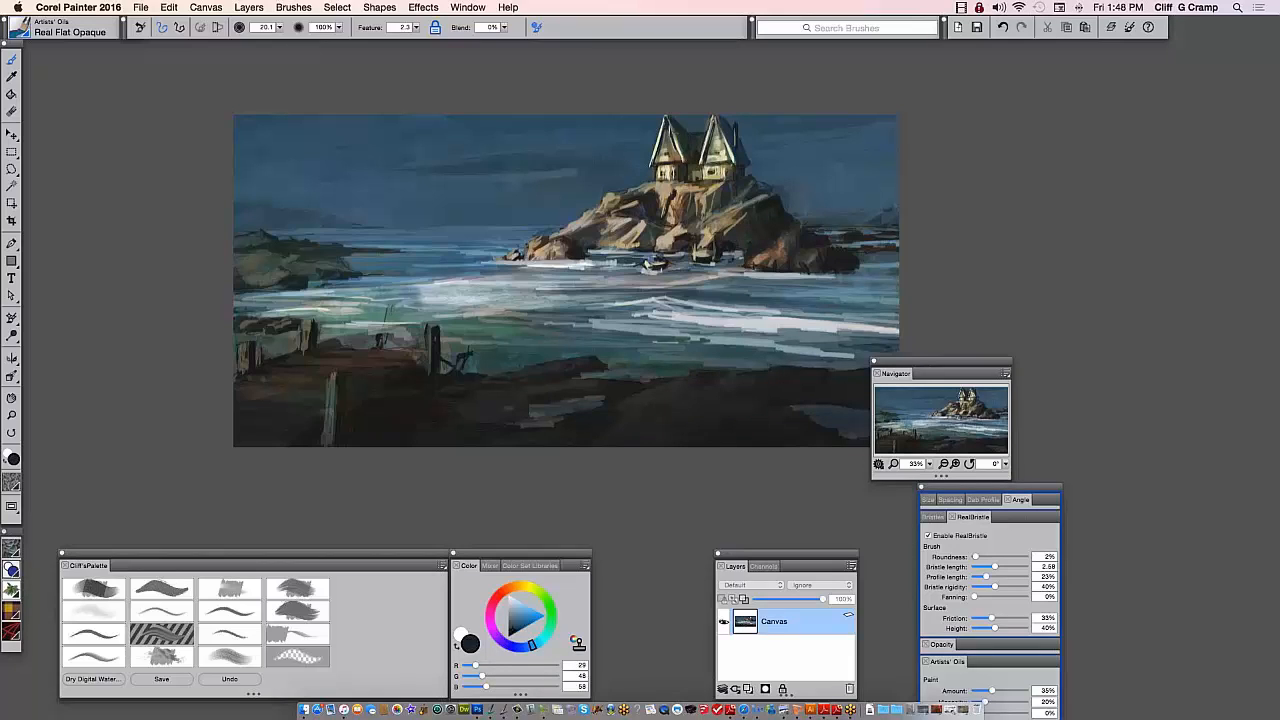
left_click(511, 587)
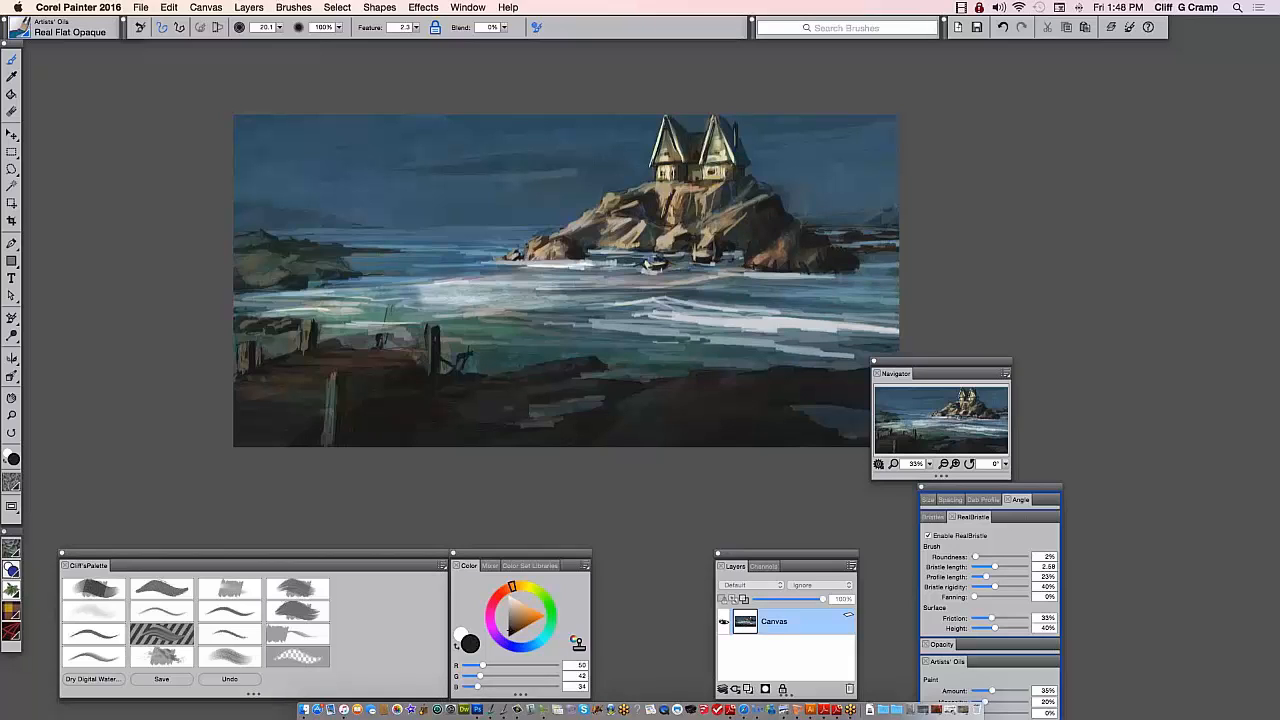
left_click(664, 222, "alt")
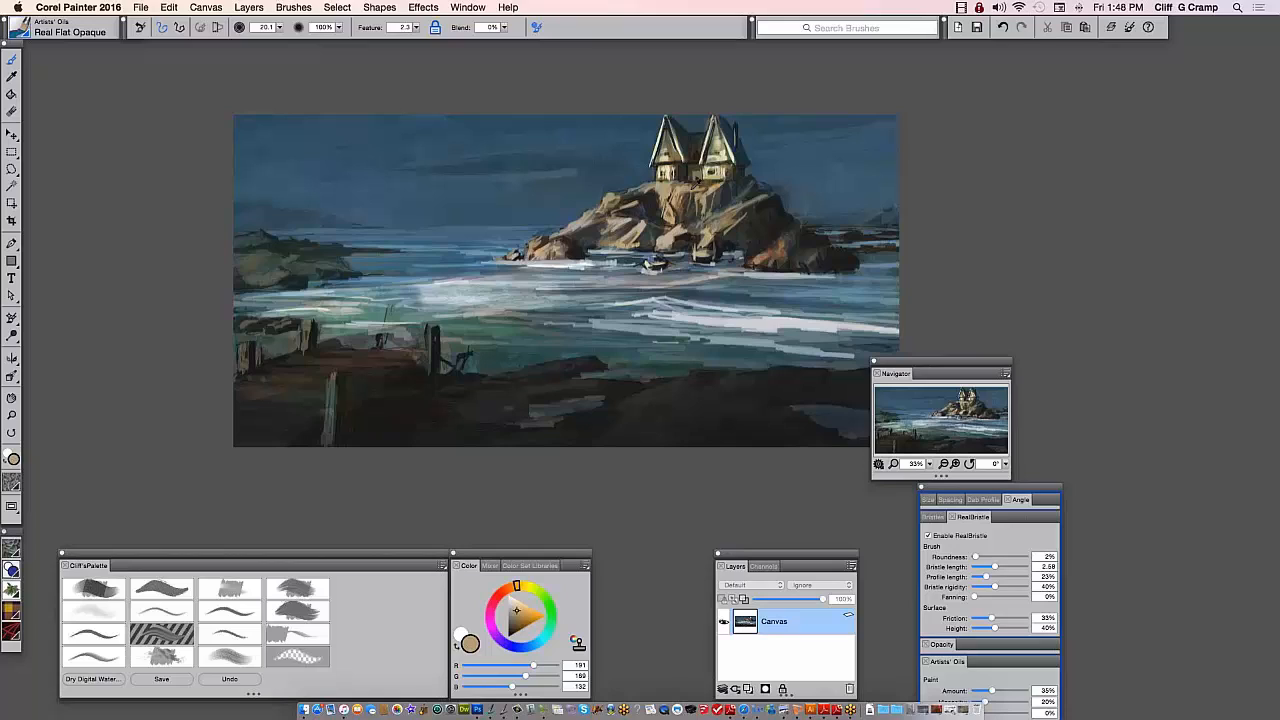
left_click(690, 230, "alt")
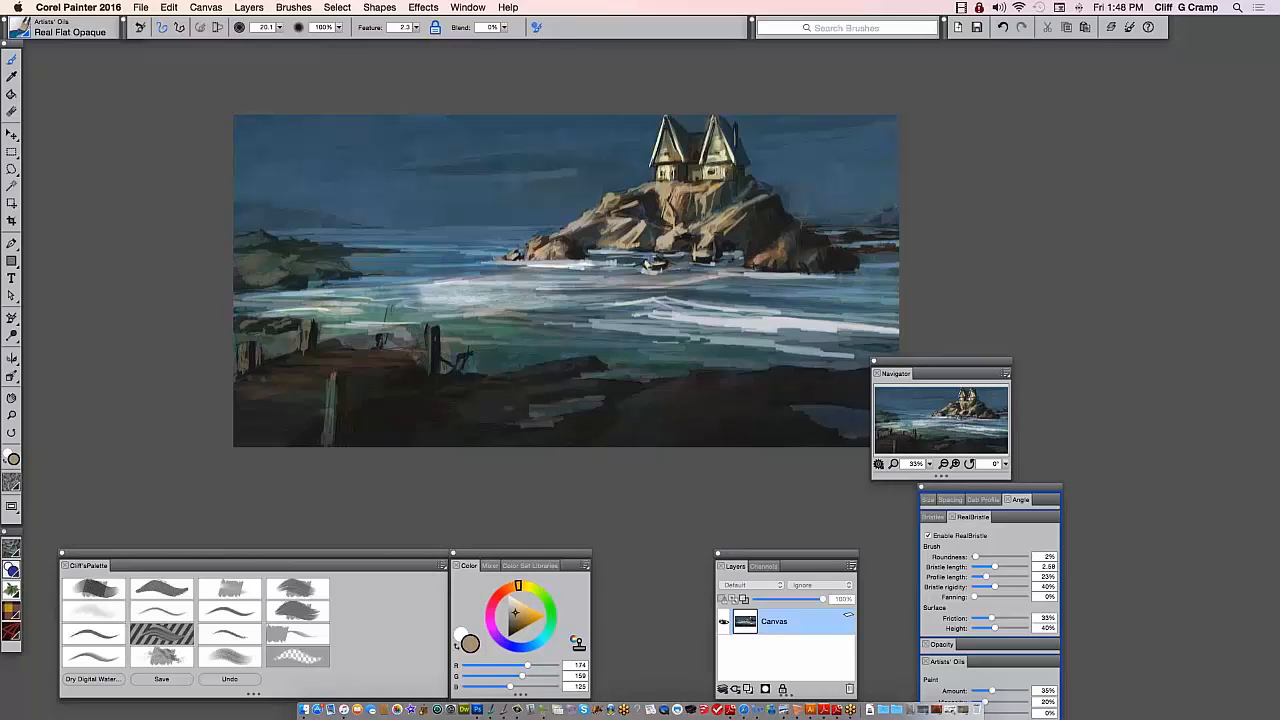
left_click(463, 356, "alt")
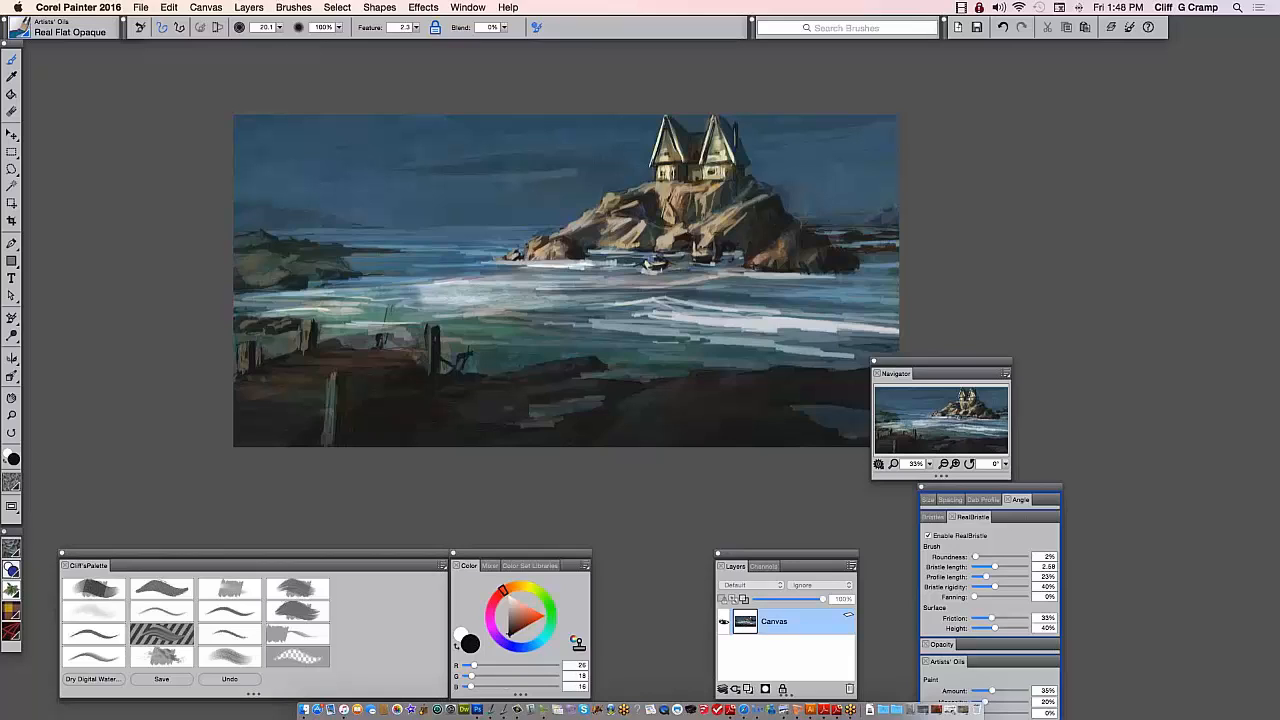
left_click(768, 214, "alt")
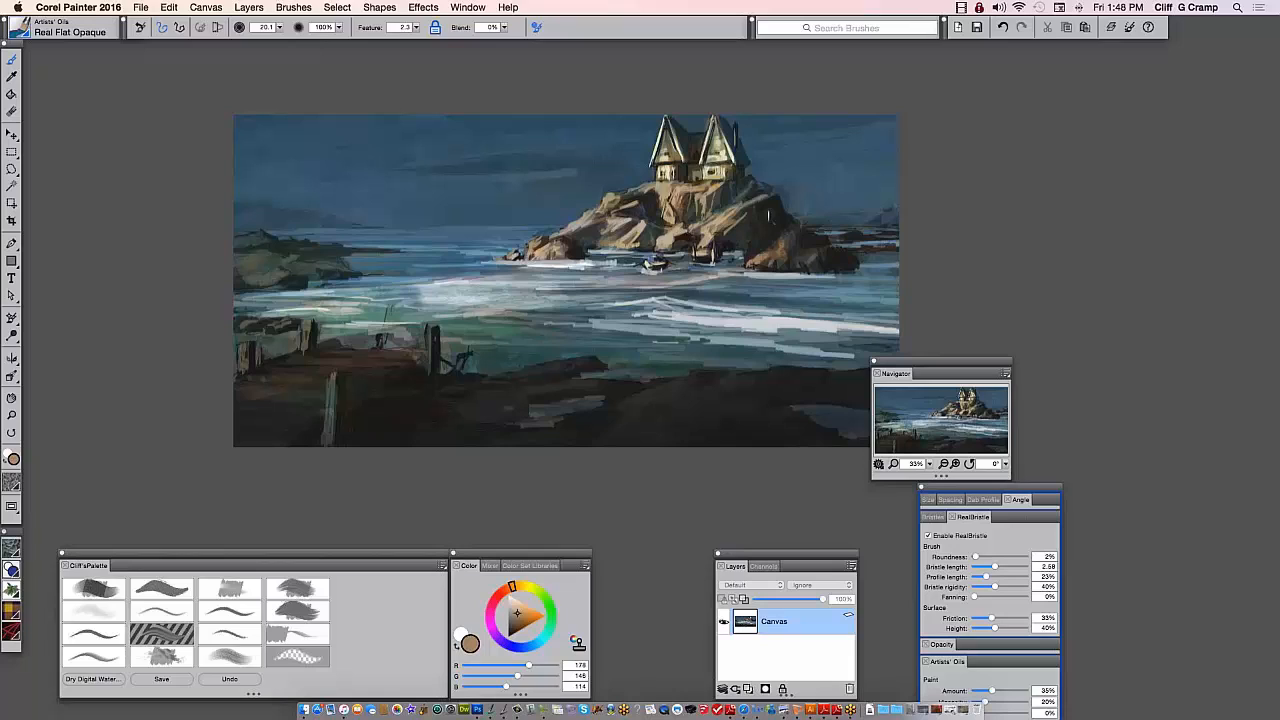
Refine the island's upper left contour with sky blue and touch up its rocks with muted grey-tan (RGB 128, 116, 93)
left_click(620, 187, "alt")
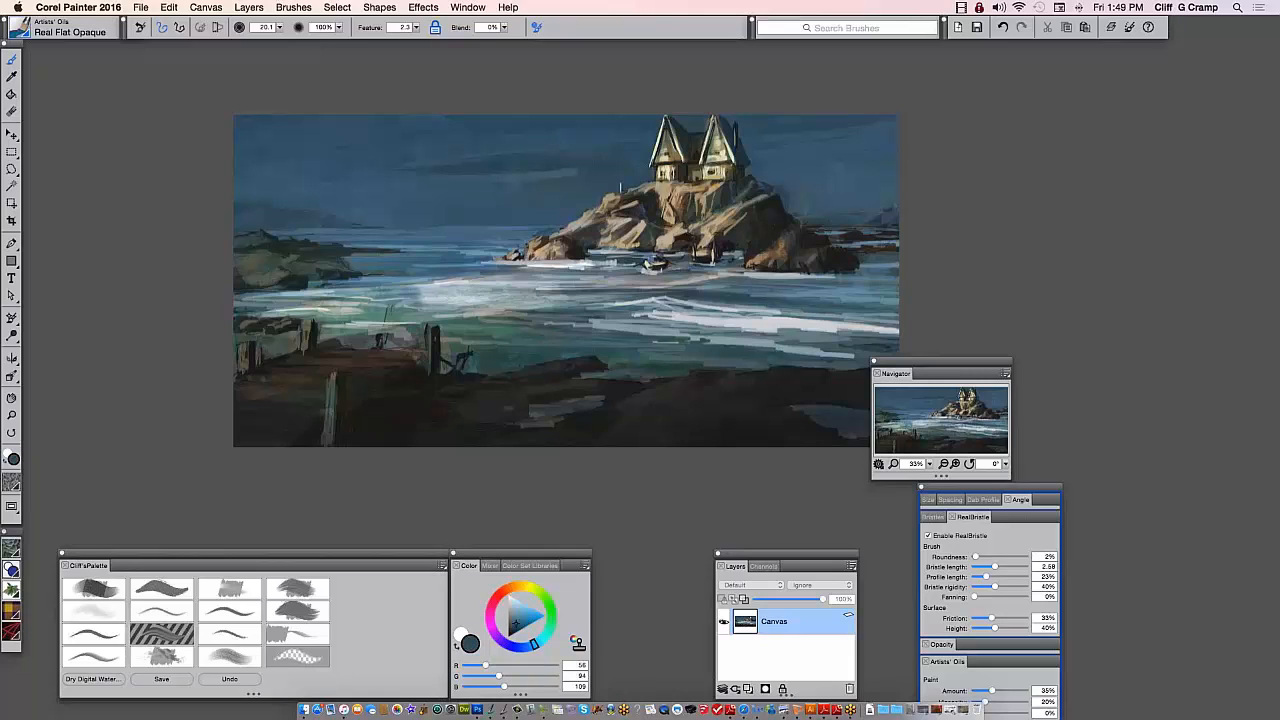
left_click(430, 295, "alt")
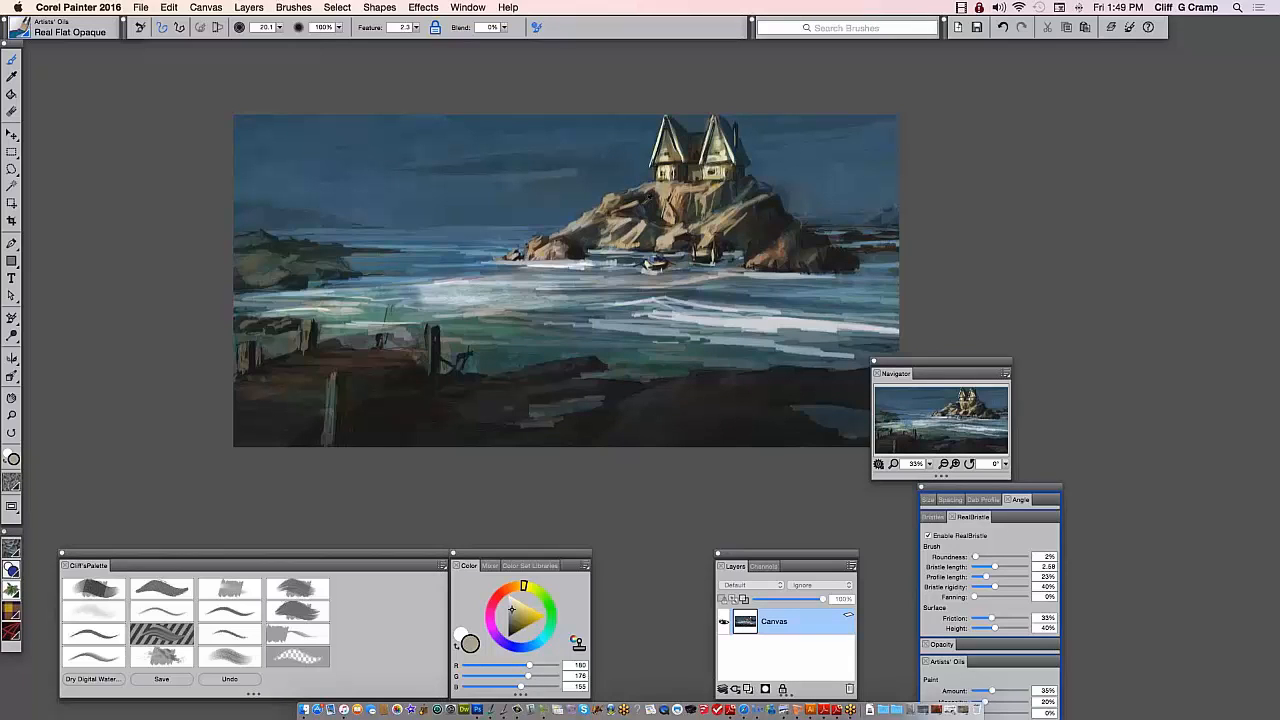
left_click_drag(523, 586, 527, 586)
left_click_drag(512, 612, 513, 618)
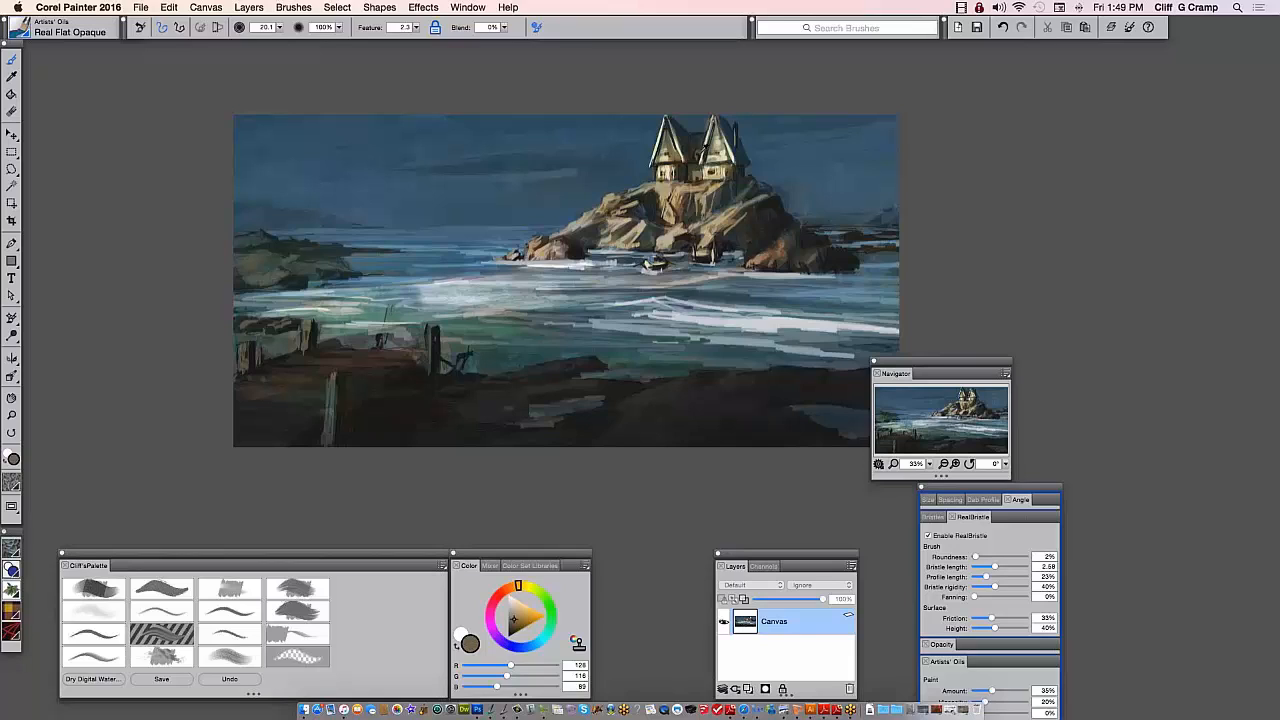
Repaint the left headland with olive-green strokes and blue-grey accents along its shore and crest
left_click(262, 252, "alt")
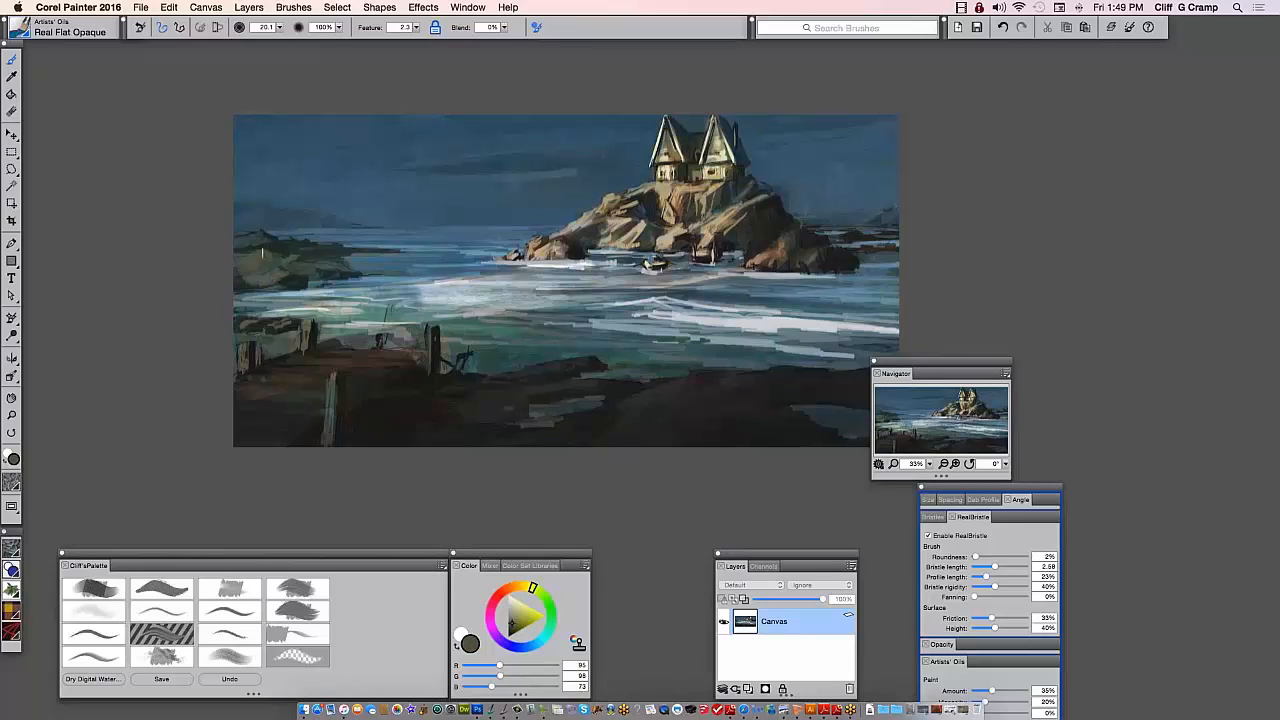
left_click_drag(240, 284, 332, 274)
left_click(256, 238, "alt")
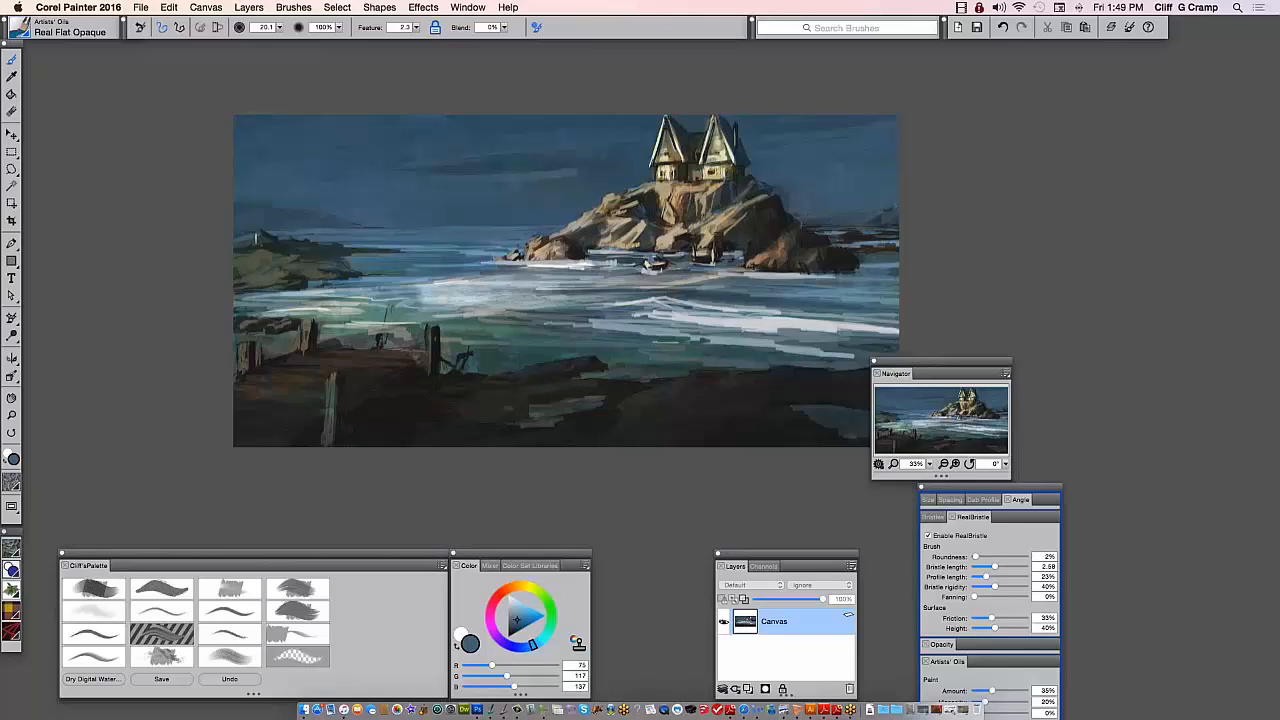
left_click(255, 237, "alt")
left_click_drag(266, 248, 346, 250)
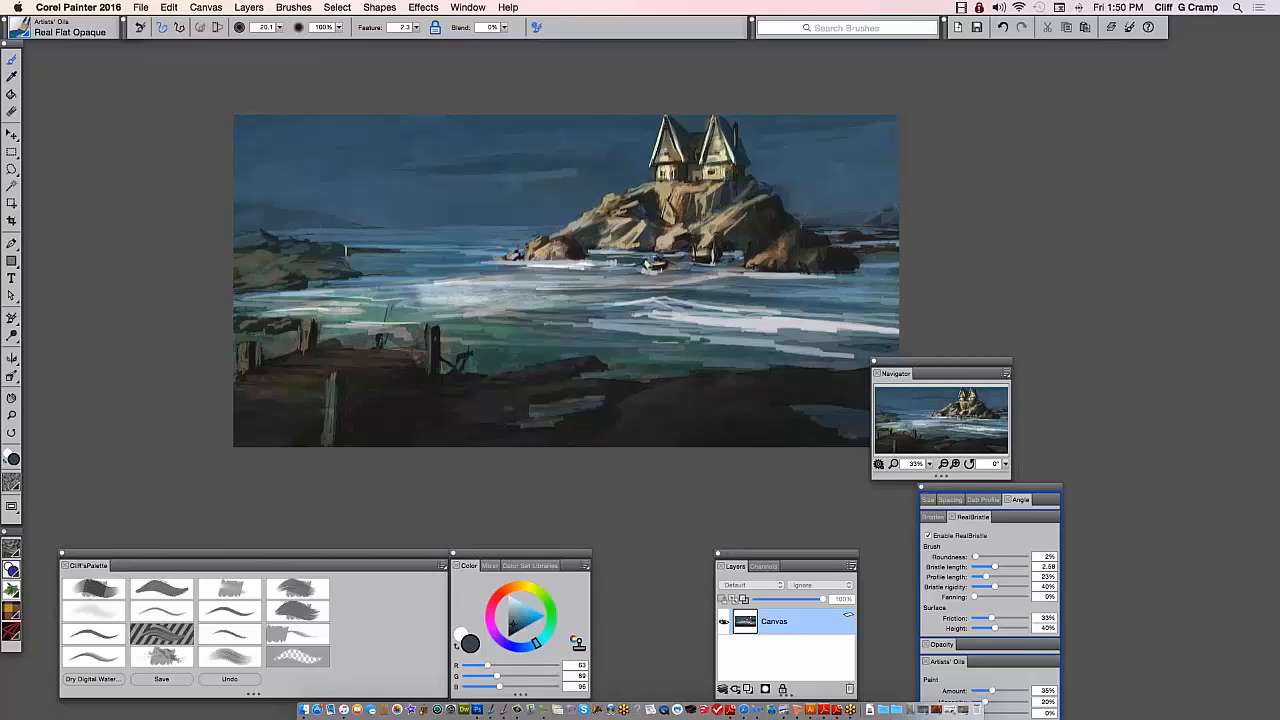
Paint horizontal grey-blue strokes (RGB 93, 121, 133) on the water beside the headland and below the island
left_click_drag(346, 252, 450, 258)
left_click_drag(652, 284, 816, 283)
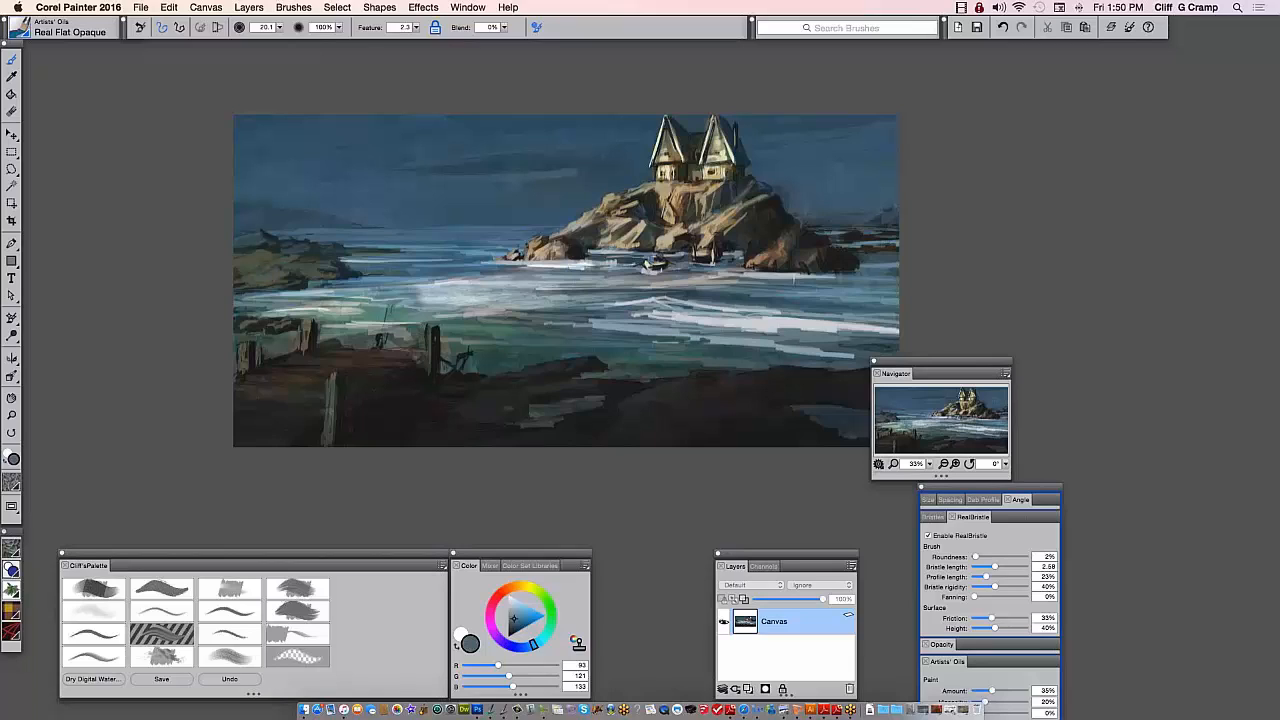
left_click_drag(720, 276, 898, 276)
Add tan and pale cream highlights to the island rocks and house, and touch up the right gable with grey-green
left_click(745, 238, "alt")
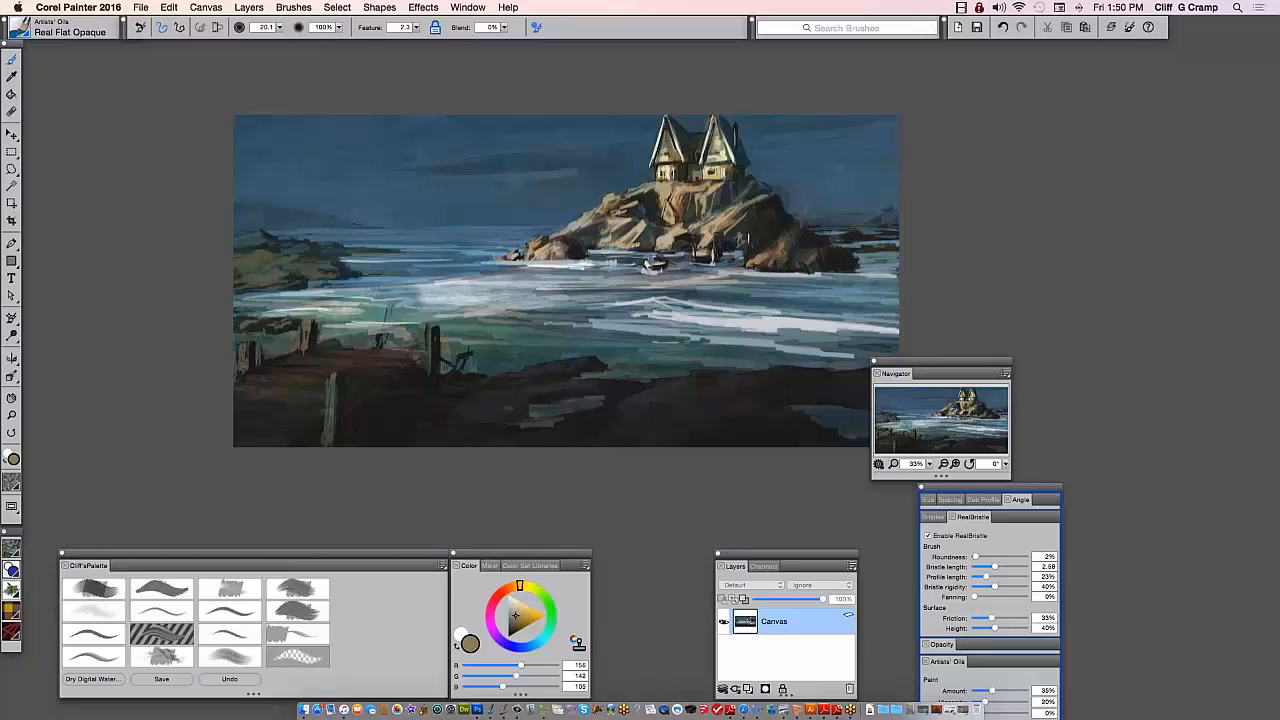
left_click(745, 241, "alt")
left_click(512, 601)
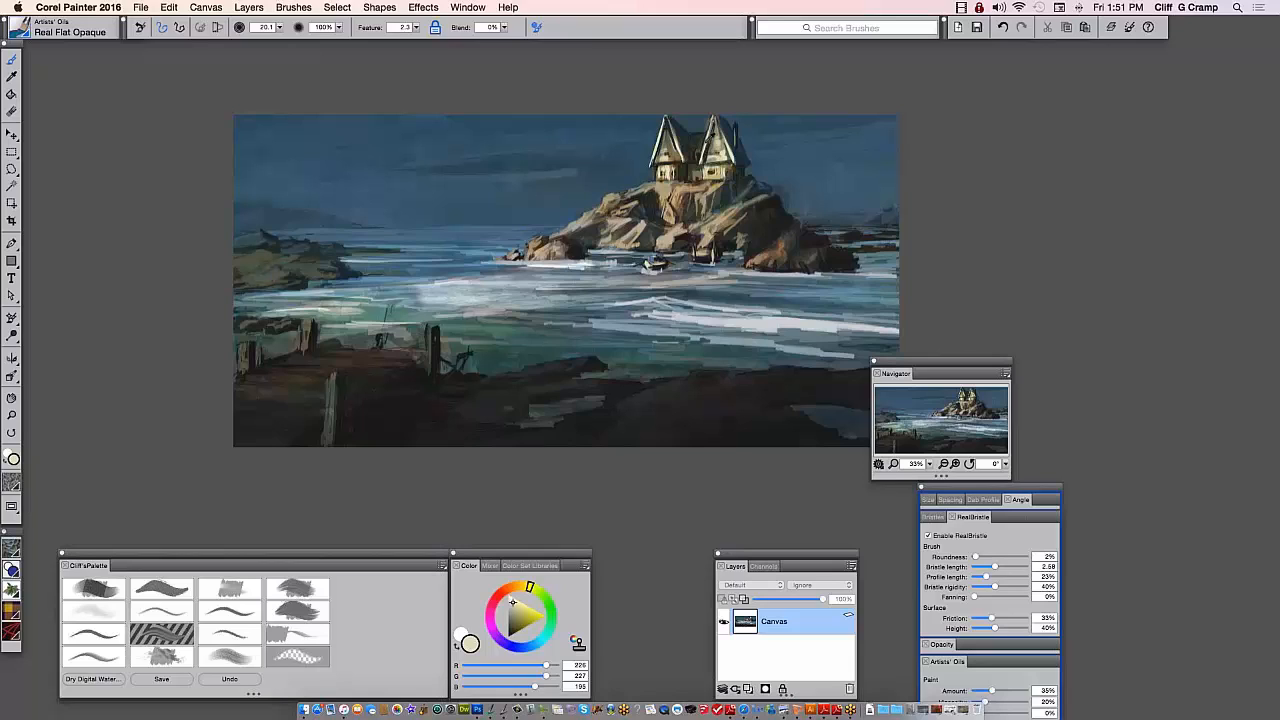
left_click(710, 130, "alt")
left_click(512, 614)
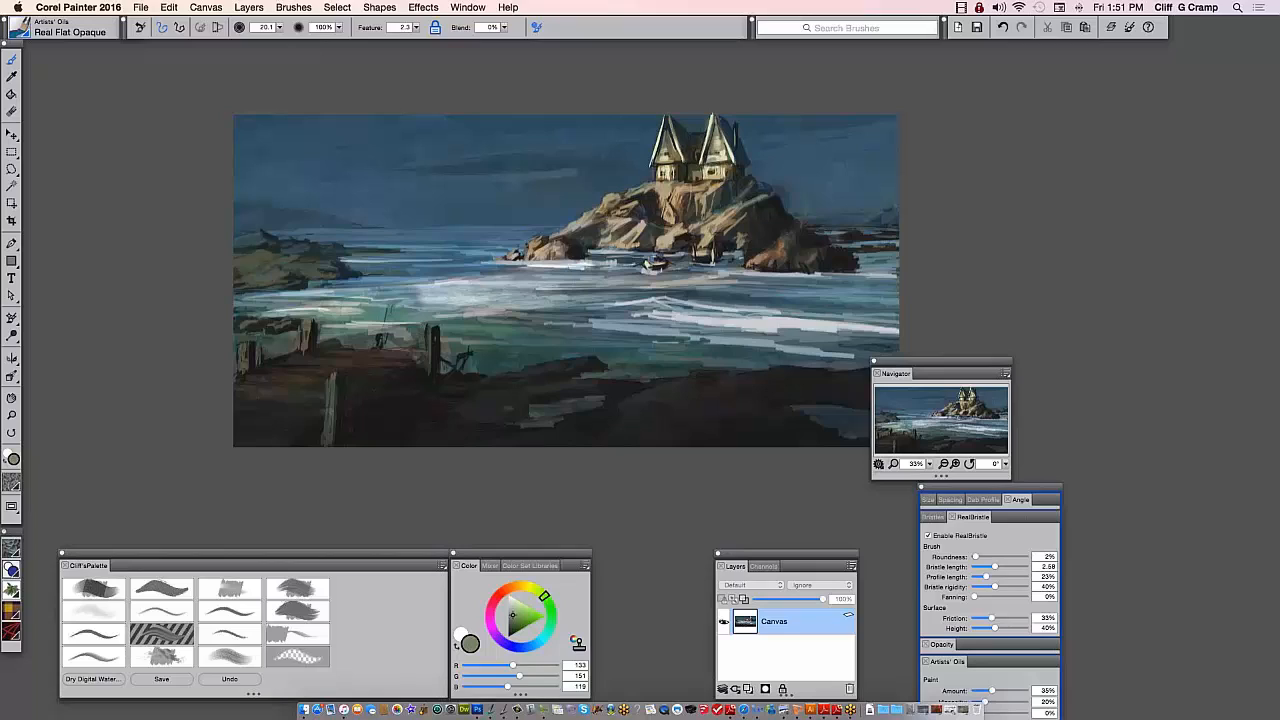
Paint off-white foam strokes (RGB 213, 213, 215) along the large wave right of centre with the Real Flat Opaque brush
left_click(728, 320, "alt")
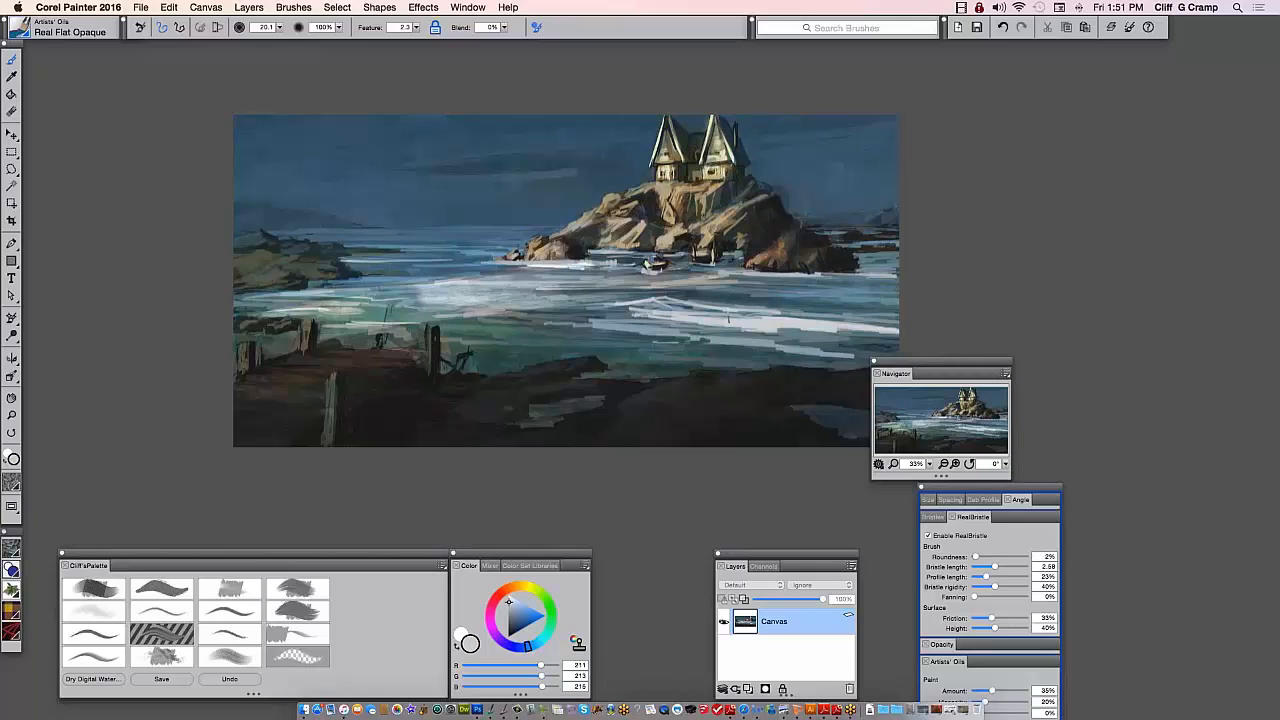
left_click_drag(728, 320, 797, 316)
left_click(797, 316, "alt")
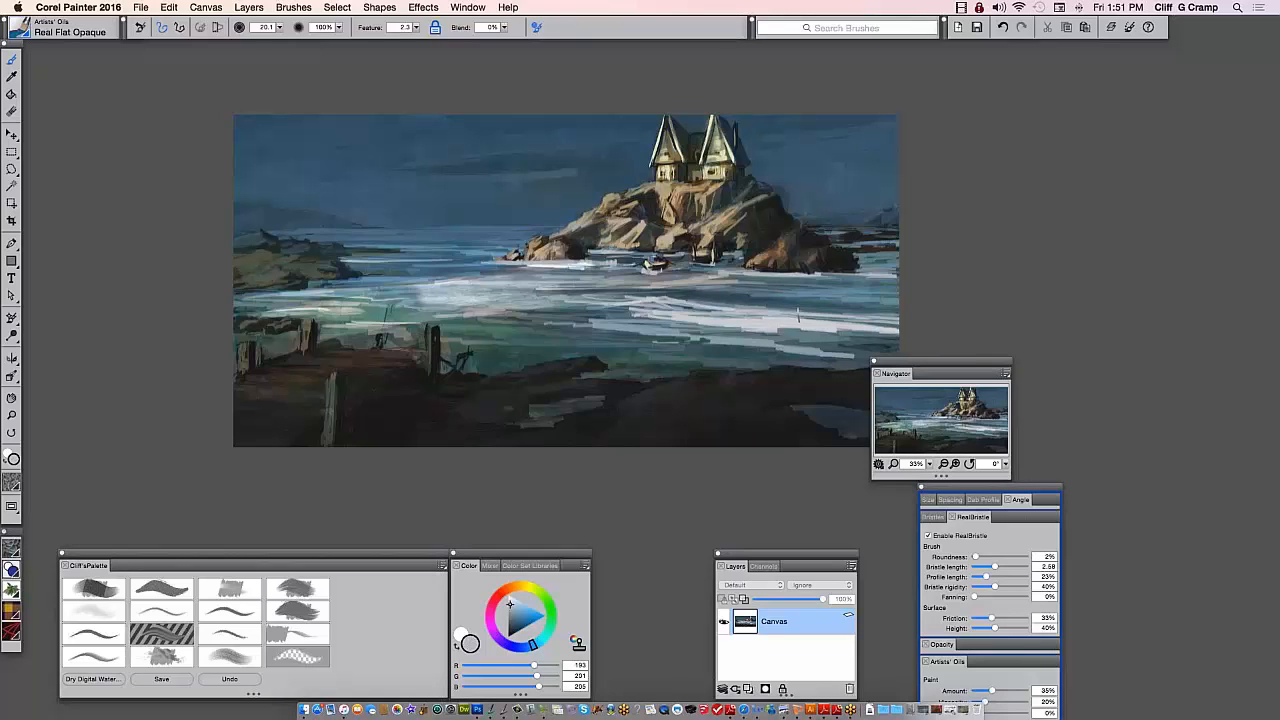
left_click(33, 22)
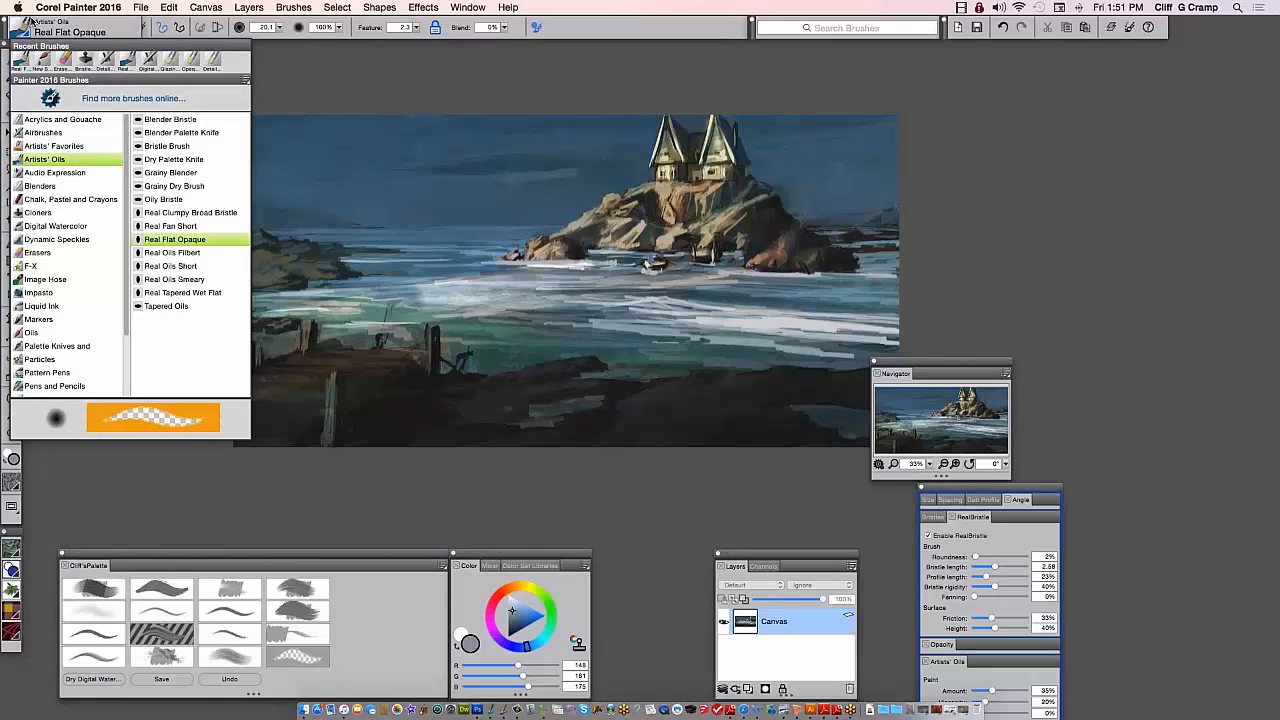
left_click(33, 22)
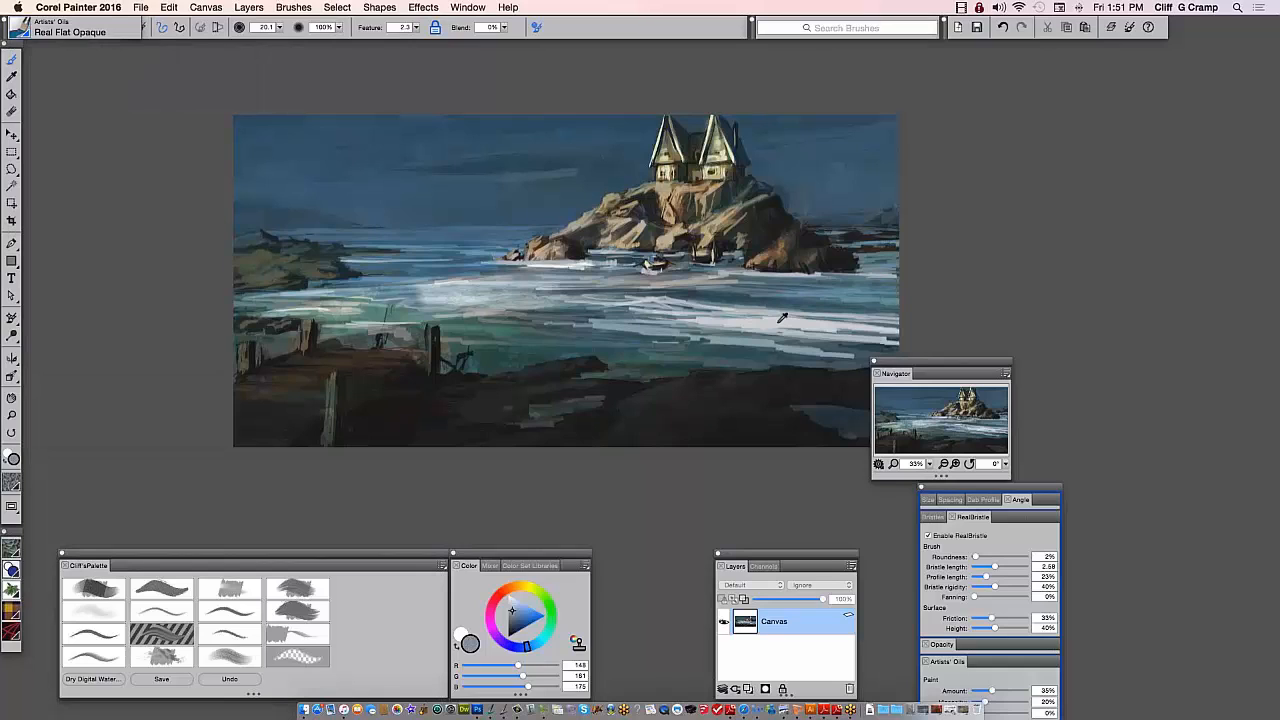
left_click(782, 318, "alt")
left_click_drag(670, 300, 898, 292)
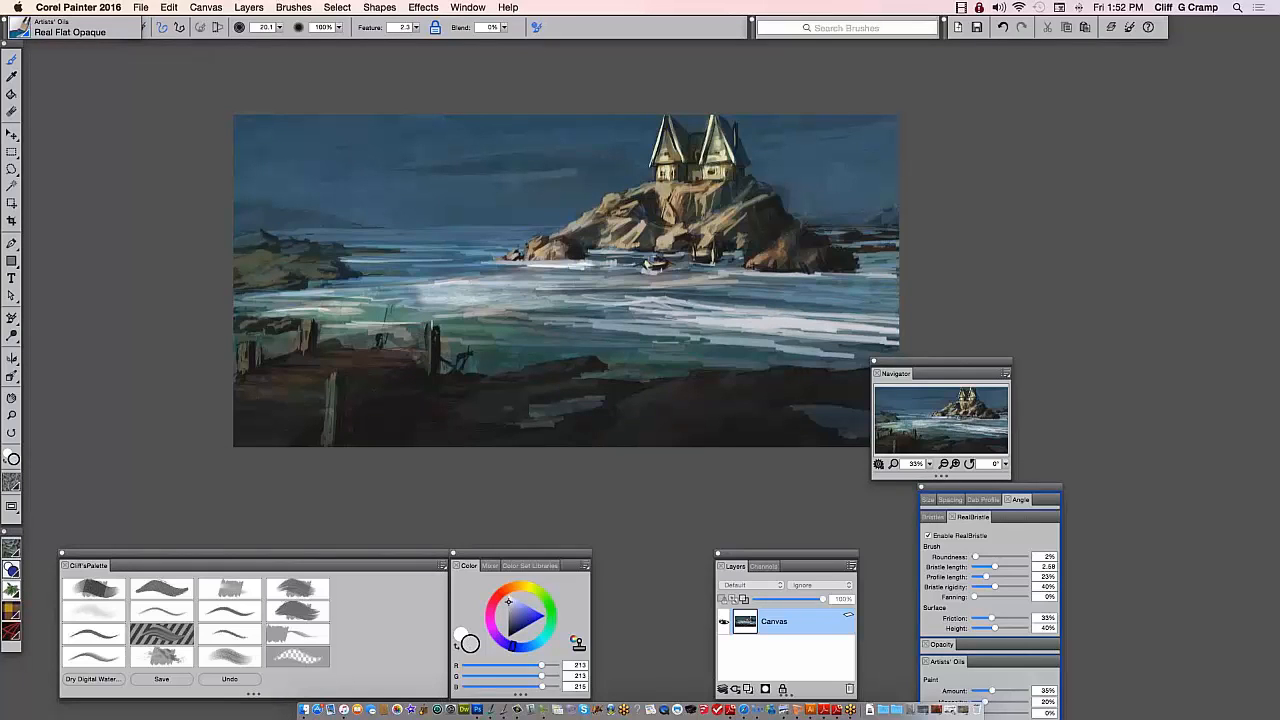
Add thin off-white and pale blue foam streaks across the near water and below the left headland
left_click_drag(438, 348, 634, 356)
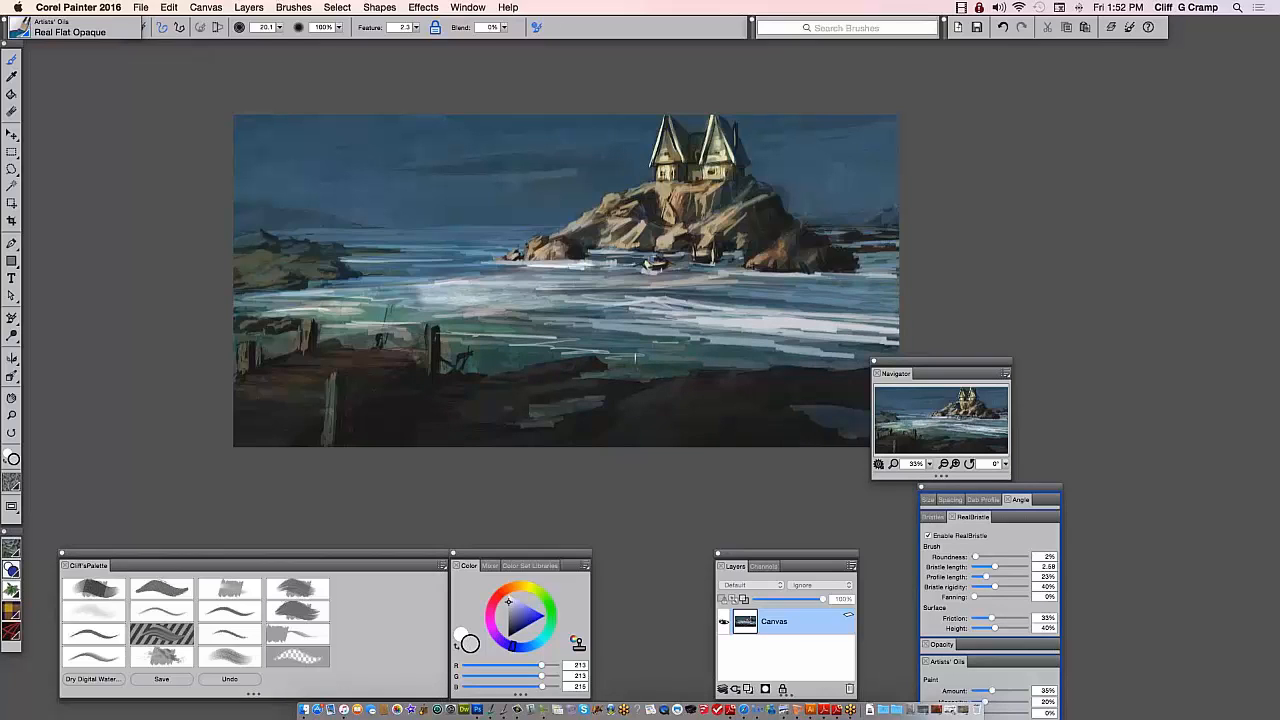
left_click_drag(624, 360, 782, 345)
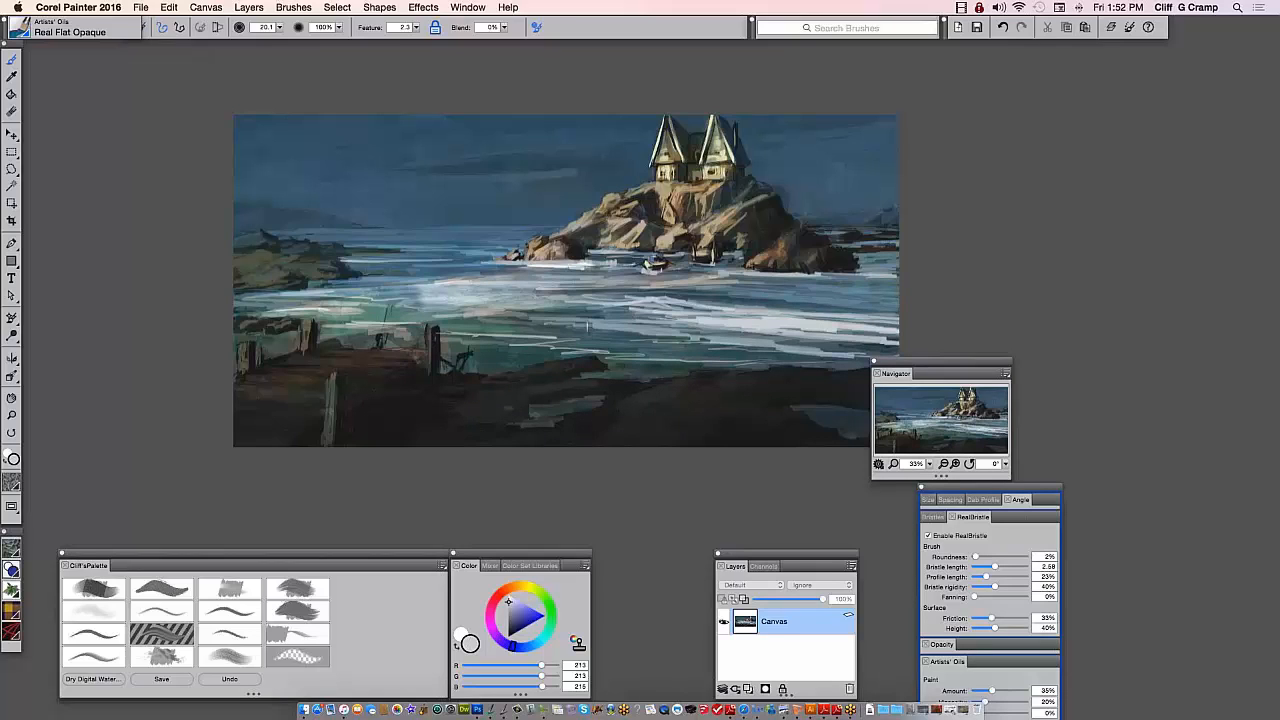
left_click(372, 277, "alt")
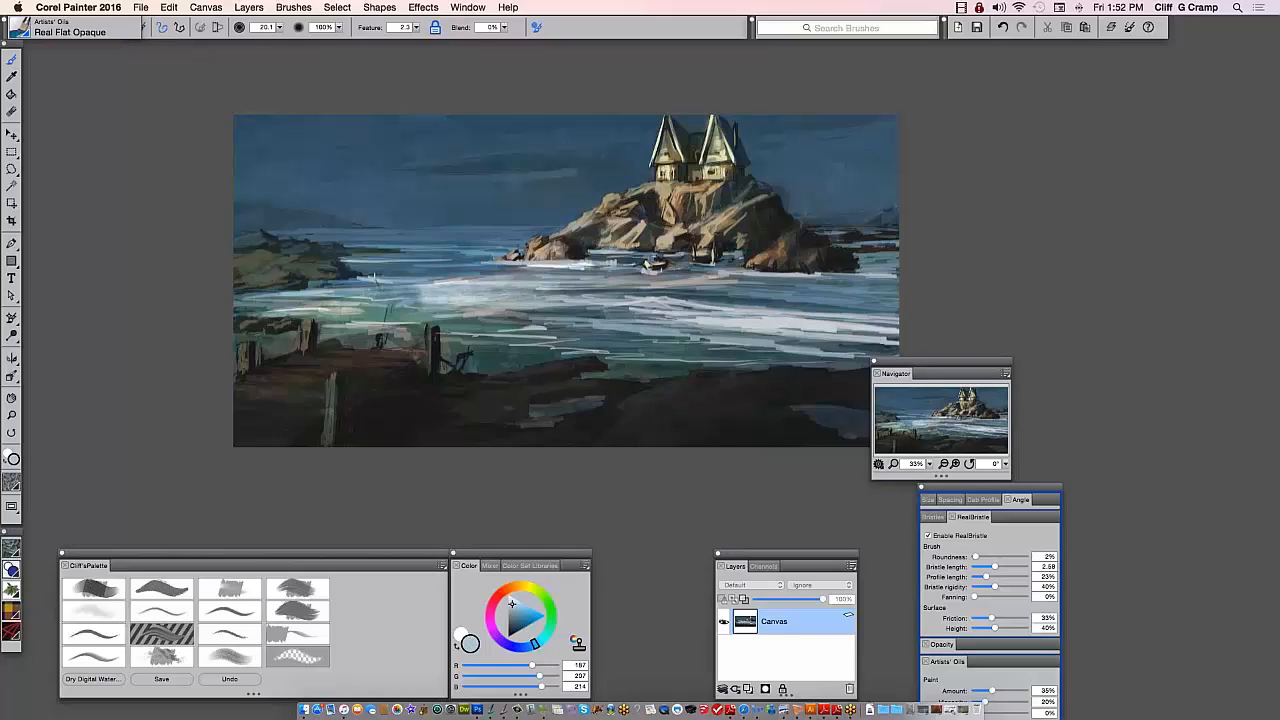
Lighten the dock's wooden posts and the far edge of its deck with grey-tan highlights
left_click(305, 330, "alt")
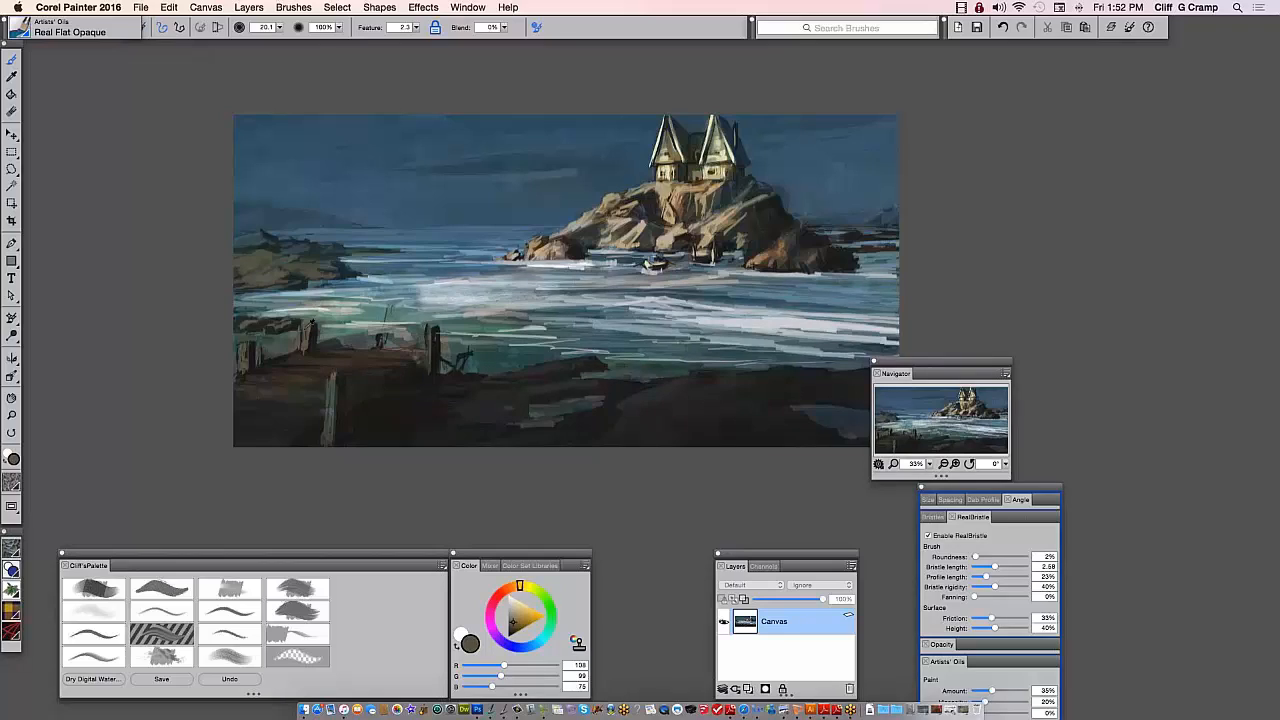
left_click(308, 335, "alt")
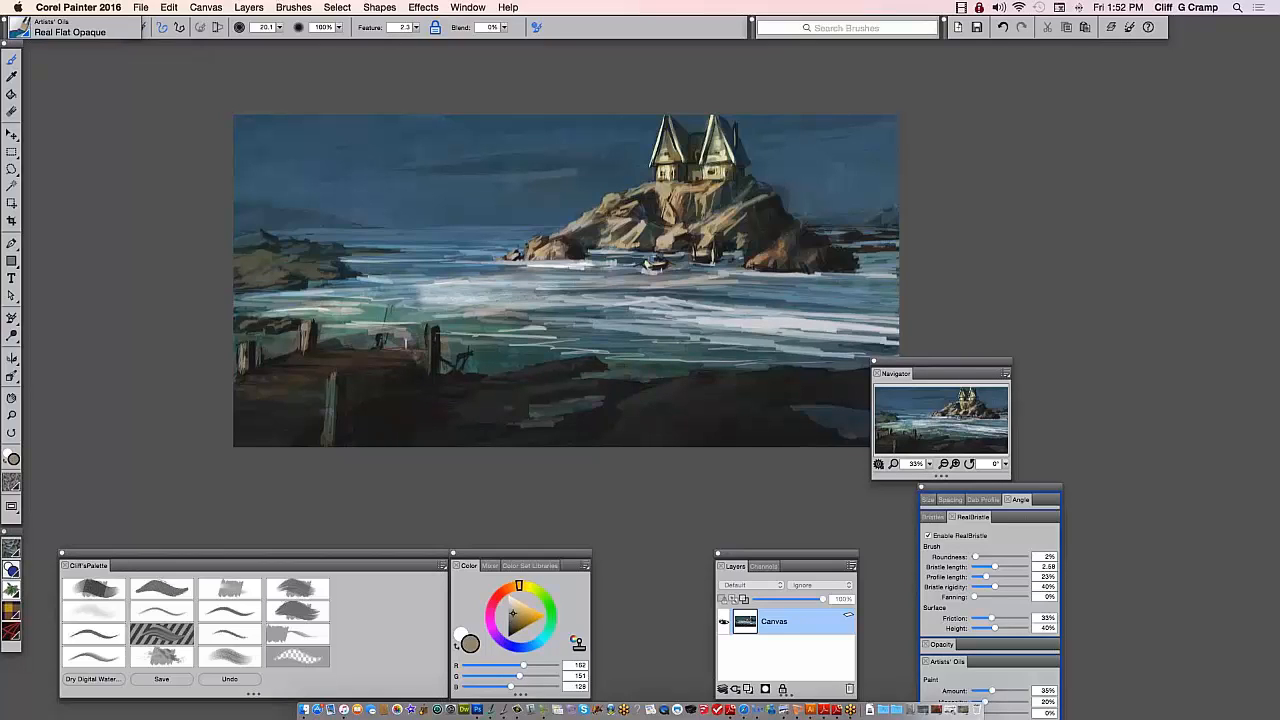
left_click_drag(278, 358, 398, 358)
Paint horizontal plank strokes across the dock's deck with brown-grey and light tan
left_click(415, 352, "alt")
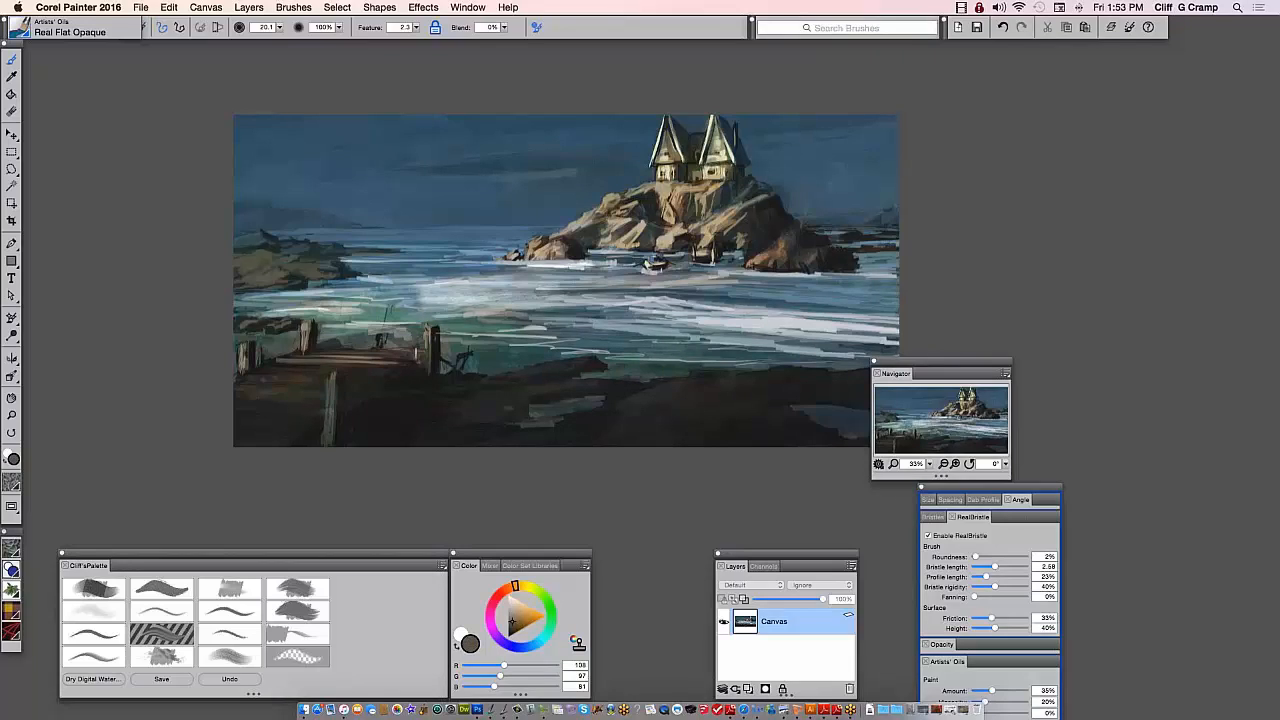
left_click(410, 360, "alt")
left_click_drag(314, 350, 410, 350)
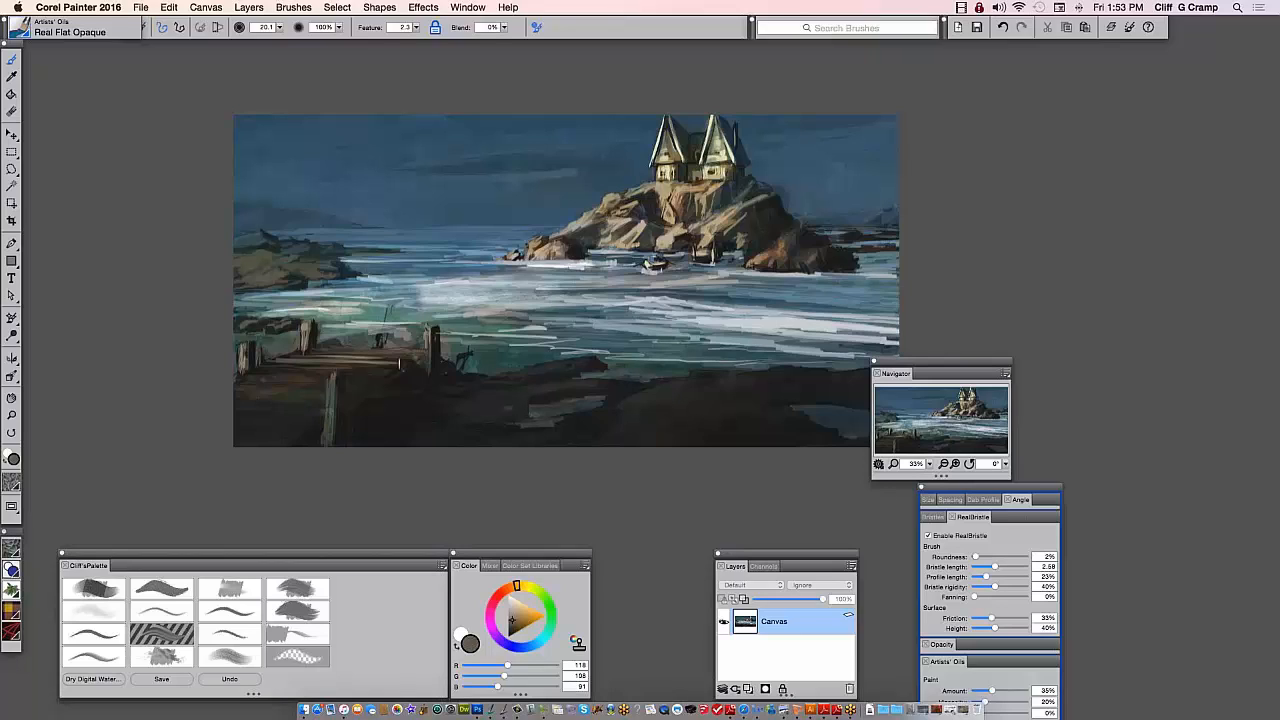
left_click(399, 364, "alt")
left_click_drag(316, 383, 233, 384)
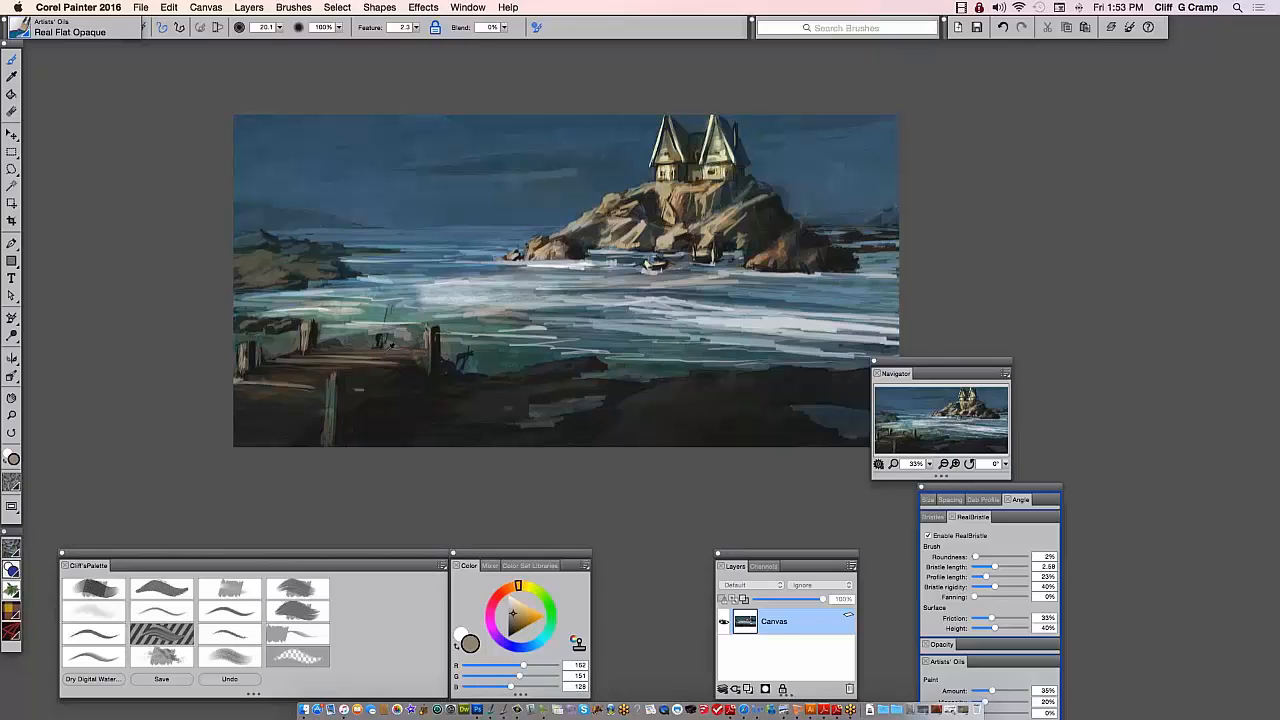
Add a plank stroke along the dock's near edge and touch up the water behind the dock with sampled teal and grey-blue
left_click_drag(390, 376, 233, 384)
left_click(384, 341, "alt")
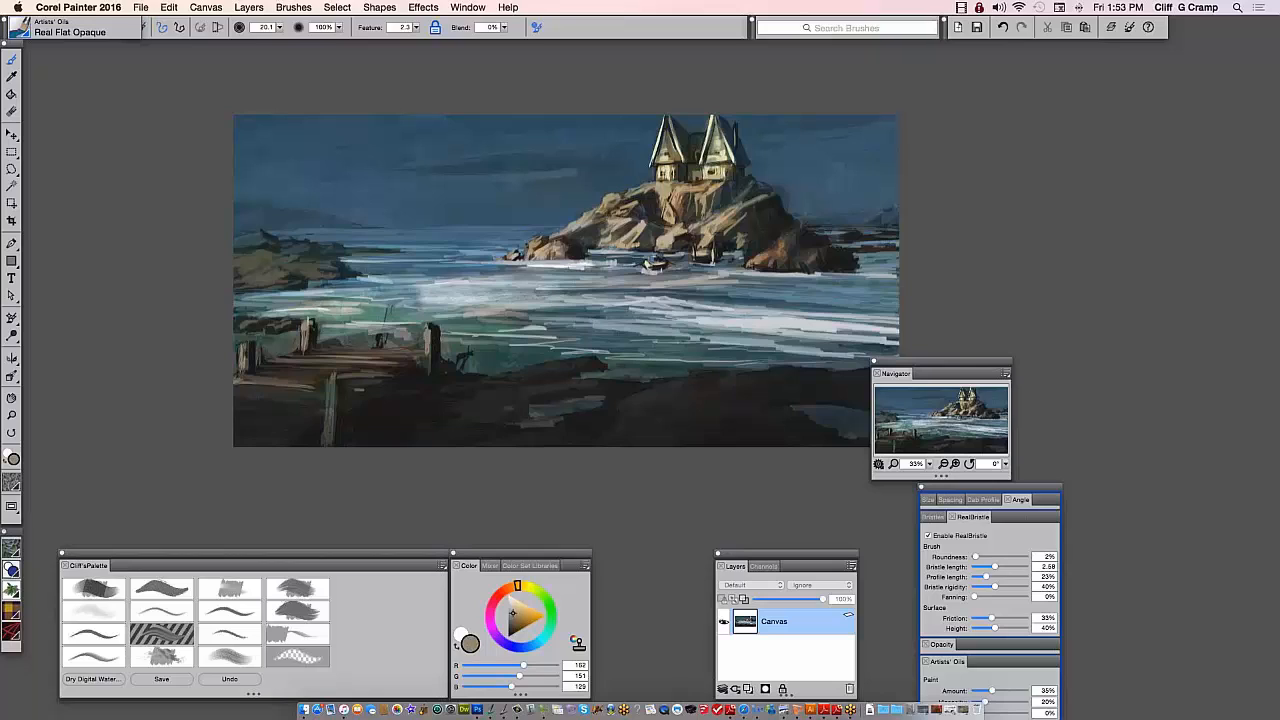
left_click(305, 308, "alt")
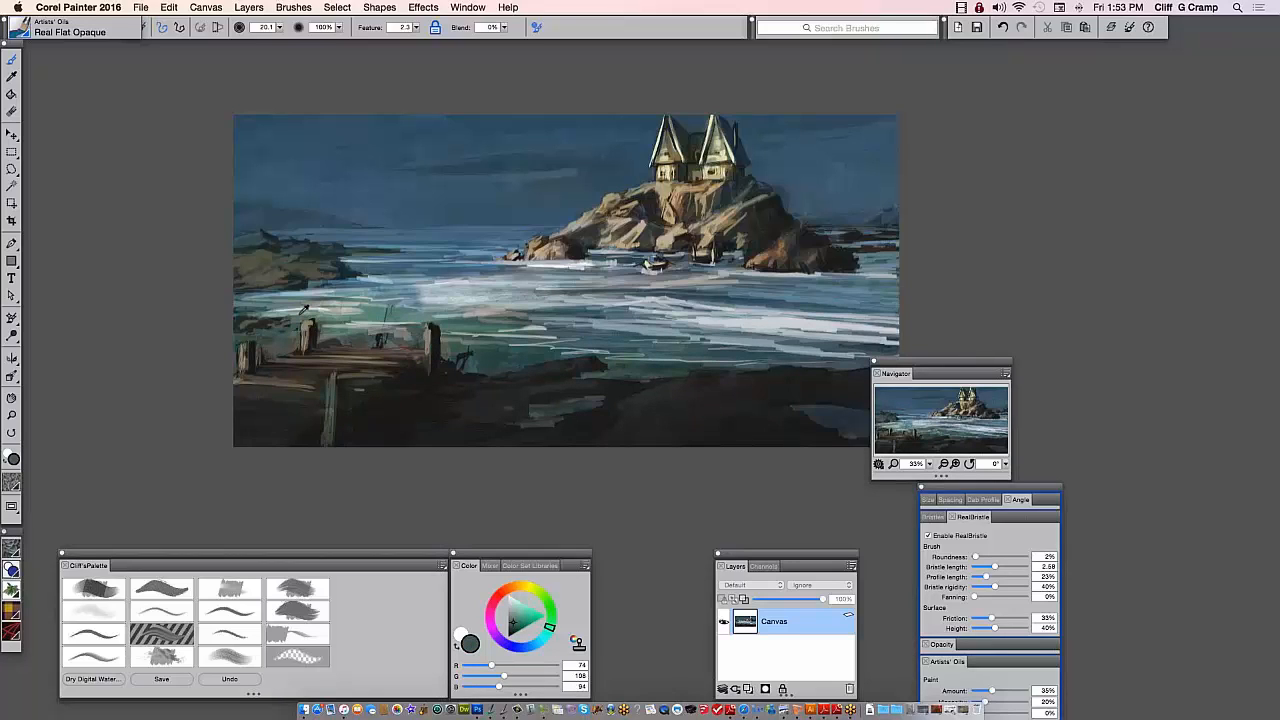
left_click(453, 297, "alt")
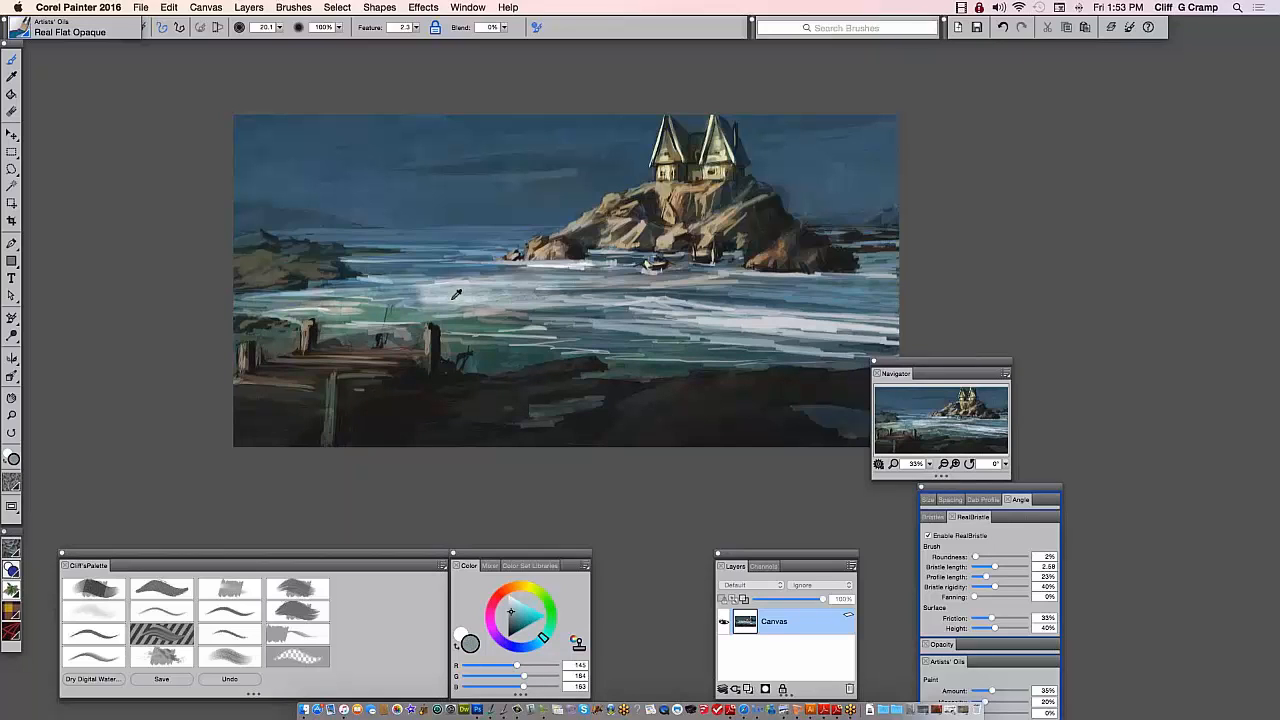
Paint blue (RGB 85, 127, 152) and off-white (RGB 205, 208, 210) streaks across the middle water below the island to the canvas's right edge
left_click(455, 294, "alt")
left_click_drag(380, 290, 476, 279)
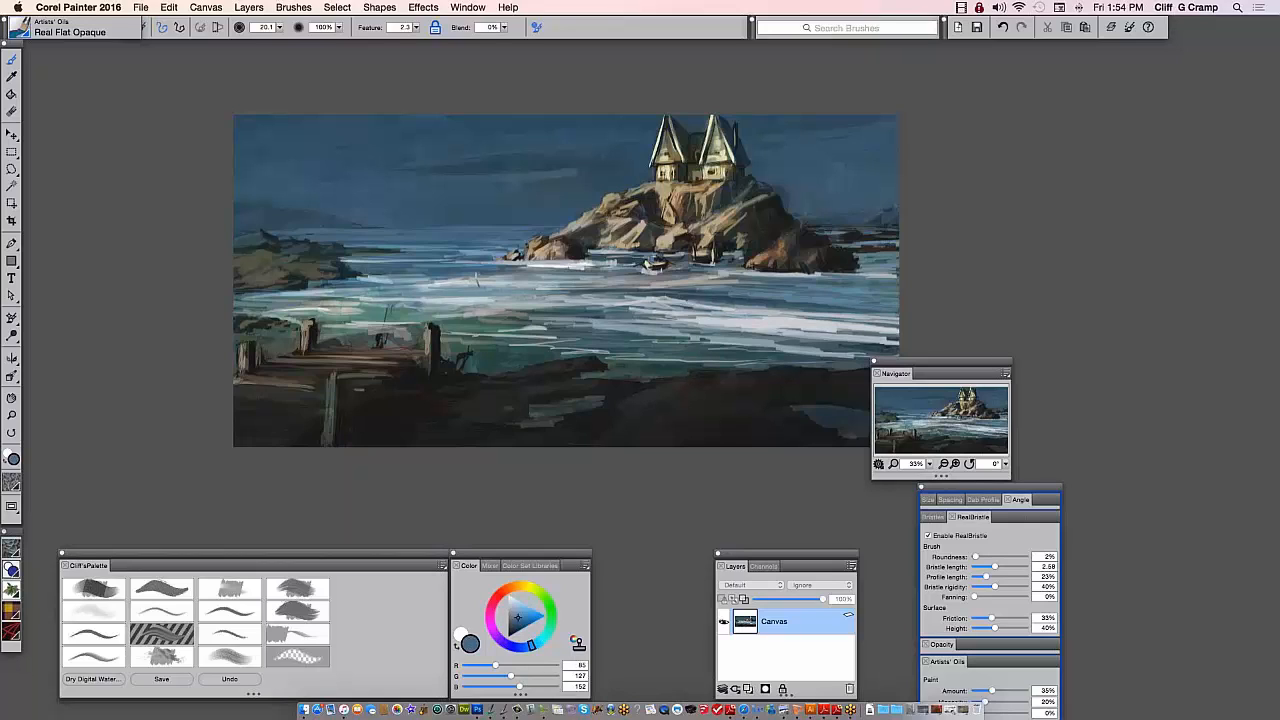
left_click_drag(476, 279, 620, 282)
left_click(714, 315, "alt")
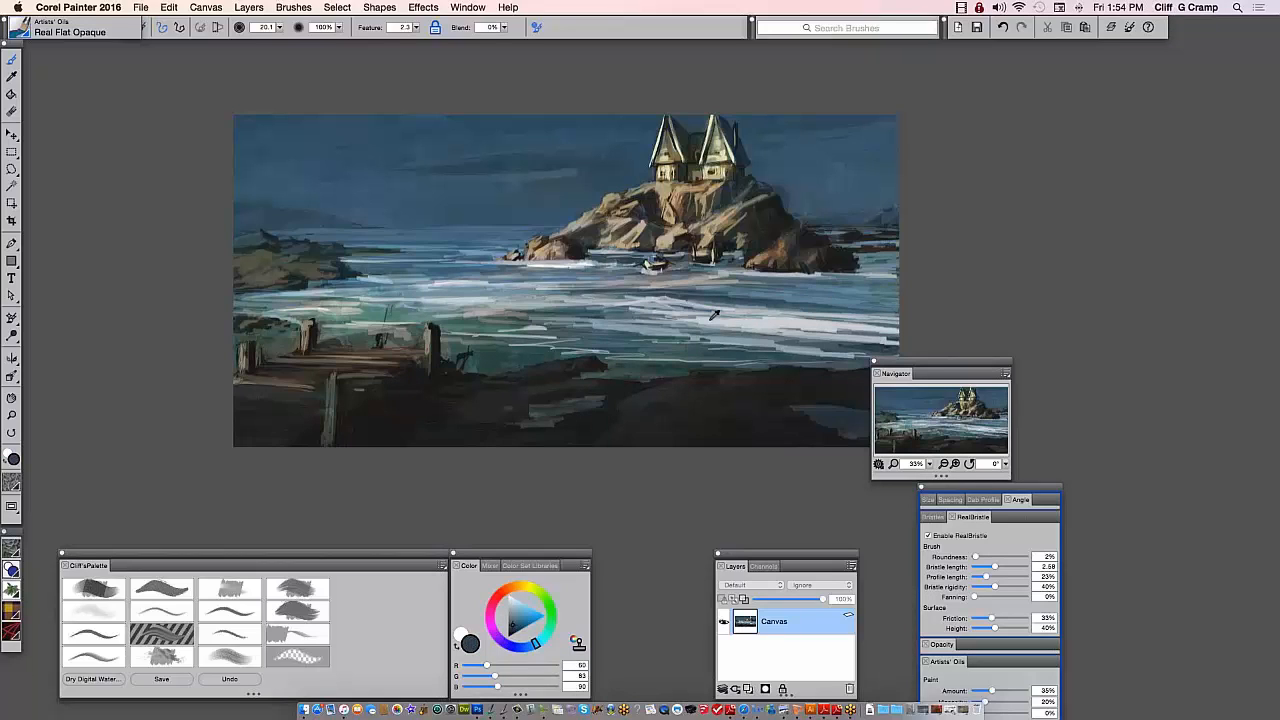
left_click(714, 316, "alt")
left_click_drag(684, 288, 898, 288)
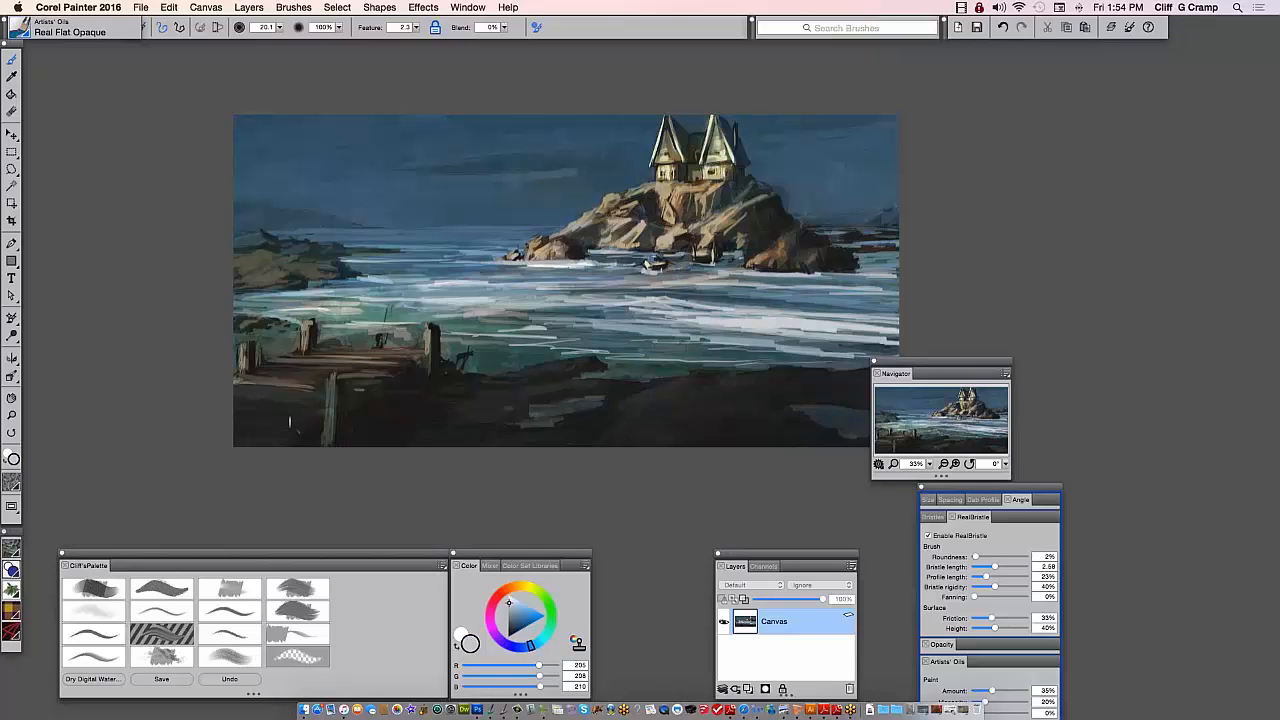
Switch to the Glazing Acrylic 2 brush in the Acrylics and Gouache category
left_click(60, 27)
left_click(52, 120)
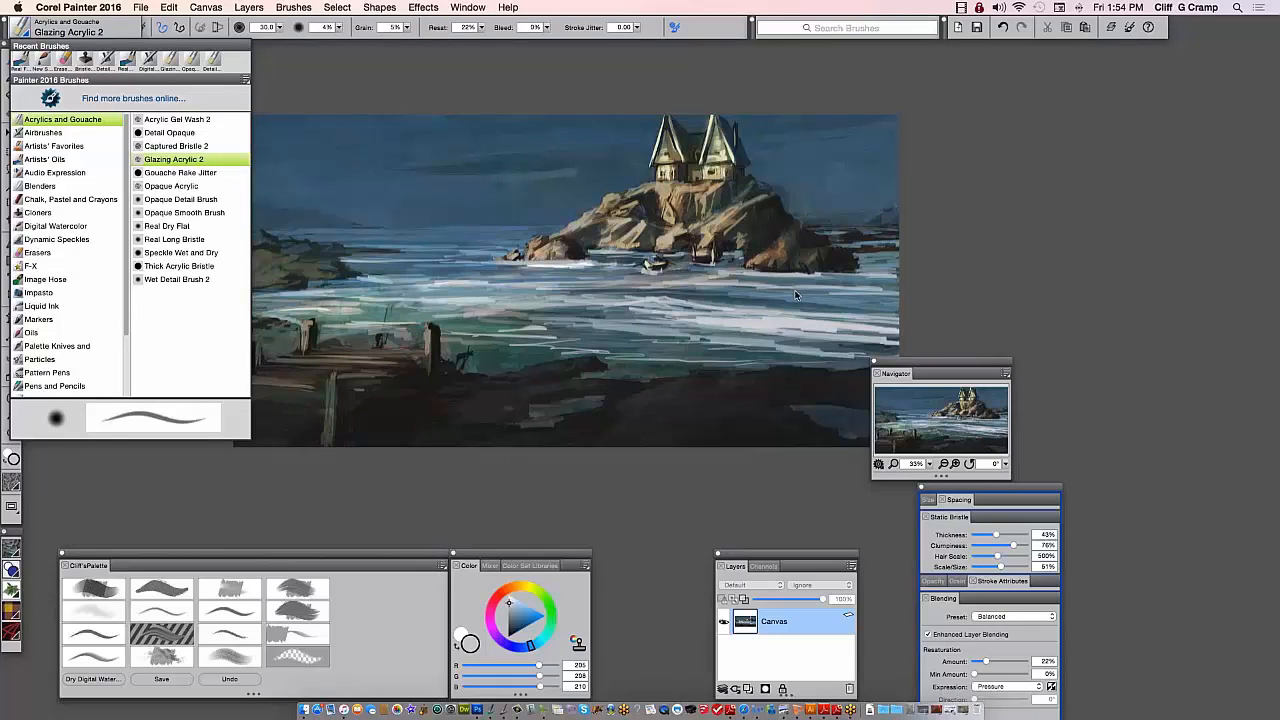
key("Escape")
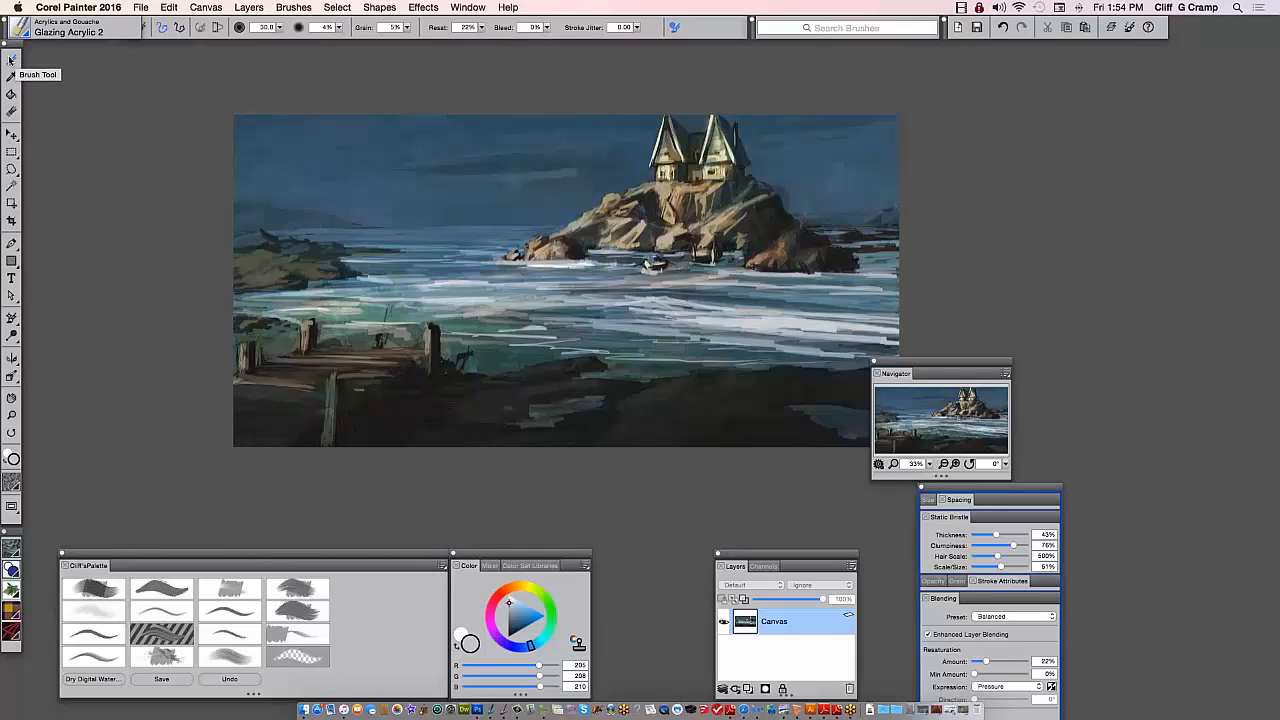
left_click(11, 61)
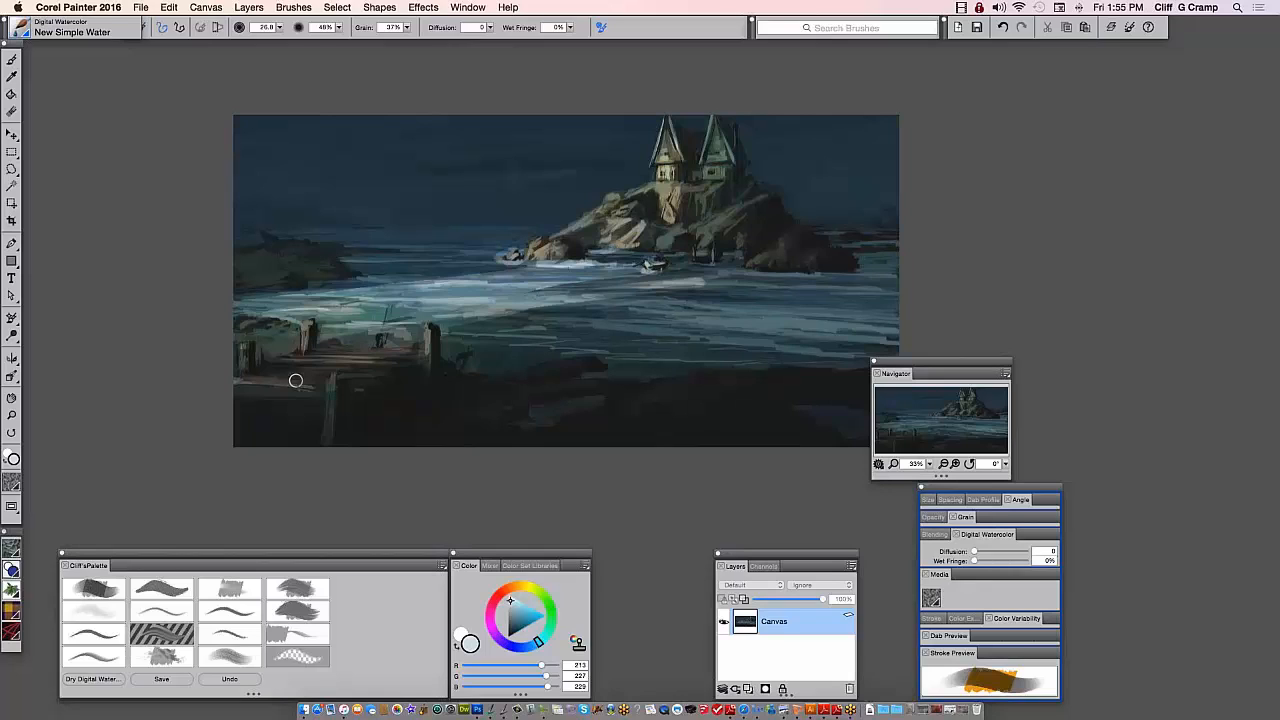
Lighten the middle water, the house and the island's central rocks with pale blue (RGB 213, 227, 229) New Simple Water strokes
left_click_drag(270, 285, 665, 325)
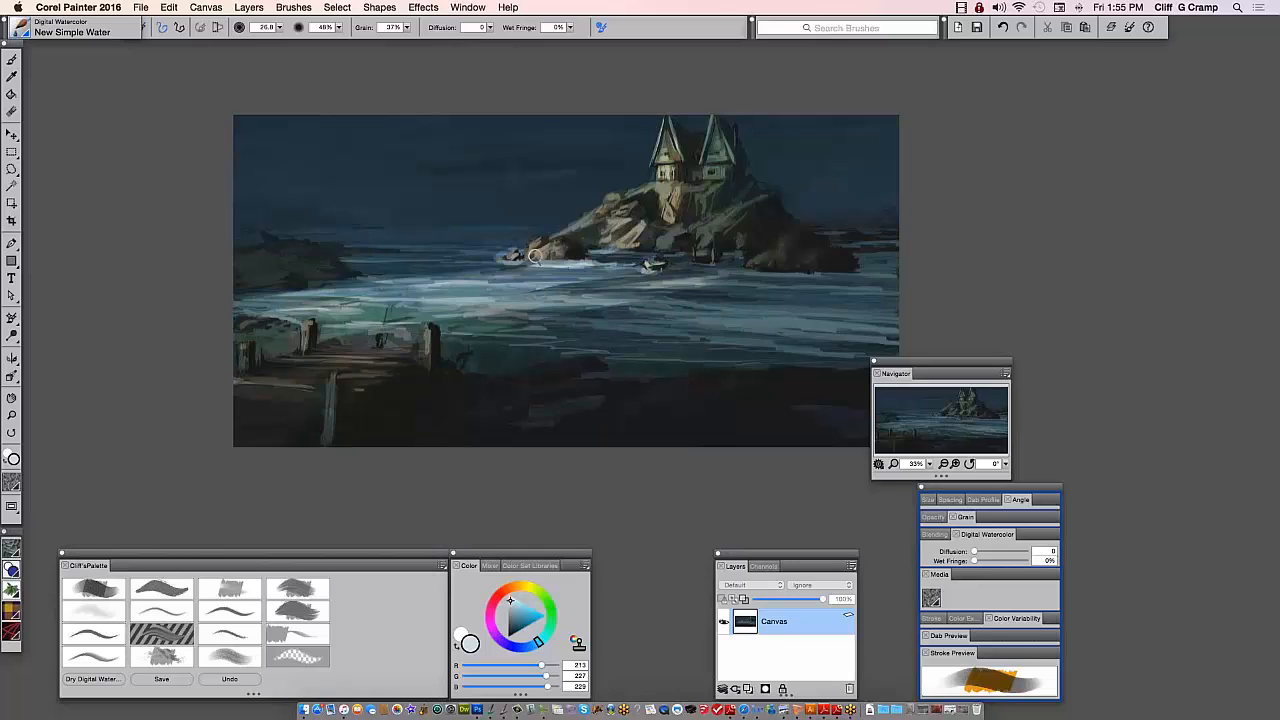
left_click_drag(670, 245, 715, 140)
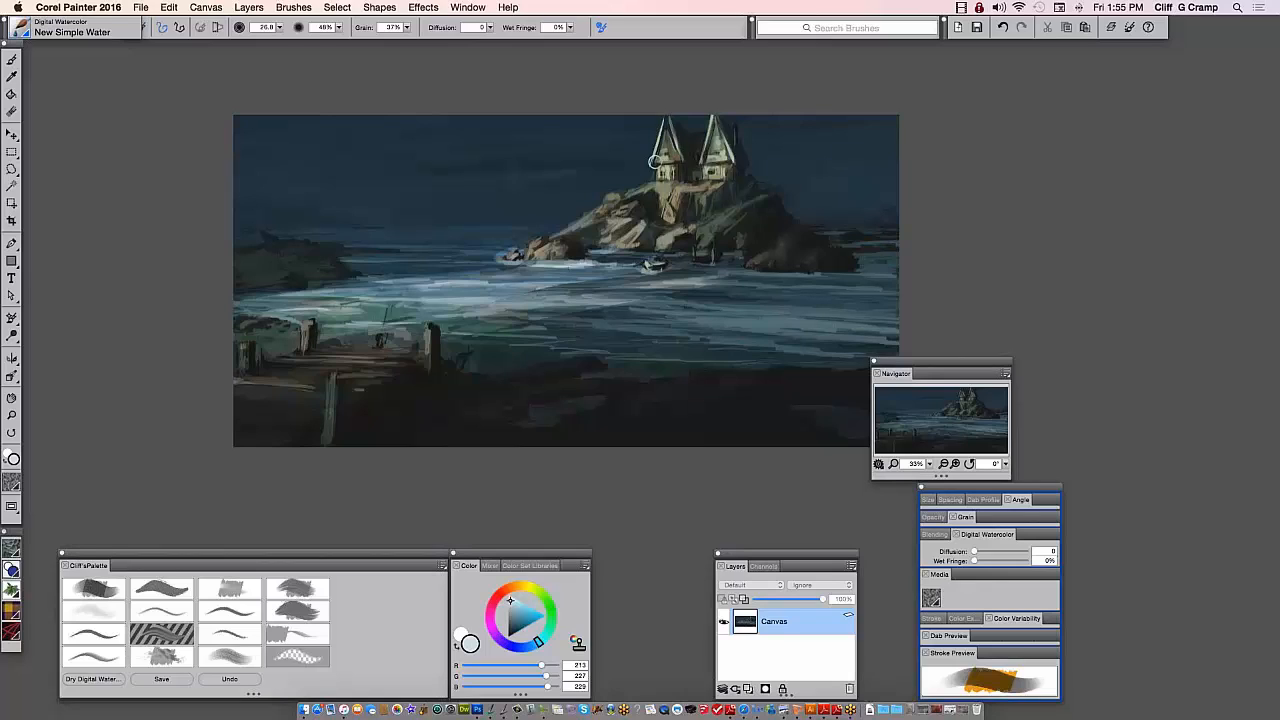
left_click_drag(654, 161, 667, 242)
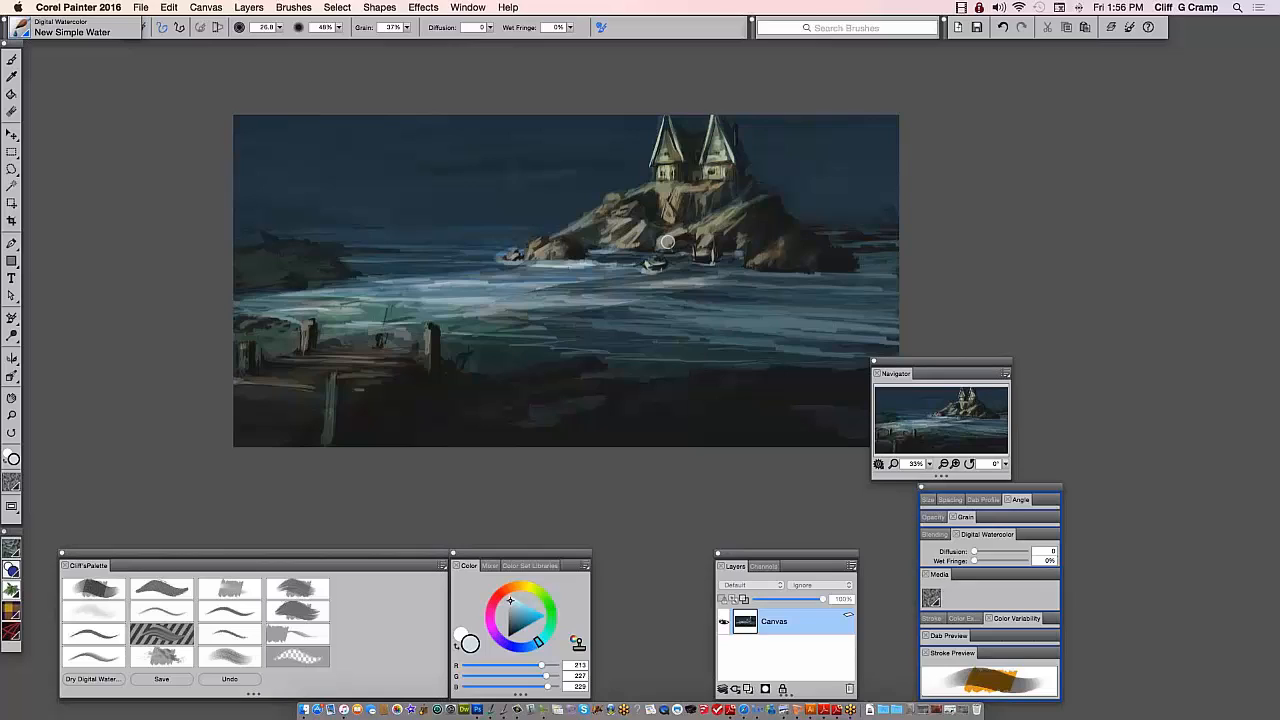
left_click_drag(460, 265, 504, 260)
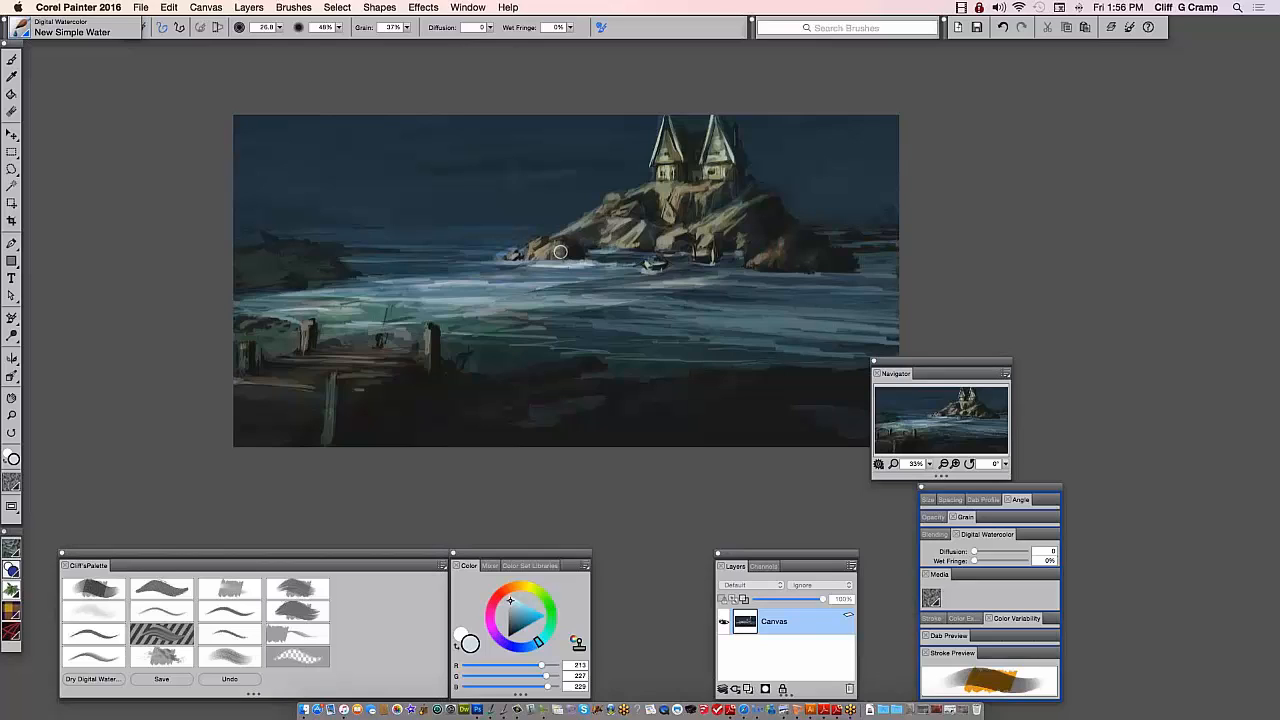
Brighten the island's base, the surf around the boats and the water beyond the dock with white New Simple Water strokes
left_click(548, 241, "alt")
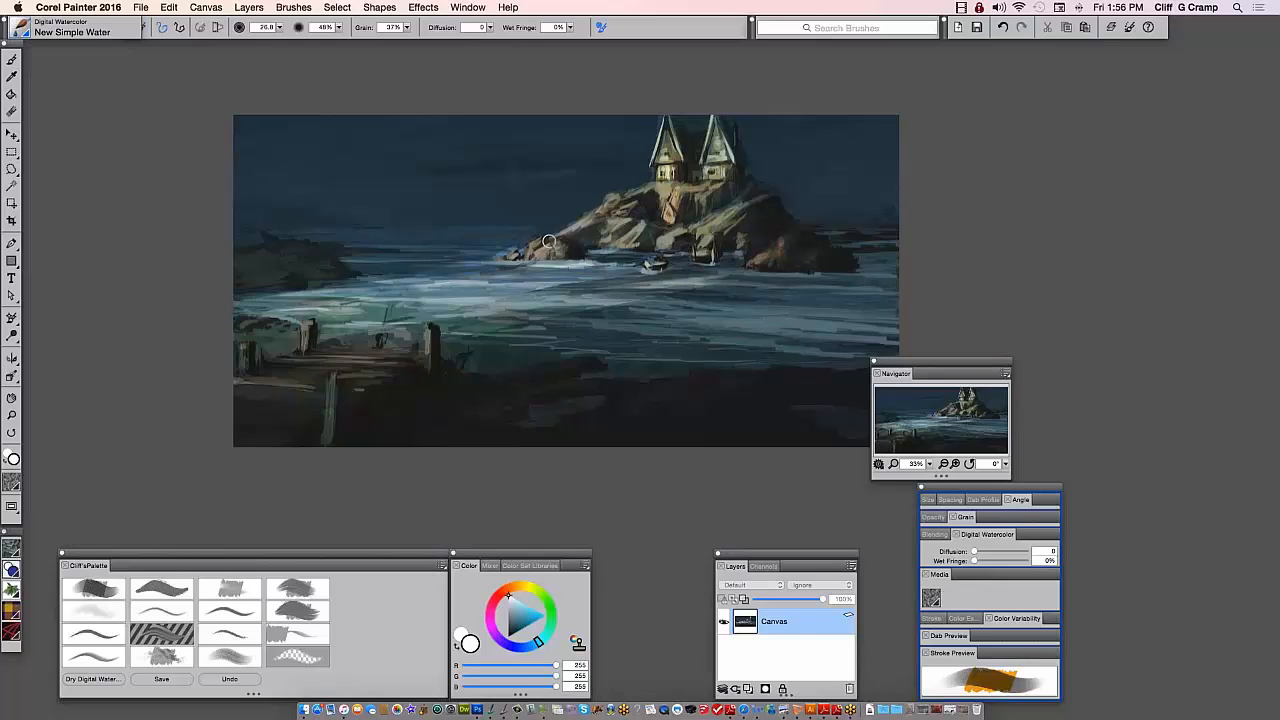
left_click_drag(492, 258, 725, 268)
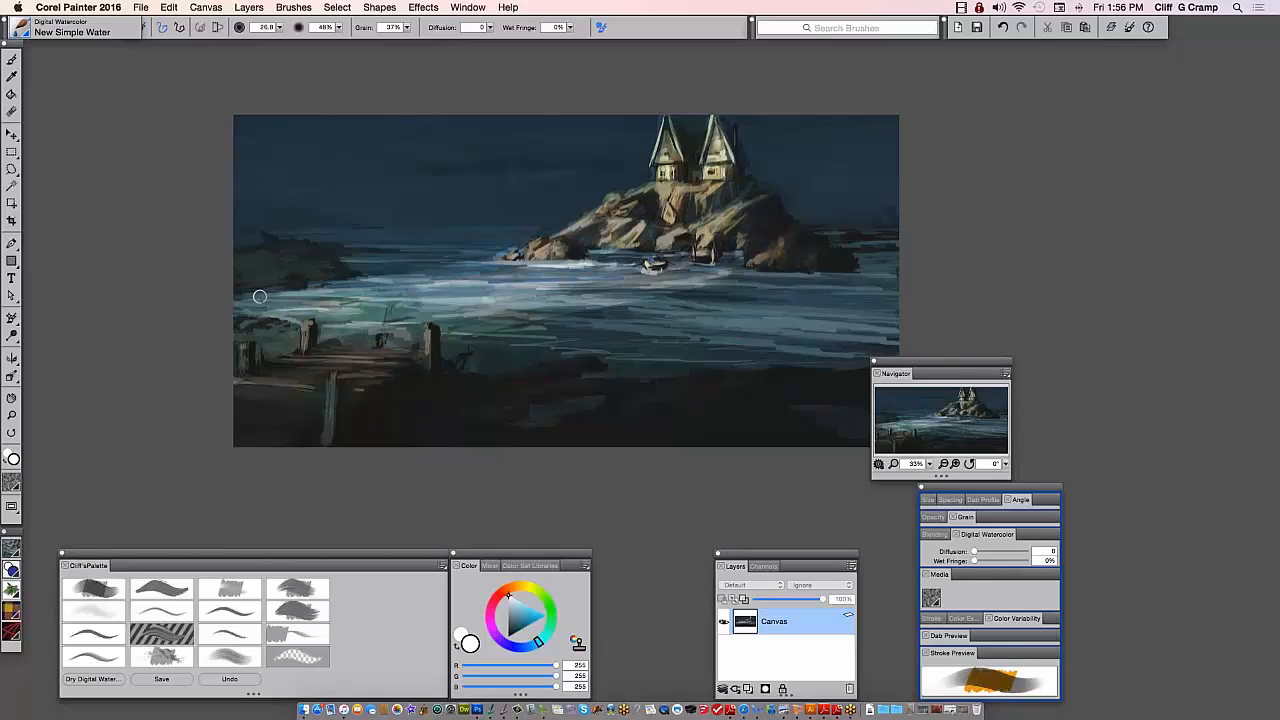
left_click_drag(259, 296, 621, 297)
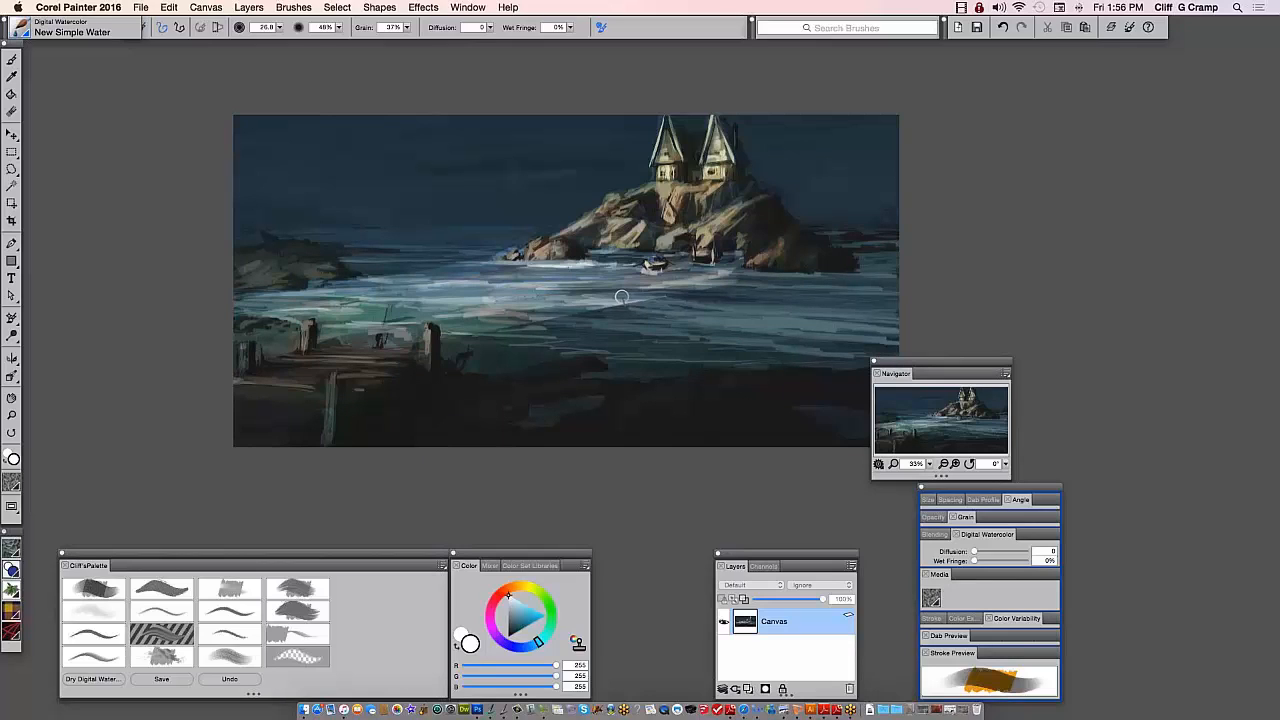
left_click_drag(725, 300, 462, 292)
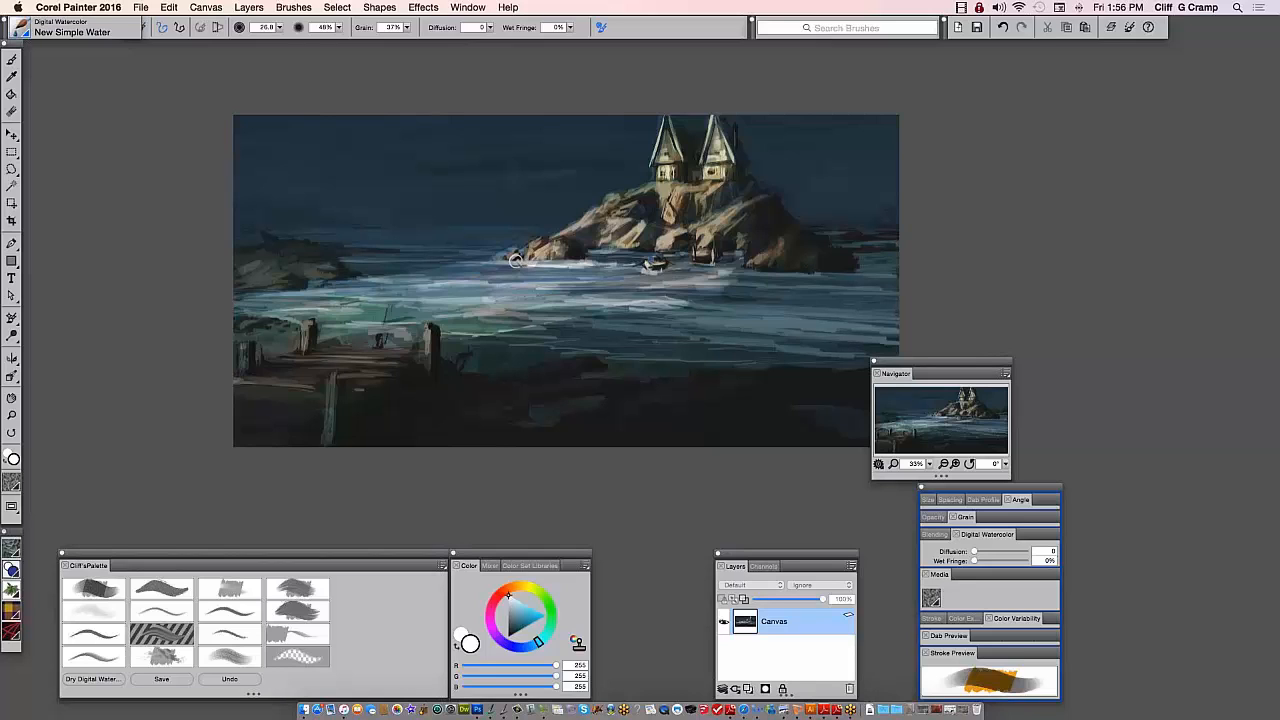
Lighten the sky beside the house with broad pale blue-grey New Simple Water strokes at brush size 155.6
scroll(514, 260, "up", 10)
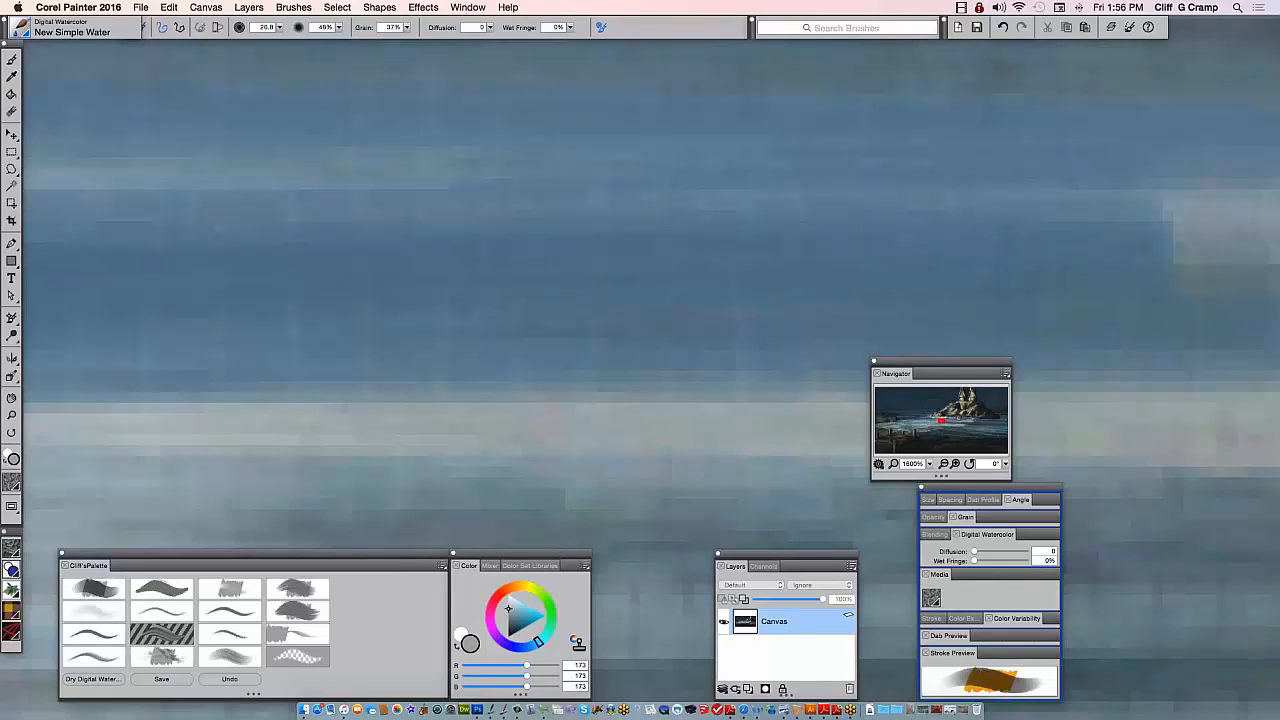
key("super+0")
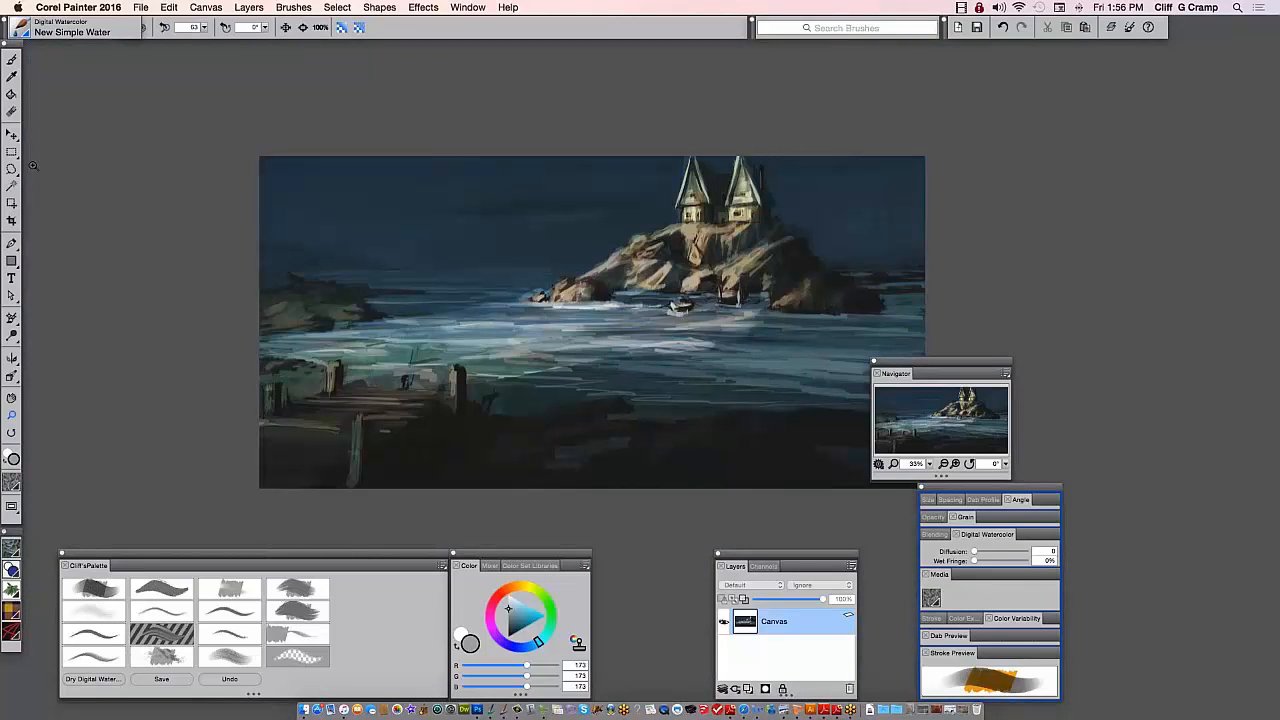
key("b")
left_click_drag(900, 240, 838, 212)
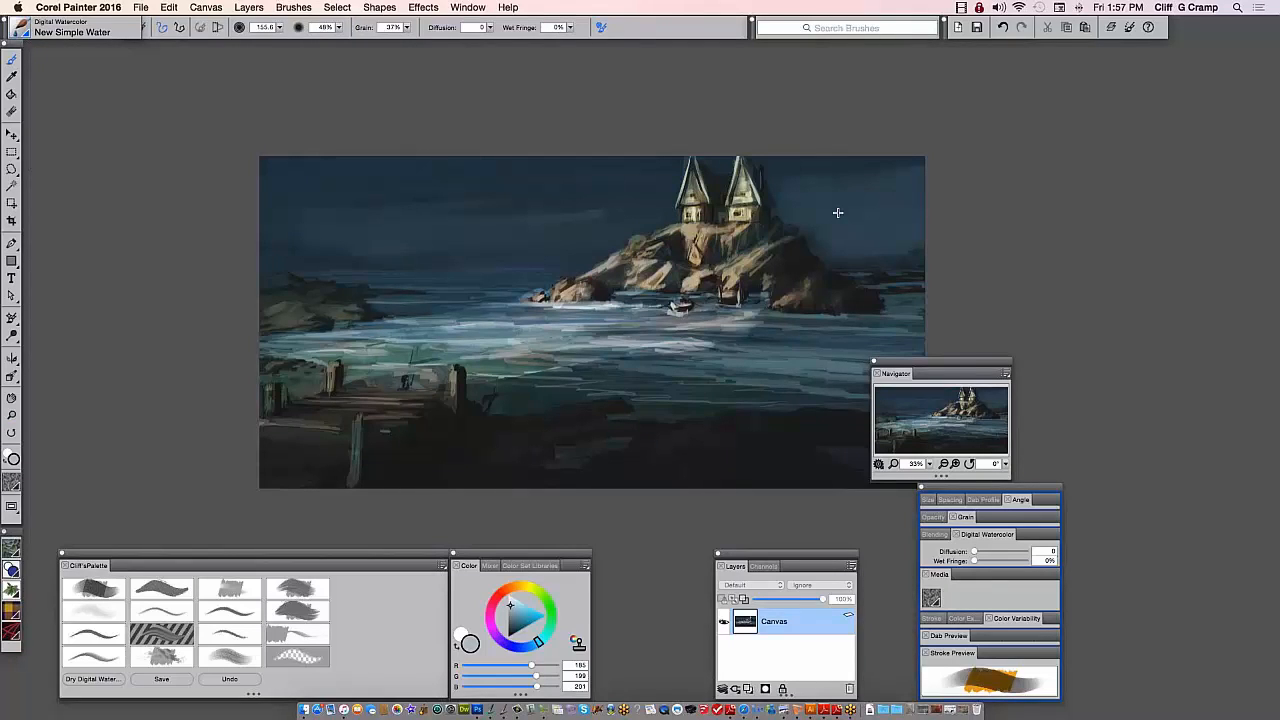
Reduce the brush size to 24.2 and dry the digital watercolor layer of glazes
key("bracketleft")
key("bracketleft")
key("bracketleft")
key("bracketleft")
key("bracketleft")
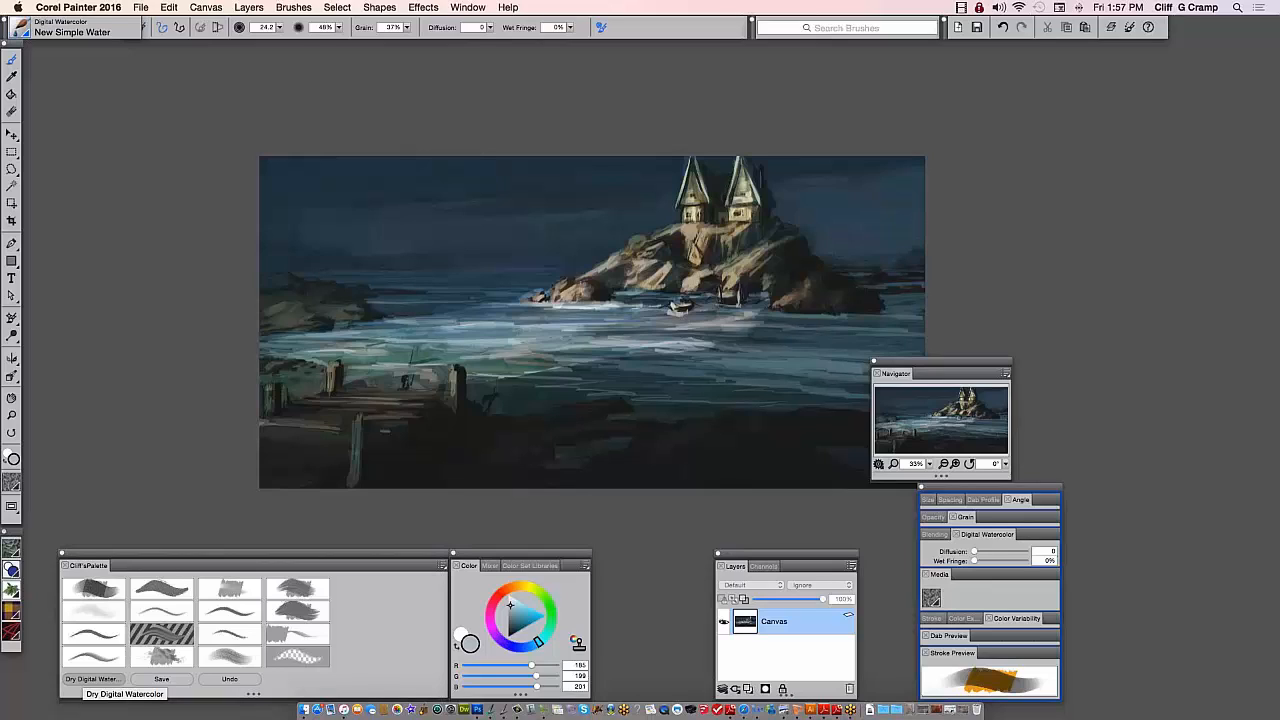
left_click(97, 678)
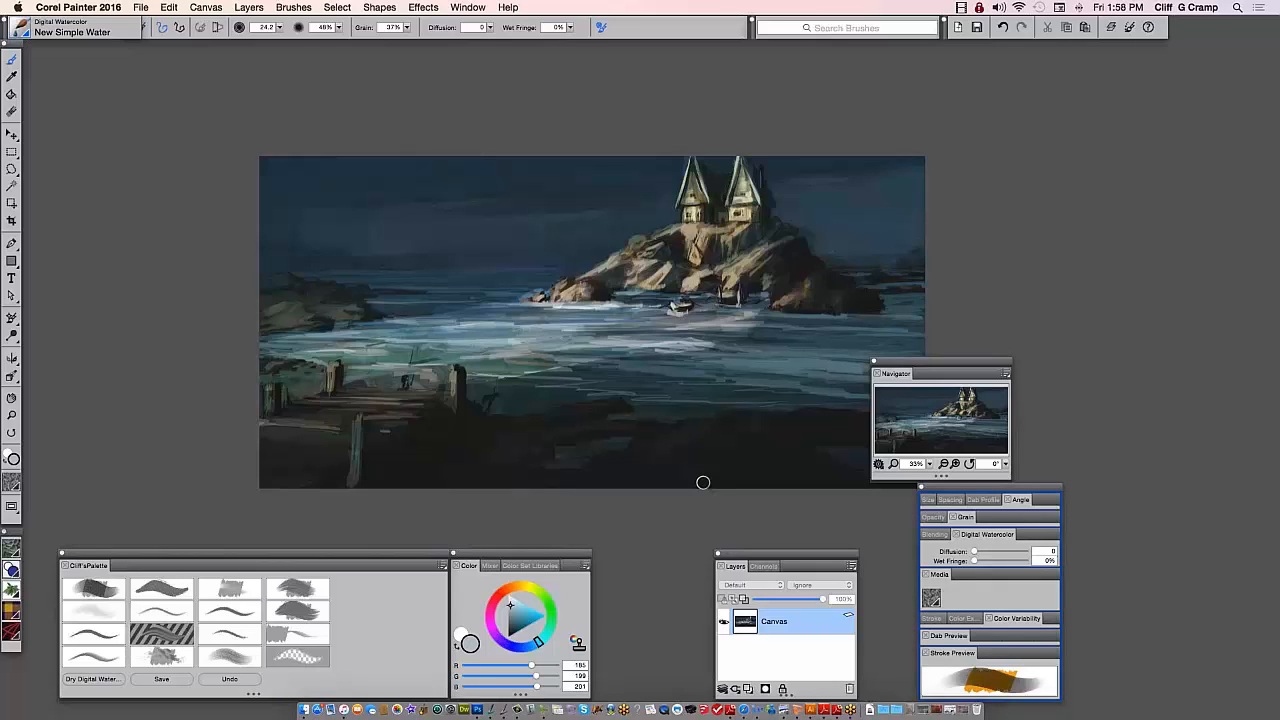
Set the color to light grey (RGB 198, 204, 204) and switch to the Detail Airbrush for close work on the island house
left_click(849, 299)
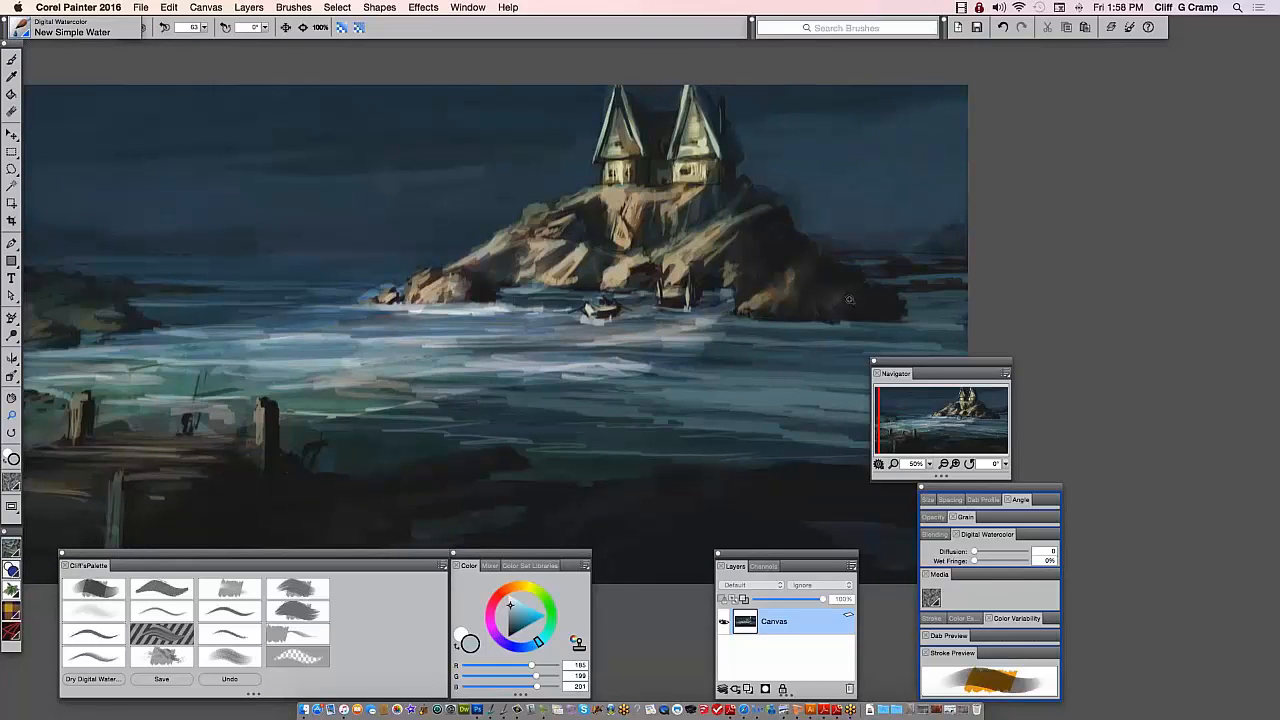
left_click(849, 299)
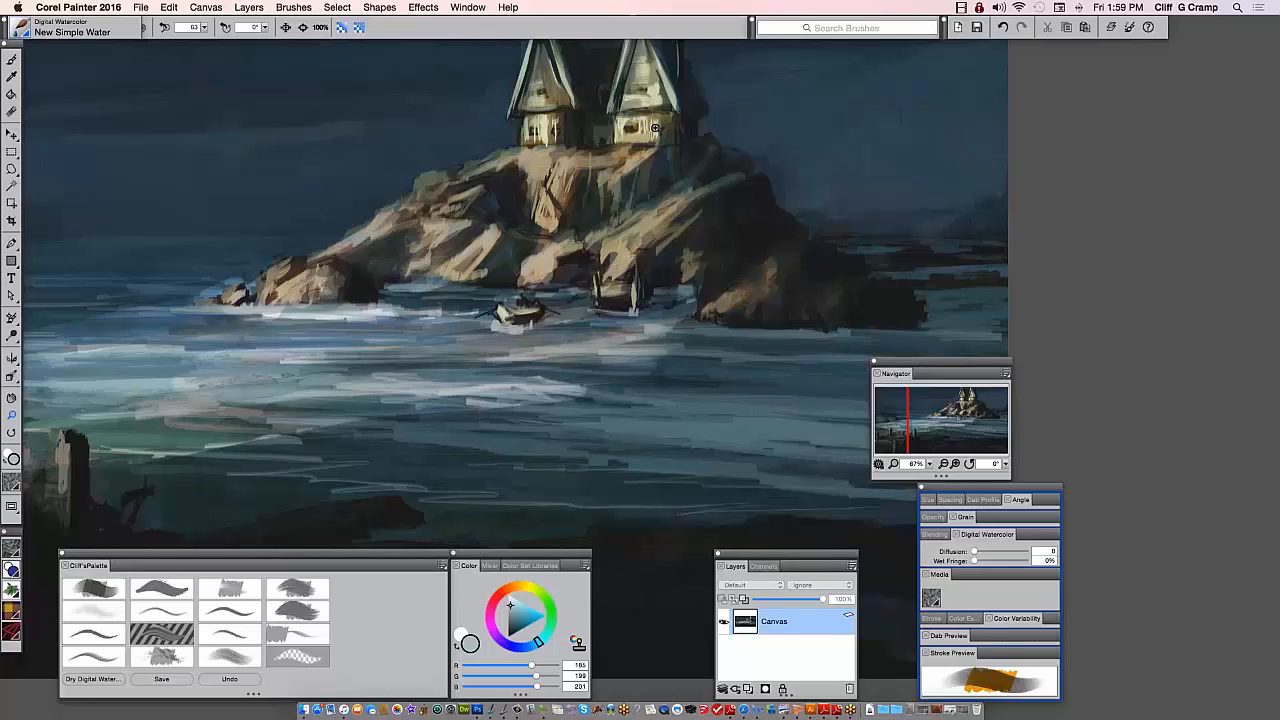
left_click(510, 607)
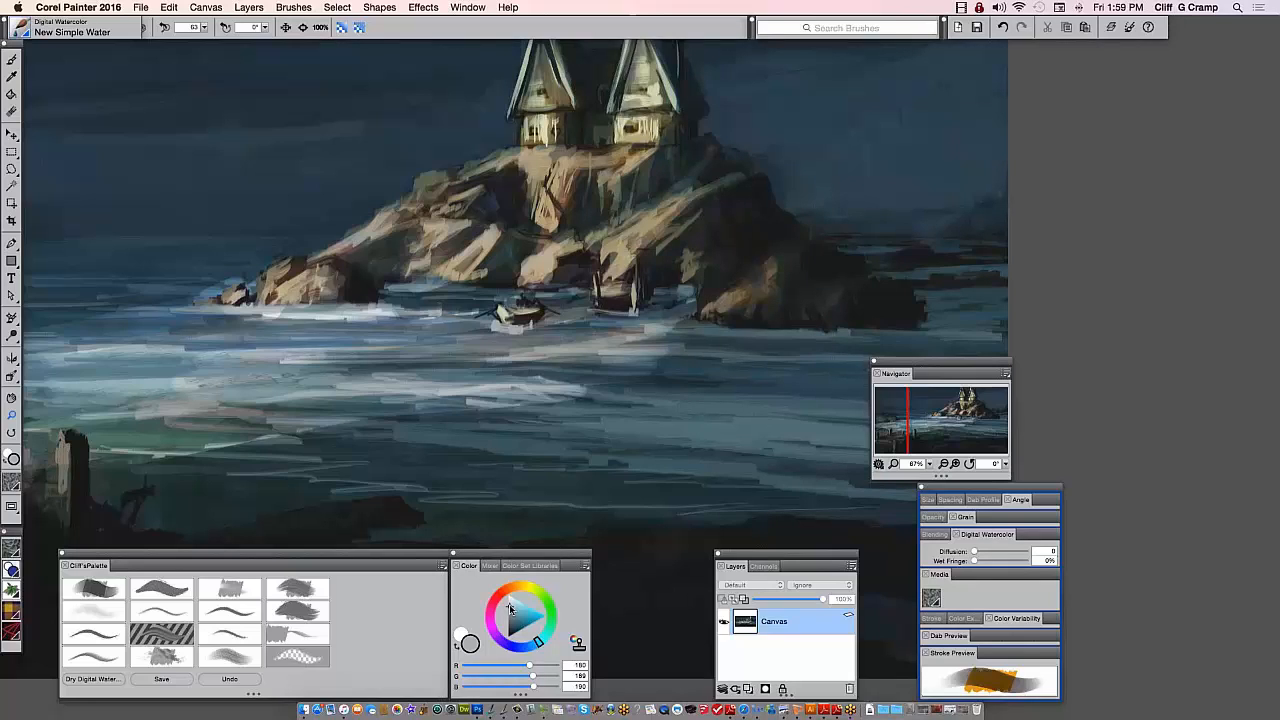
left_click(508, 603)
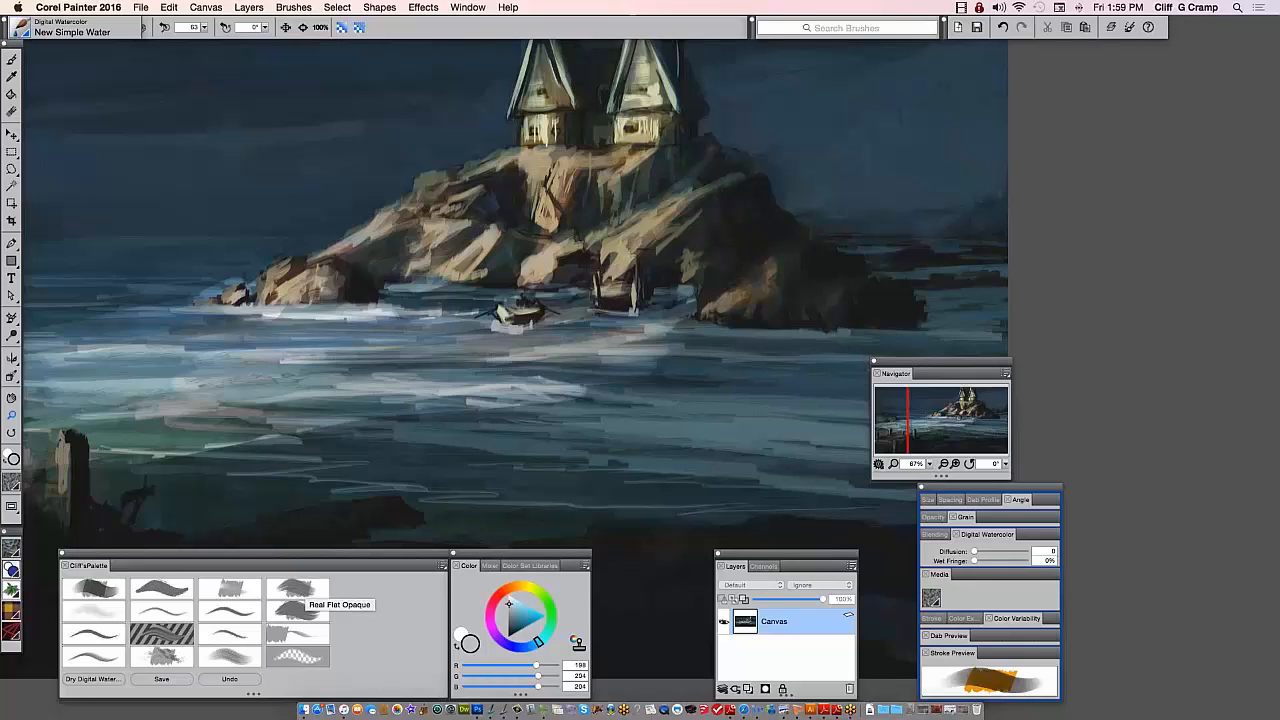
left_click(297, 609)
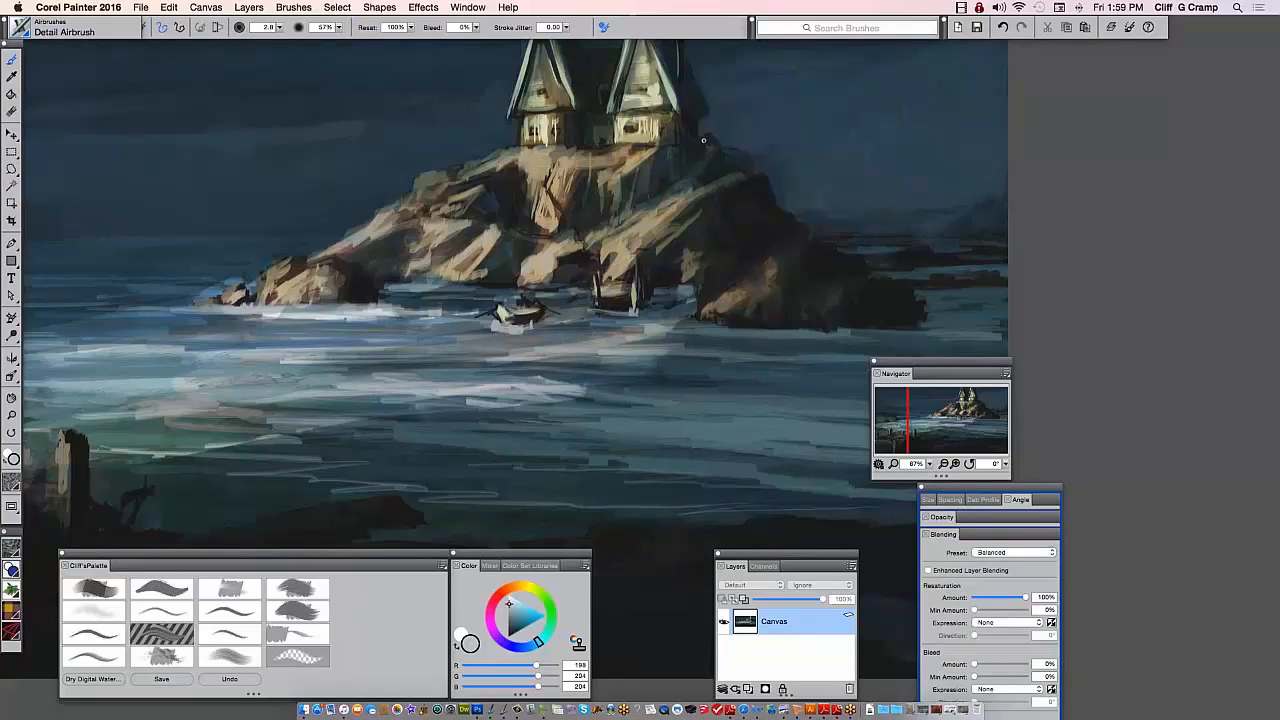
Refine the house's walls, eaves and the rocks beneath it with fine Detail Airbrush strokes in sampled dark blue-green, pale yellow and tan
left_click(676, 146, "alt")
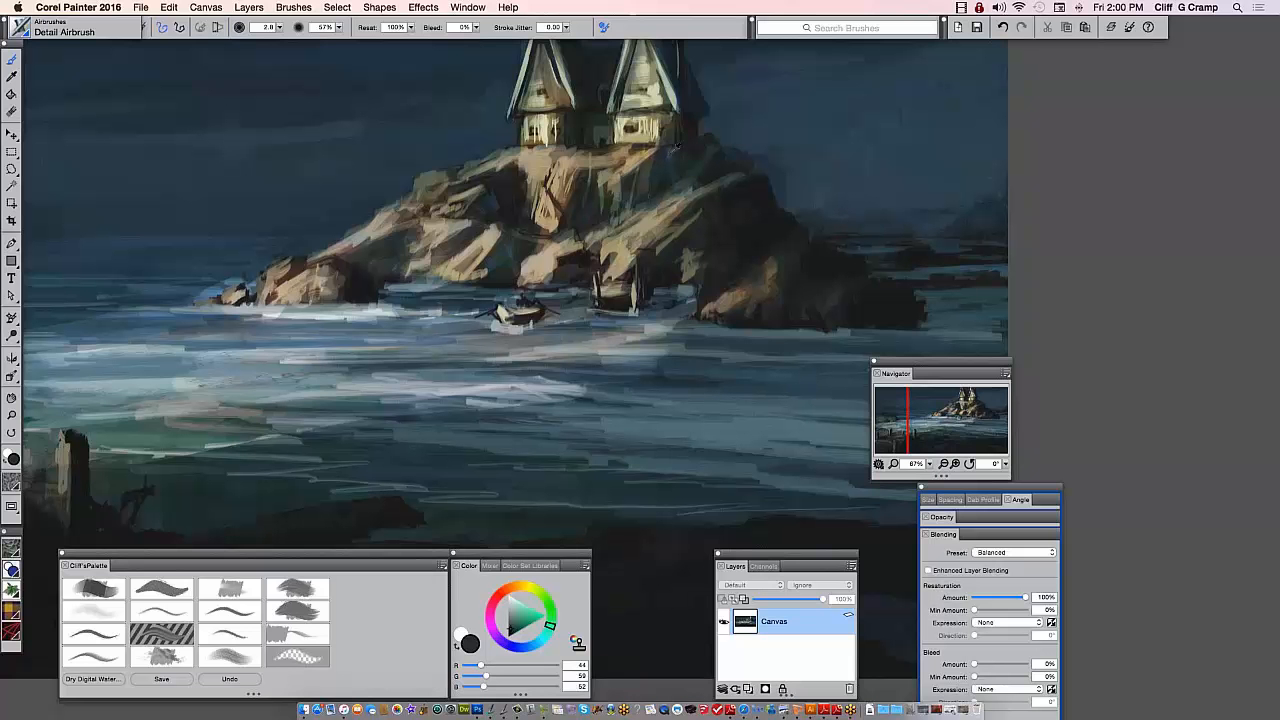
left_click(657, 191, "alt")
left_click(637, 110, "alt")
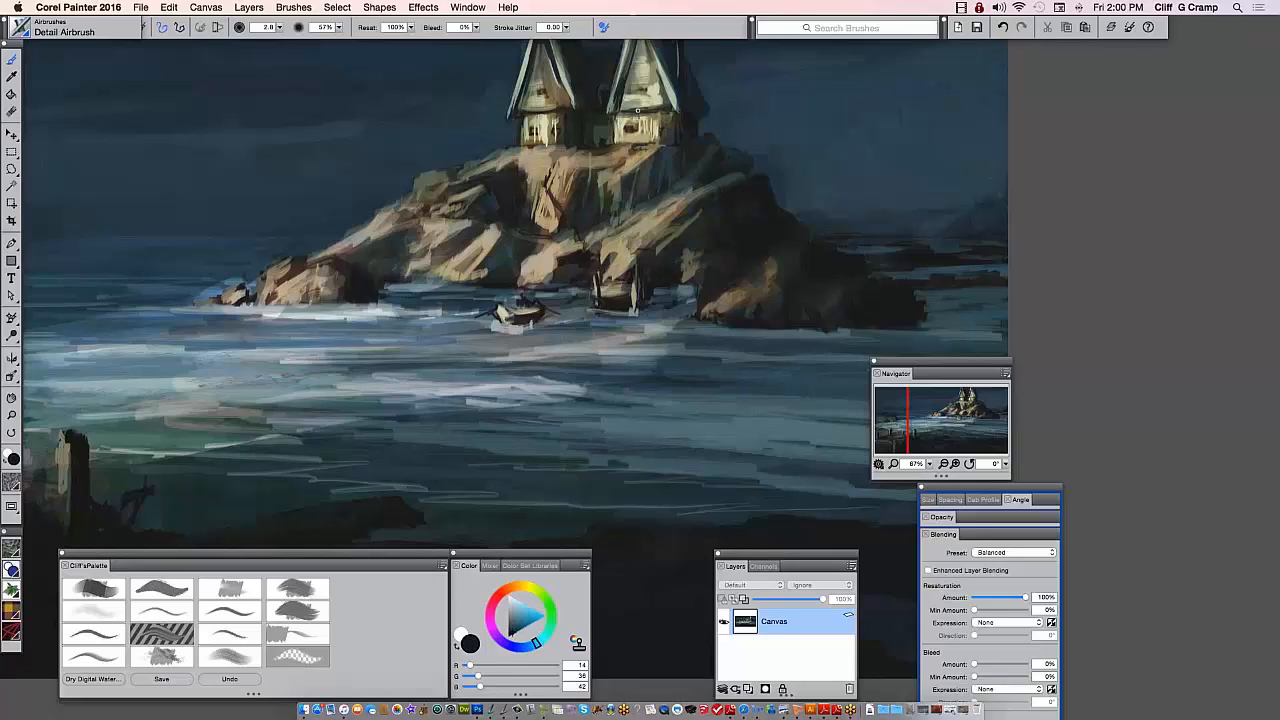
left_click(694, 172, "alt")
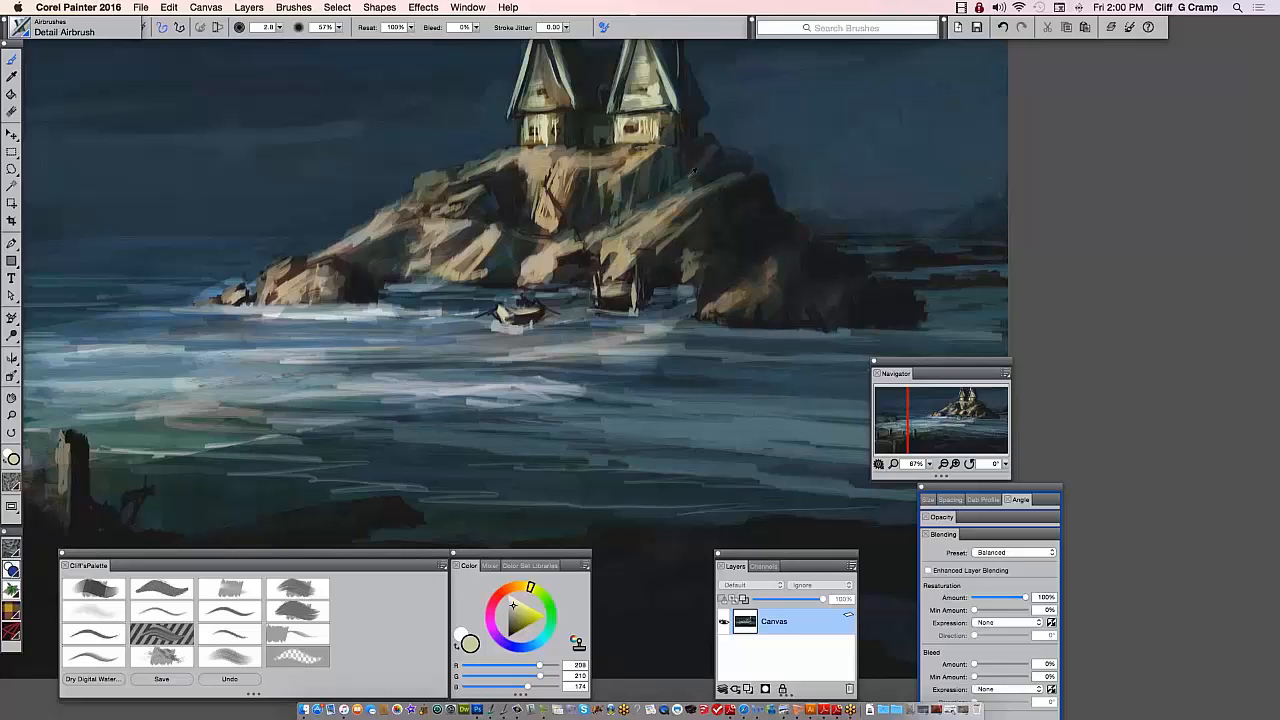
left_click(655, 108, "alt")
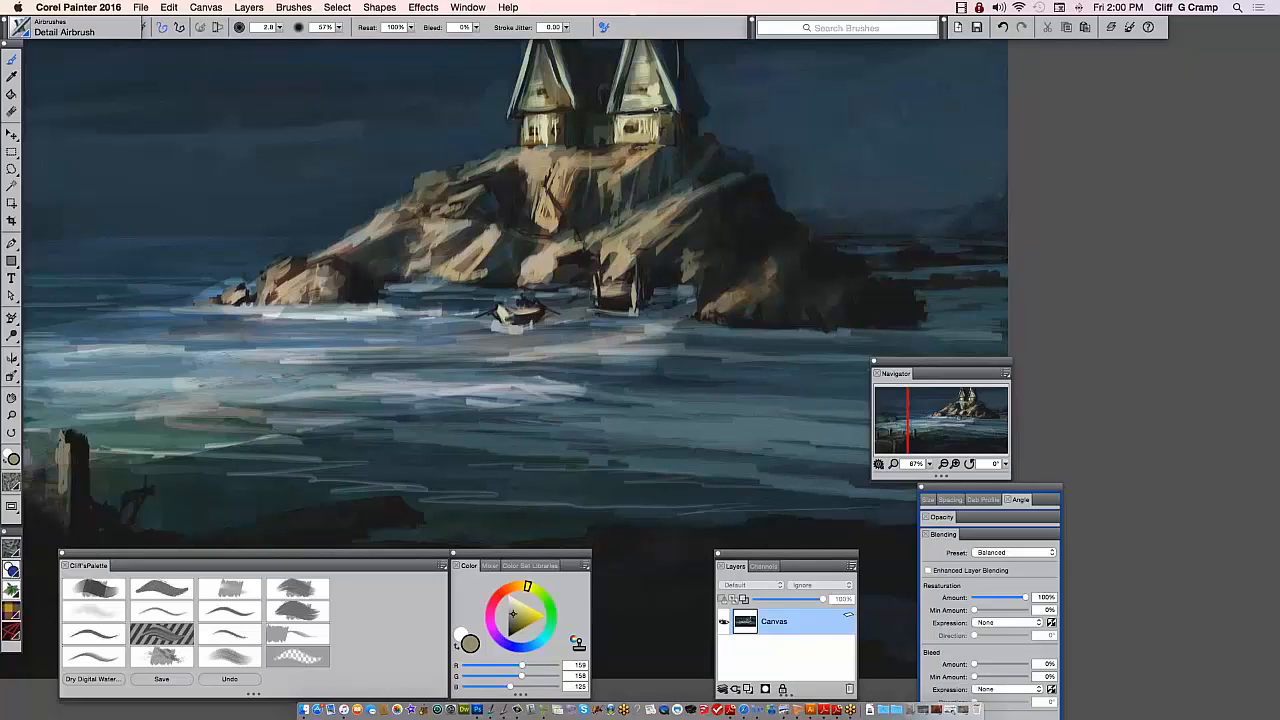
left_click(508, 148, "alt")
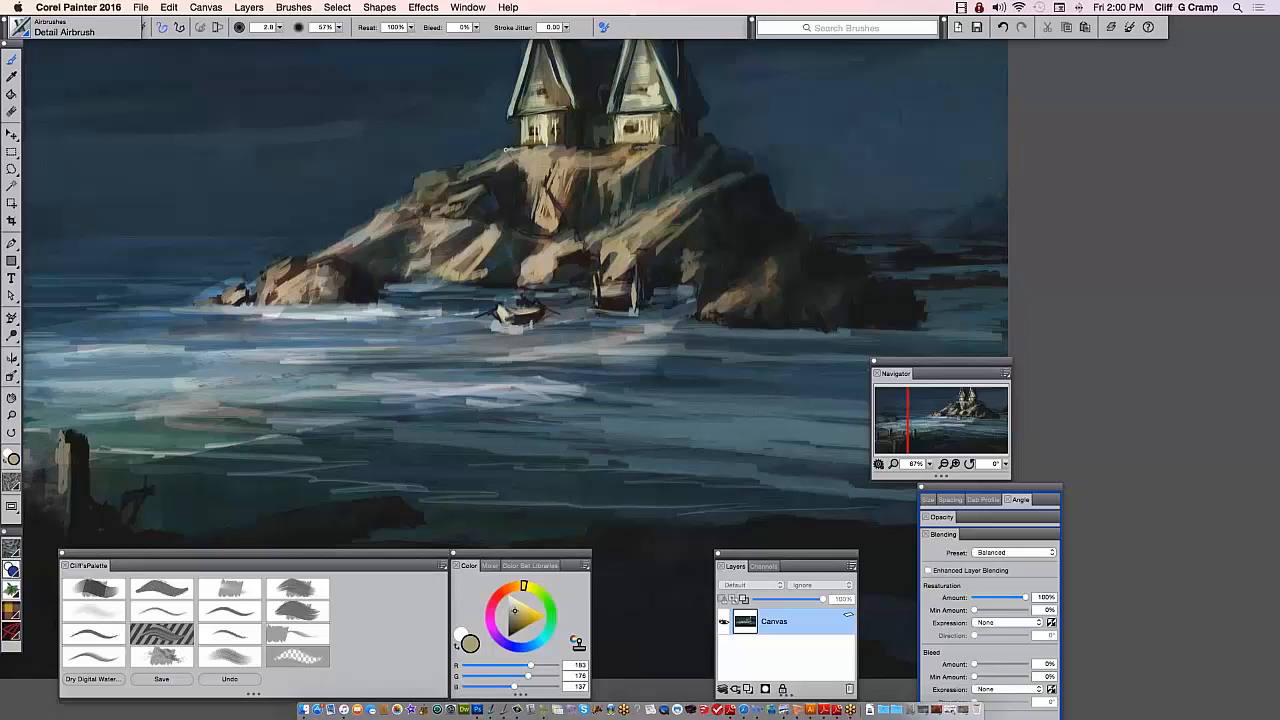
left_click(634, 292, "alt+super")
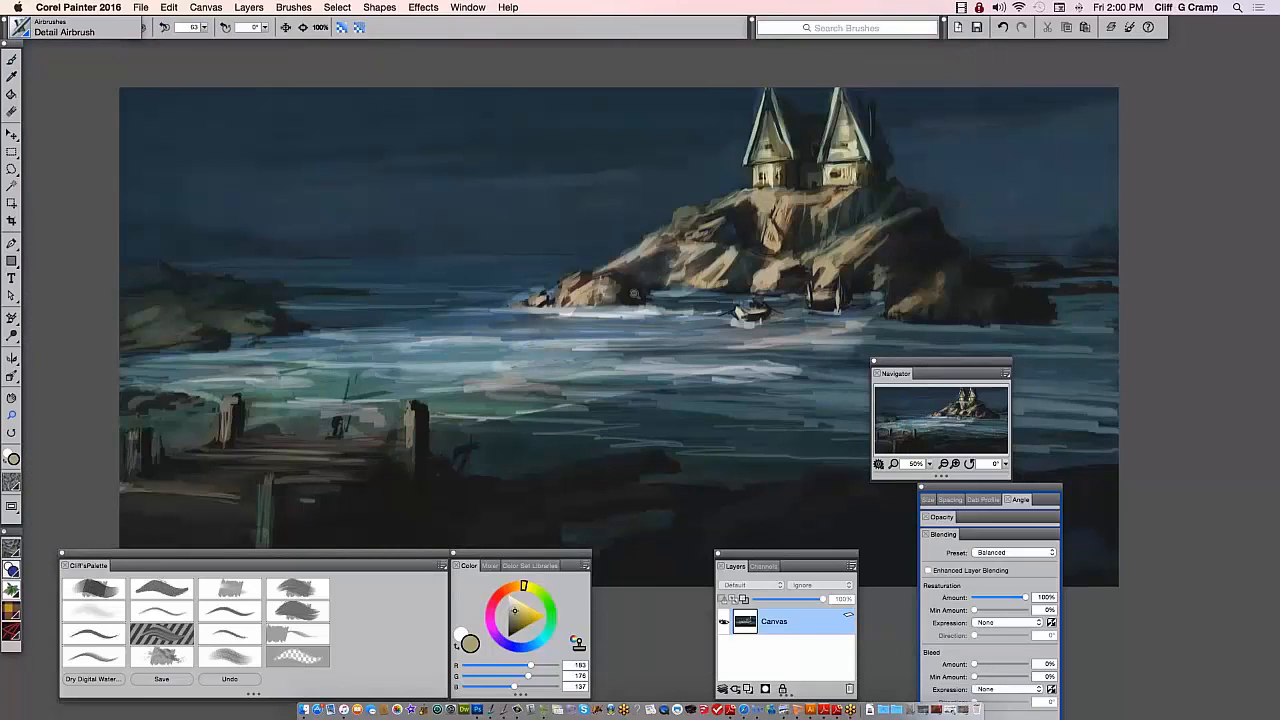